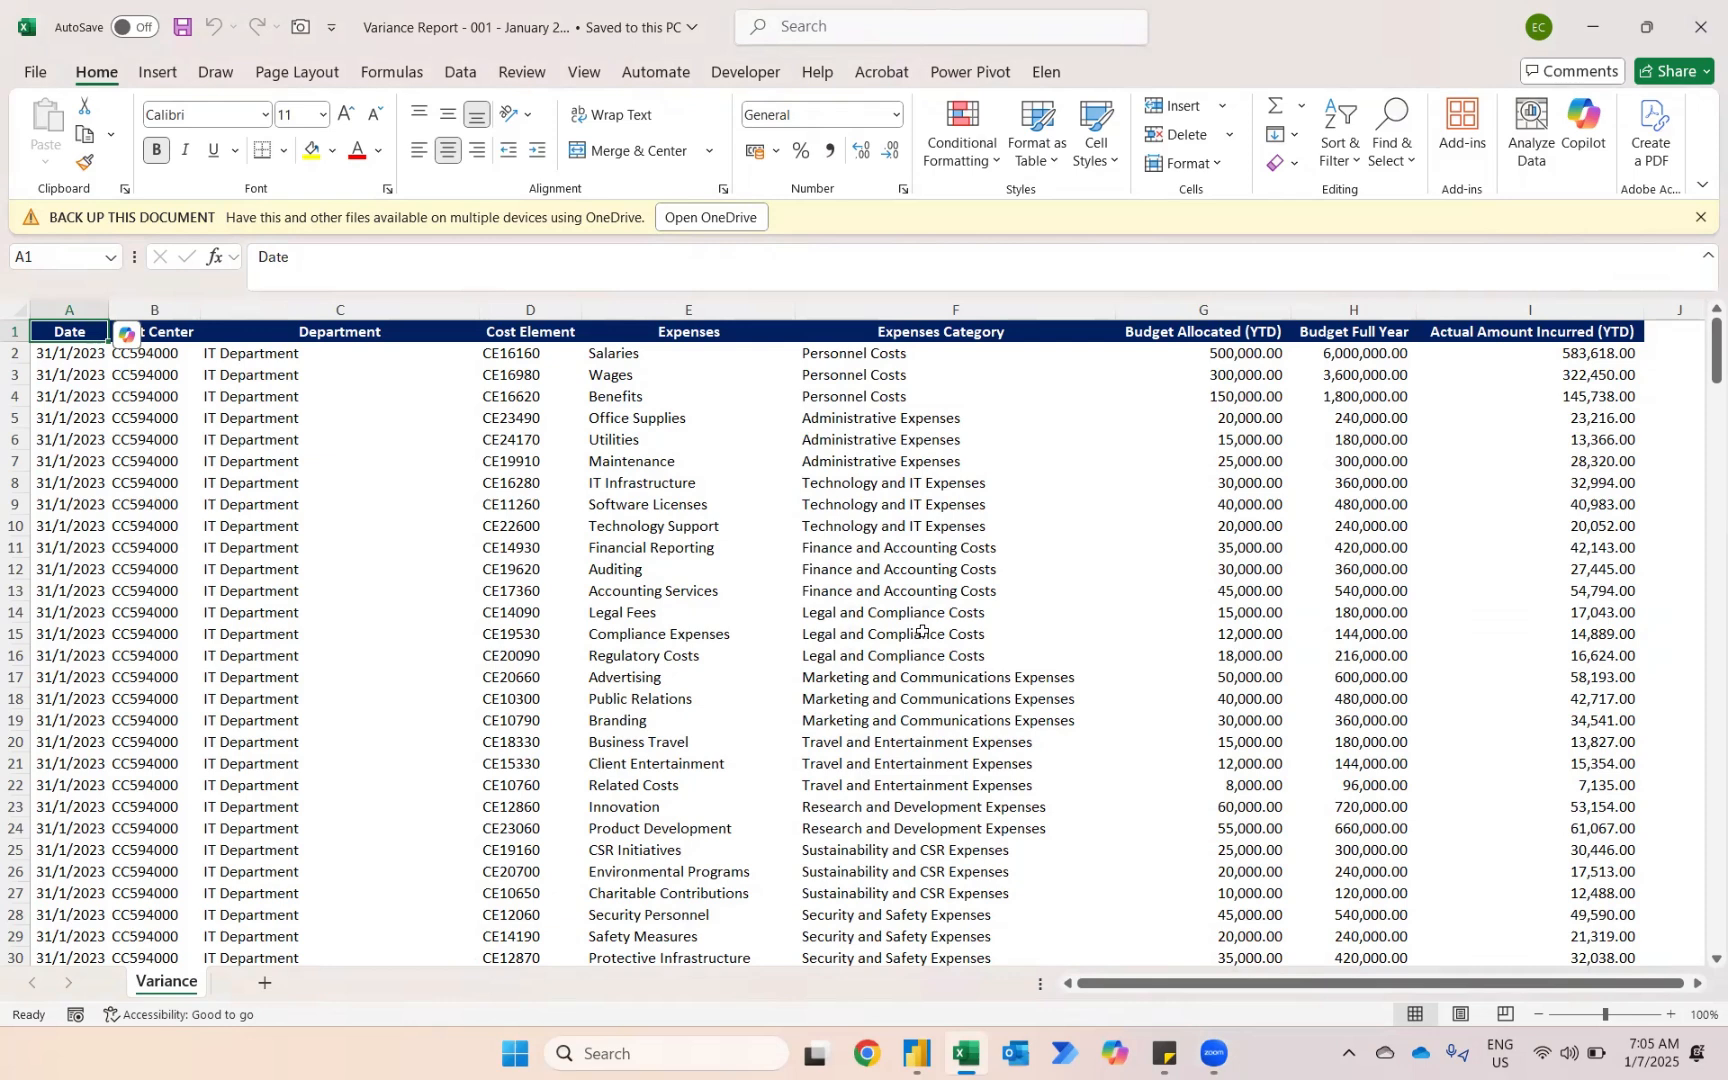
key("Down")
key("Up")
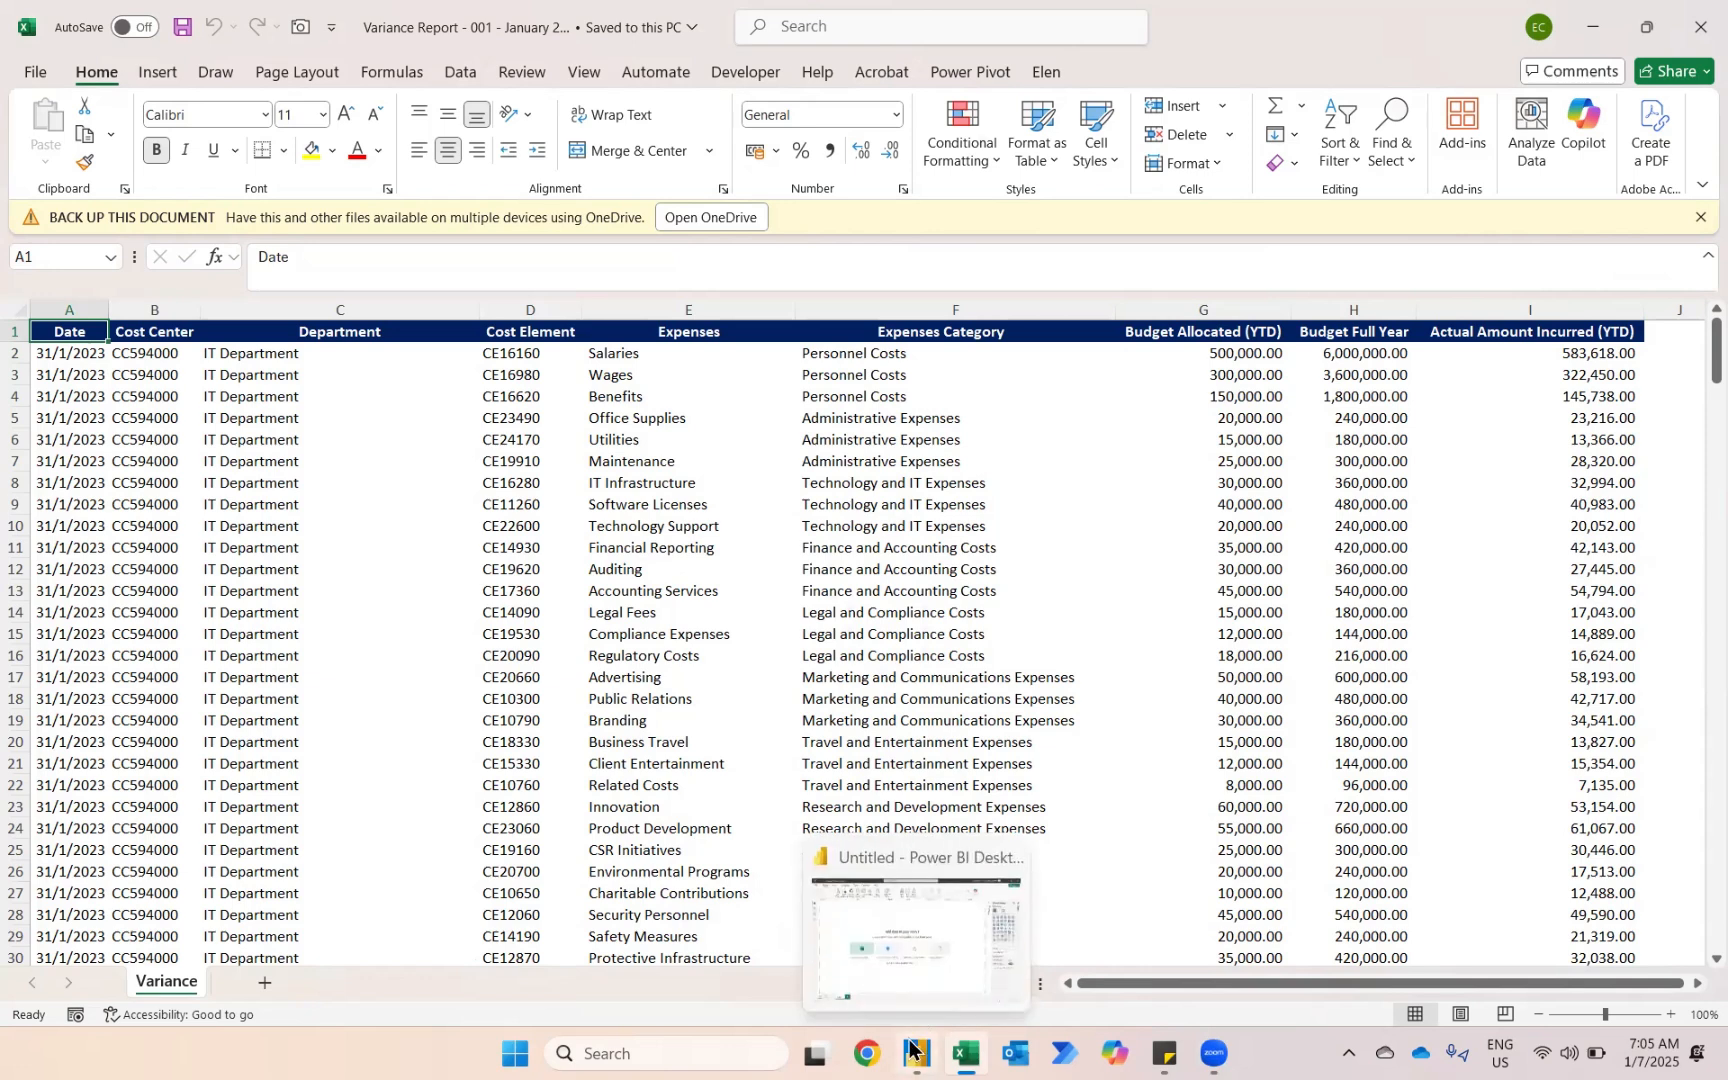
- Switch to Power BI Desktop and load the Variance sheet of "Variance Report - 001 - January 2023" from Downloads into Power Query for transformation
left_click(870, 945)
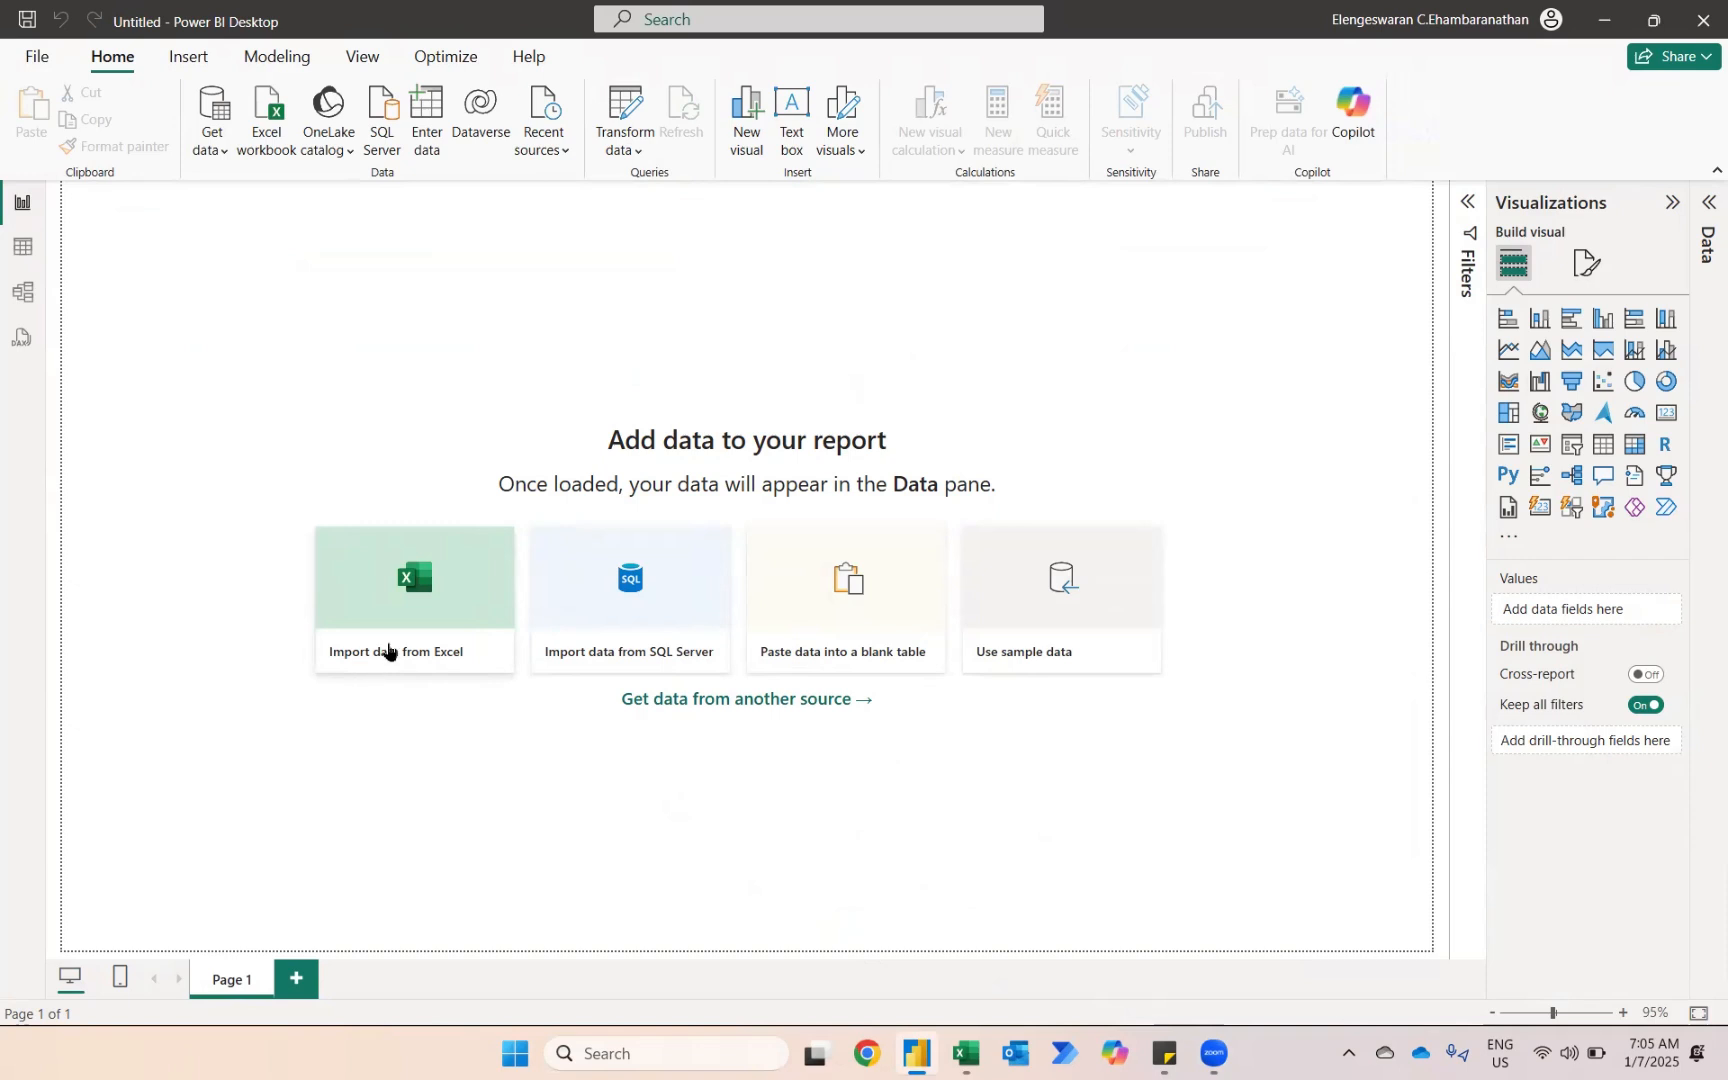
left_click(388, 651)
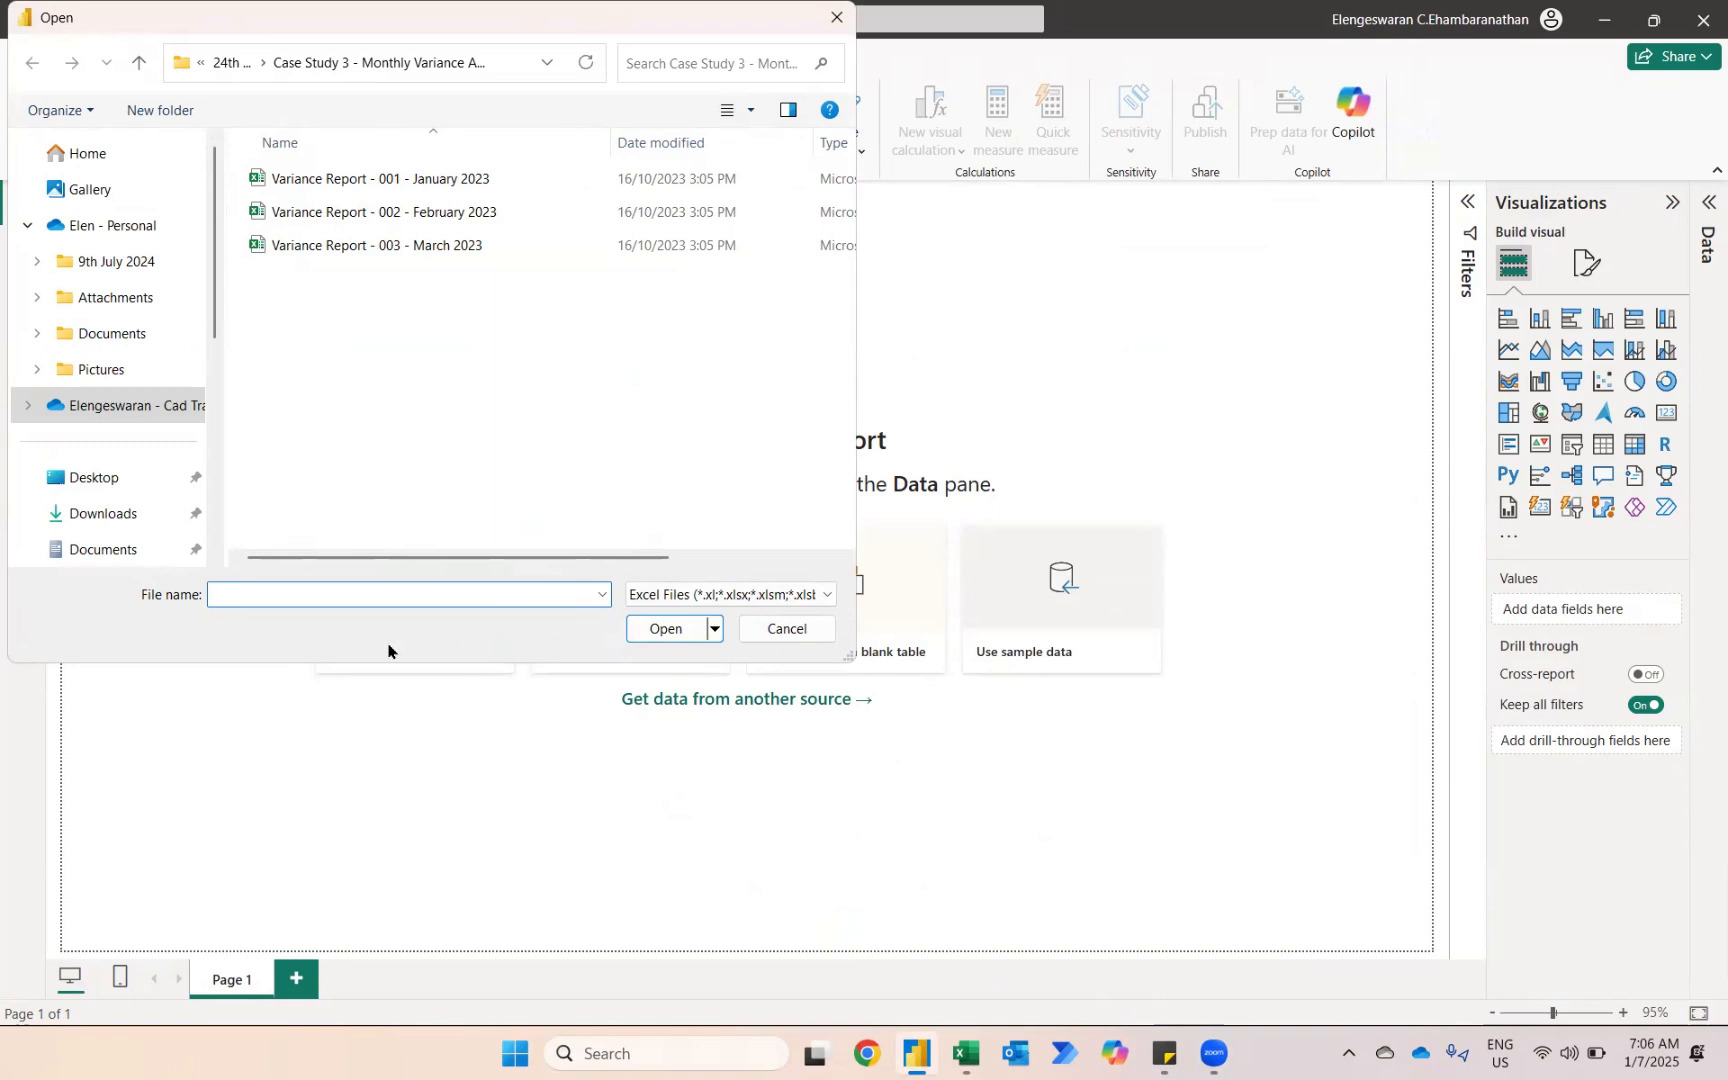
left_click(124, 488)
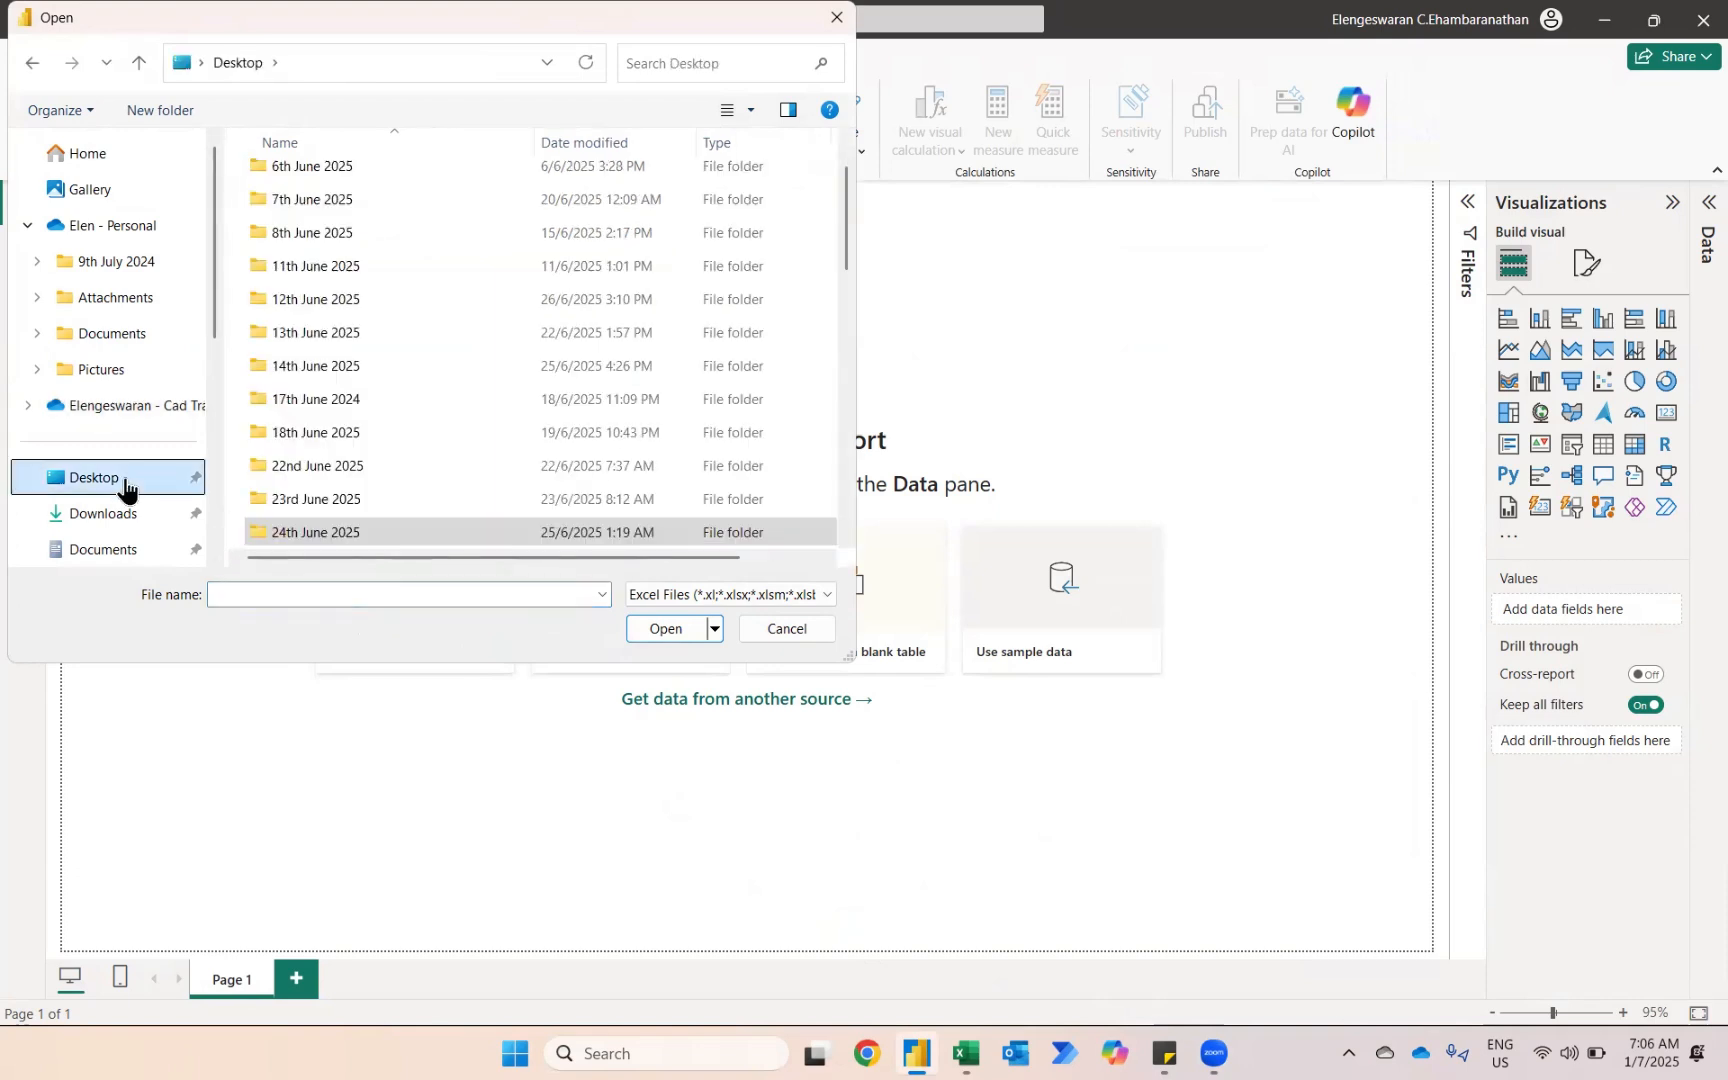
left_click(45, 522)
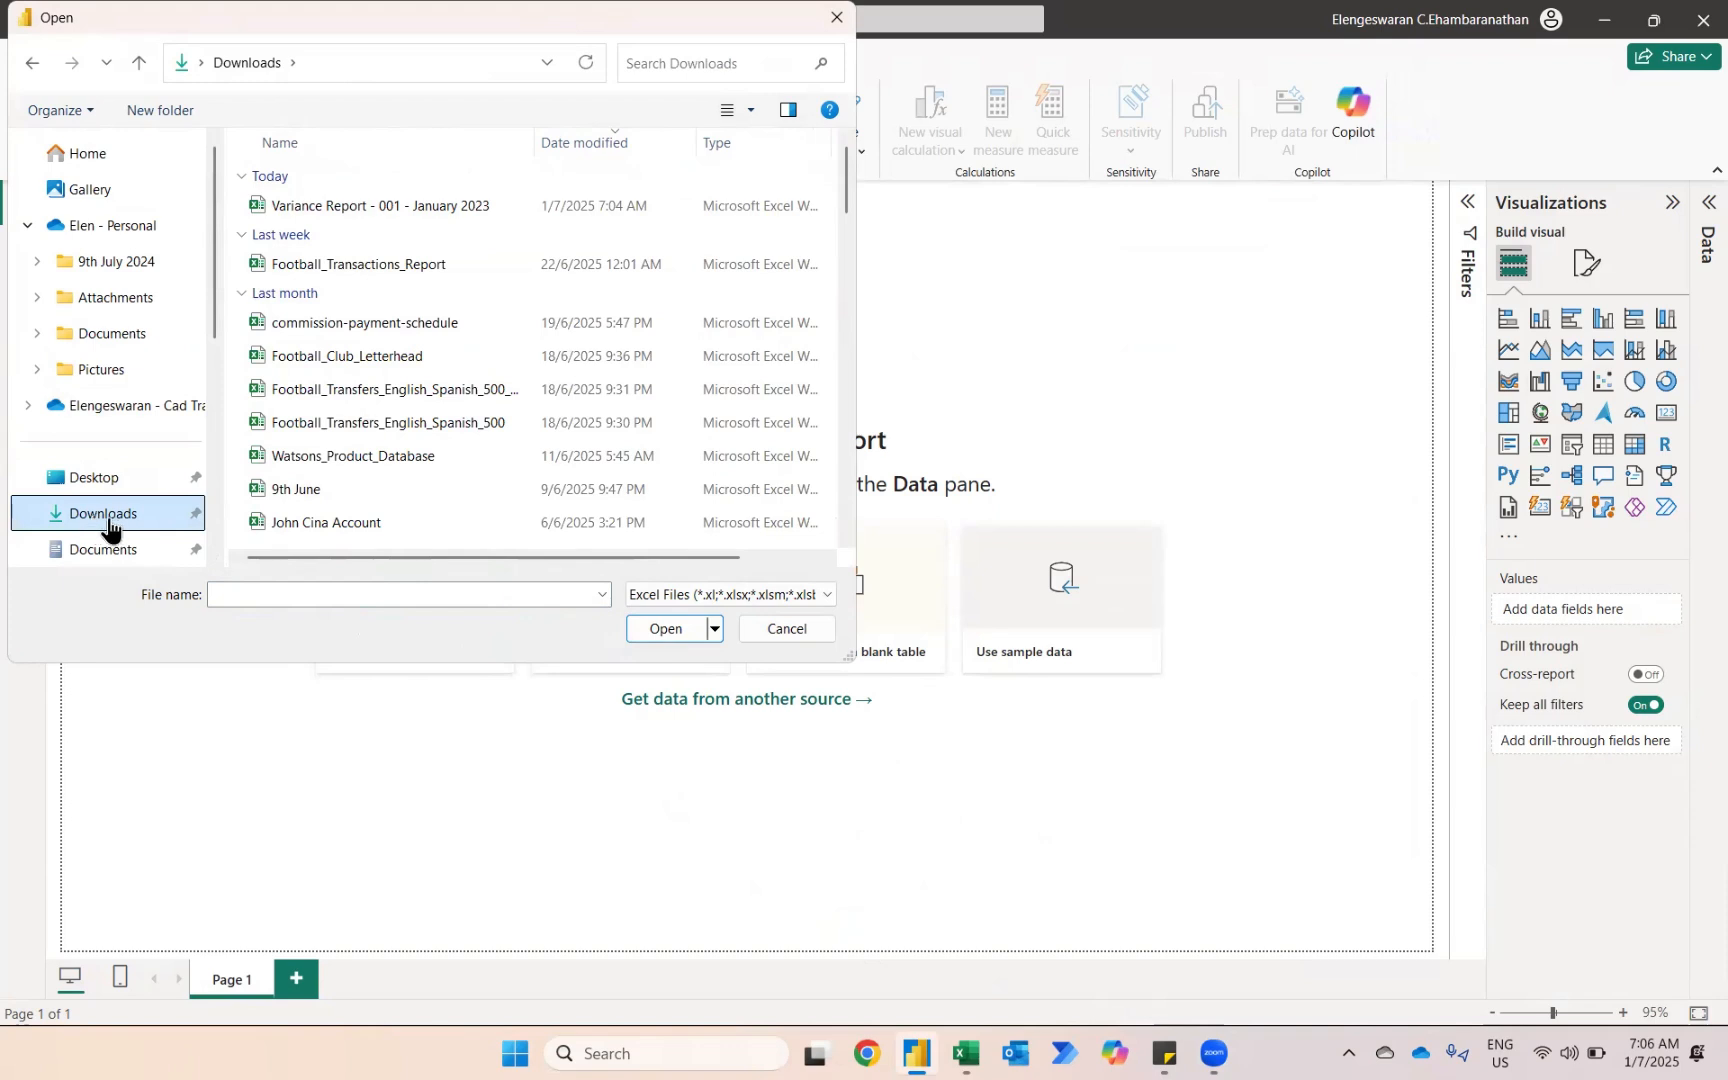
left_click(291, 212)
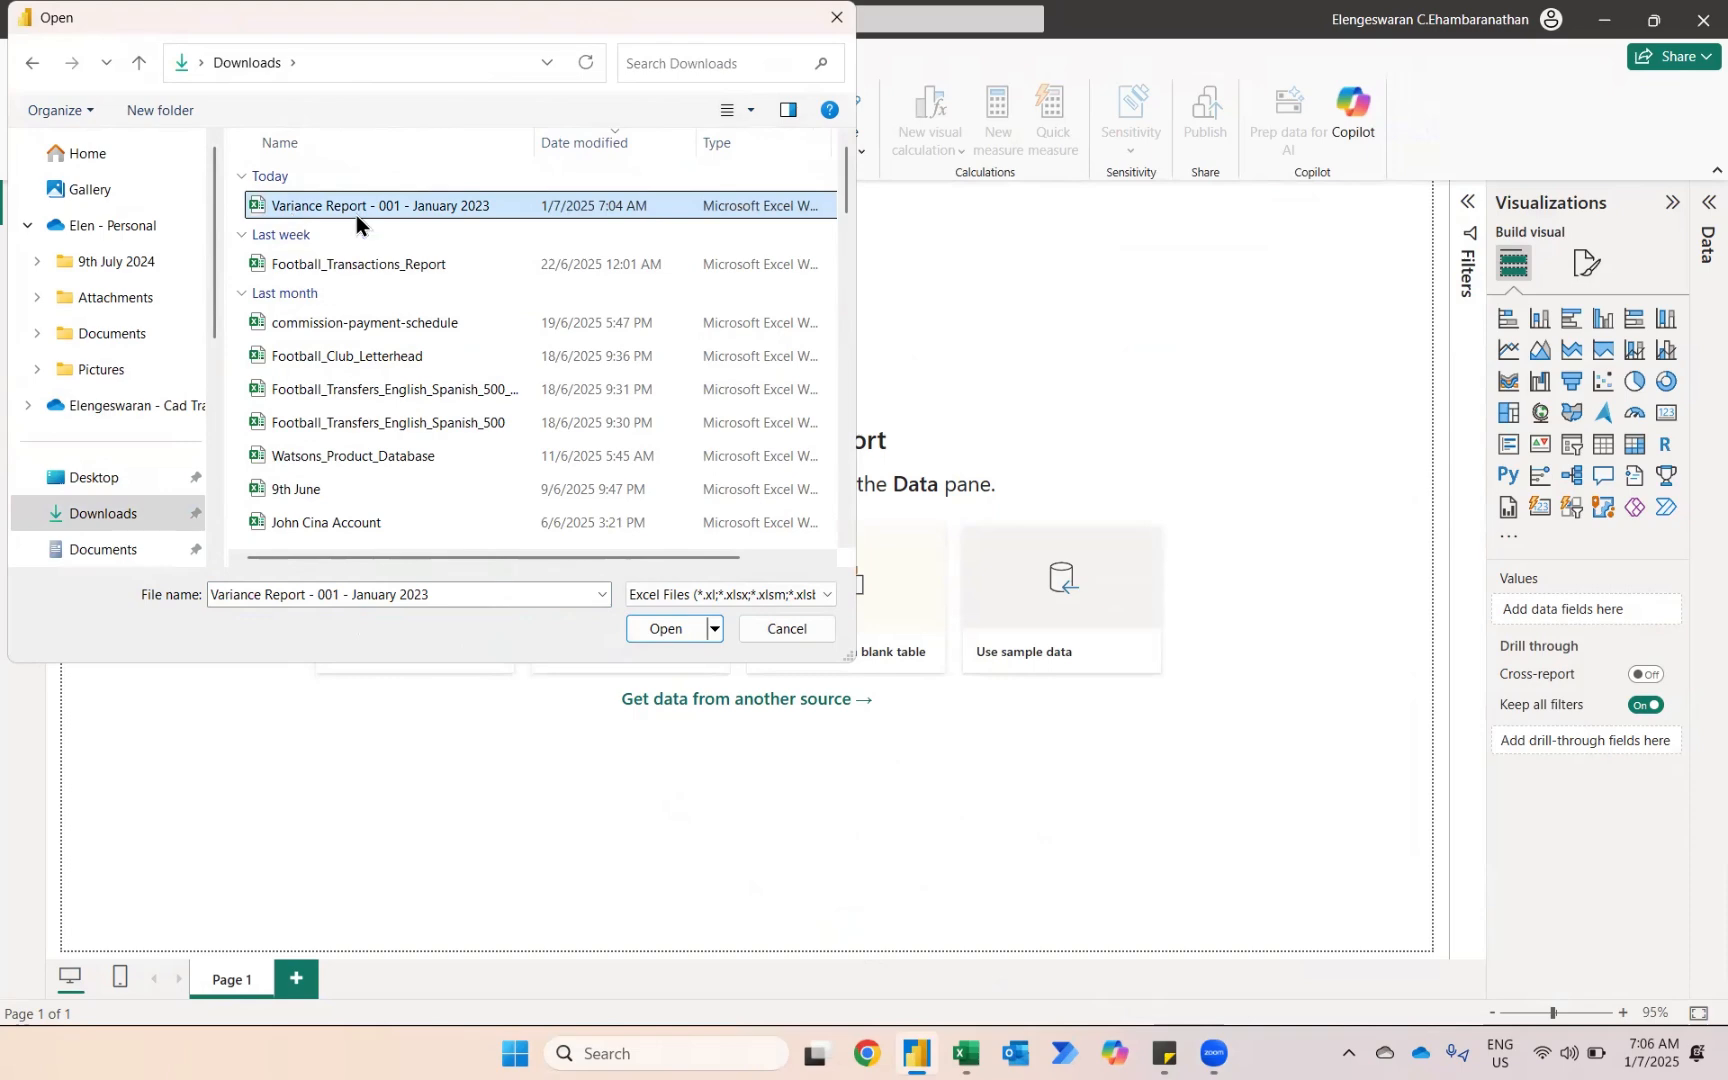
left_click(668, 629)
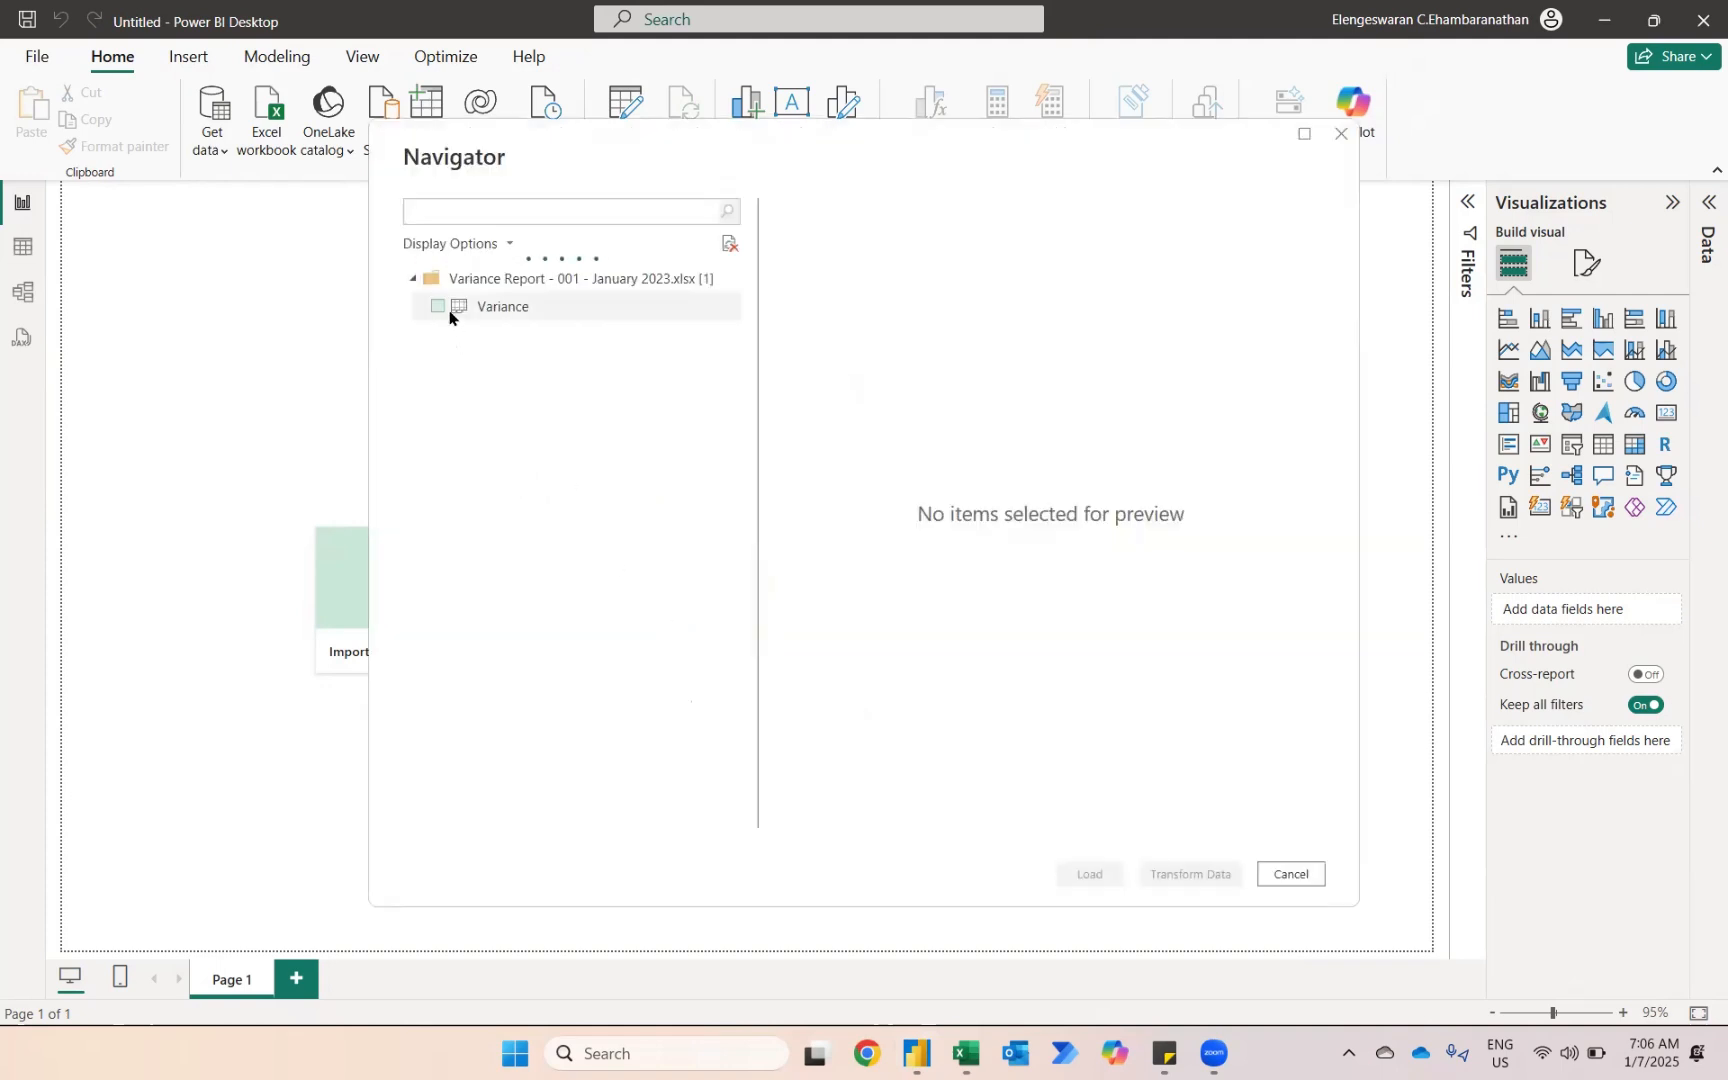
left_click(514, 313)
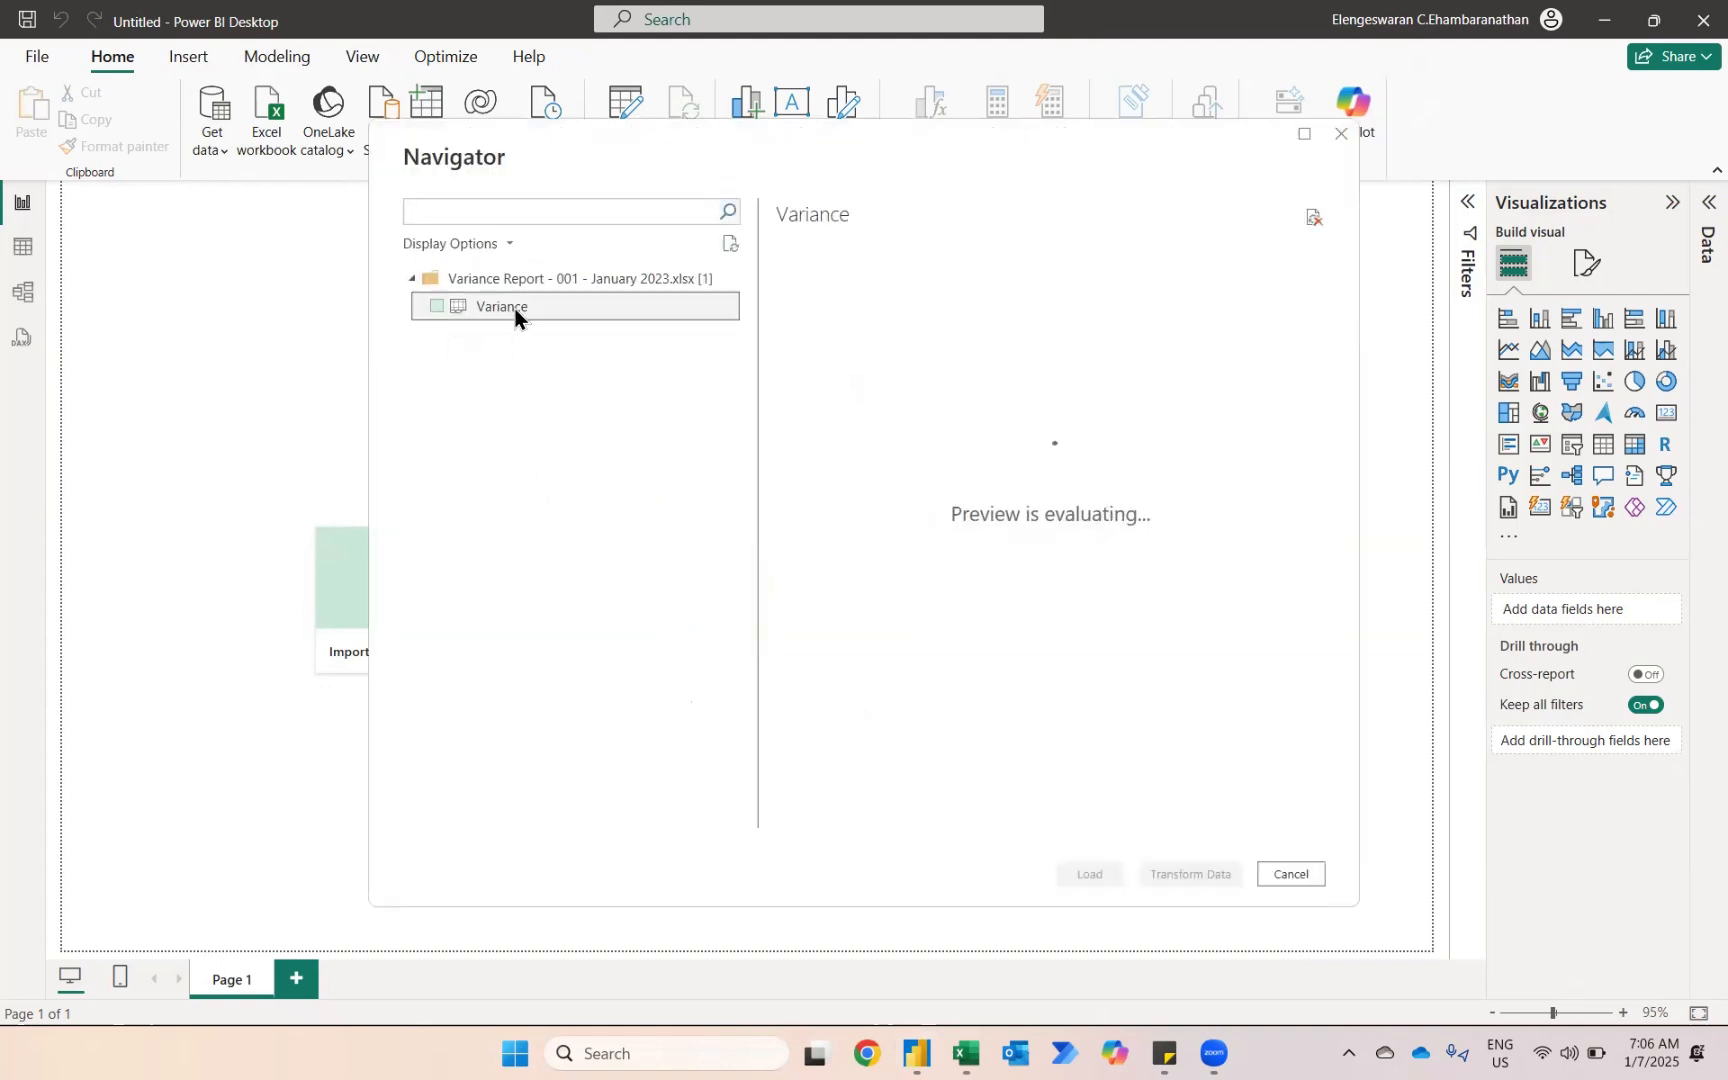
left_click(436, 306)
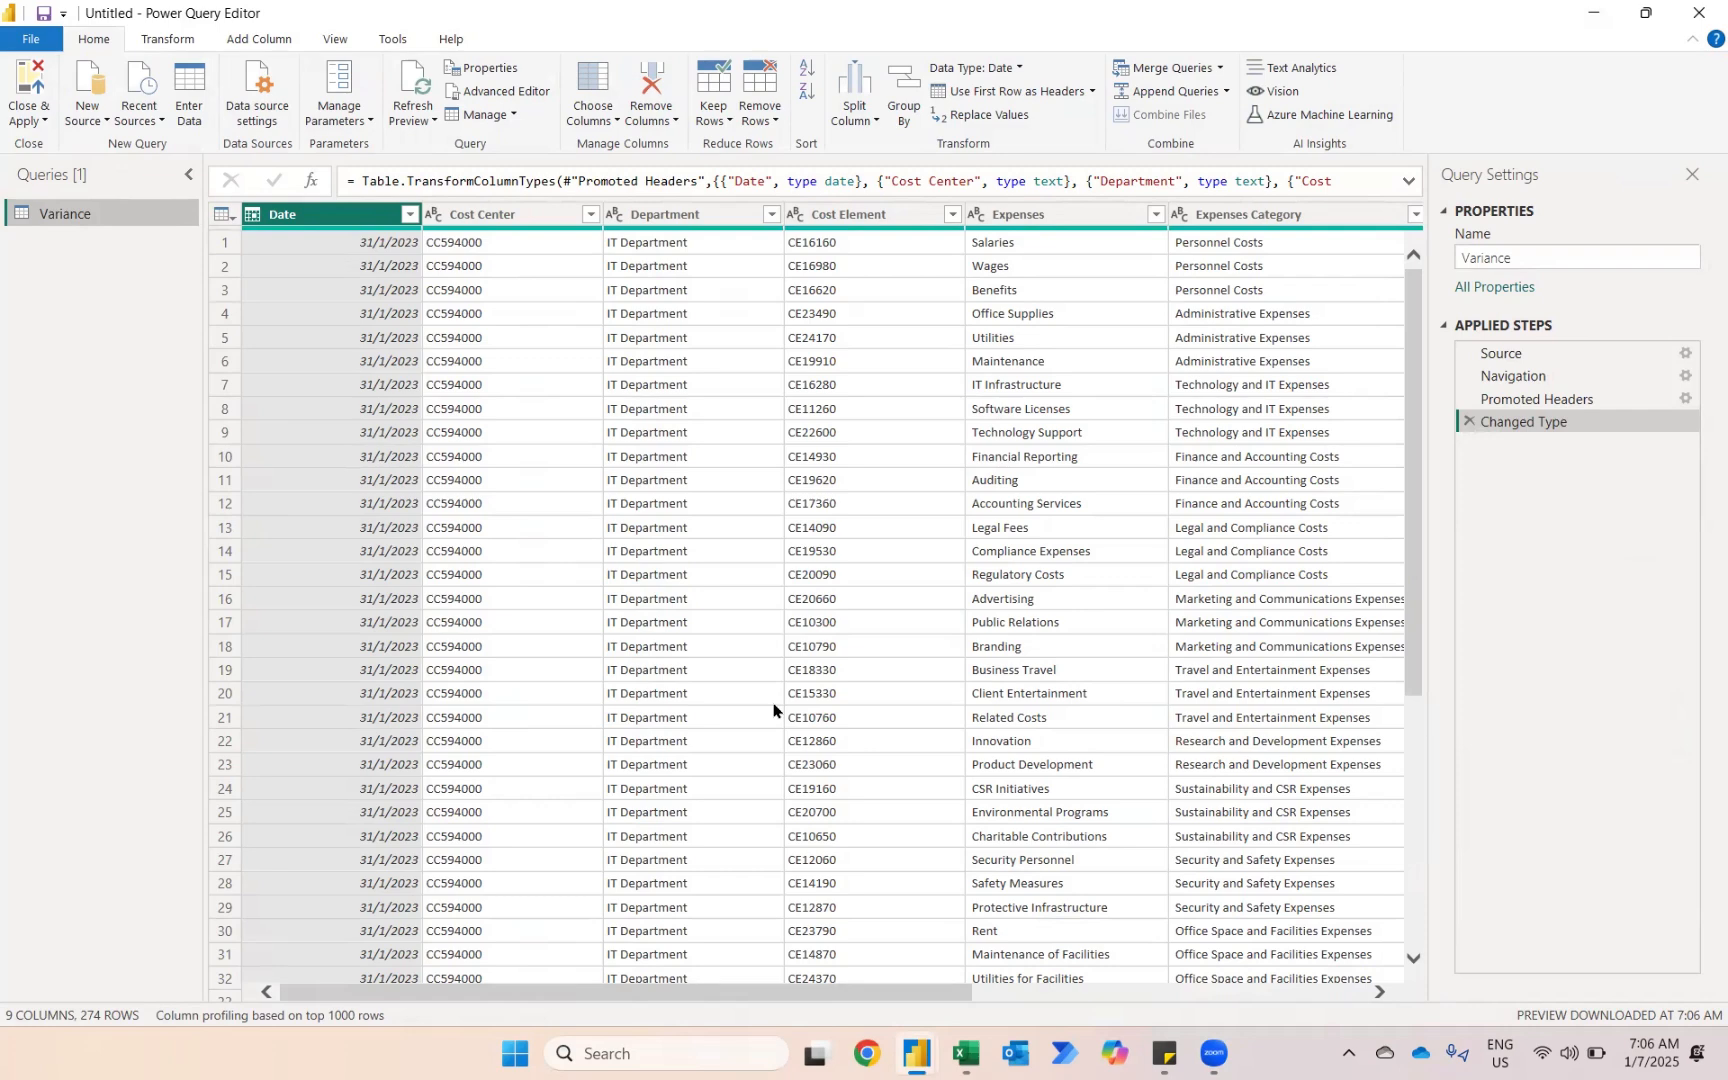
- Add a column to the Variance query that subtracts Actual Amount Incurred (YTD) from Budget Allocated (YTD)
scroll(820, 640, "right", 5)
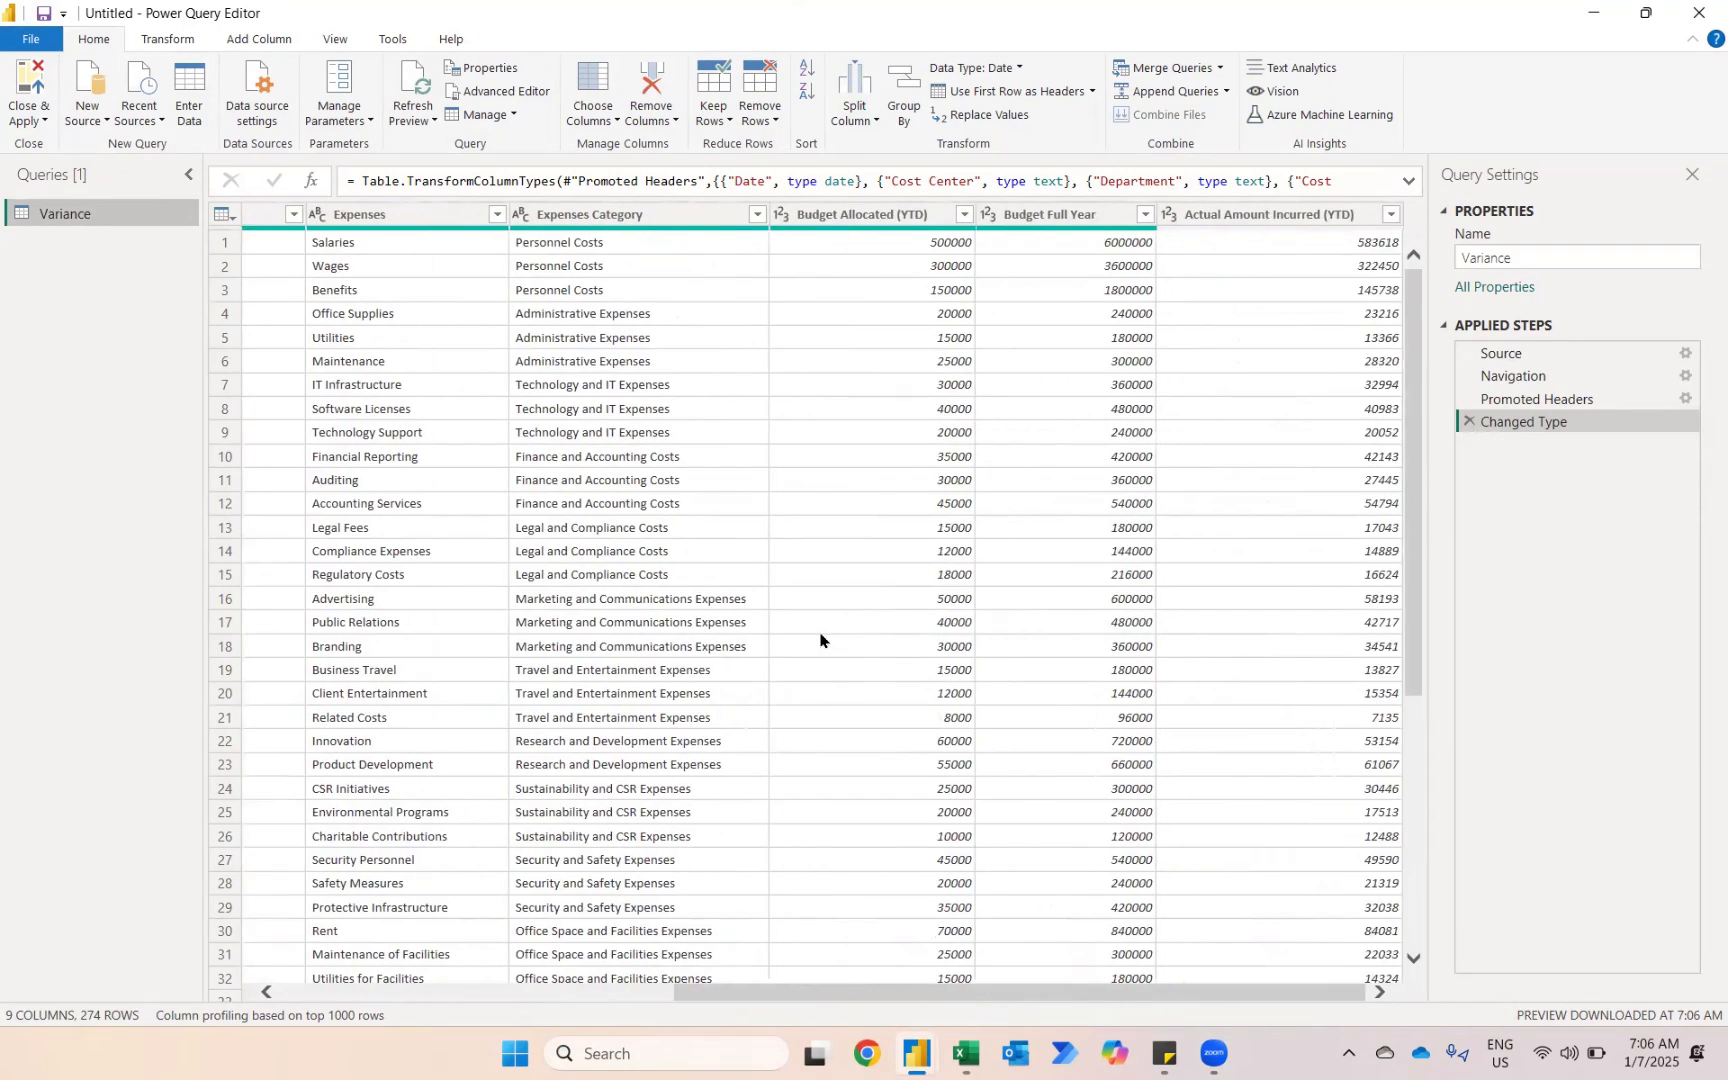
left_click(850, 224)
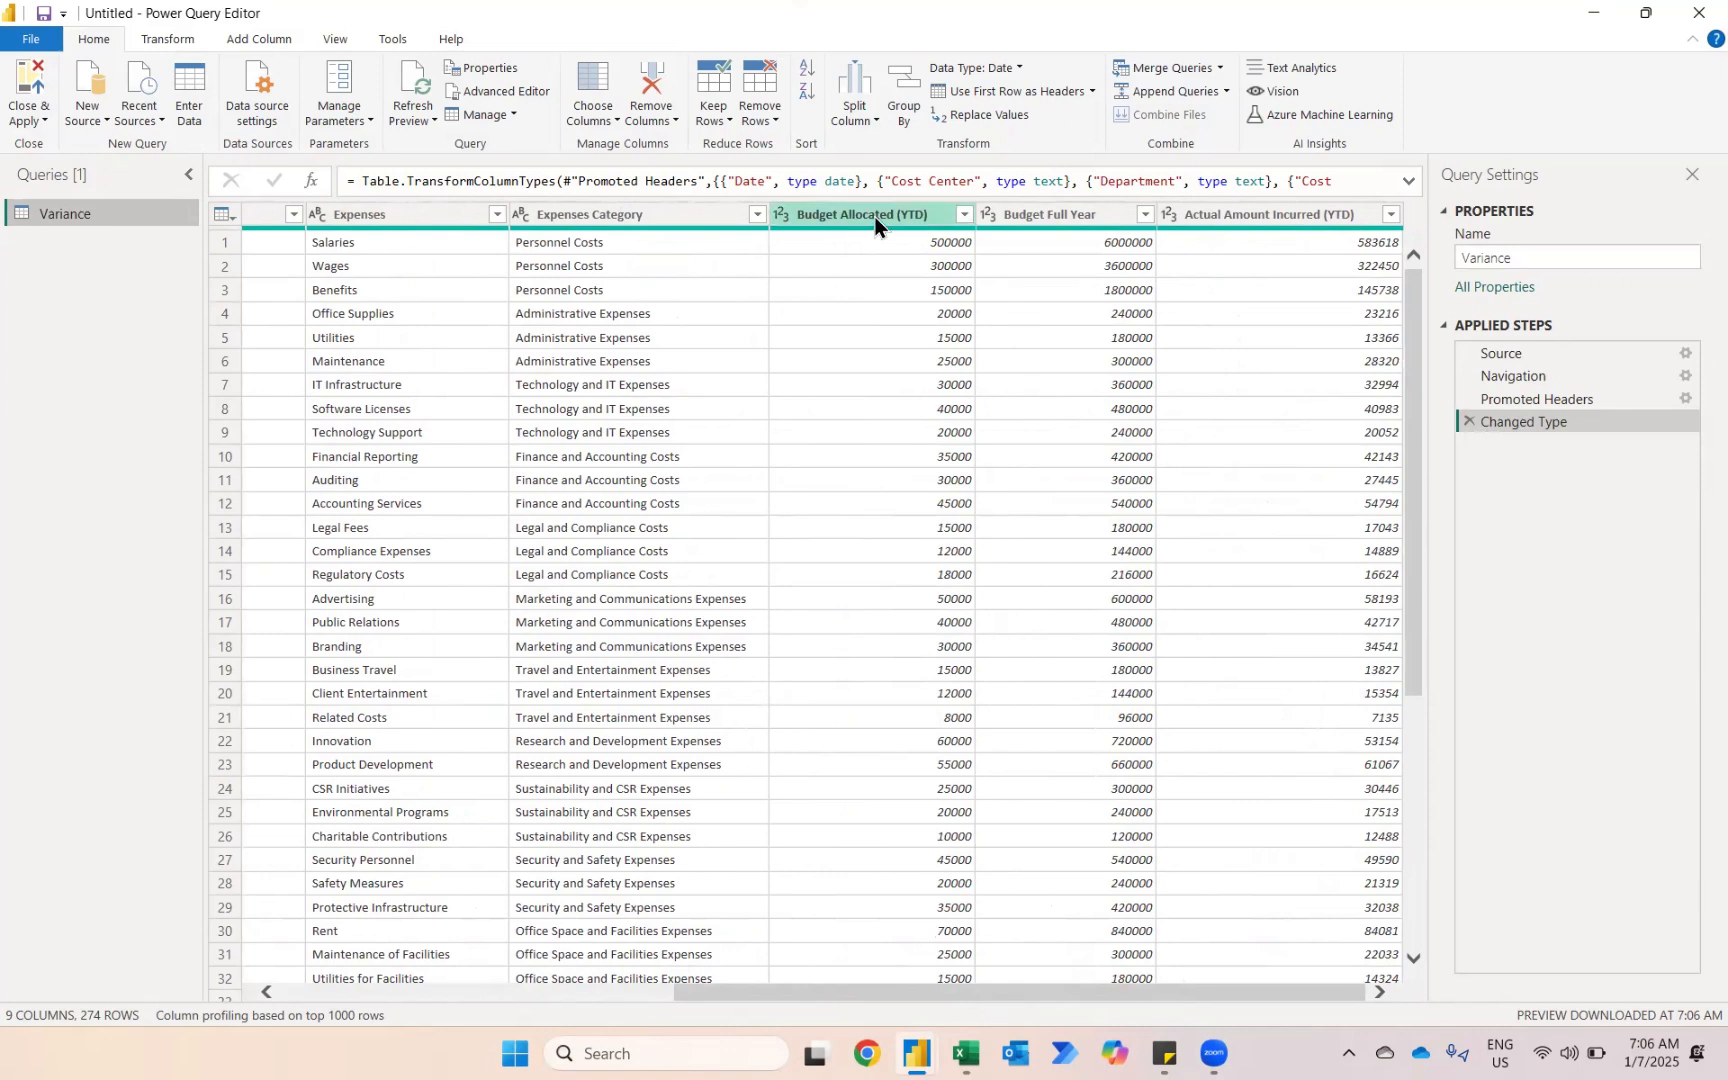
left_click(1233, 215)
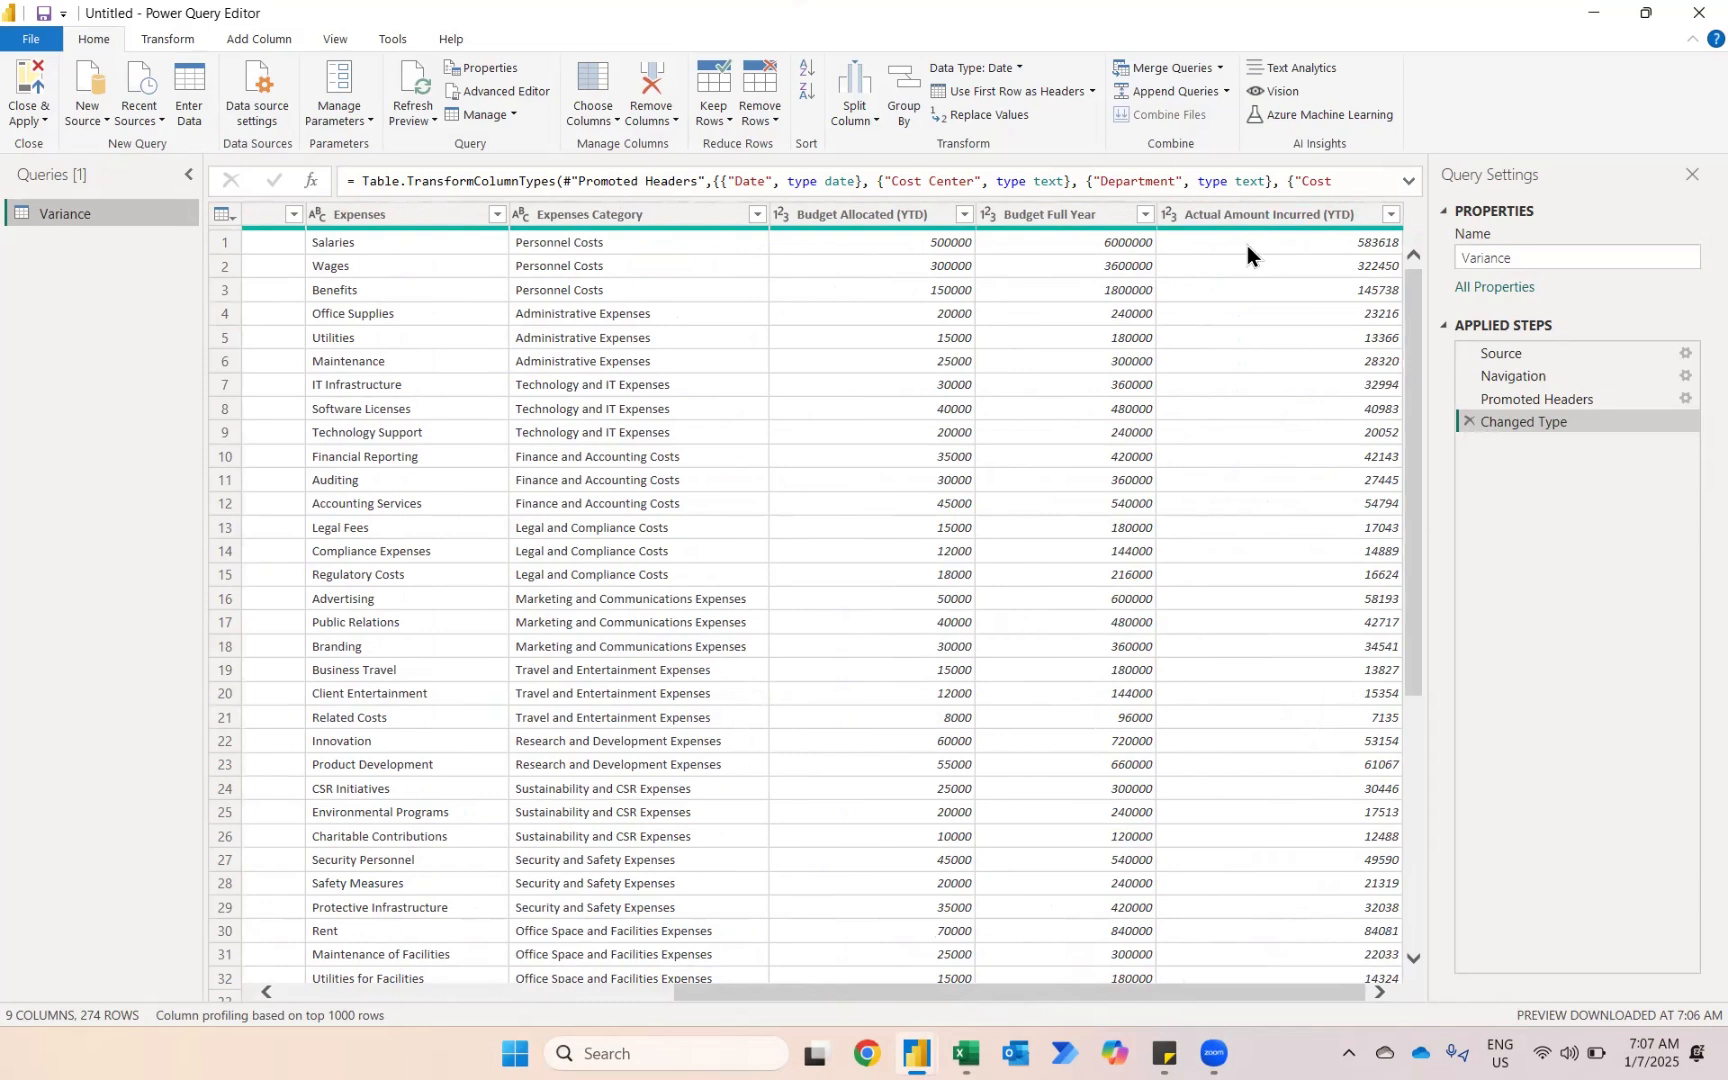
left_click(908, 225)
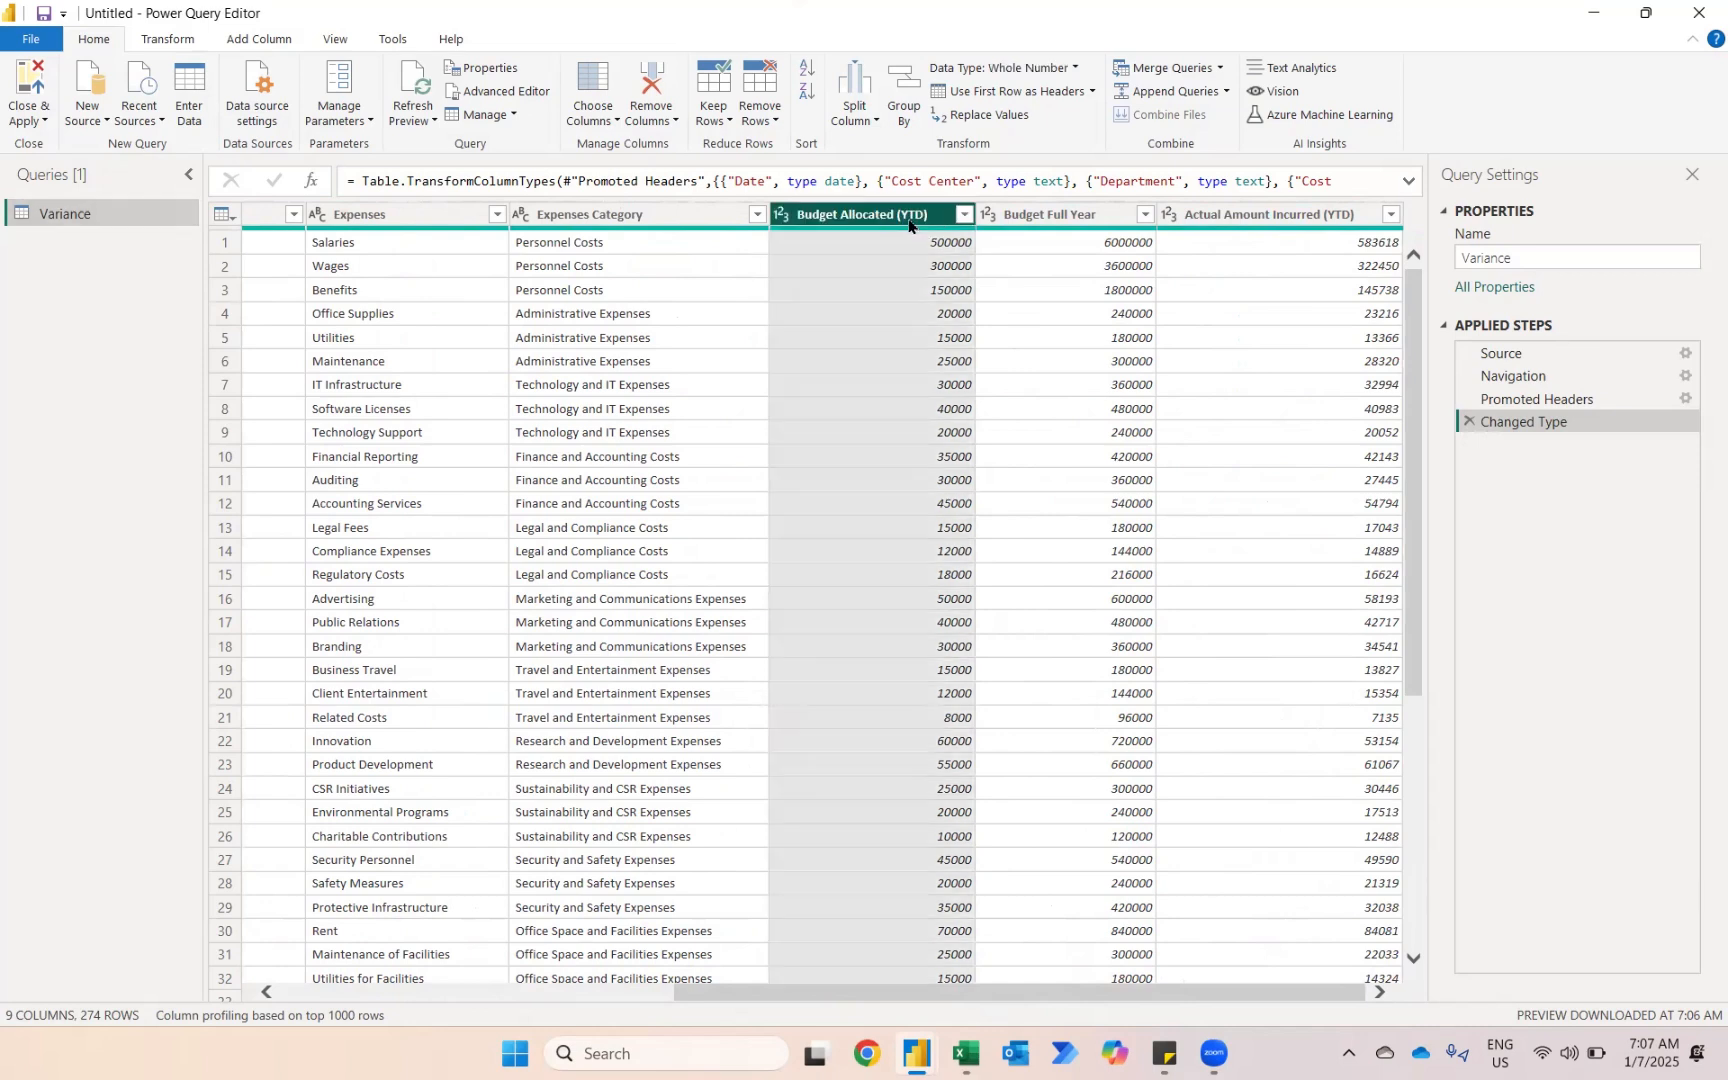
left_click(1245, 213, "ctrl")
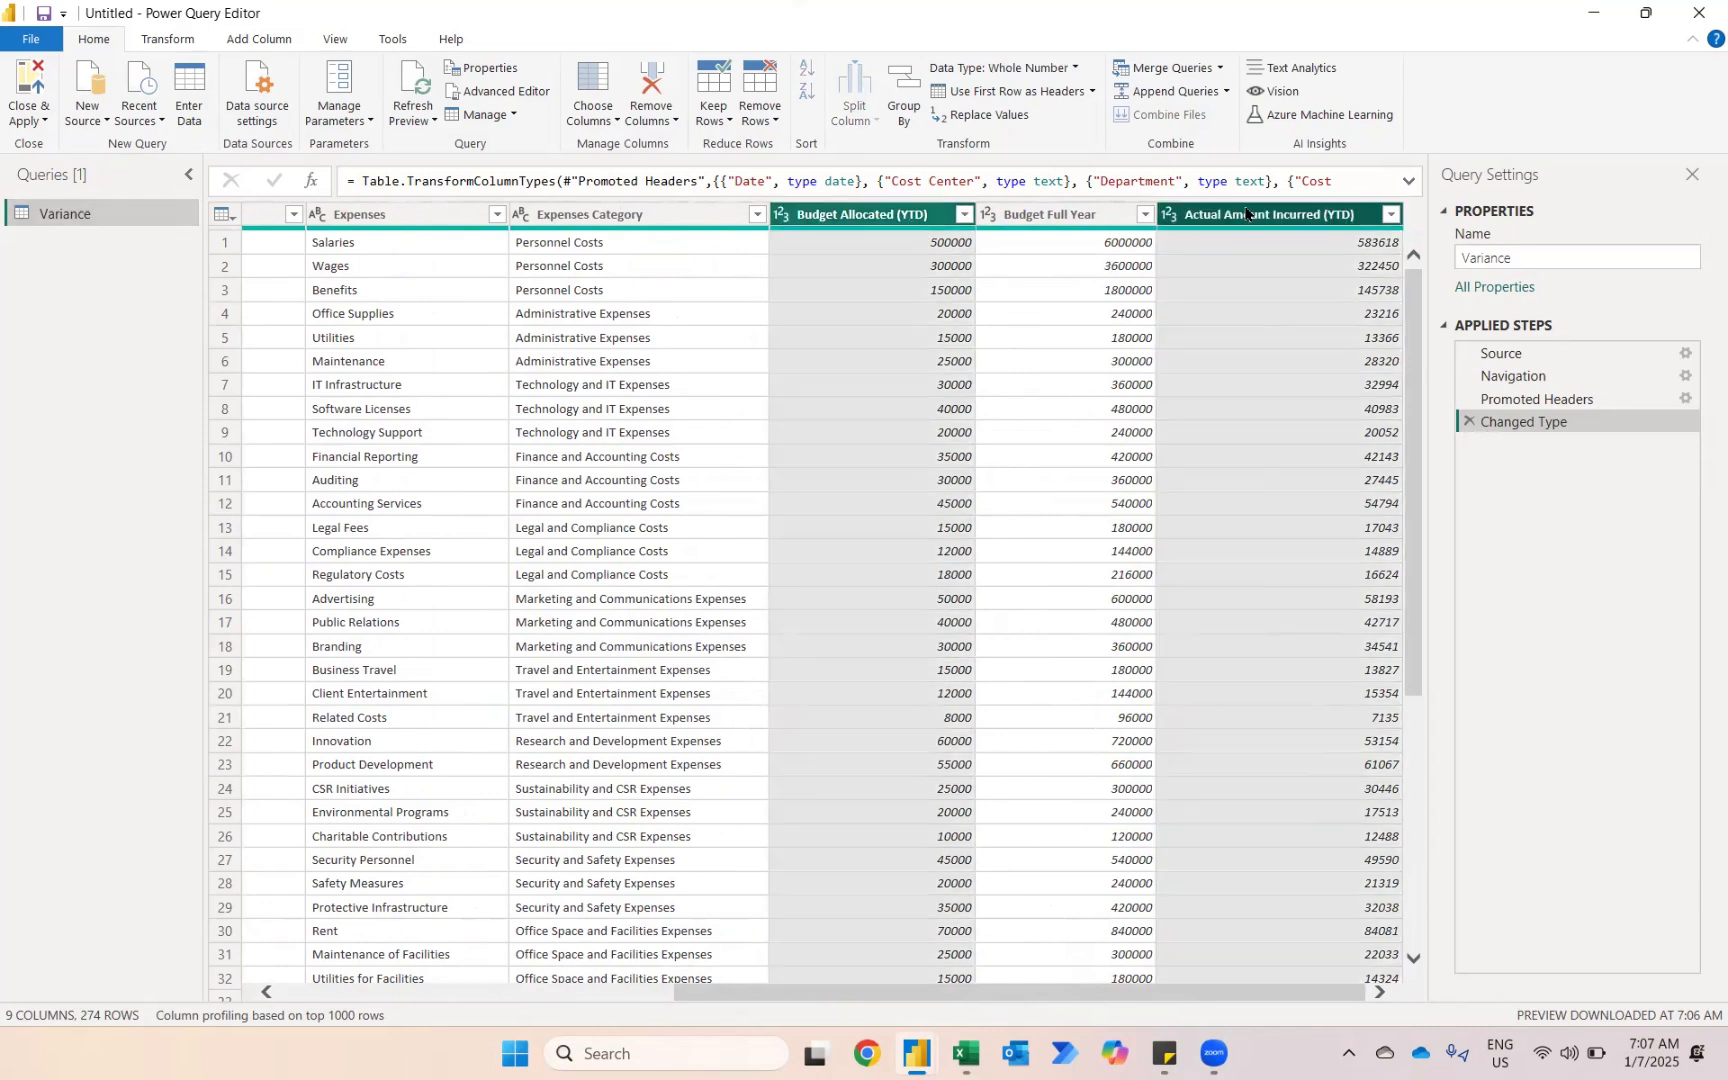
left_click(250, 42)
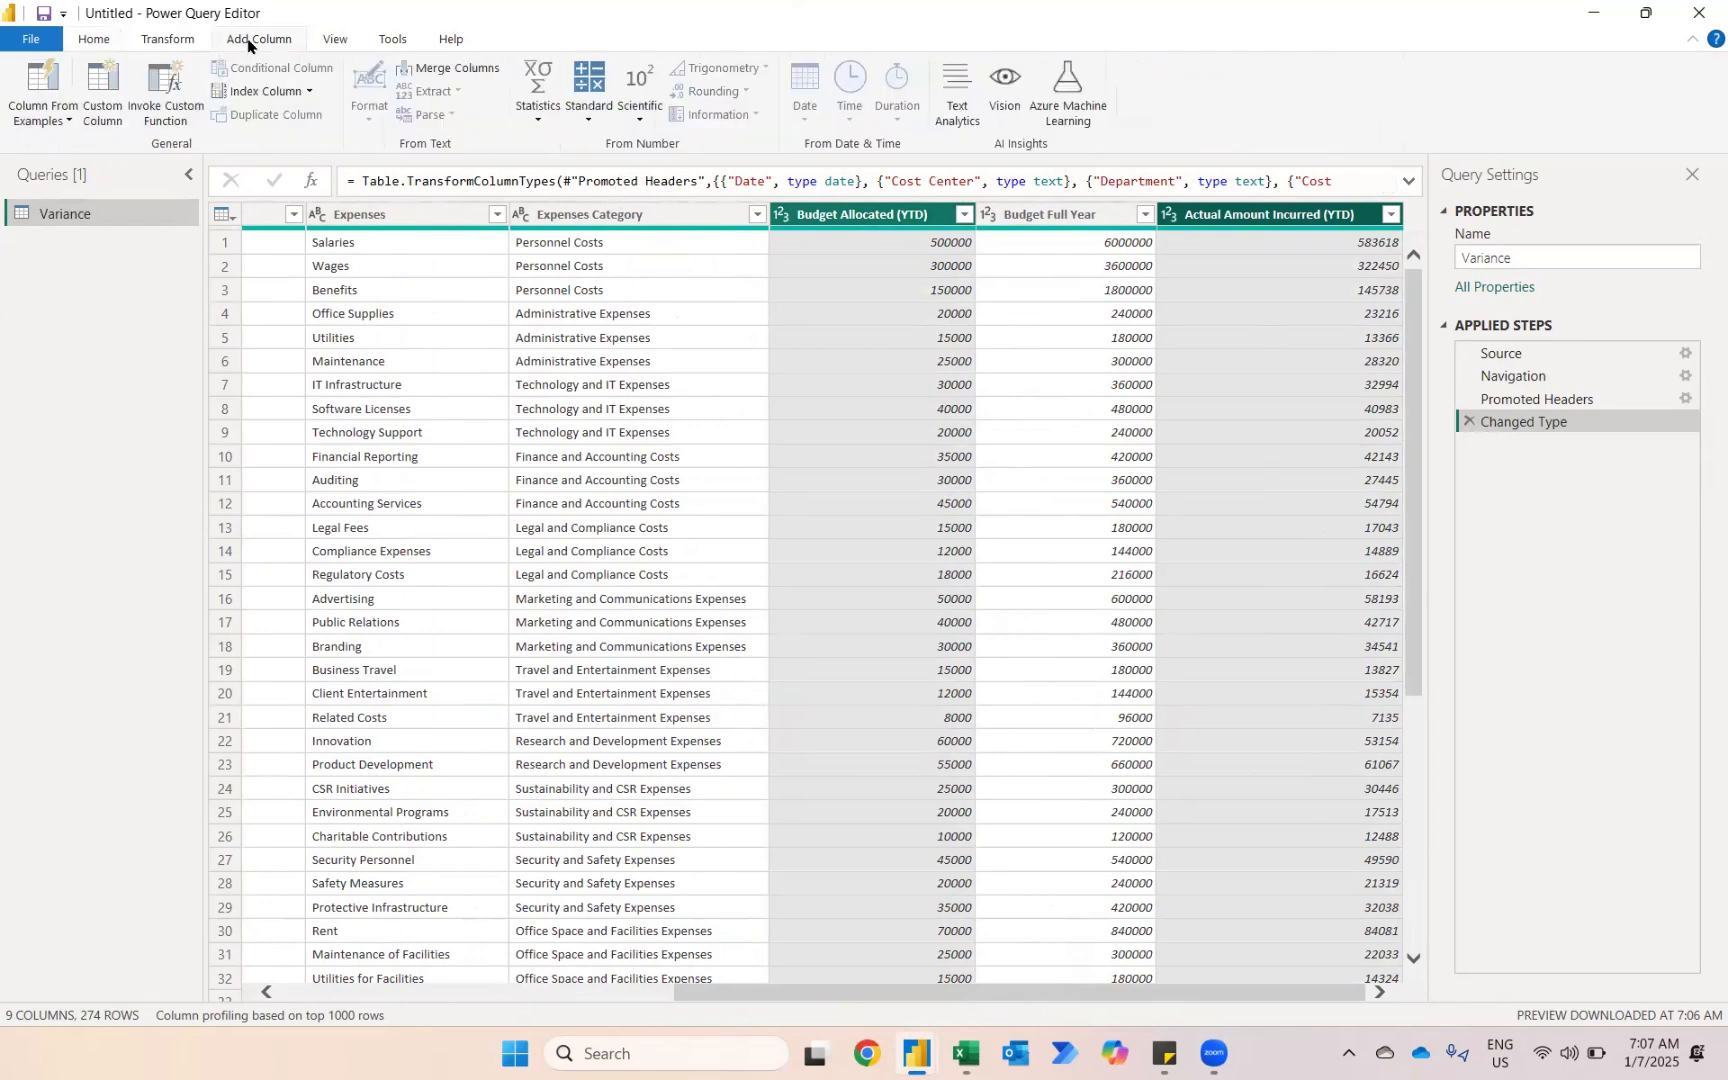
left_click(588, 108)
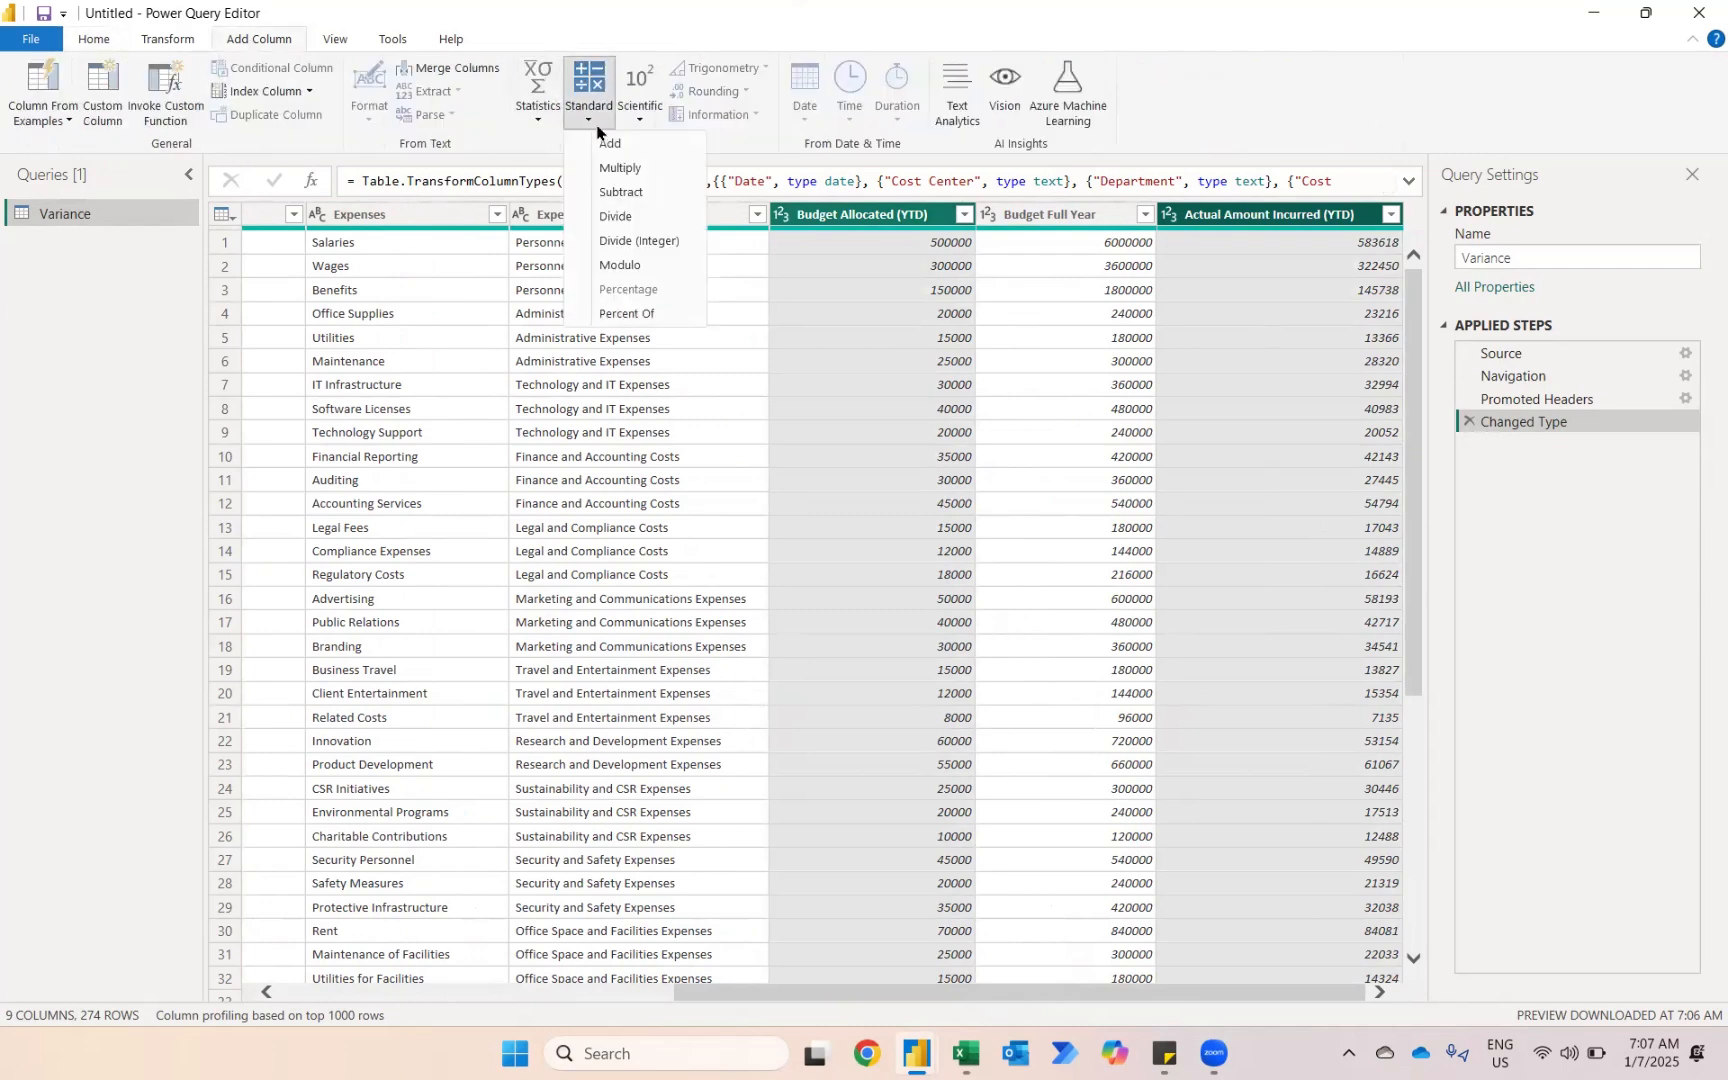
left_click(610, 193)
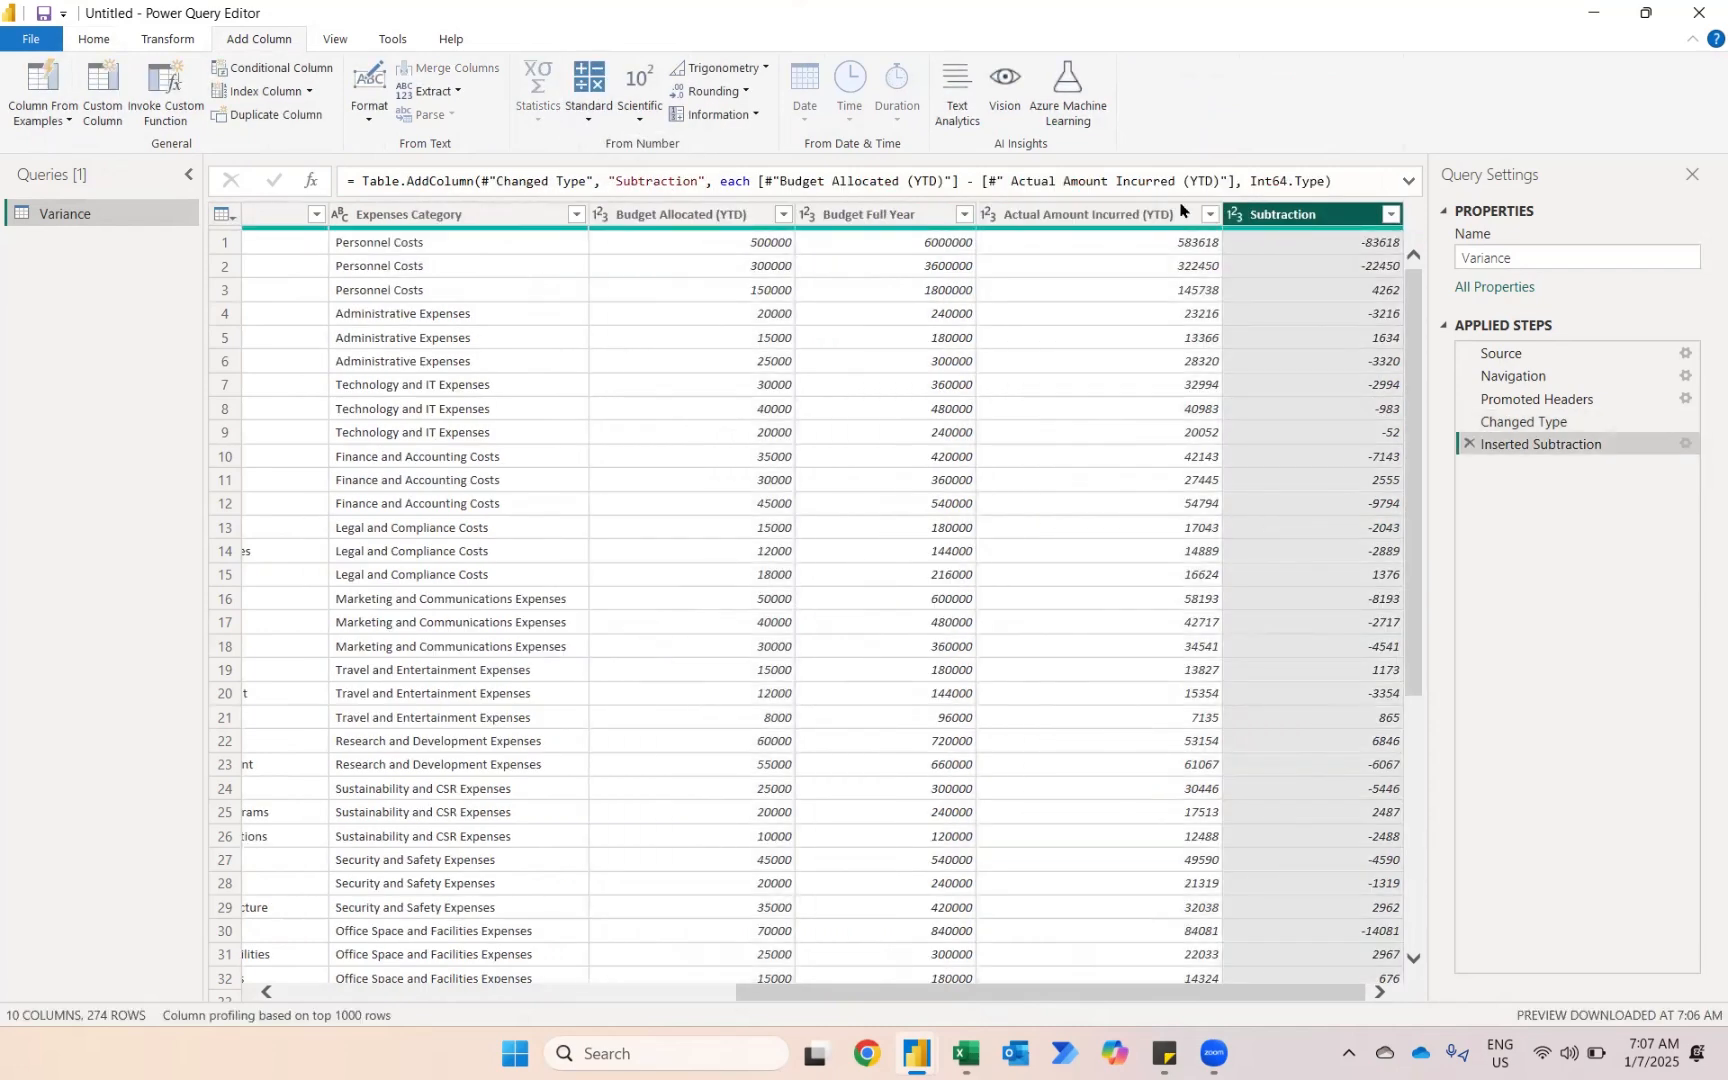
- Rename the new subtraction column to "Variance"
double_click(1289, 215)
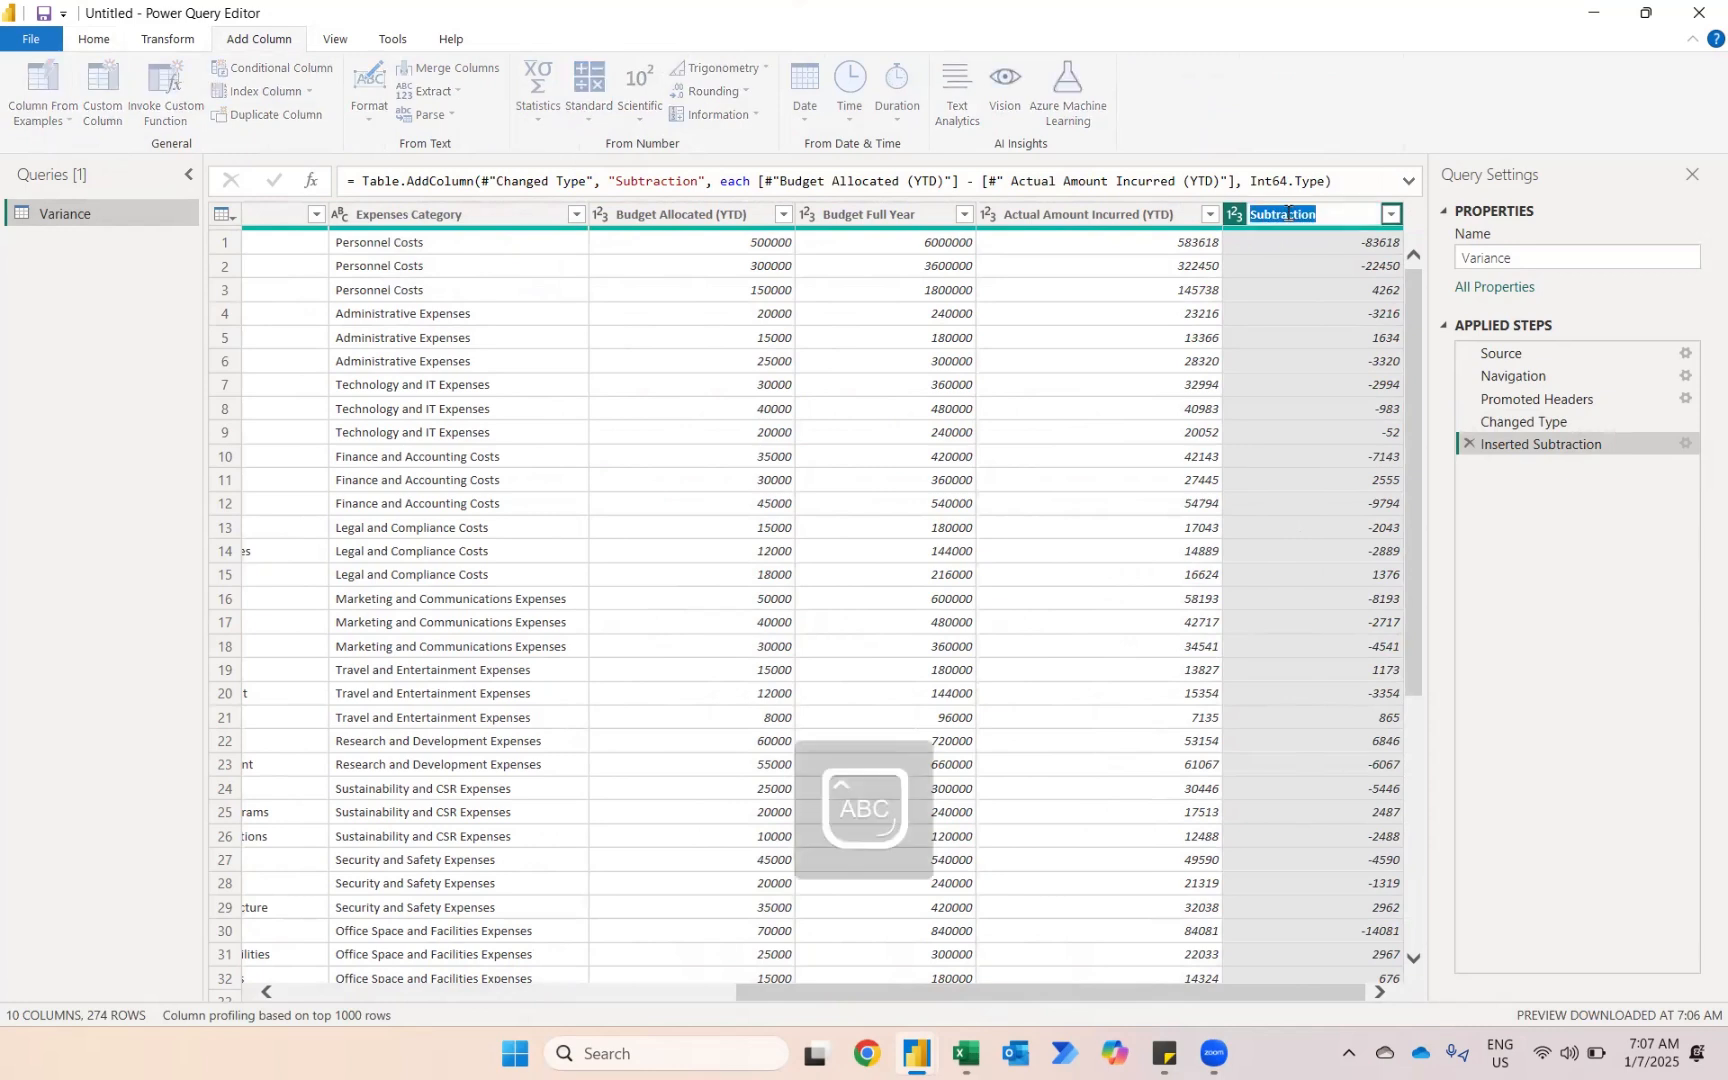
type("Variance")
key("Return")
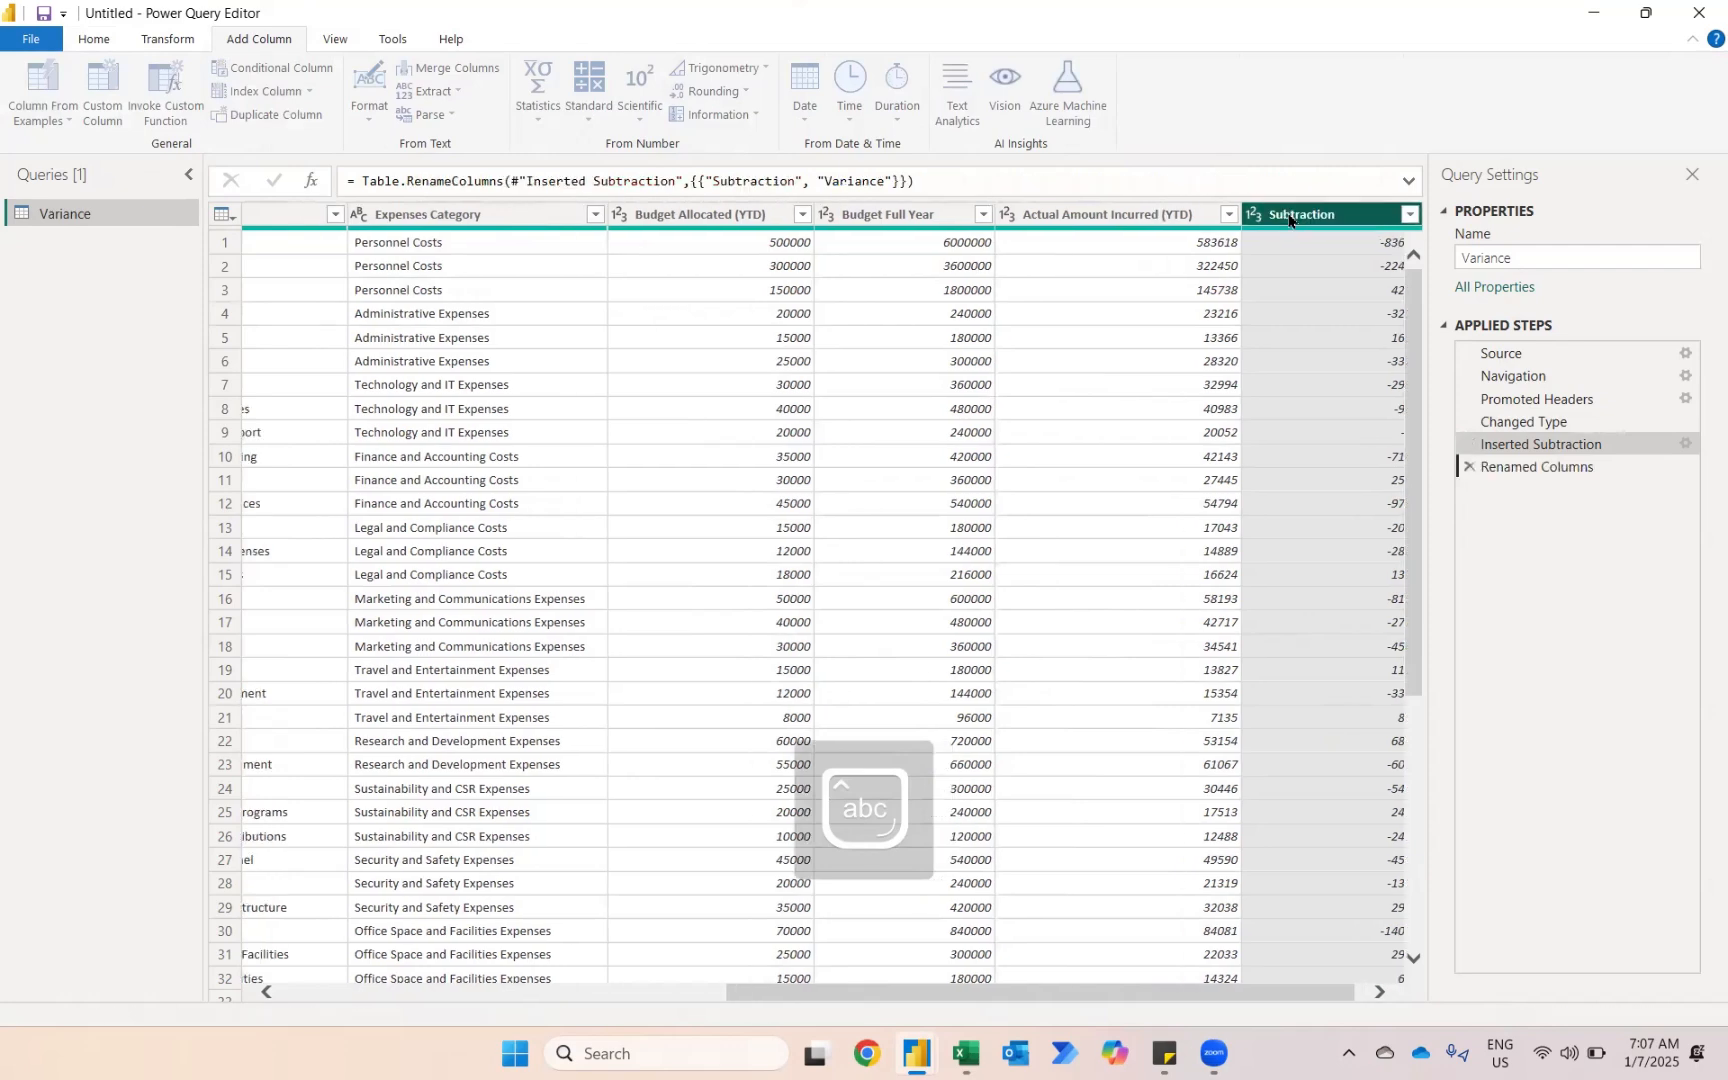
- Add a column with the name of the month from the Date column, and close the query editor applying the changes
scroll(745, 316, "left", 5)
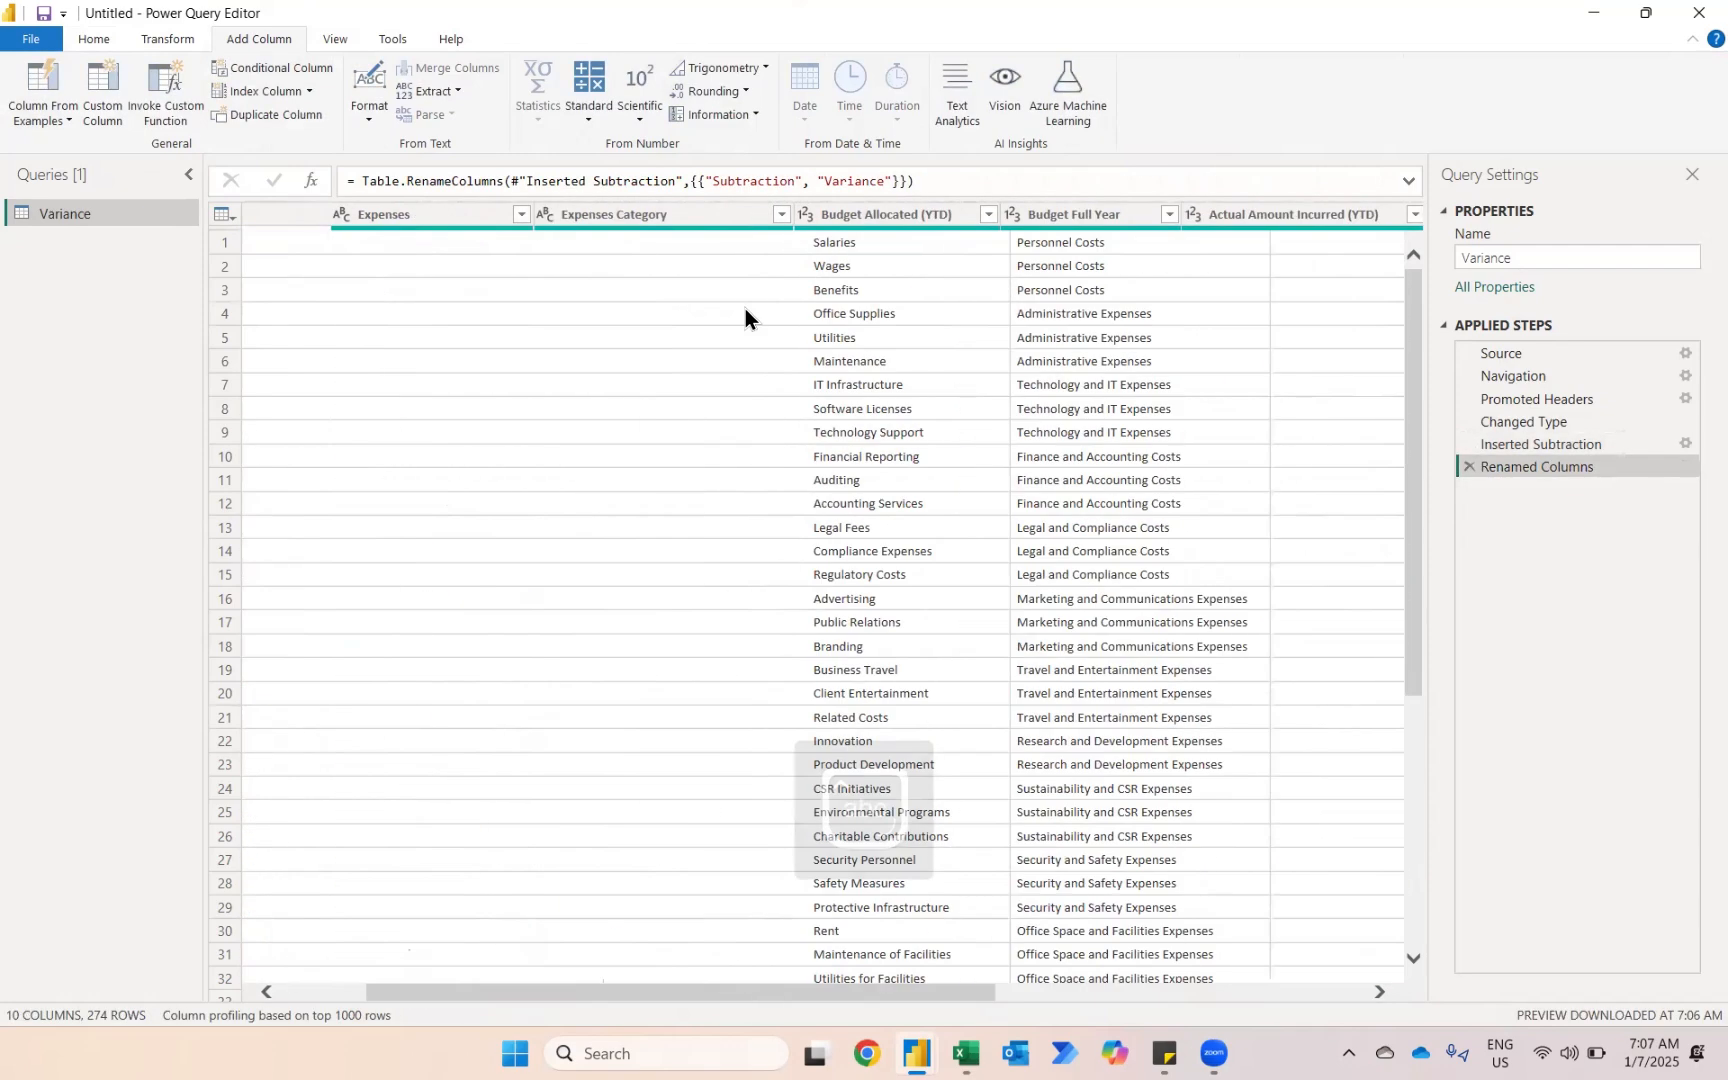
scroll(493, 328, "left", 5)
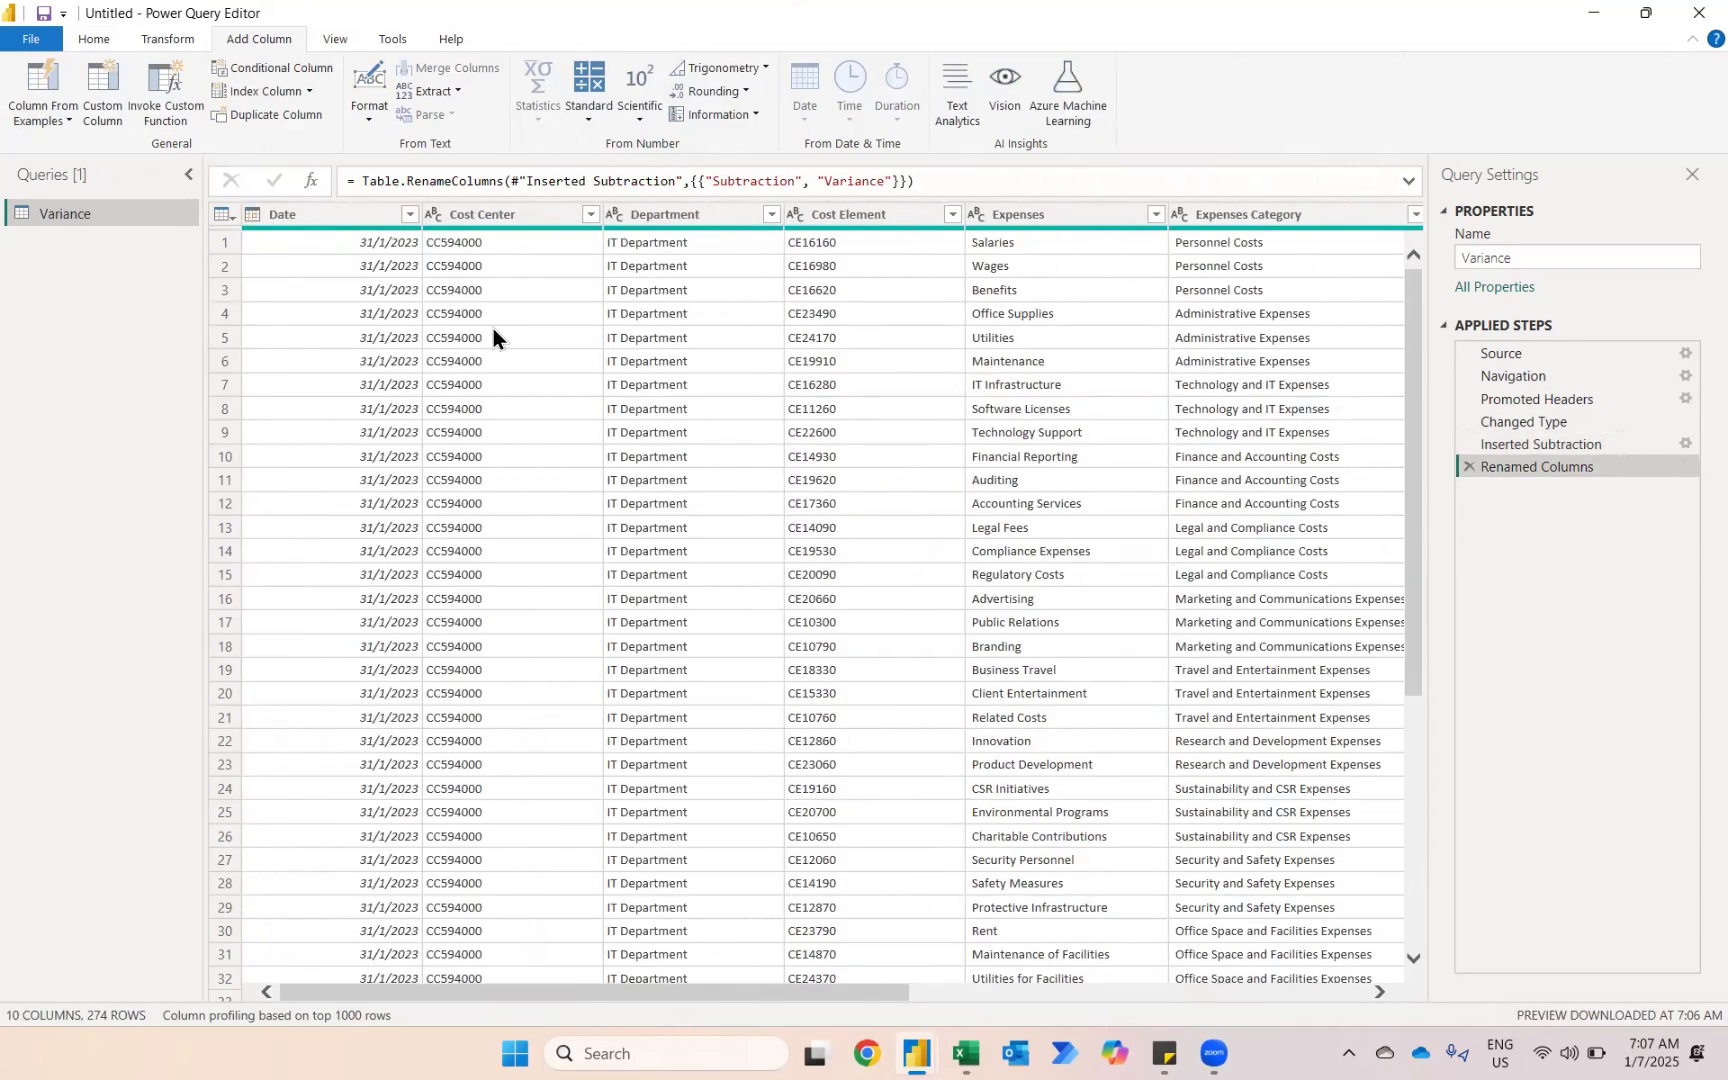
left_click(306, 204)
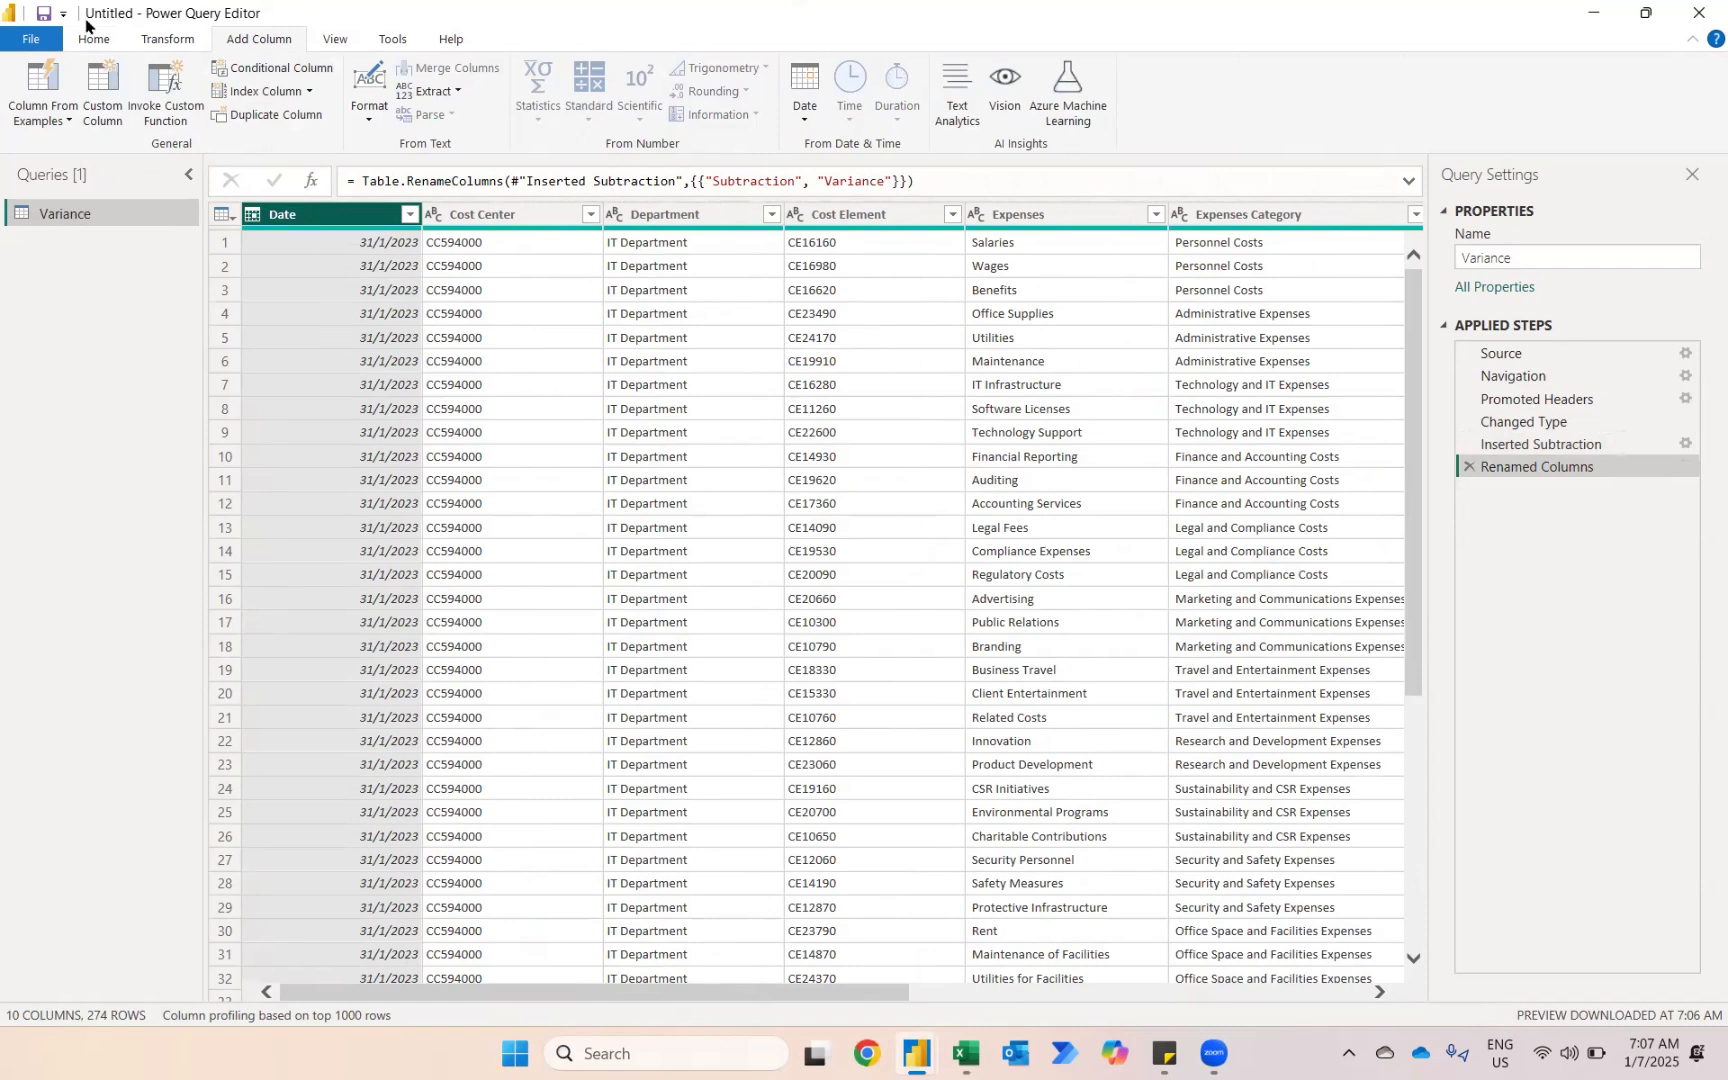
left_click(805, 100)
mouse_move(855, 243)
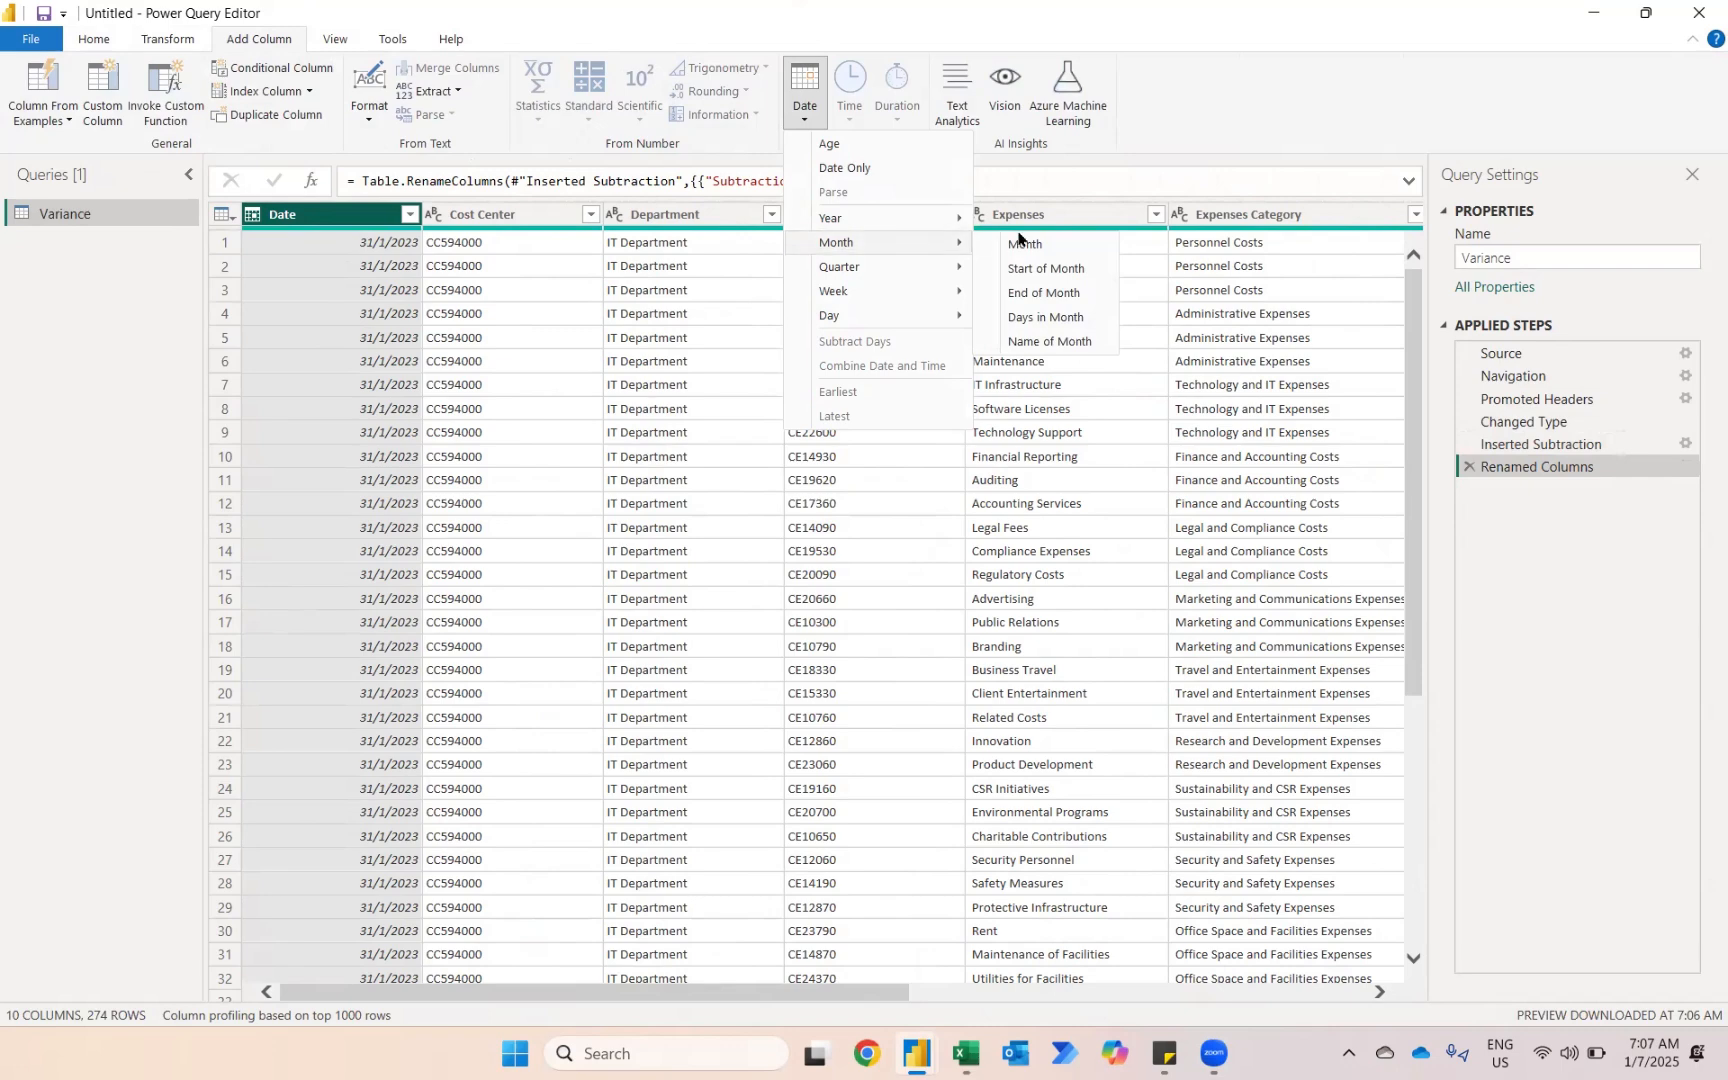
left_click(1017, 342)
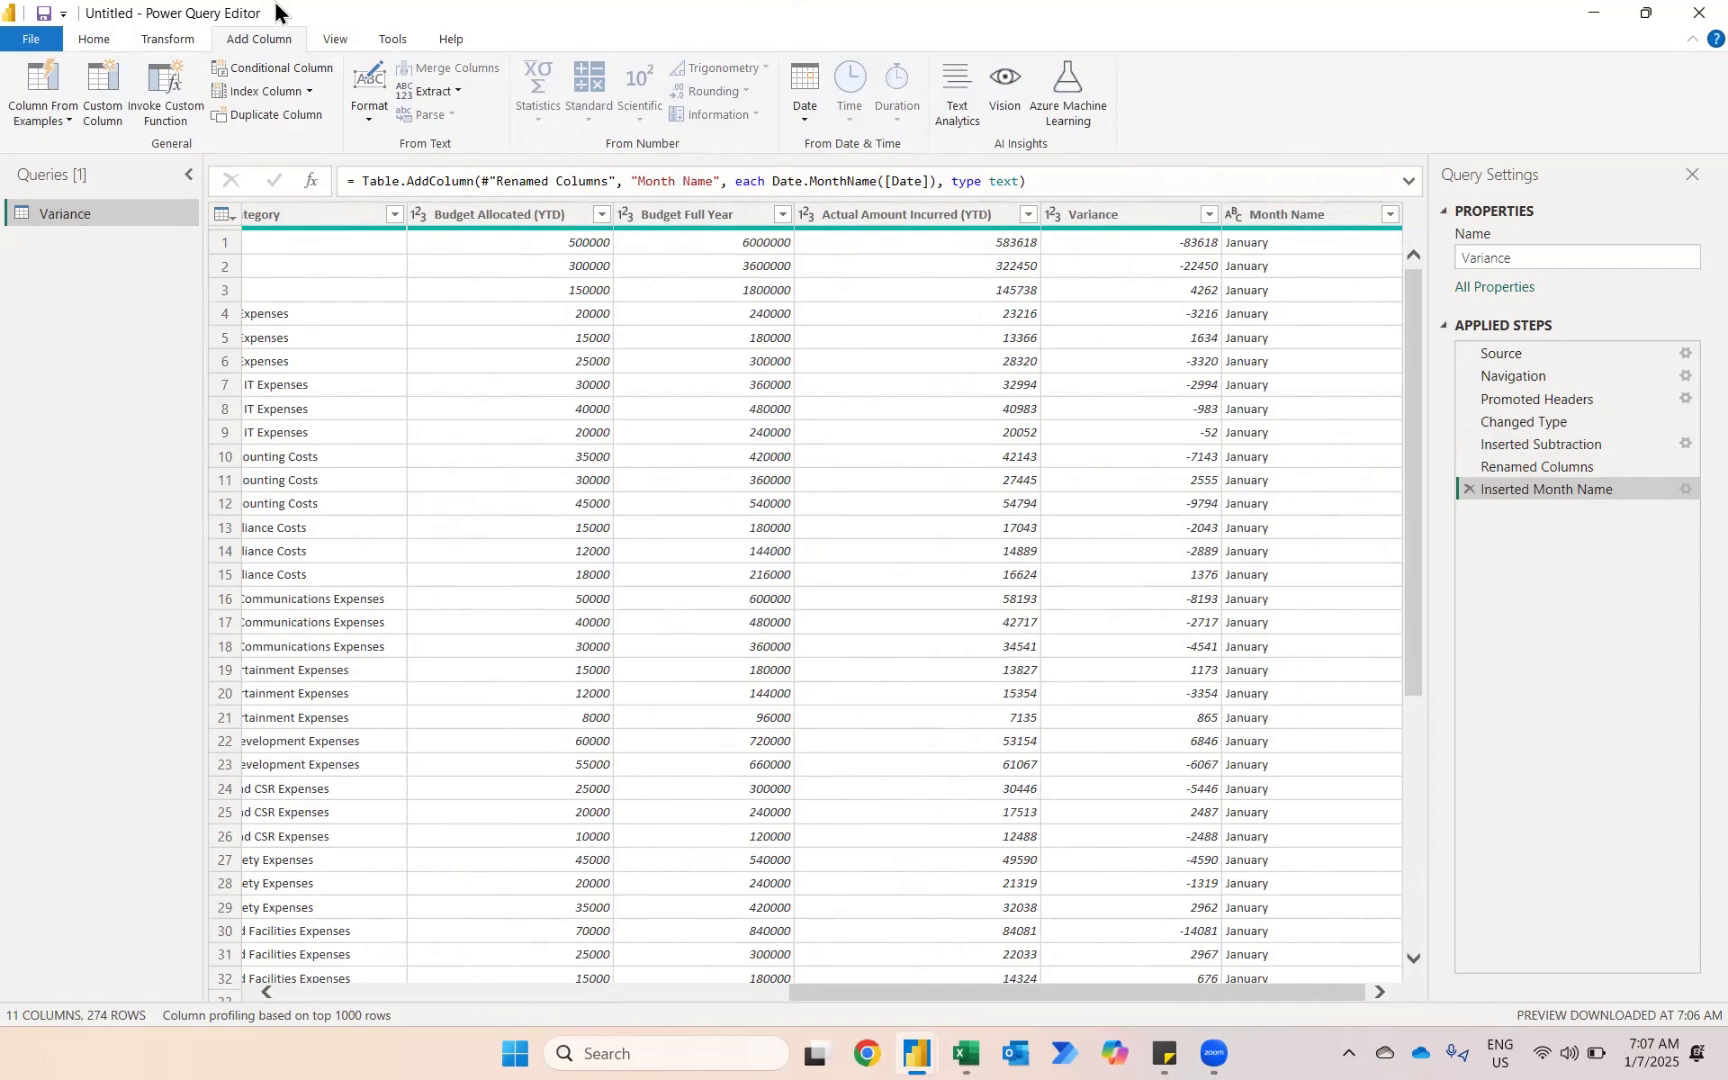
left_click(93, 38)
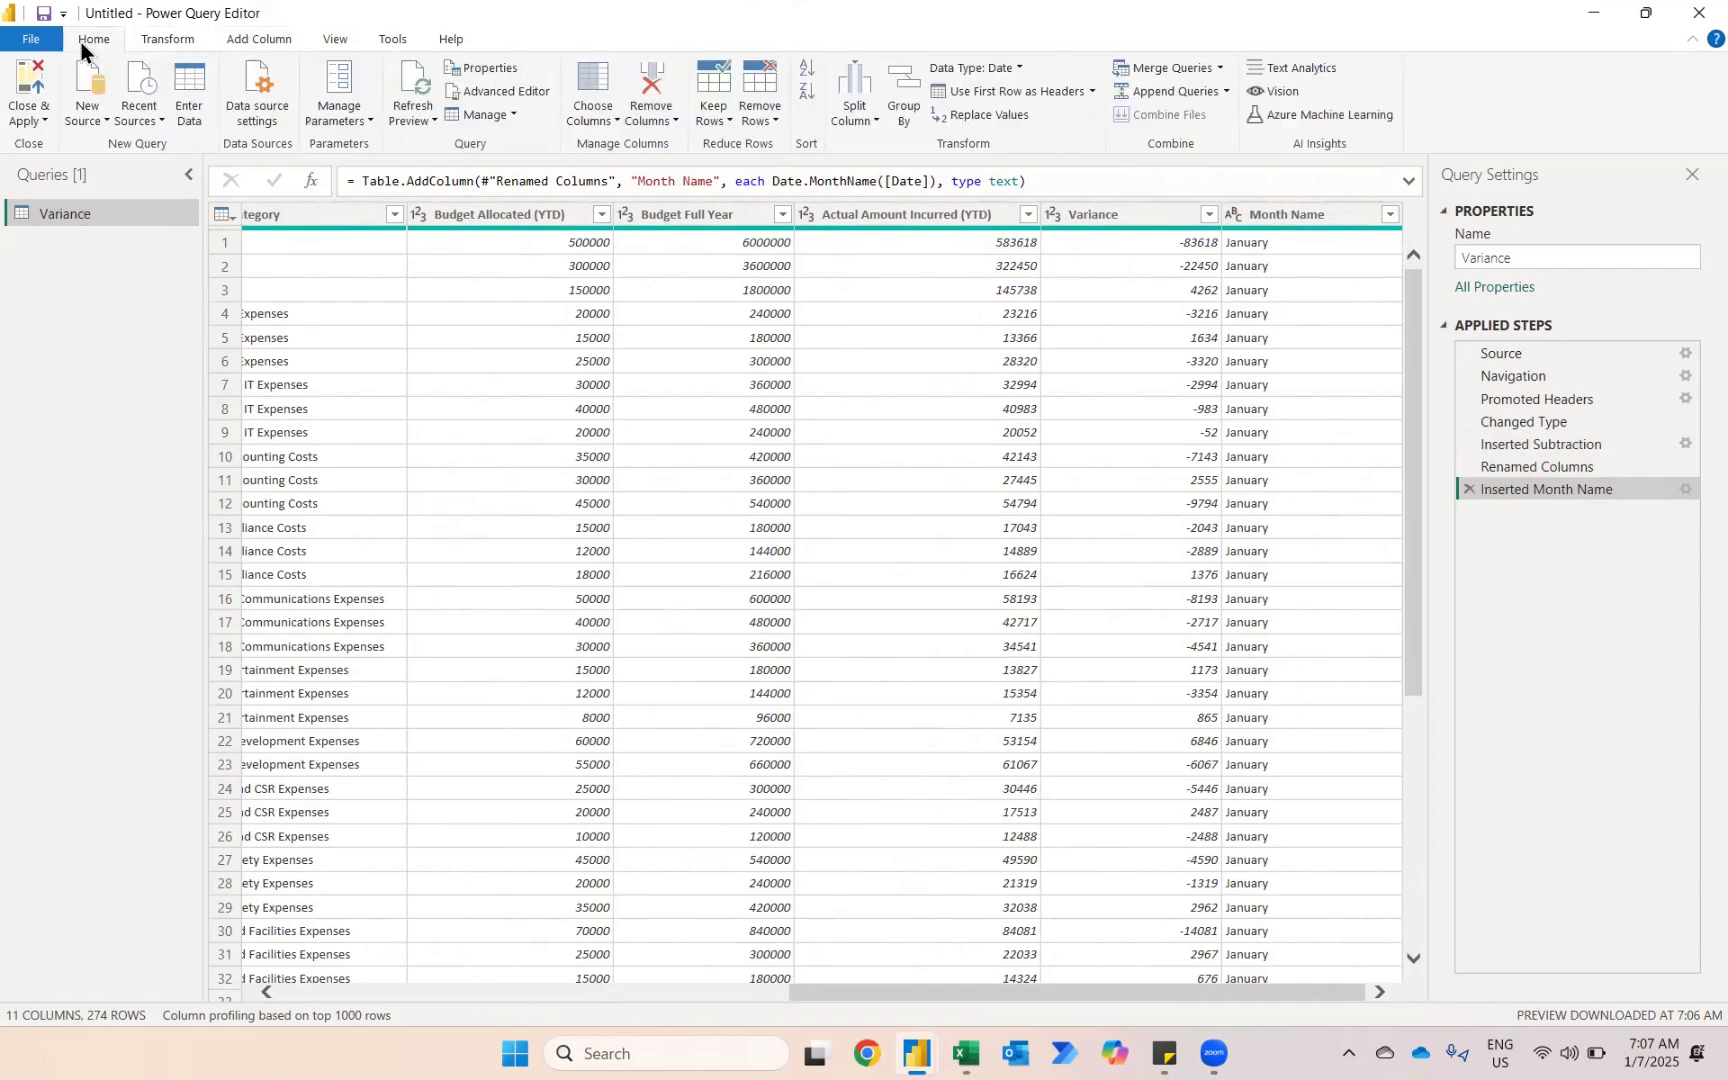
left_click(26, 80)
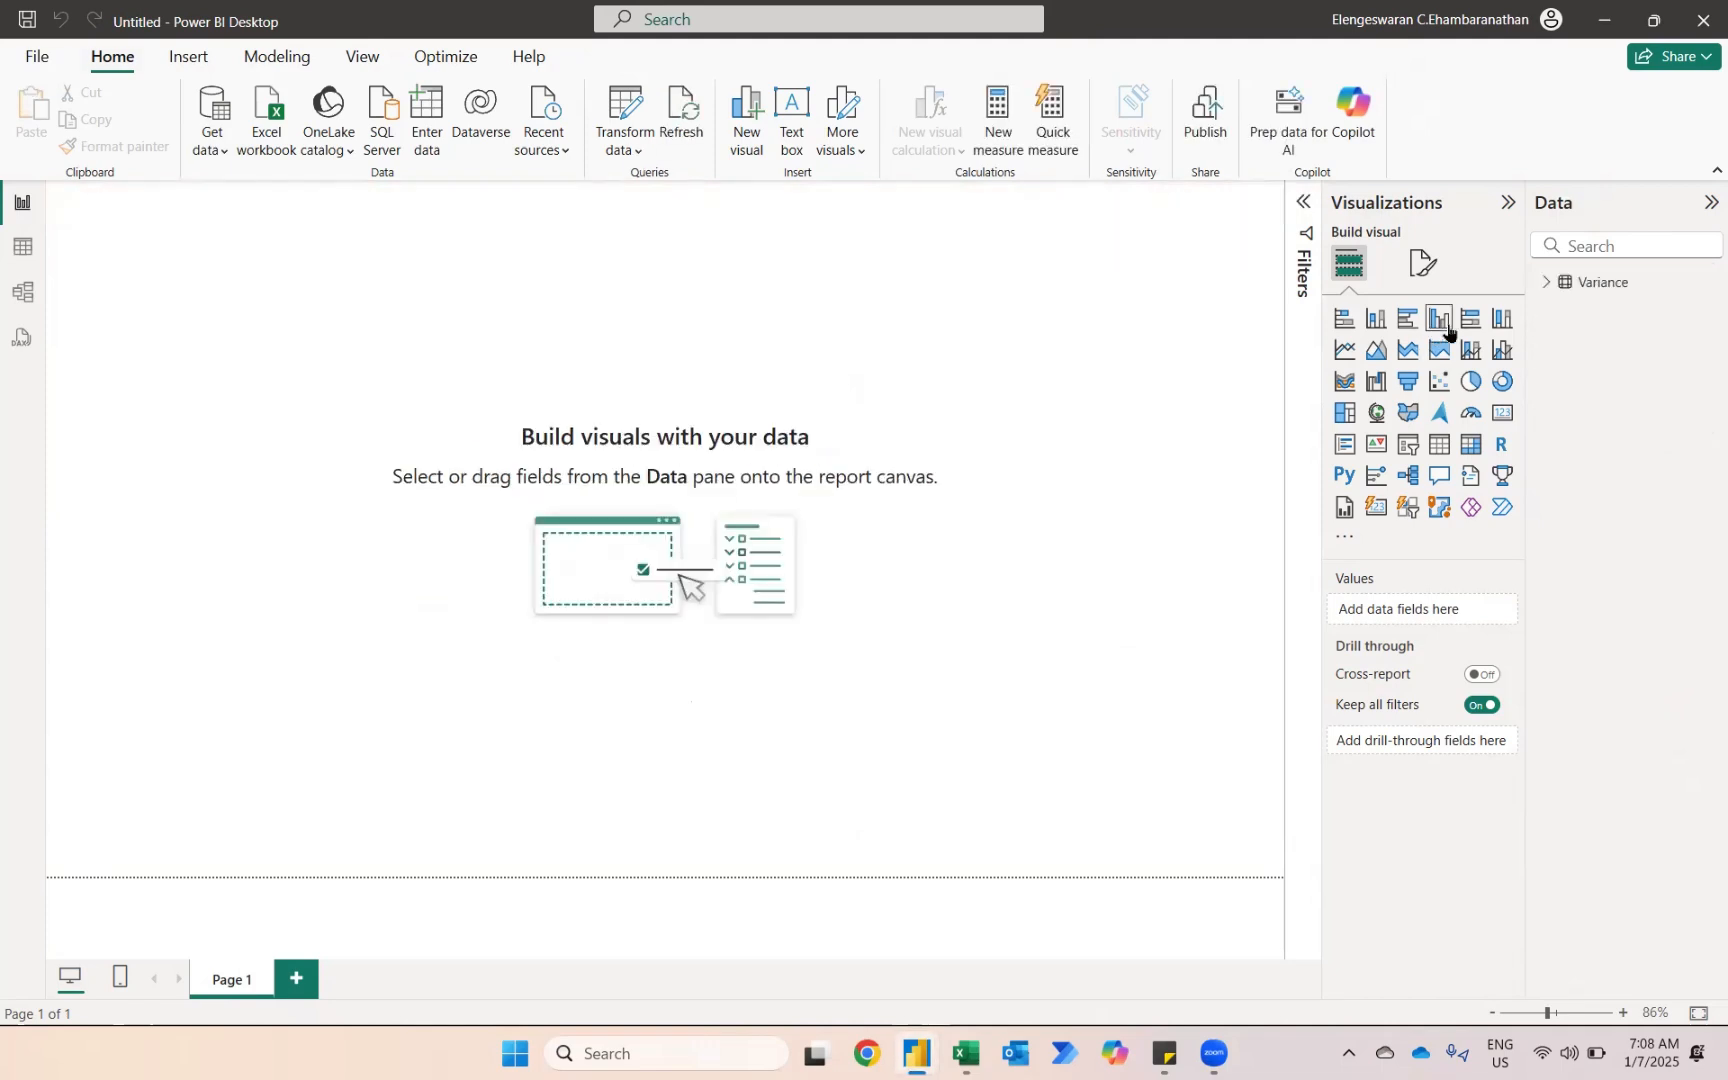
- Insert a card visual on the report page showing the Budget Allocated (YTD) field of the Variance table
left_click(1545, 292)
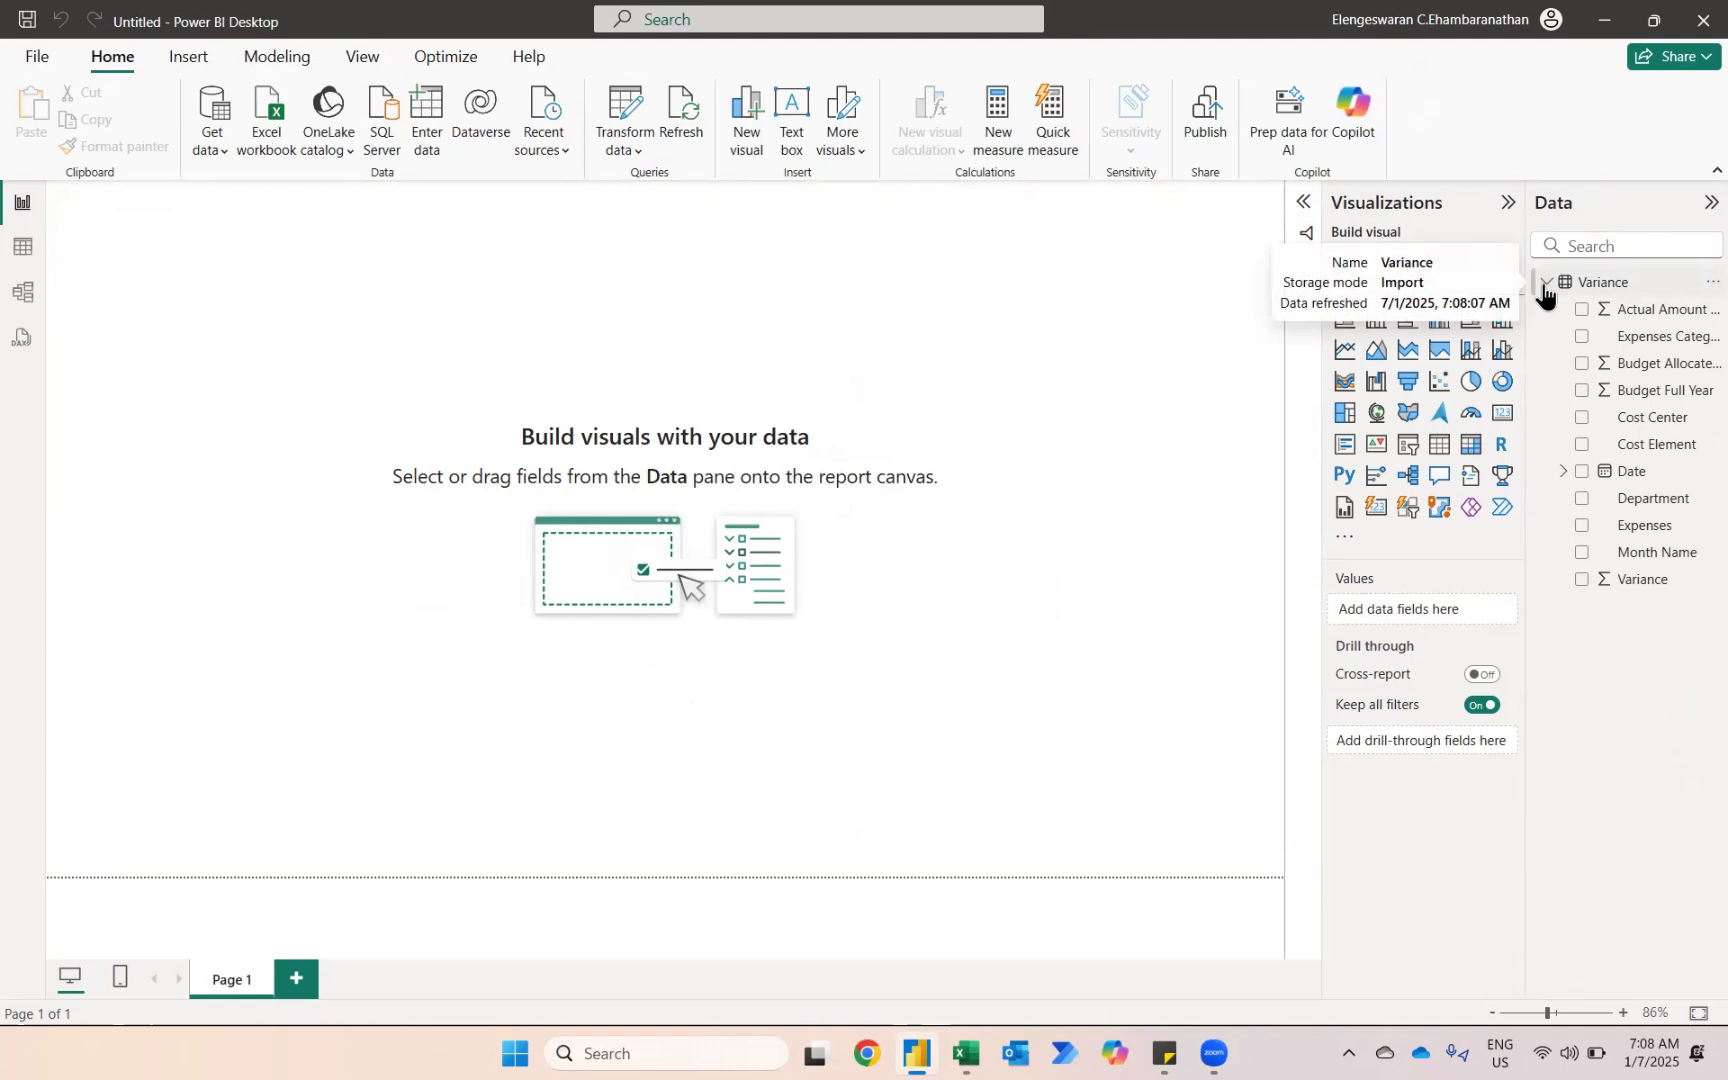
left_click(1503, 415)
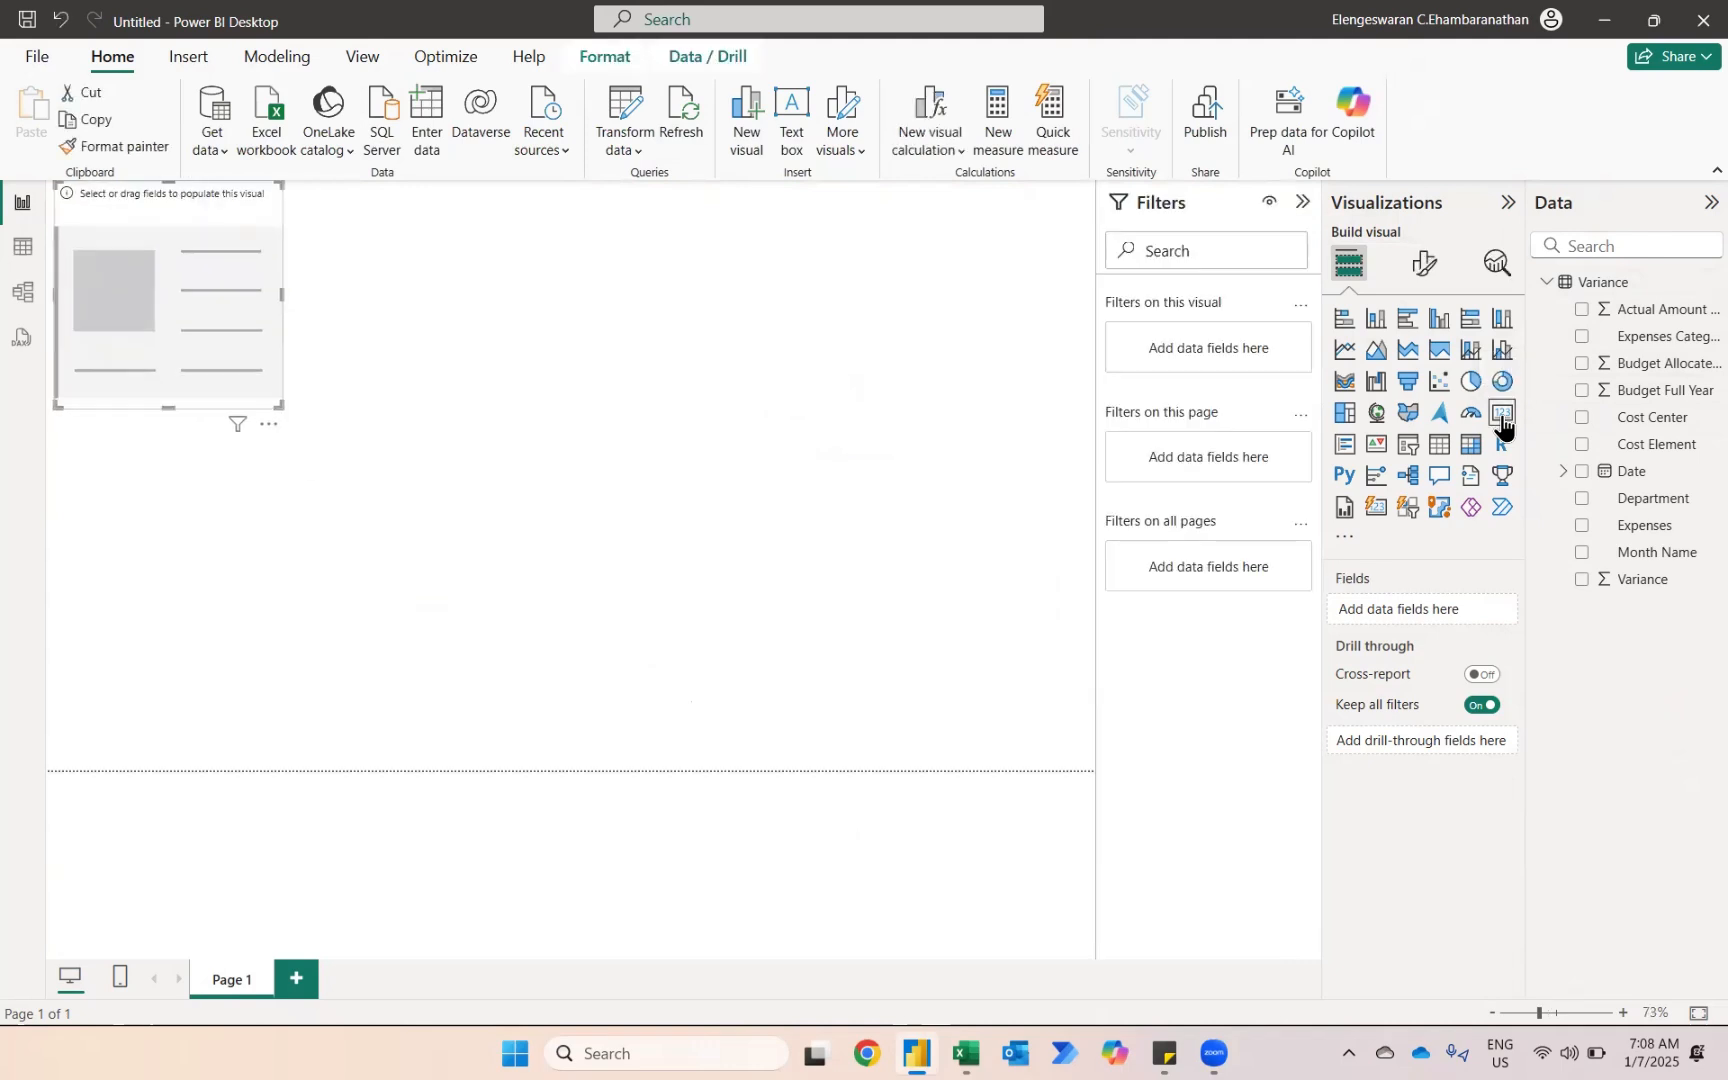
left_click(1581, 363)
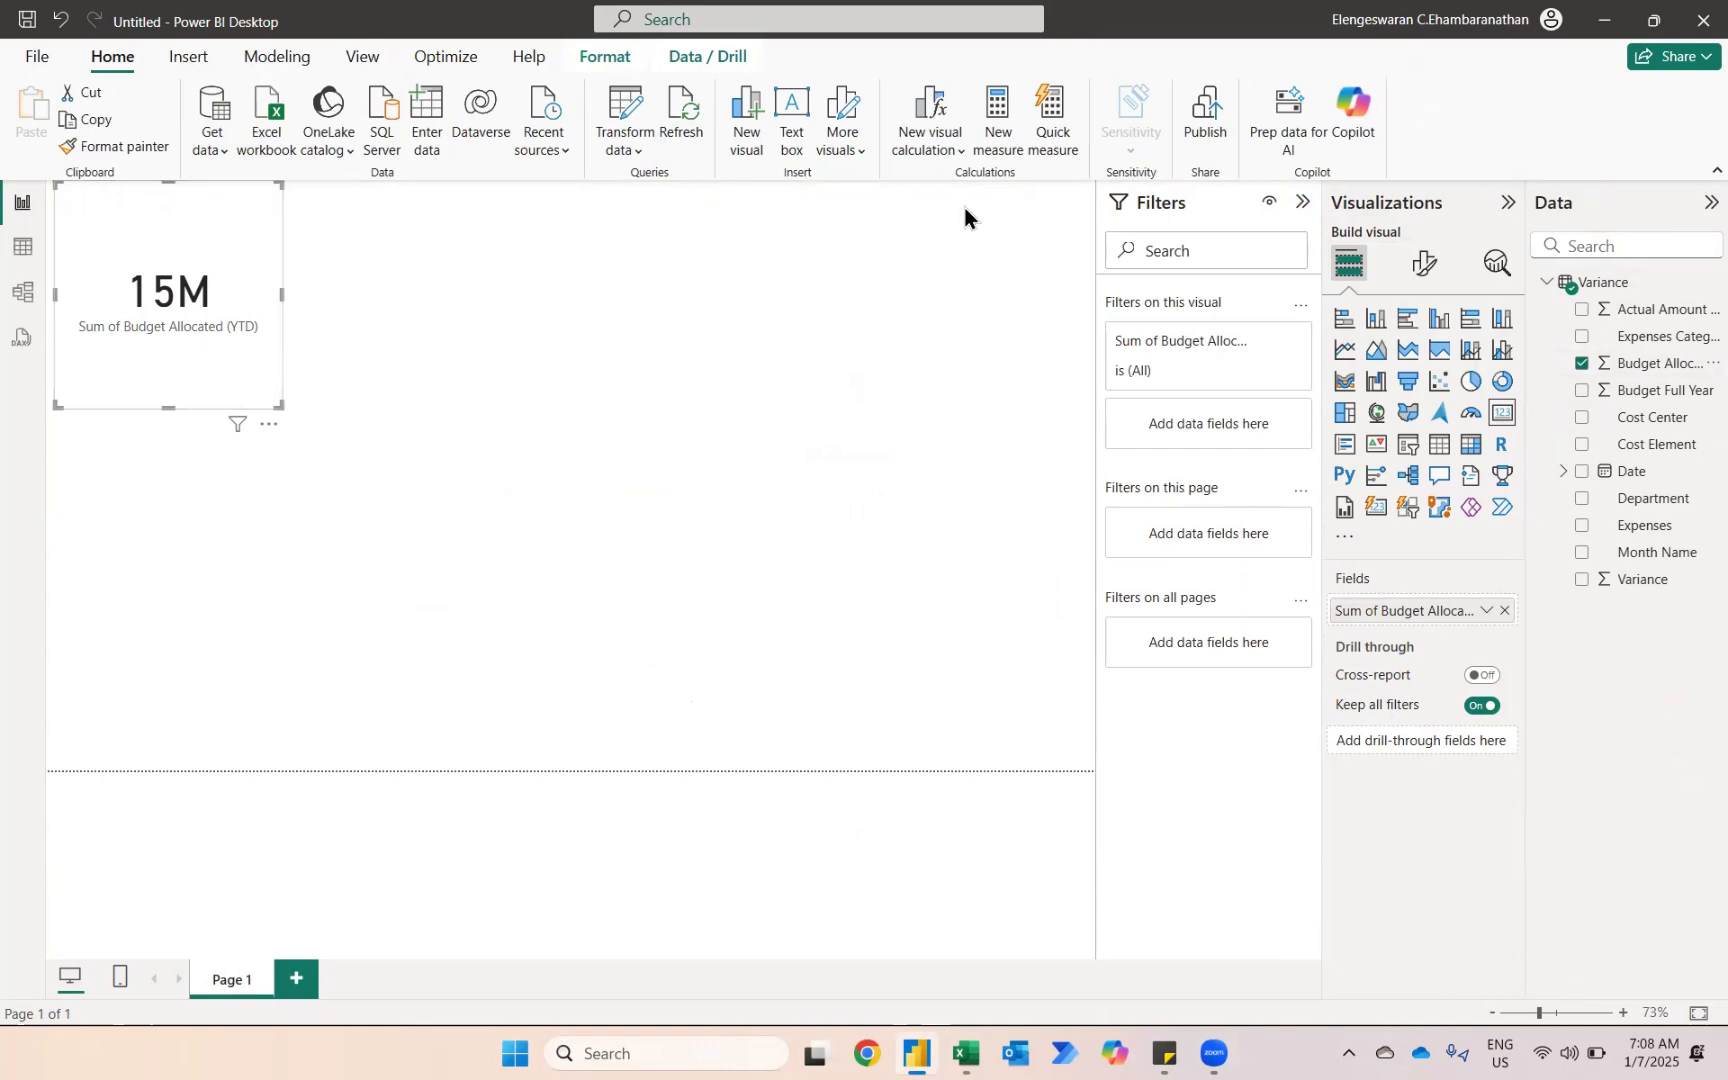
- Set the card's callout display units to None and format Budget Allocated (YTD) with a thousands separator
left_click(1410, 270)
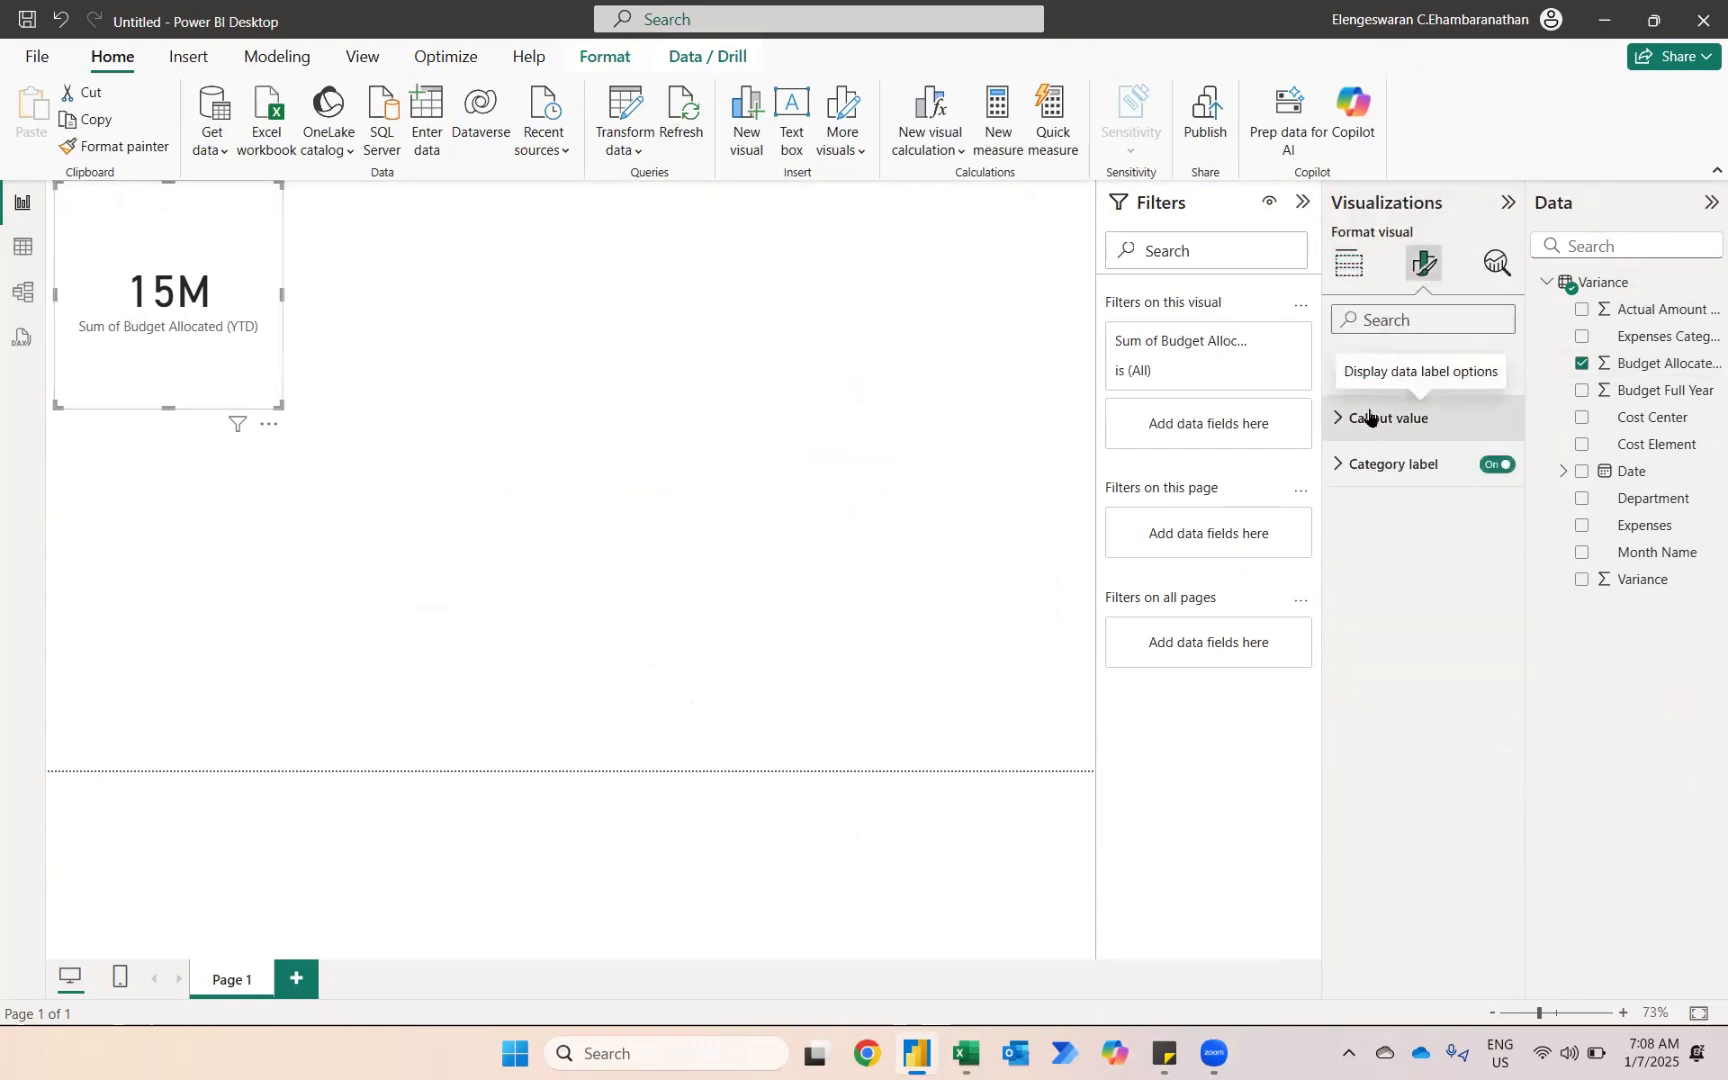
left_click(1369, 418)
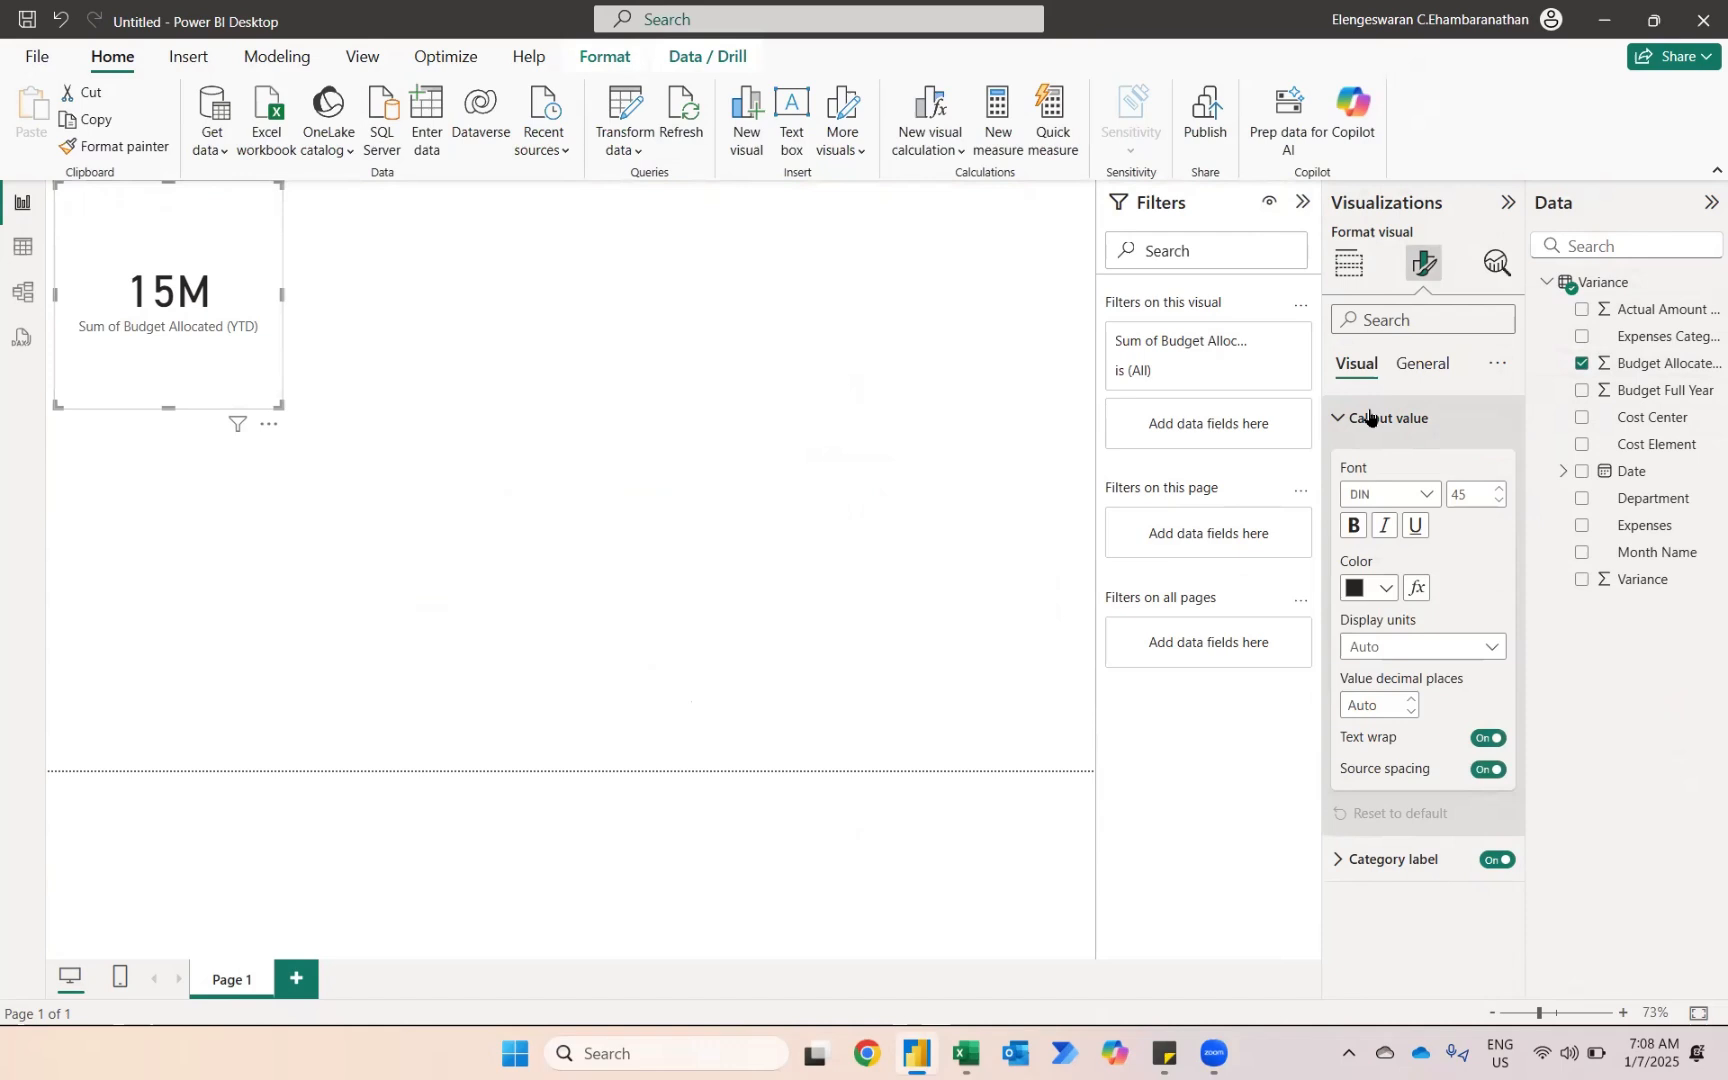
left_click(1383, 650)
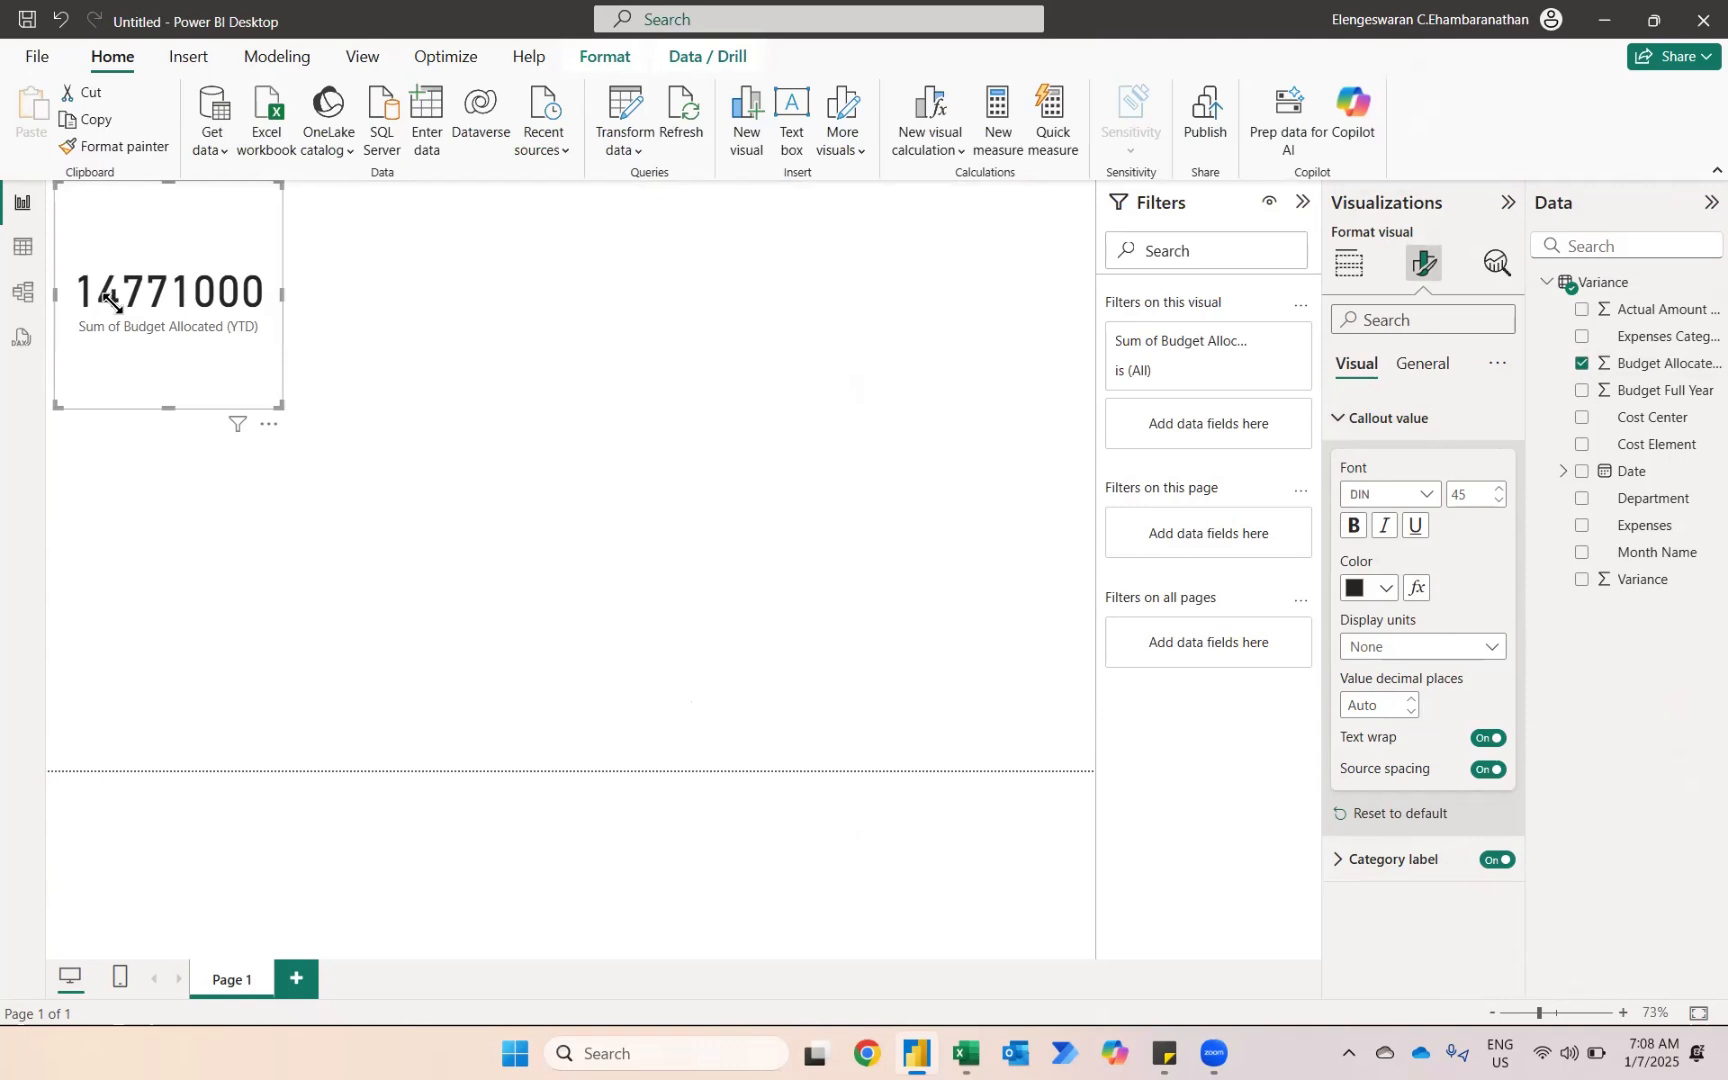
left_click(1645, 365)
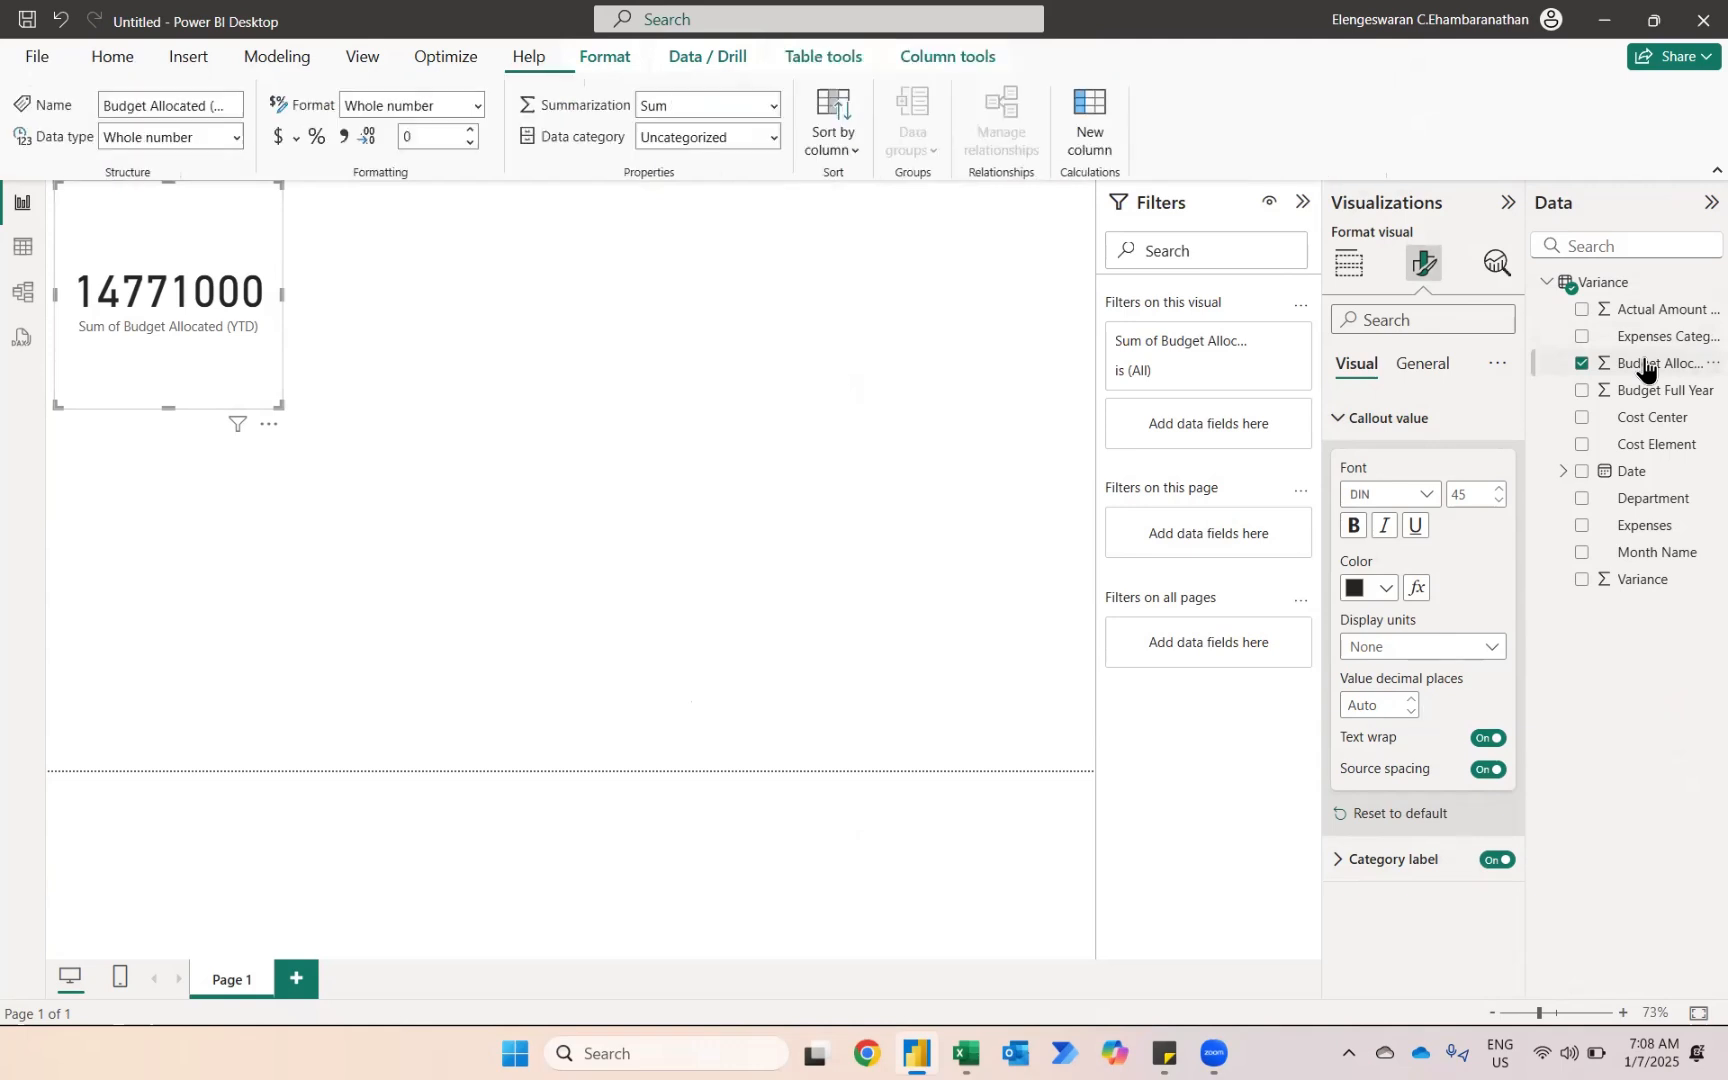
left_click(341, 140)
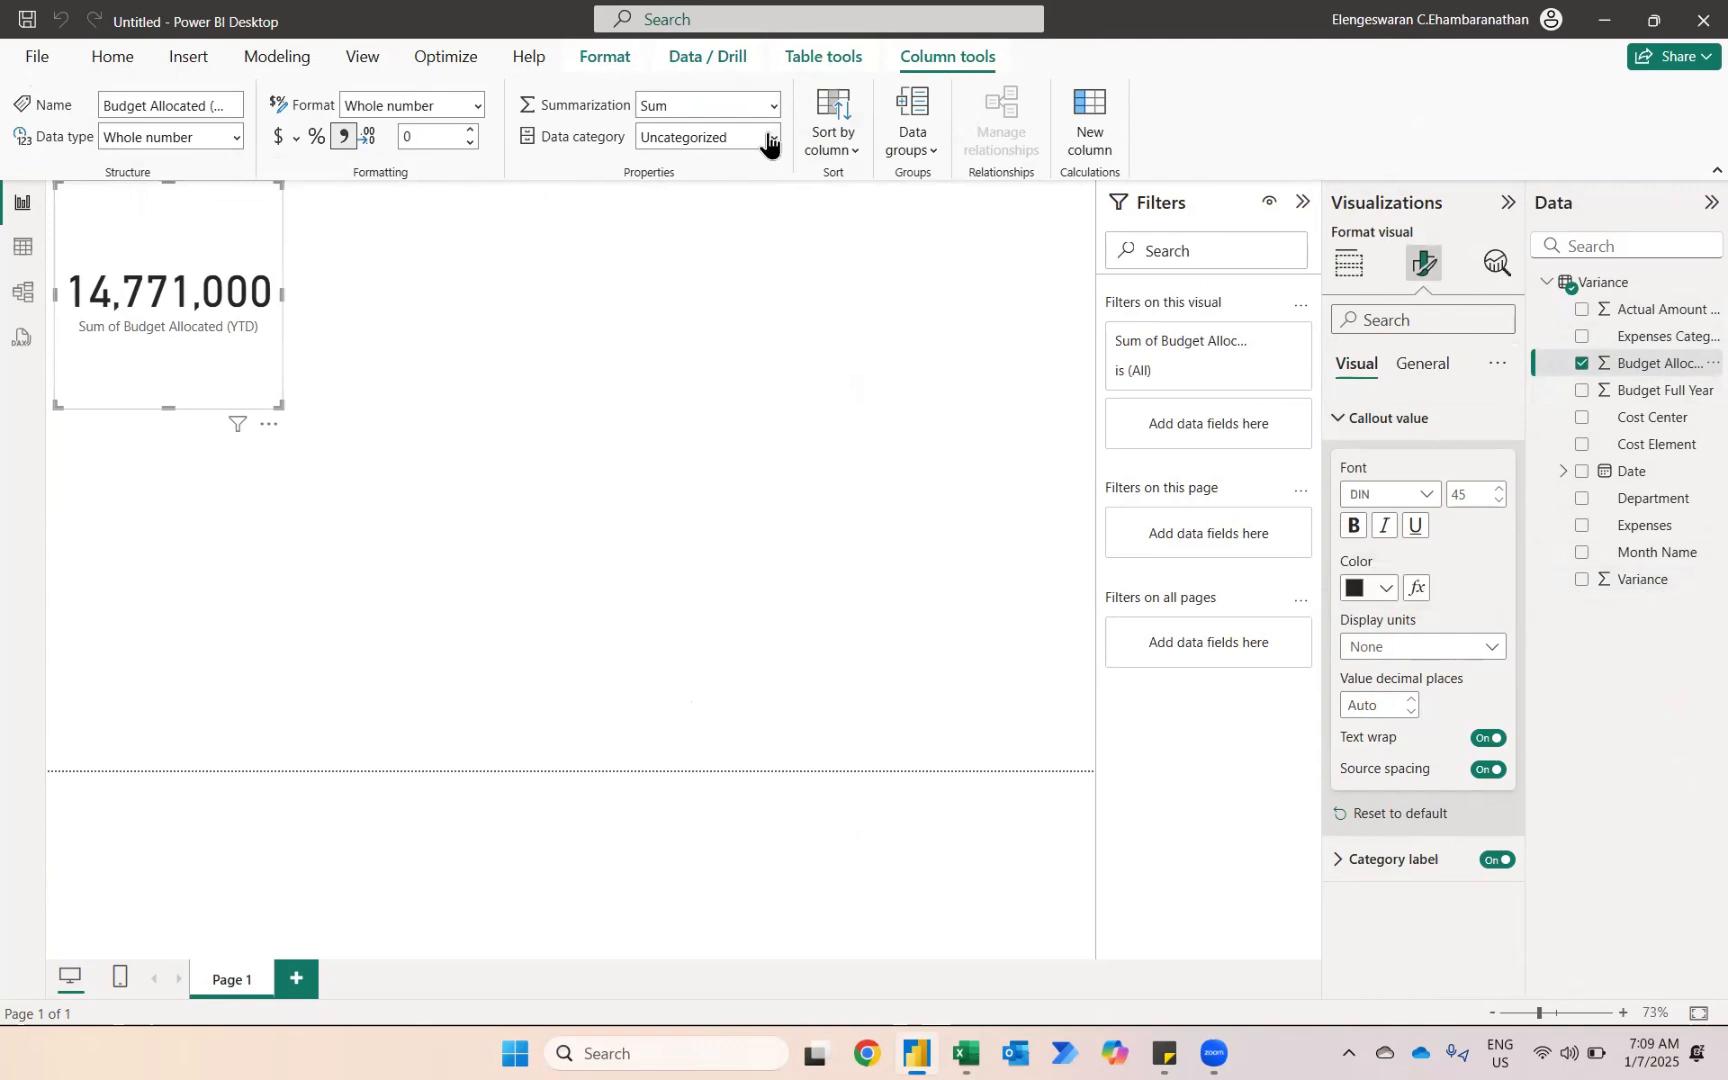
- In the data model, turn on the thousands separator for Actual Amount Incurred (YTD), Budget Full Year and Variance together
left_click(22, 291)
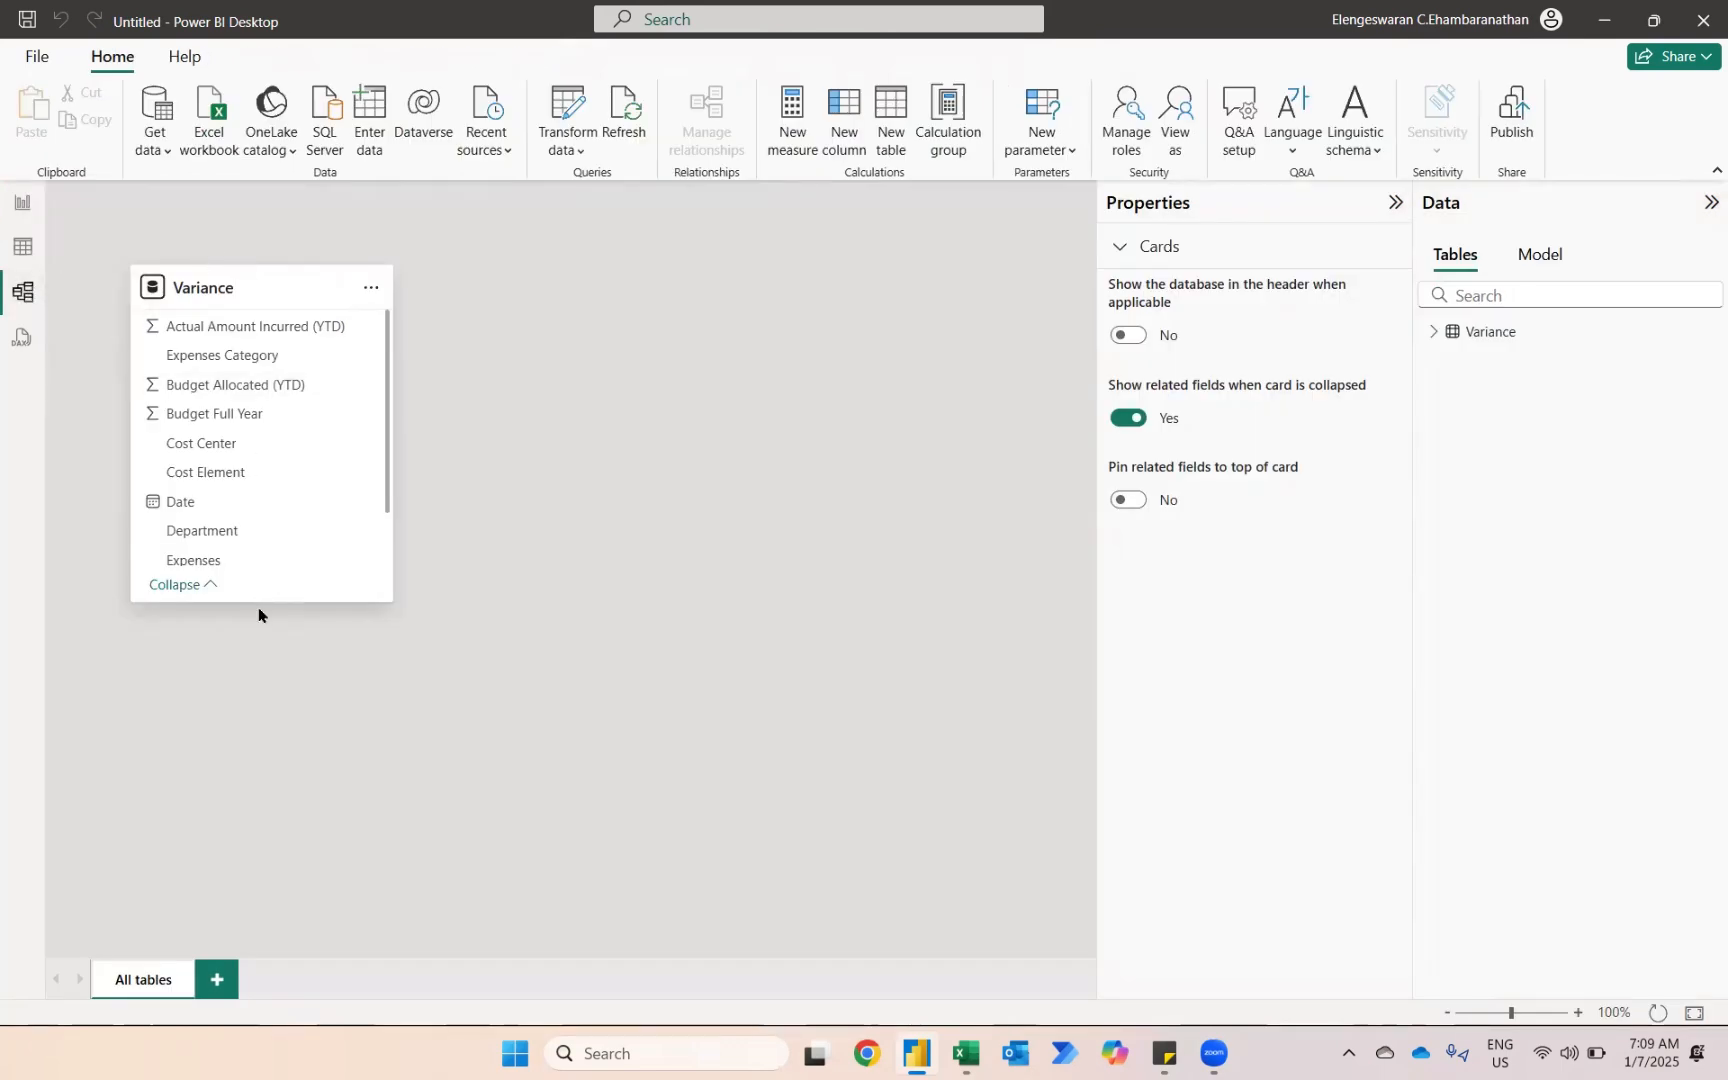
left_click_drag(251, 600, 247, 752)
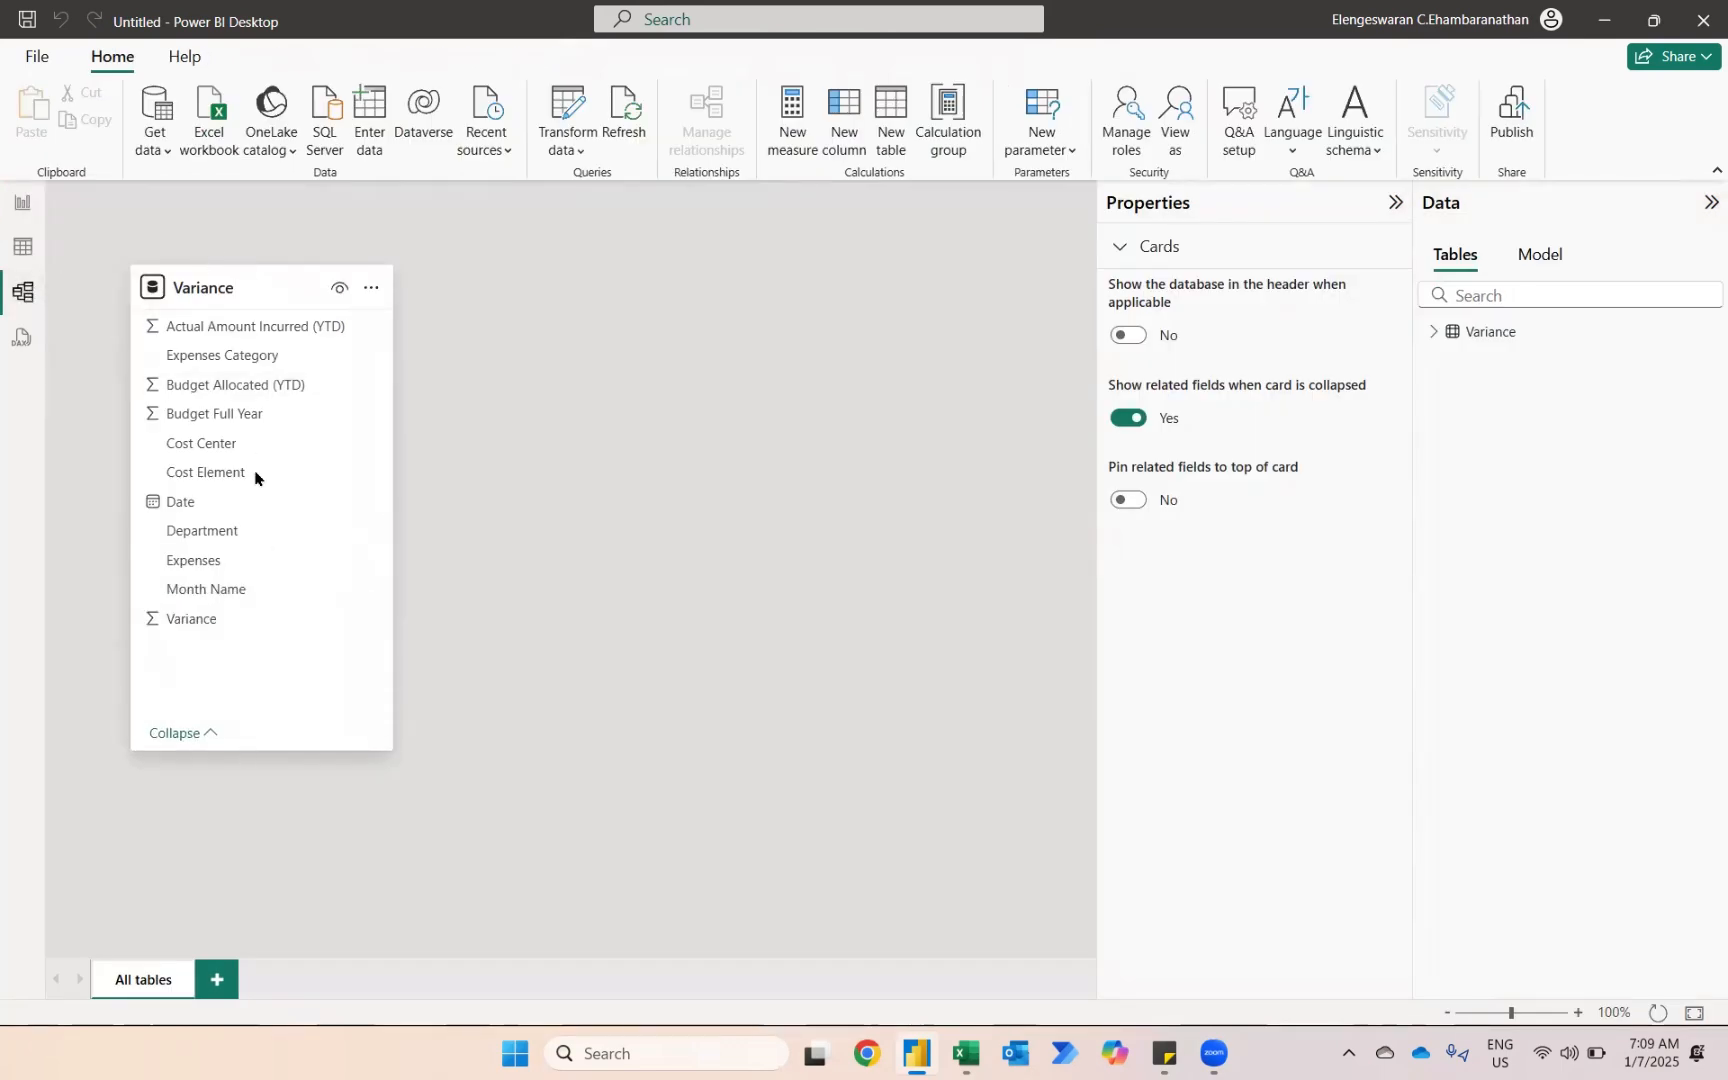
left_click(210, 328)
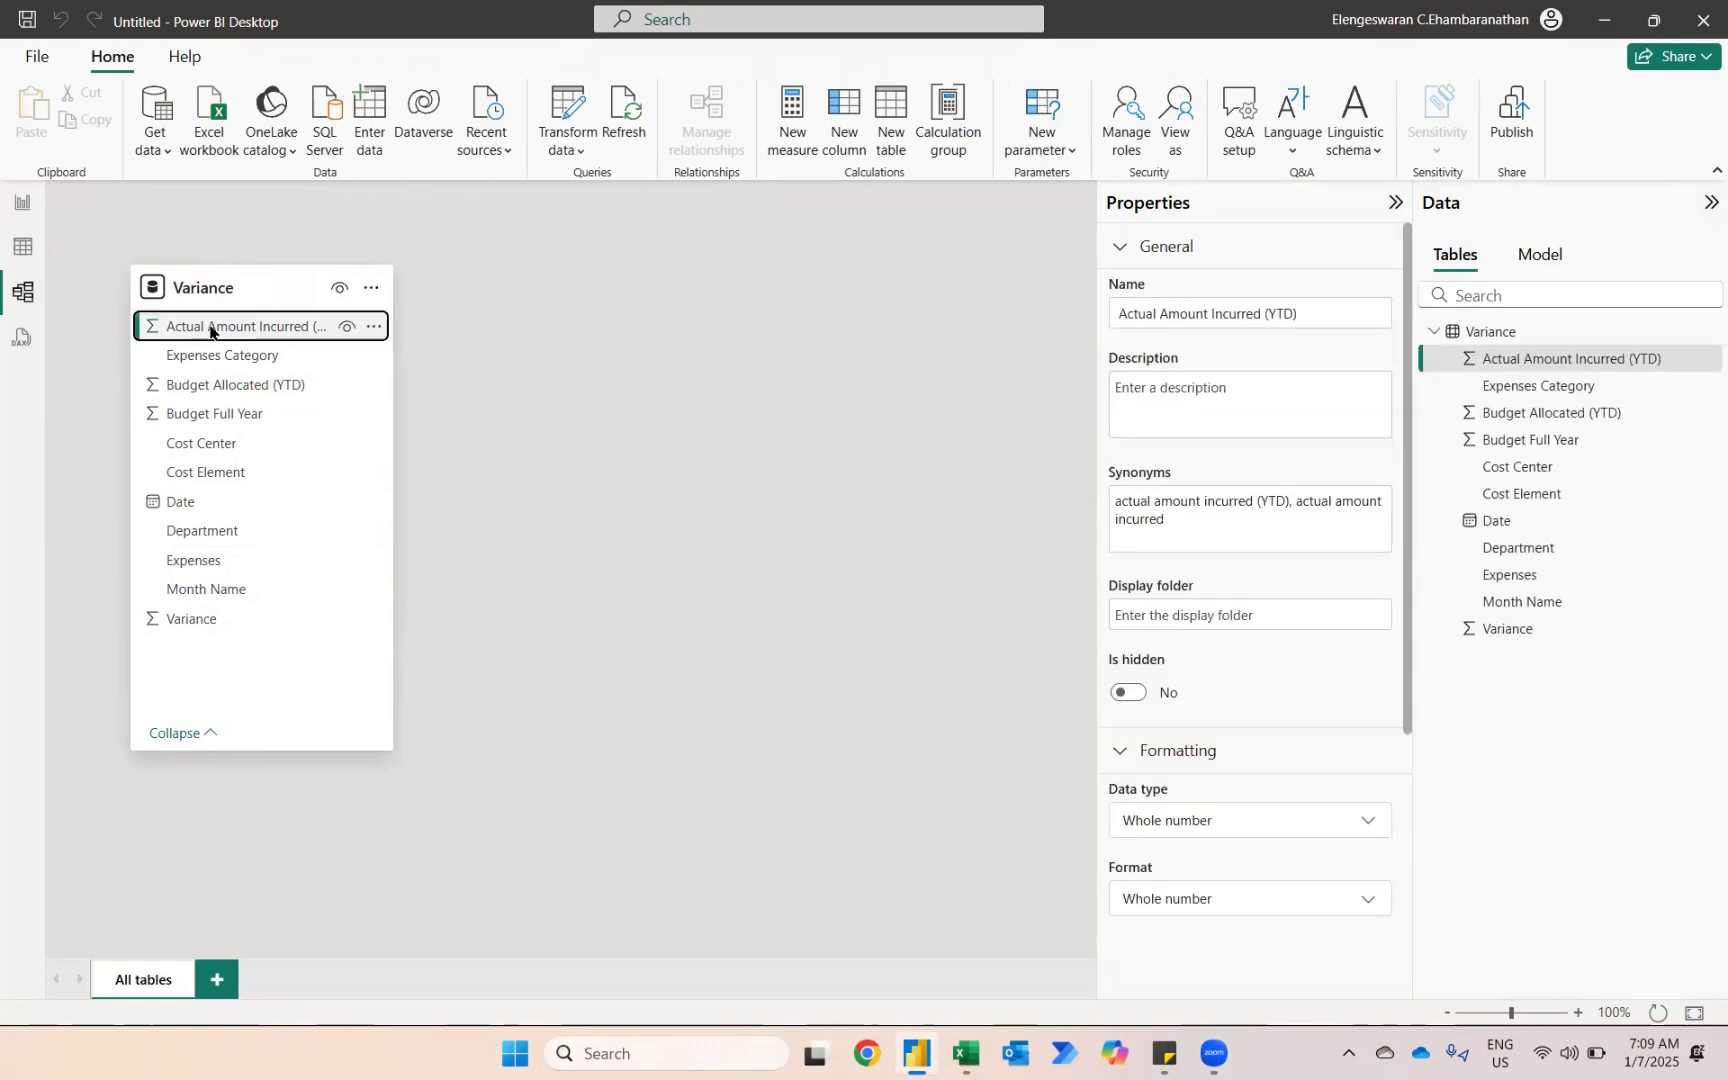
left_click(215, 414, "ctrl")
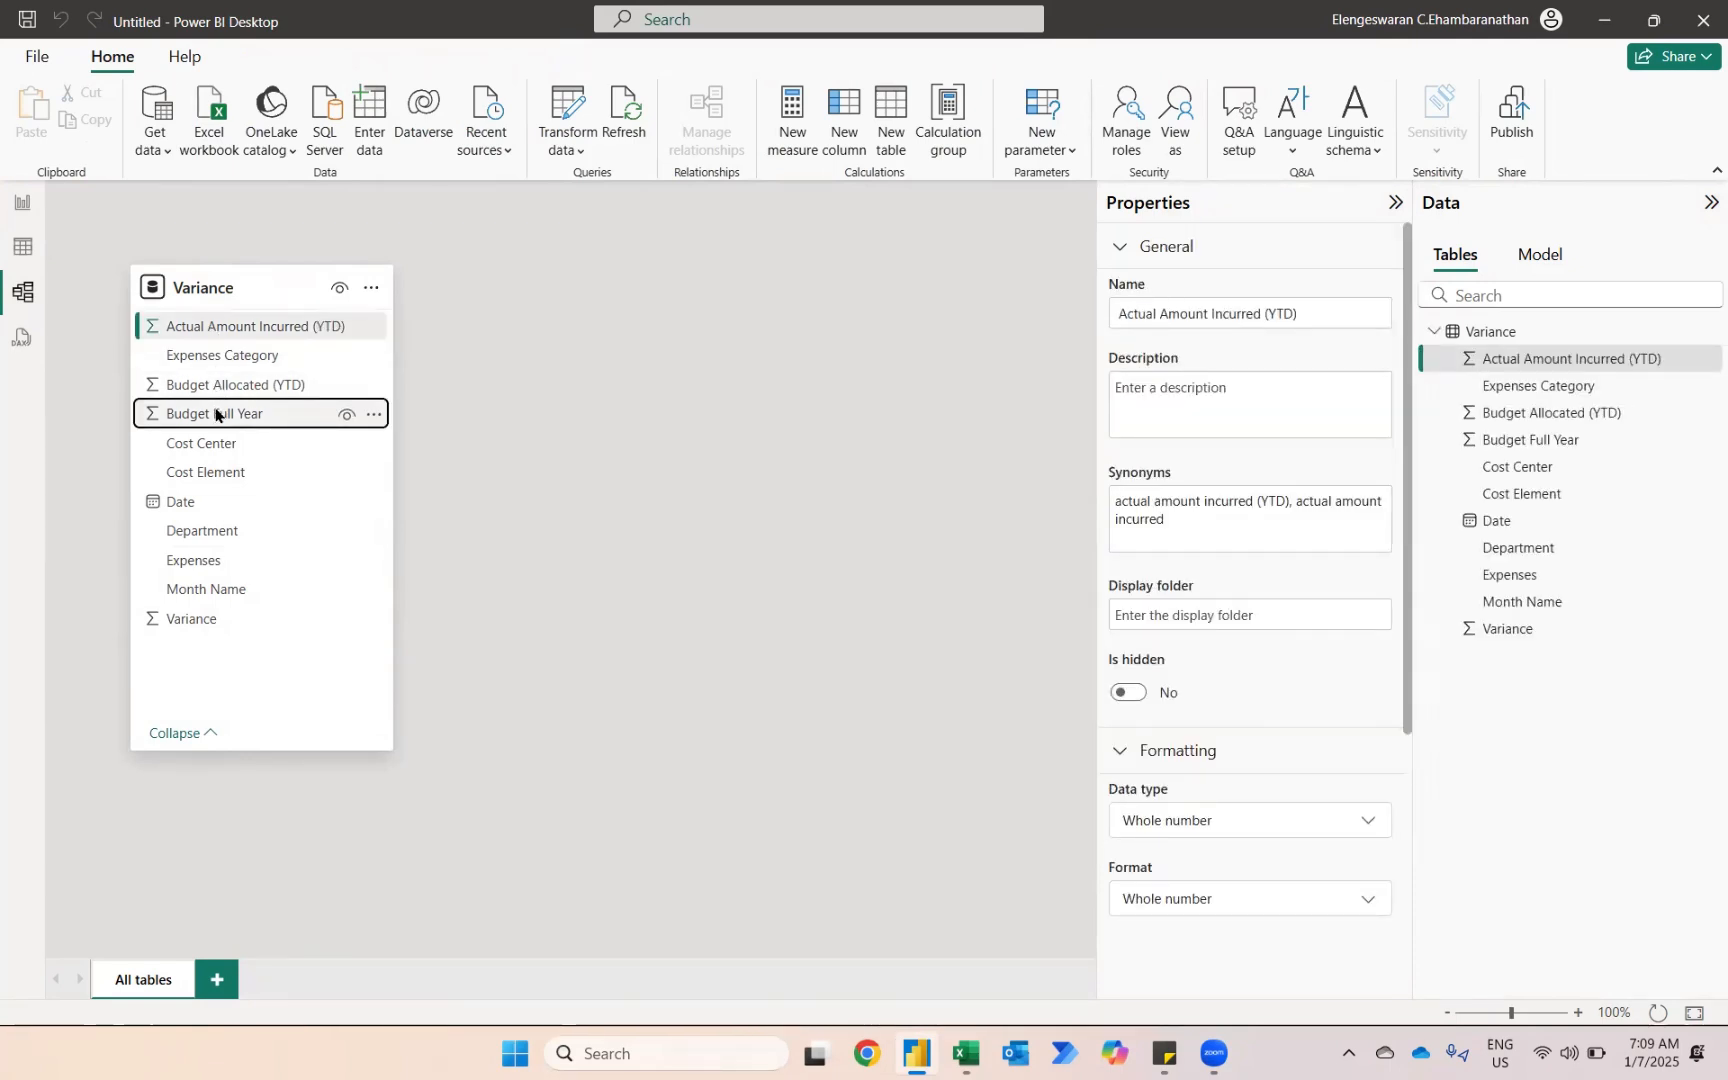
left_click(213, 622, "ctrl")
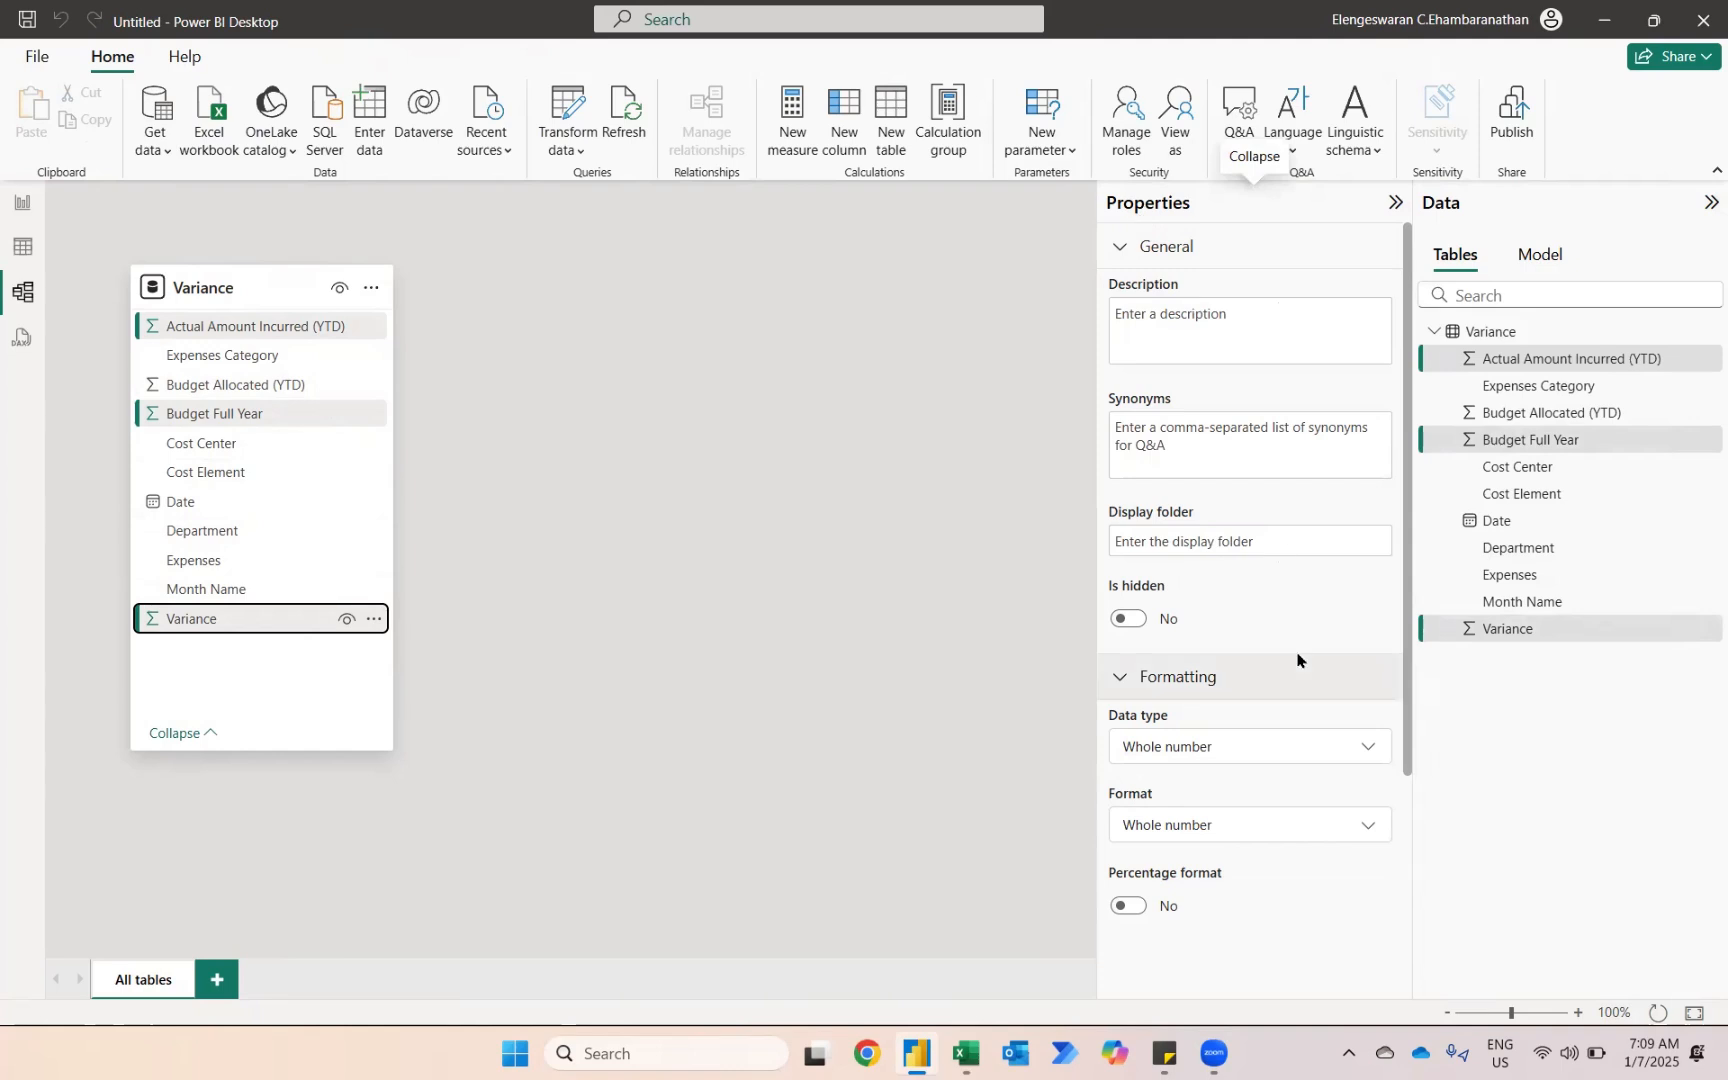
scroll(1296, 660, "down", 3)
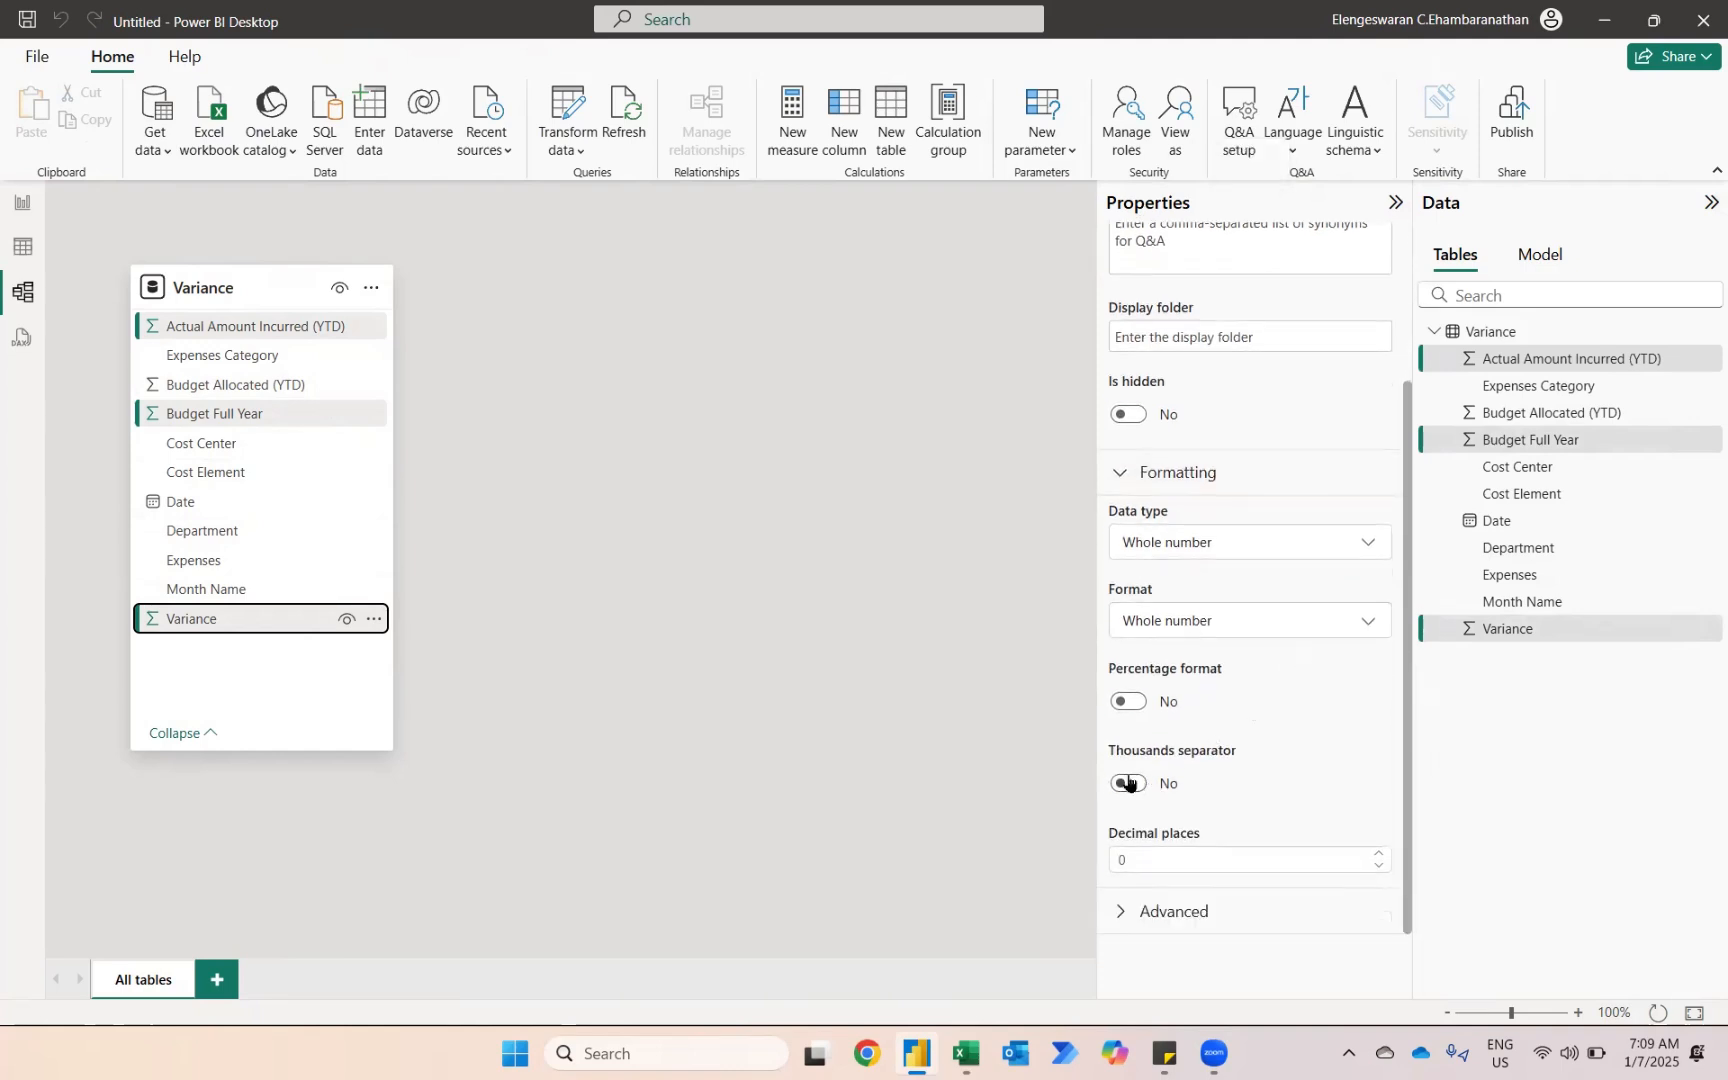
left_click(1128, 783)
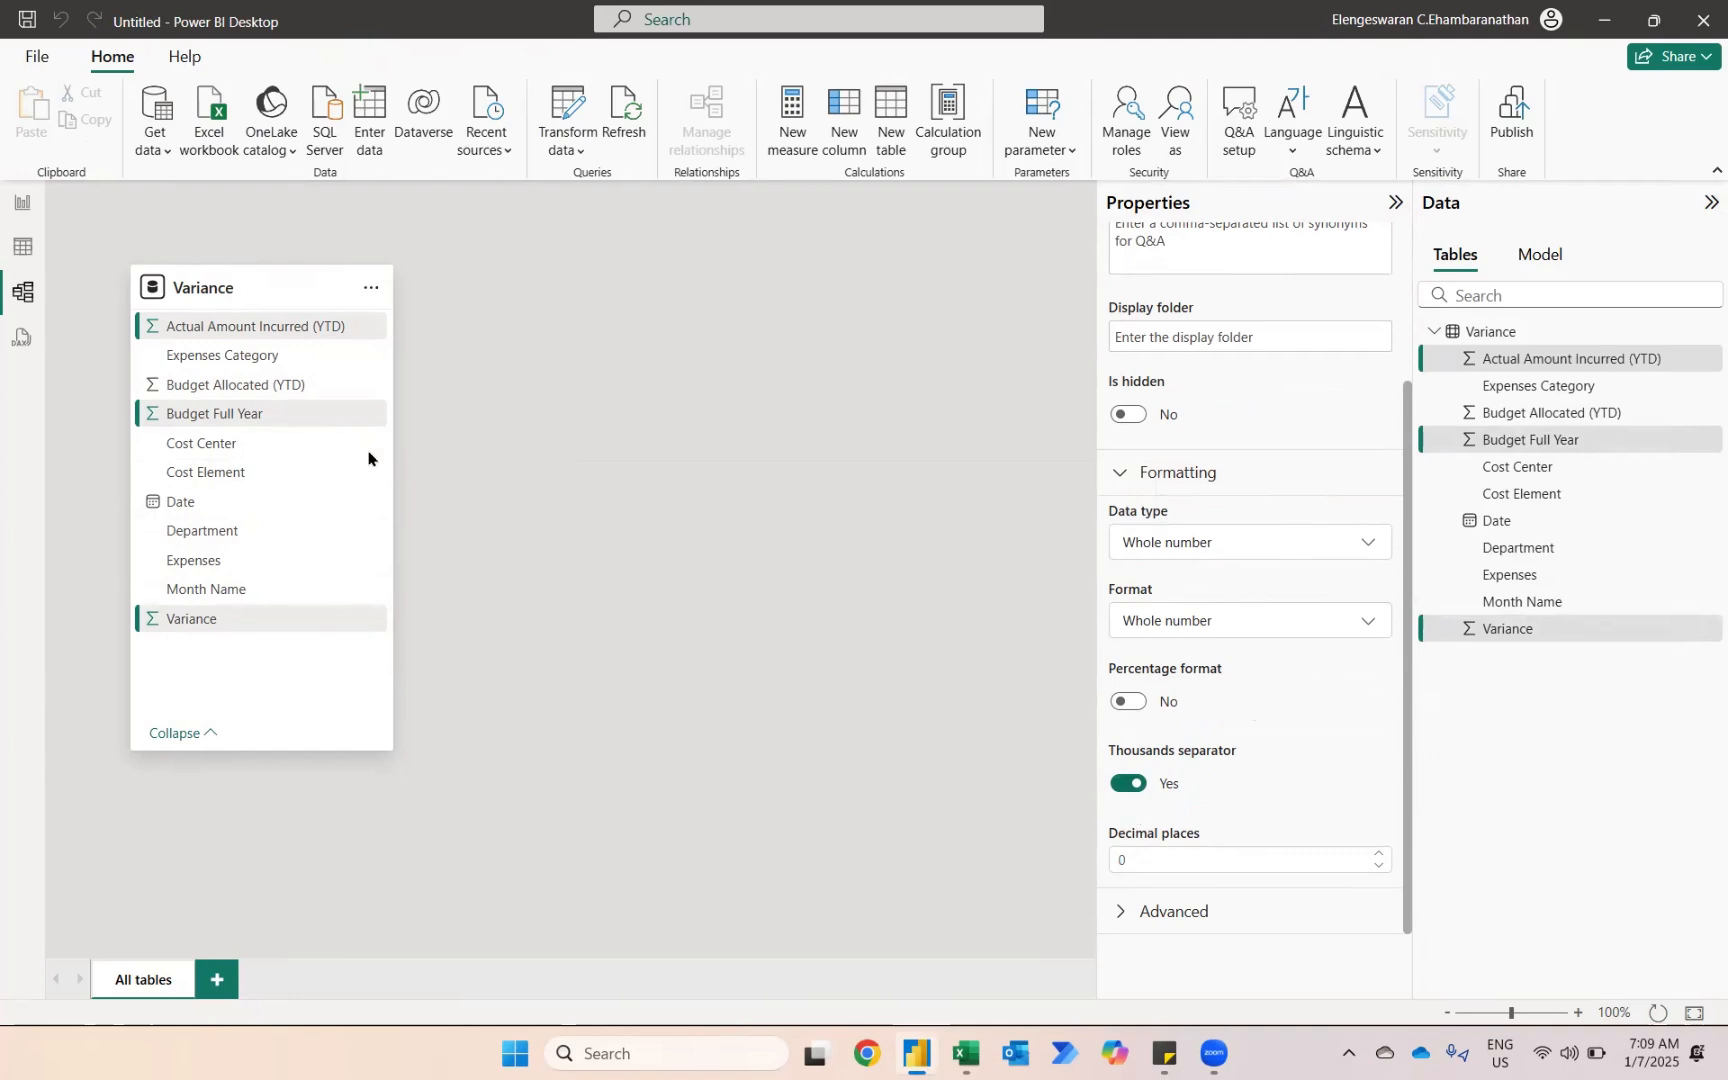
- Back on the report page, move the Budget Allocated (YTD) card down to the page's left edge and shrink its height to about half
left_click(20, 203)
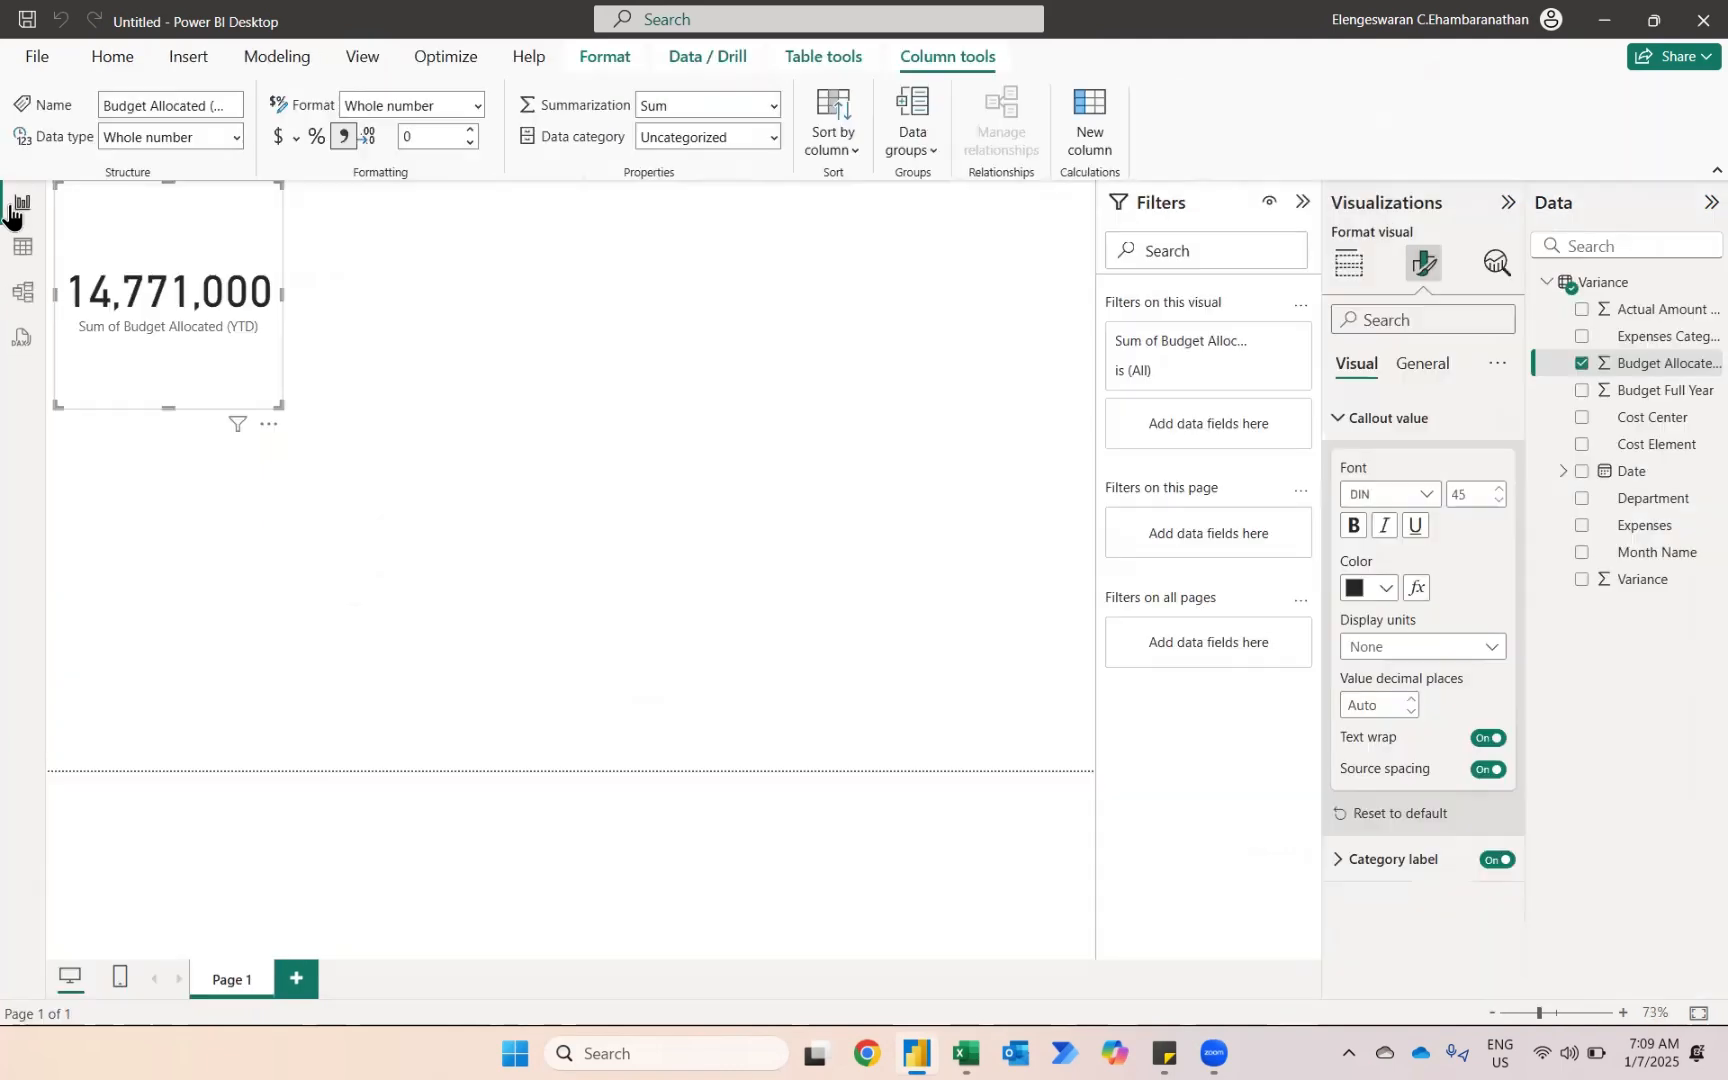
left_click(151, 305)
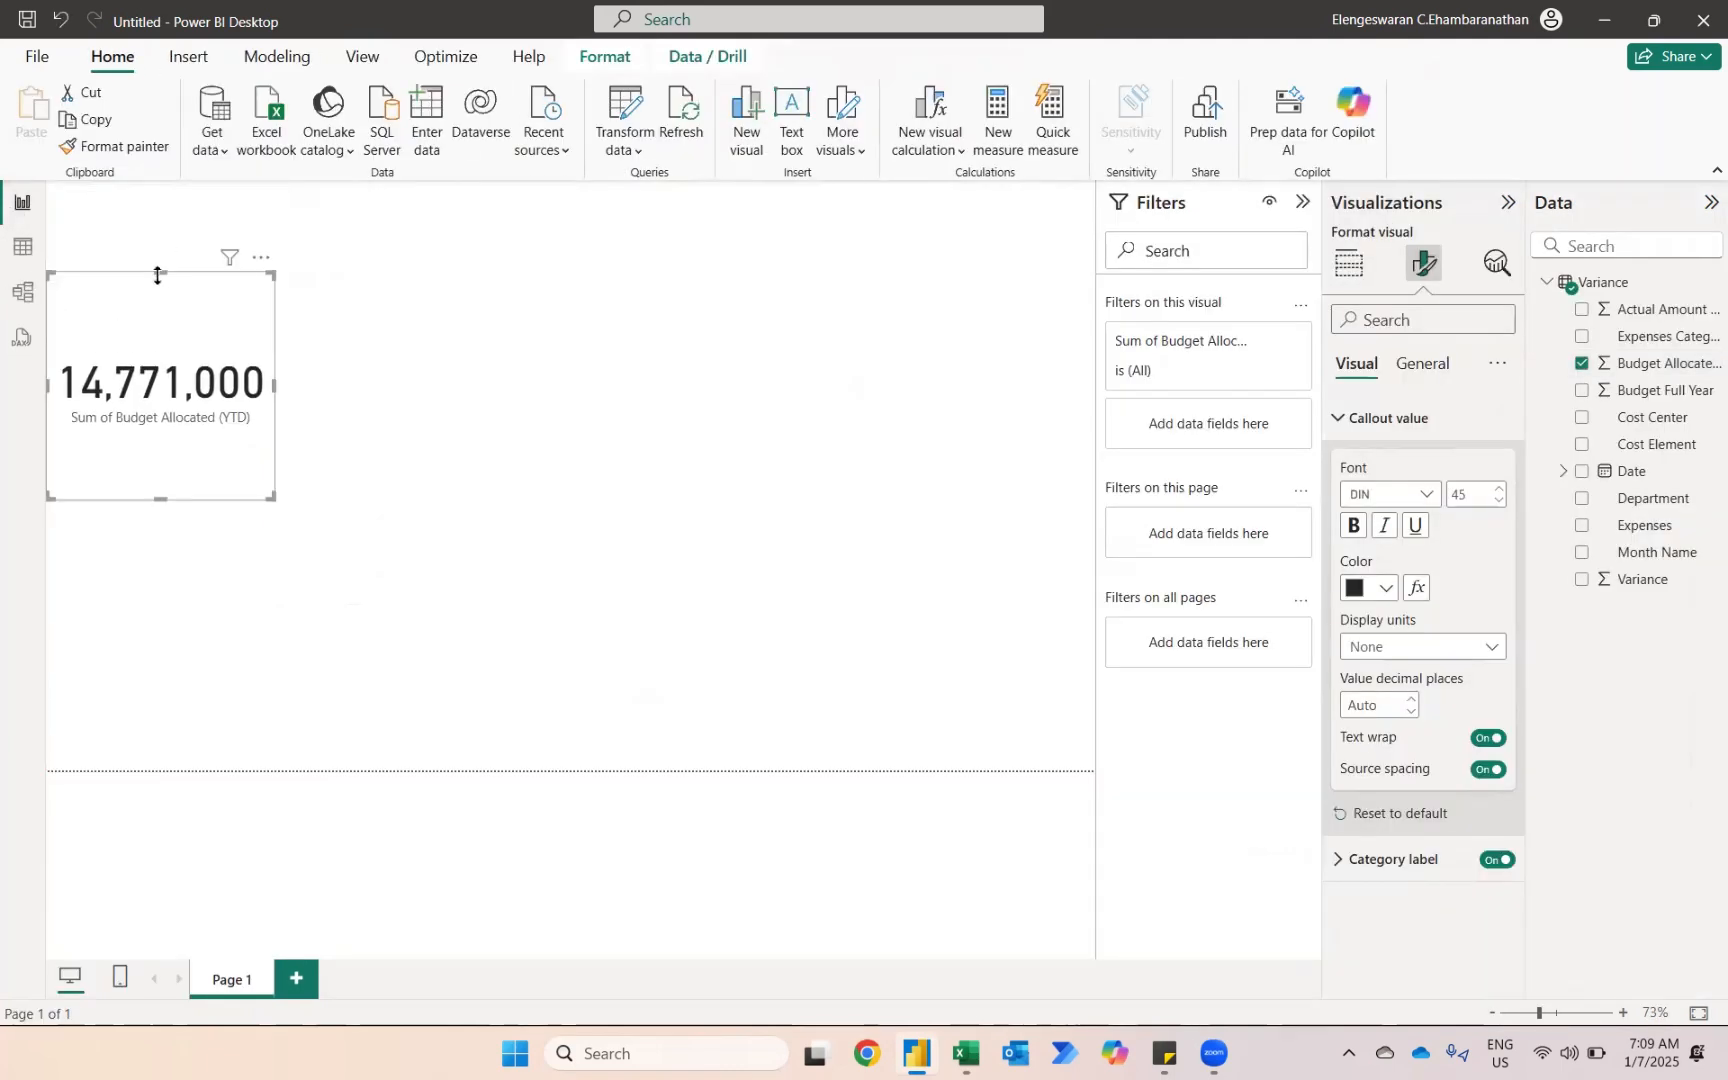
left_click_drag(155, 272, 155, 320)
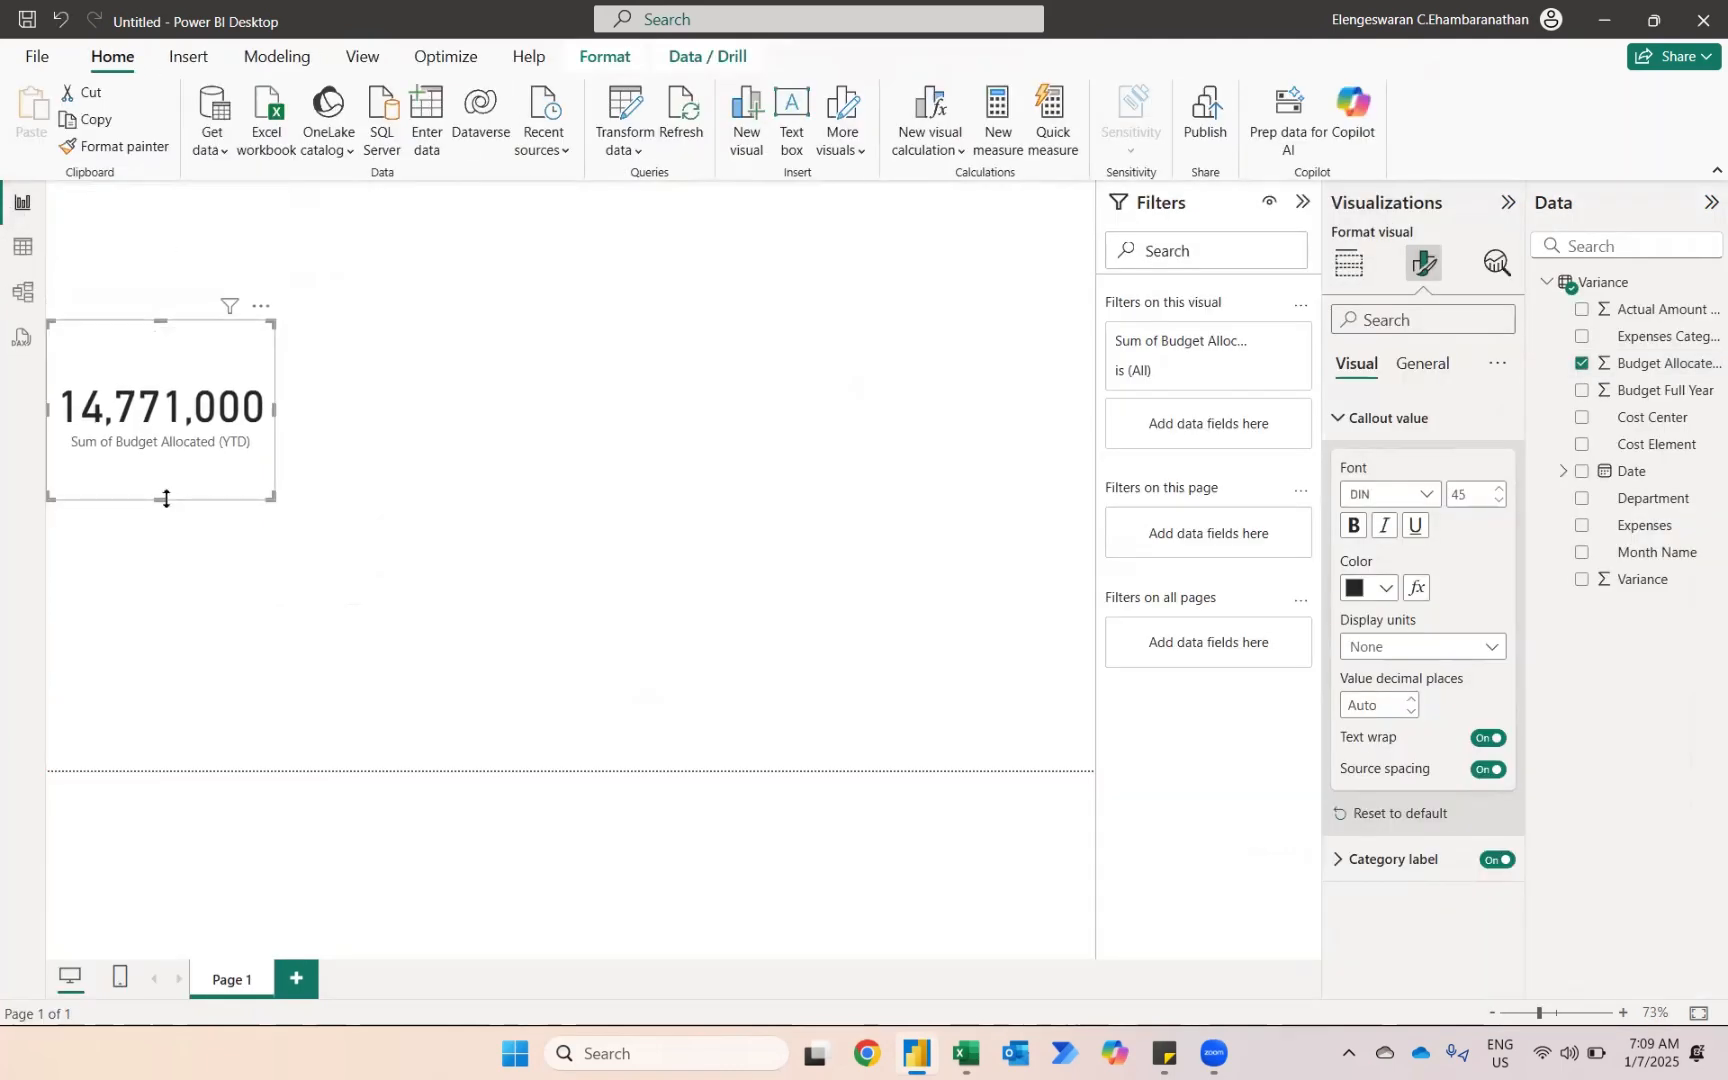
left_click_drag(161, 497, 162, 437)
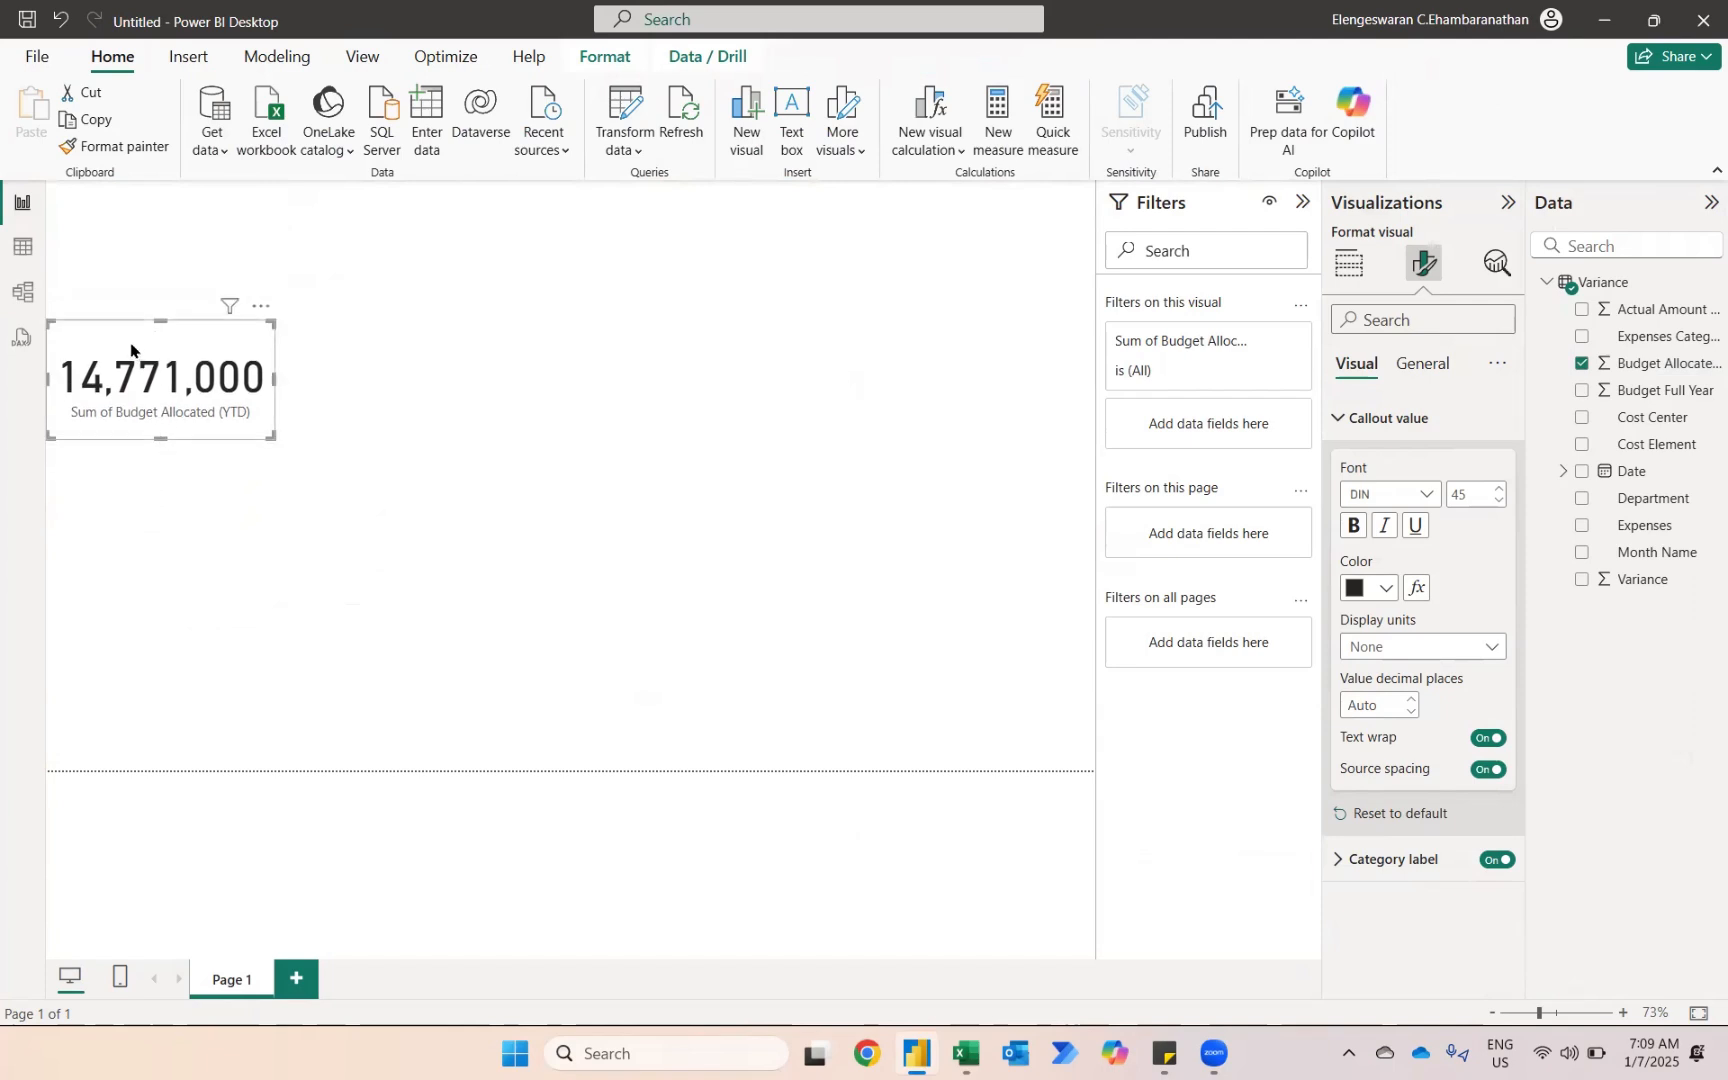
- Duplicate the budget card, place the copy beside it and replace its field with Actual Amount Incurred (YTD)
key("ctrl+c")
key("ctrl+v")
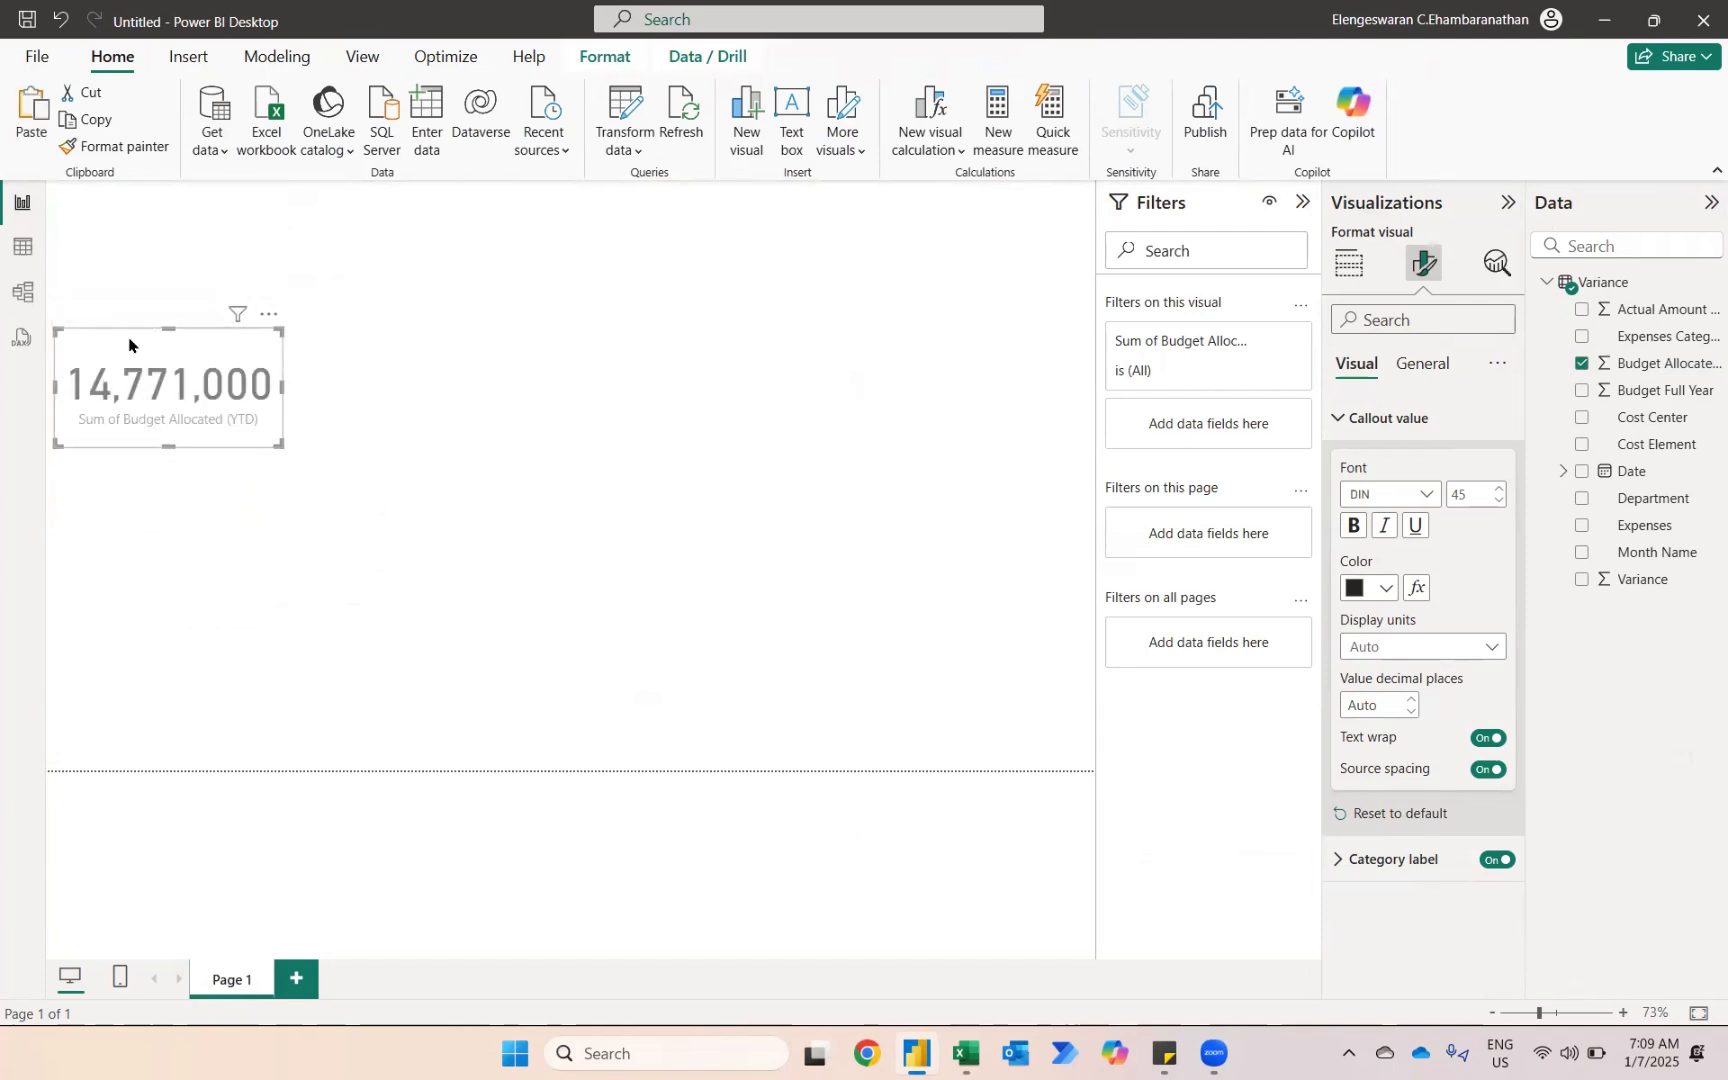
left_click_drag(129, 345, 358, 330)
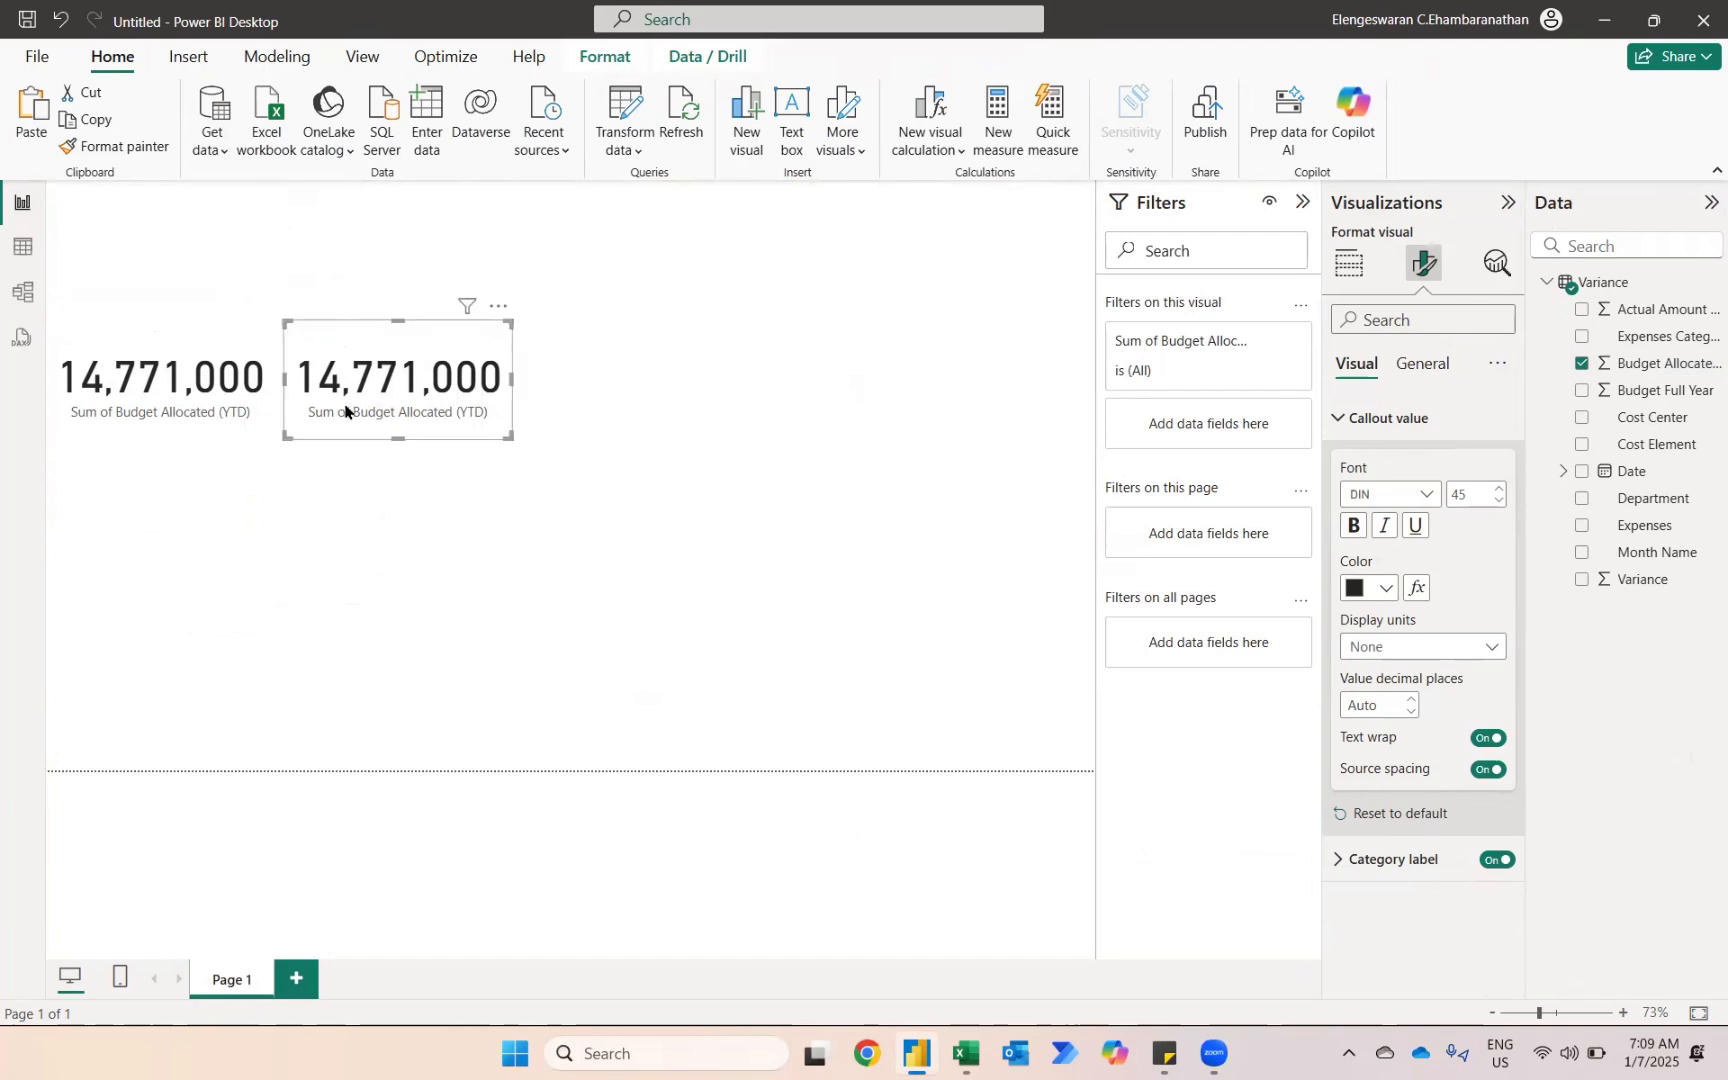
left_click(1582, 364)
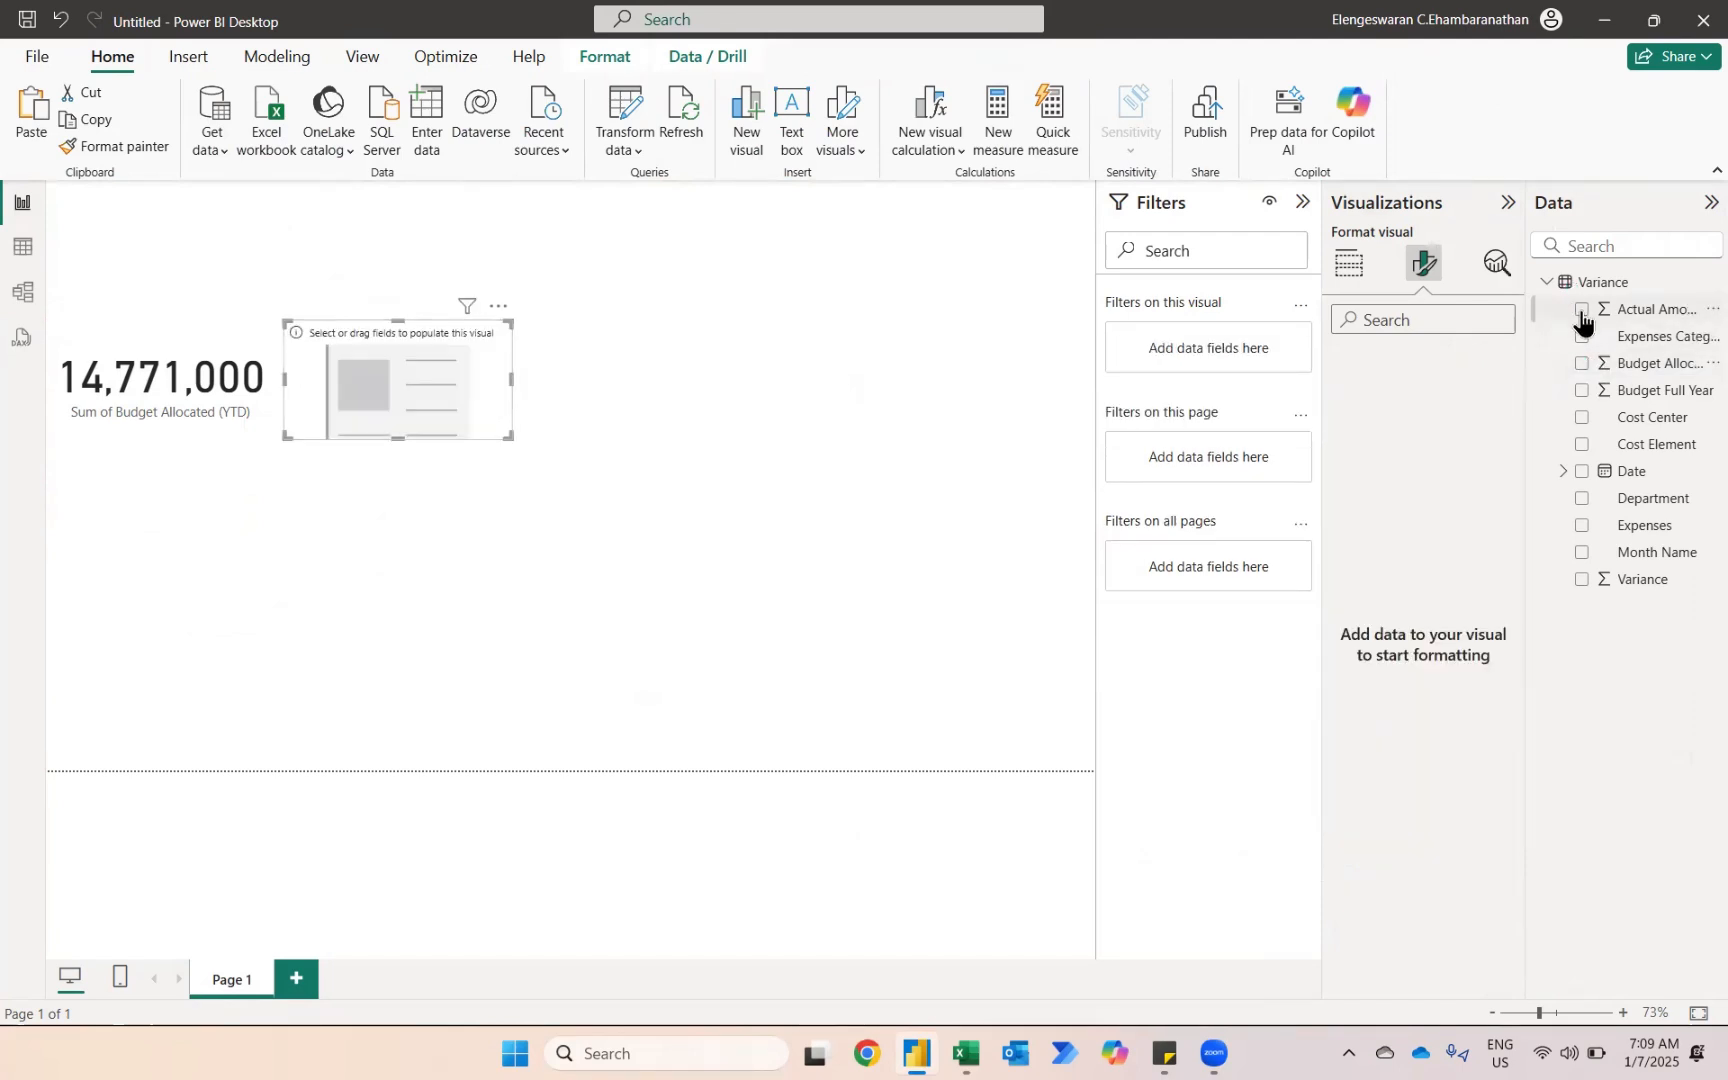
left_click(1582, 309)
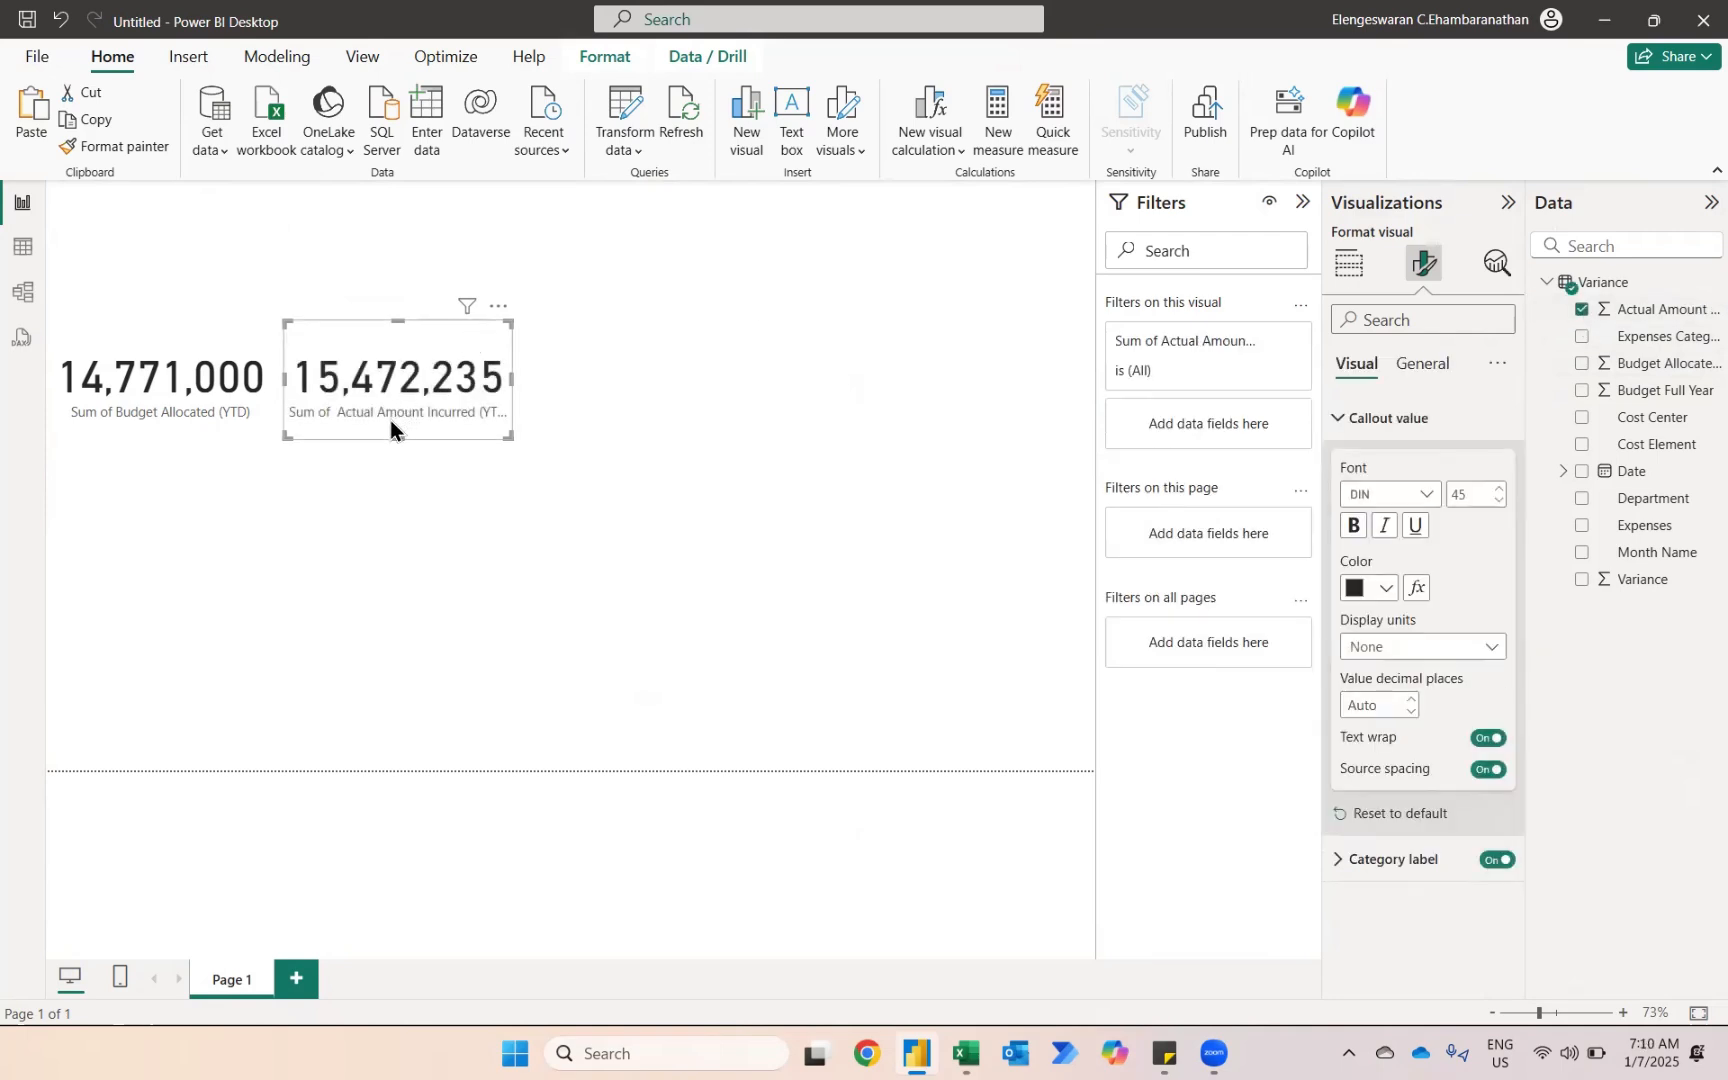
- Duplicate the actual amount card, place the copy to its right and replace its field with Variance
left_click_drag(390, 420, 397, 428)
left_click_drag(381, 342, 617, 333)
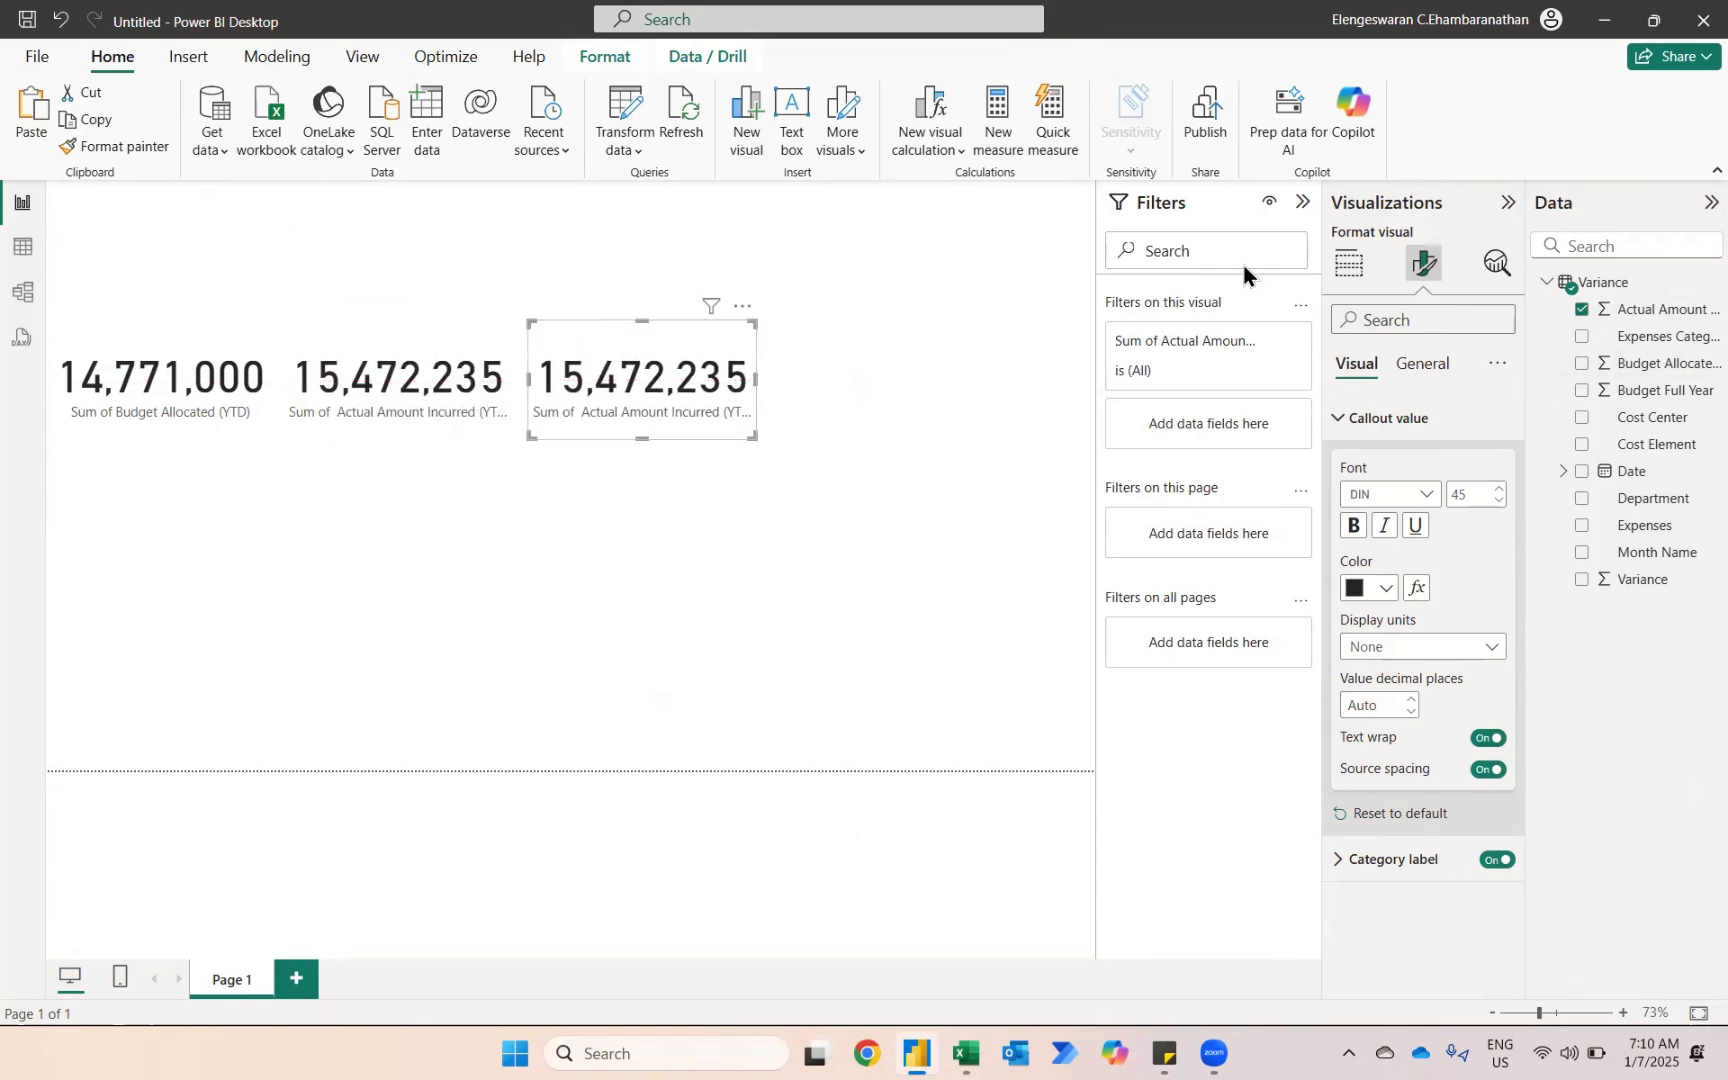
left_click(1581, 309)
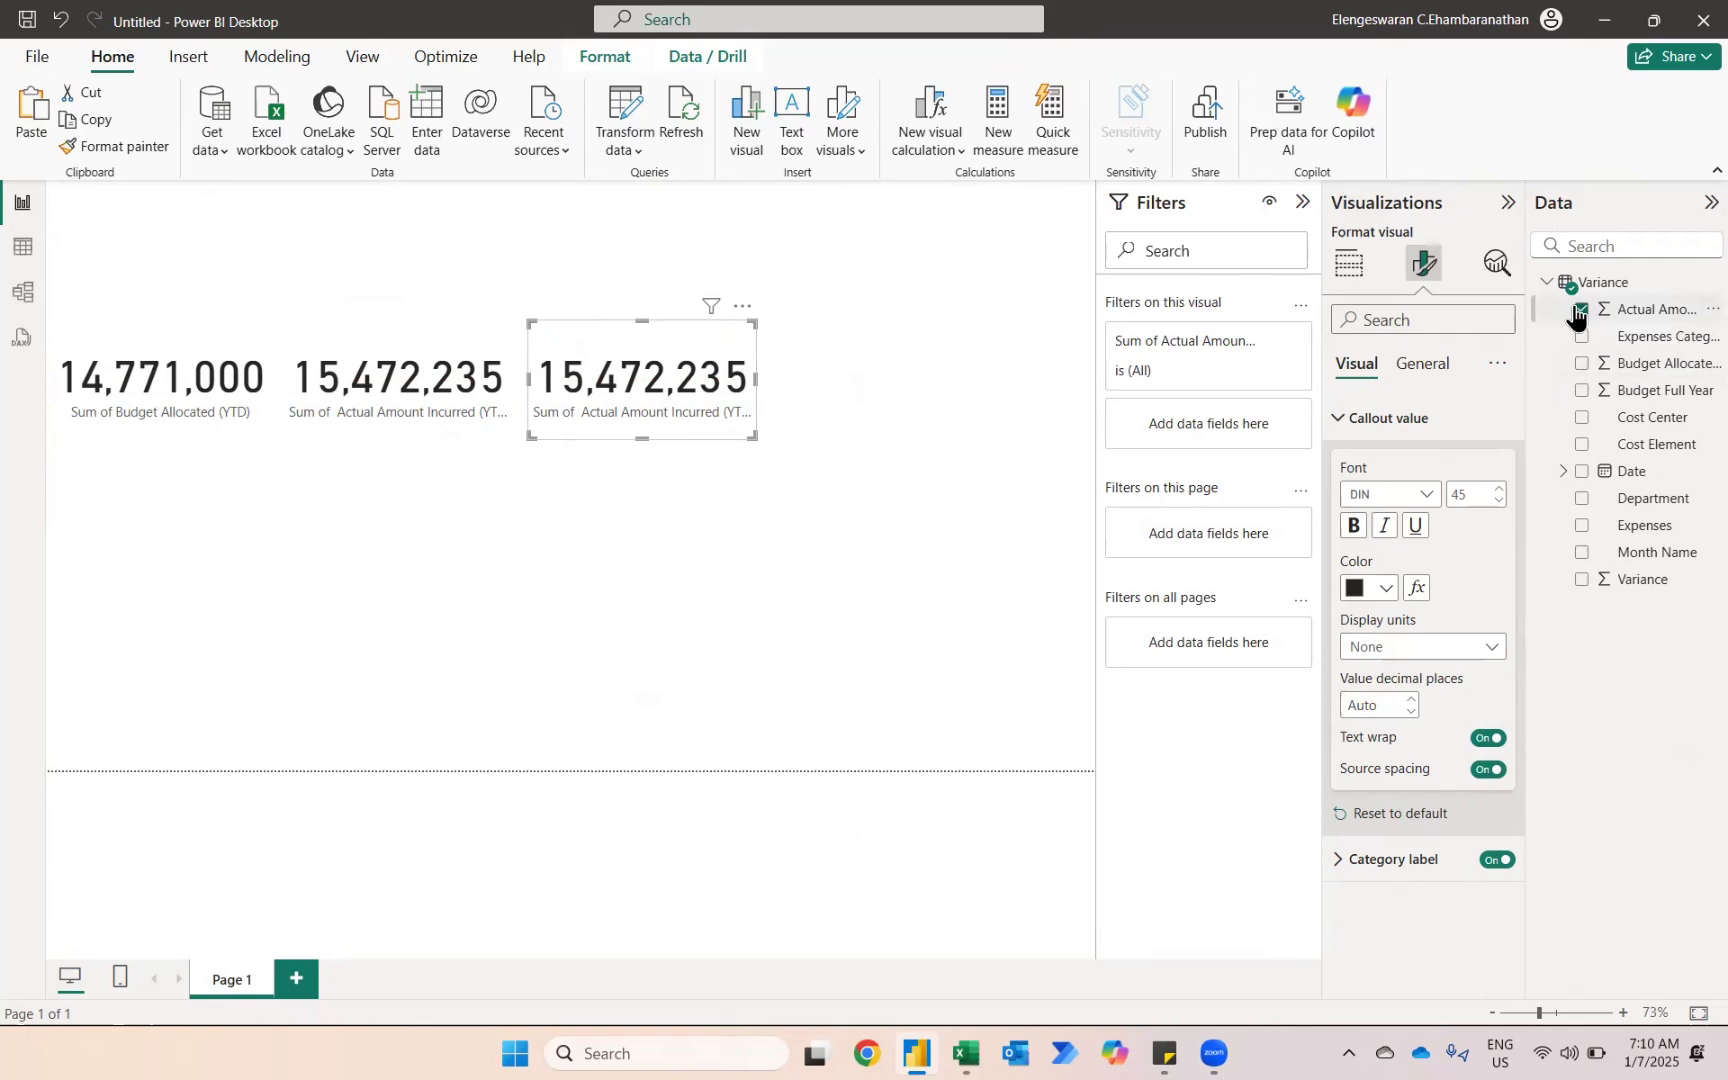
left_click(1581, 579)
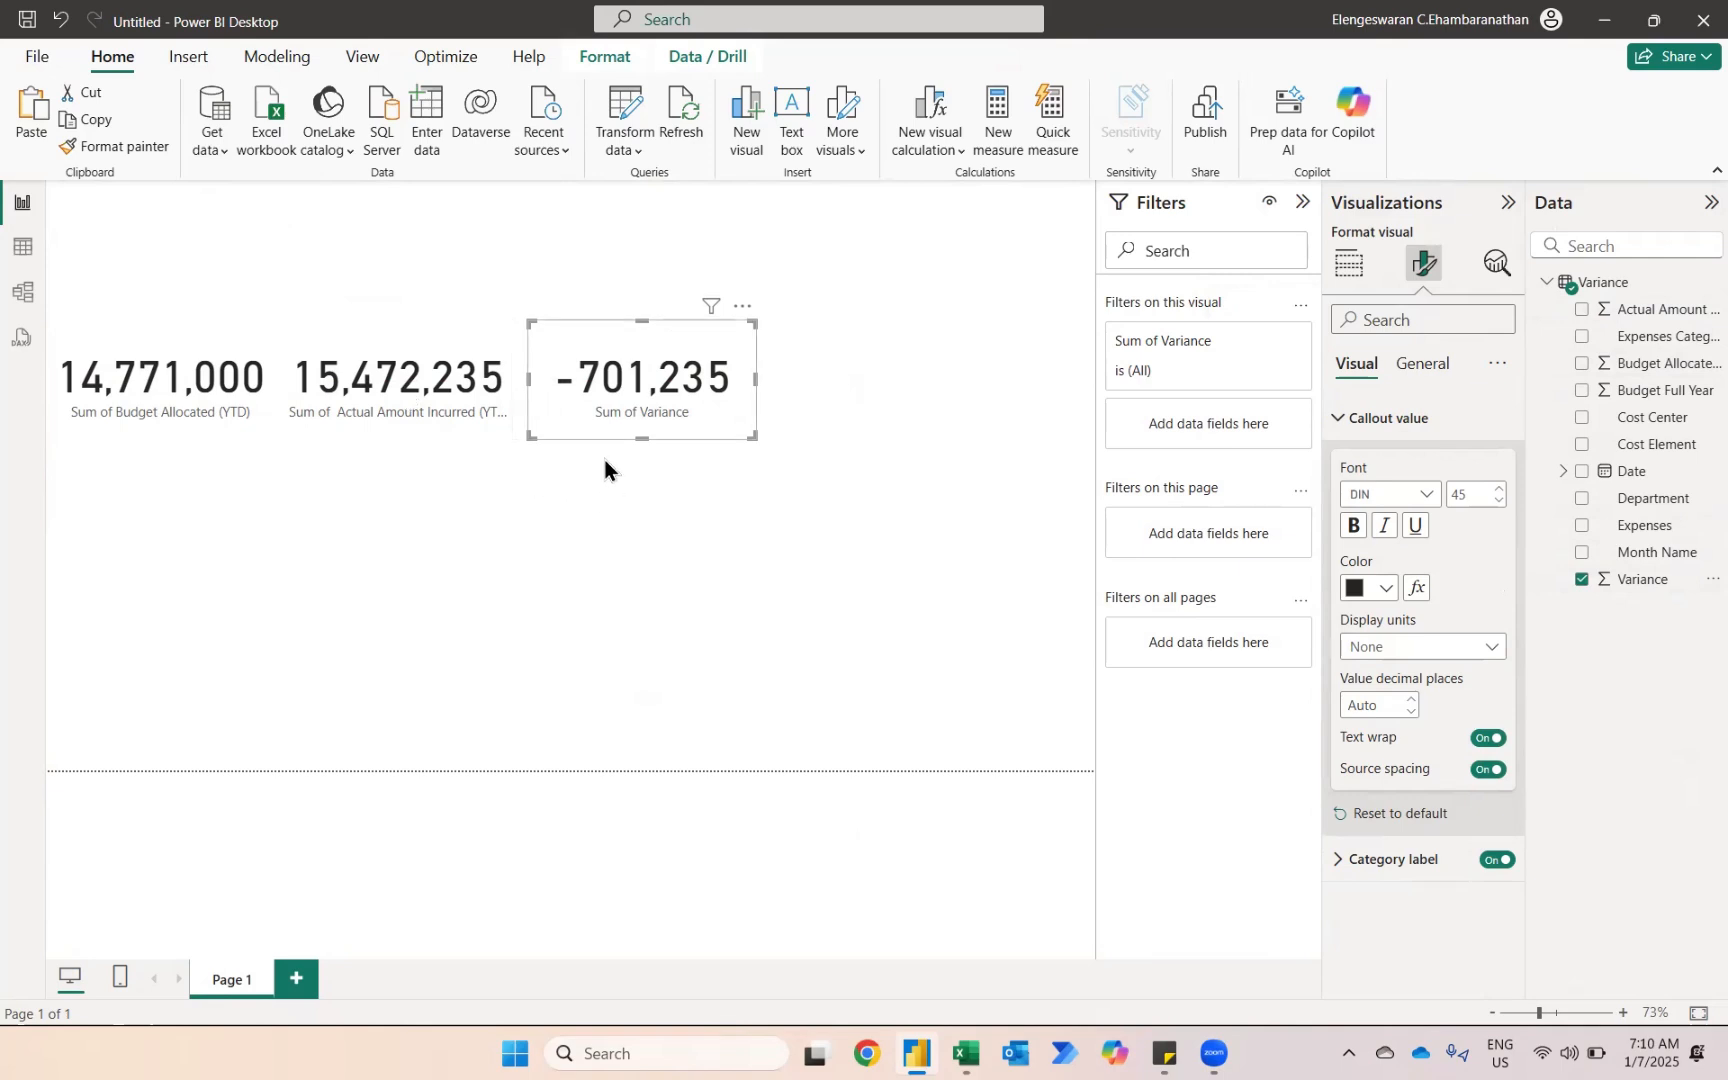
- Rename the first card's field to "Budget Allocated (YTD)", removing the "Sum of" prefix
left_click(211, 402)
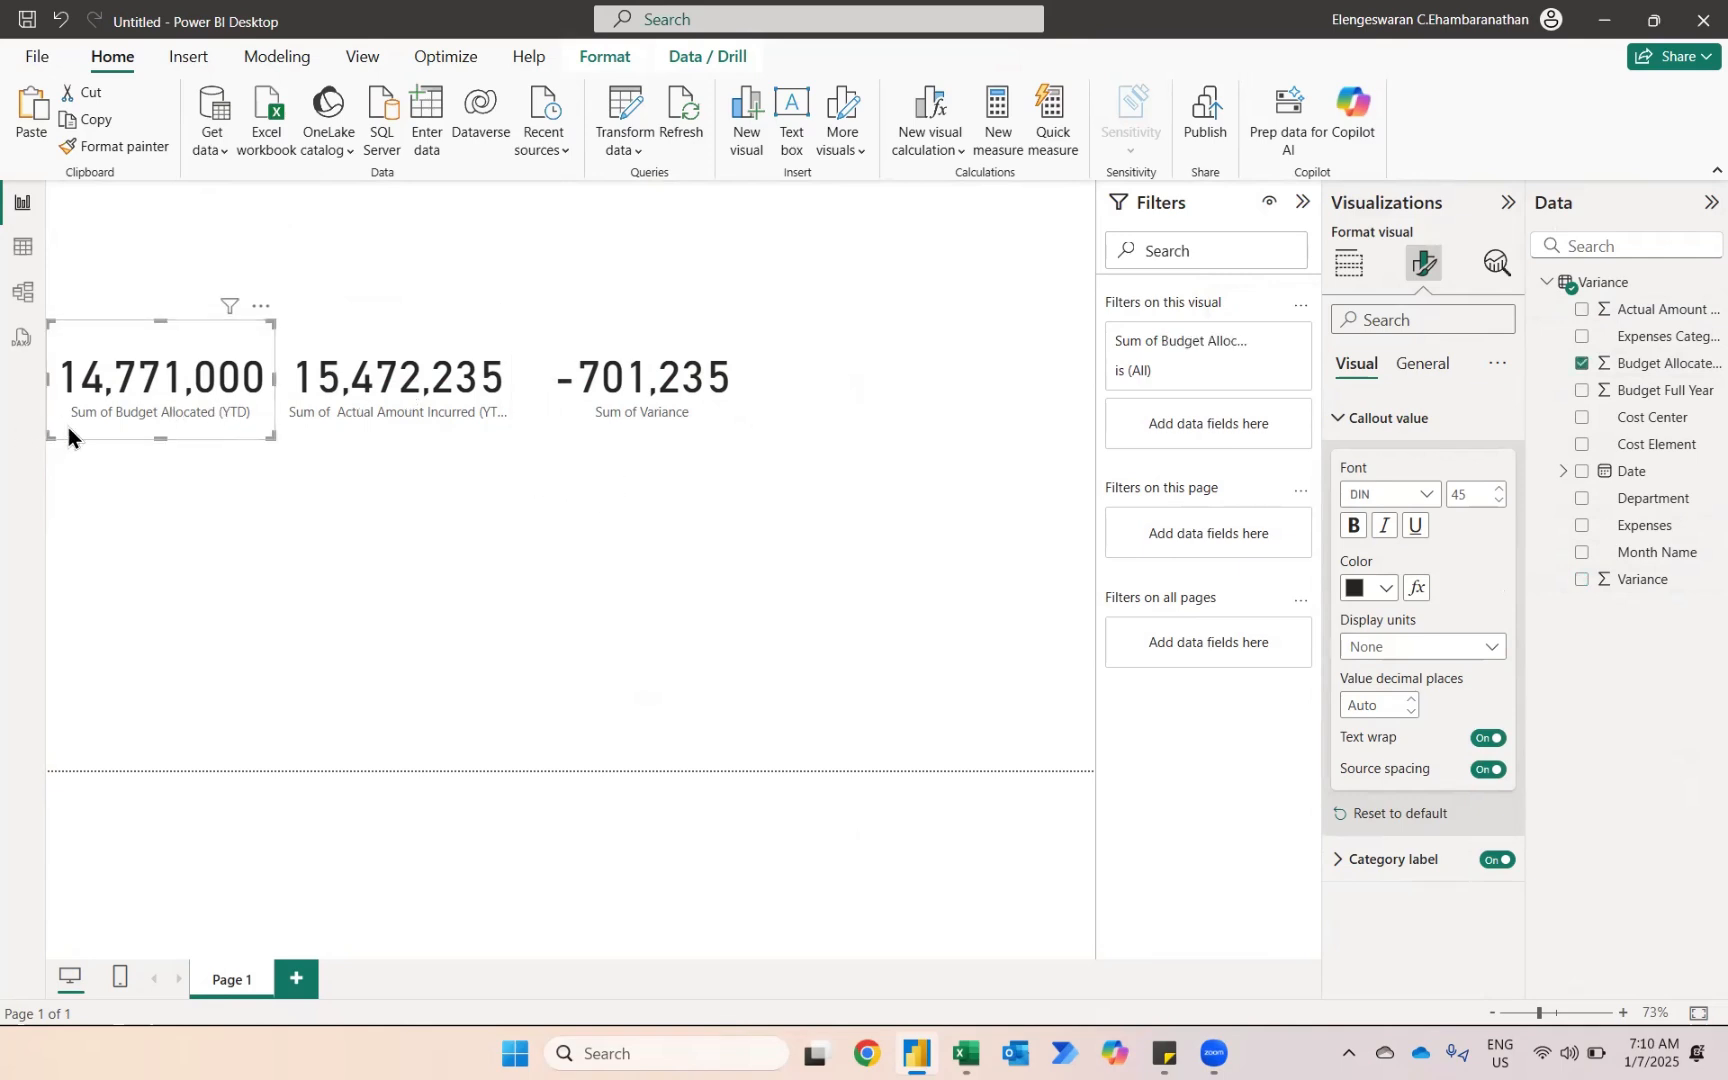
left_click(1349, 270)
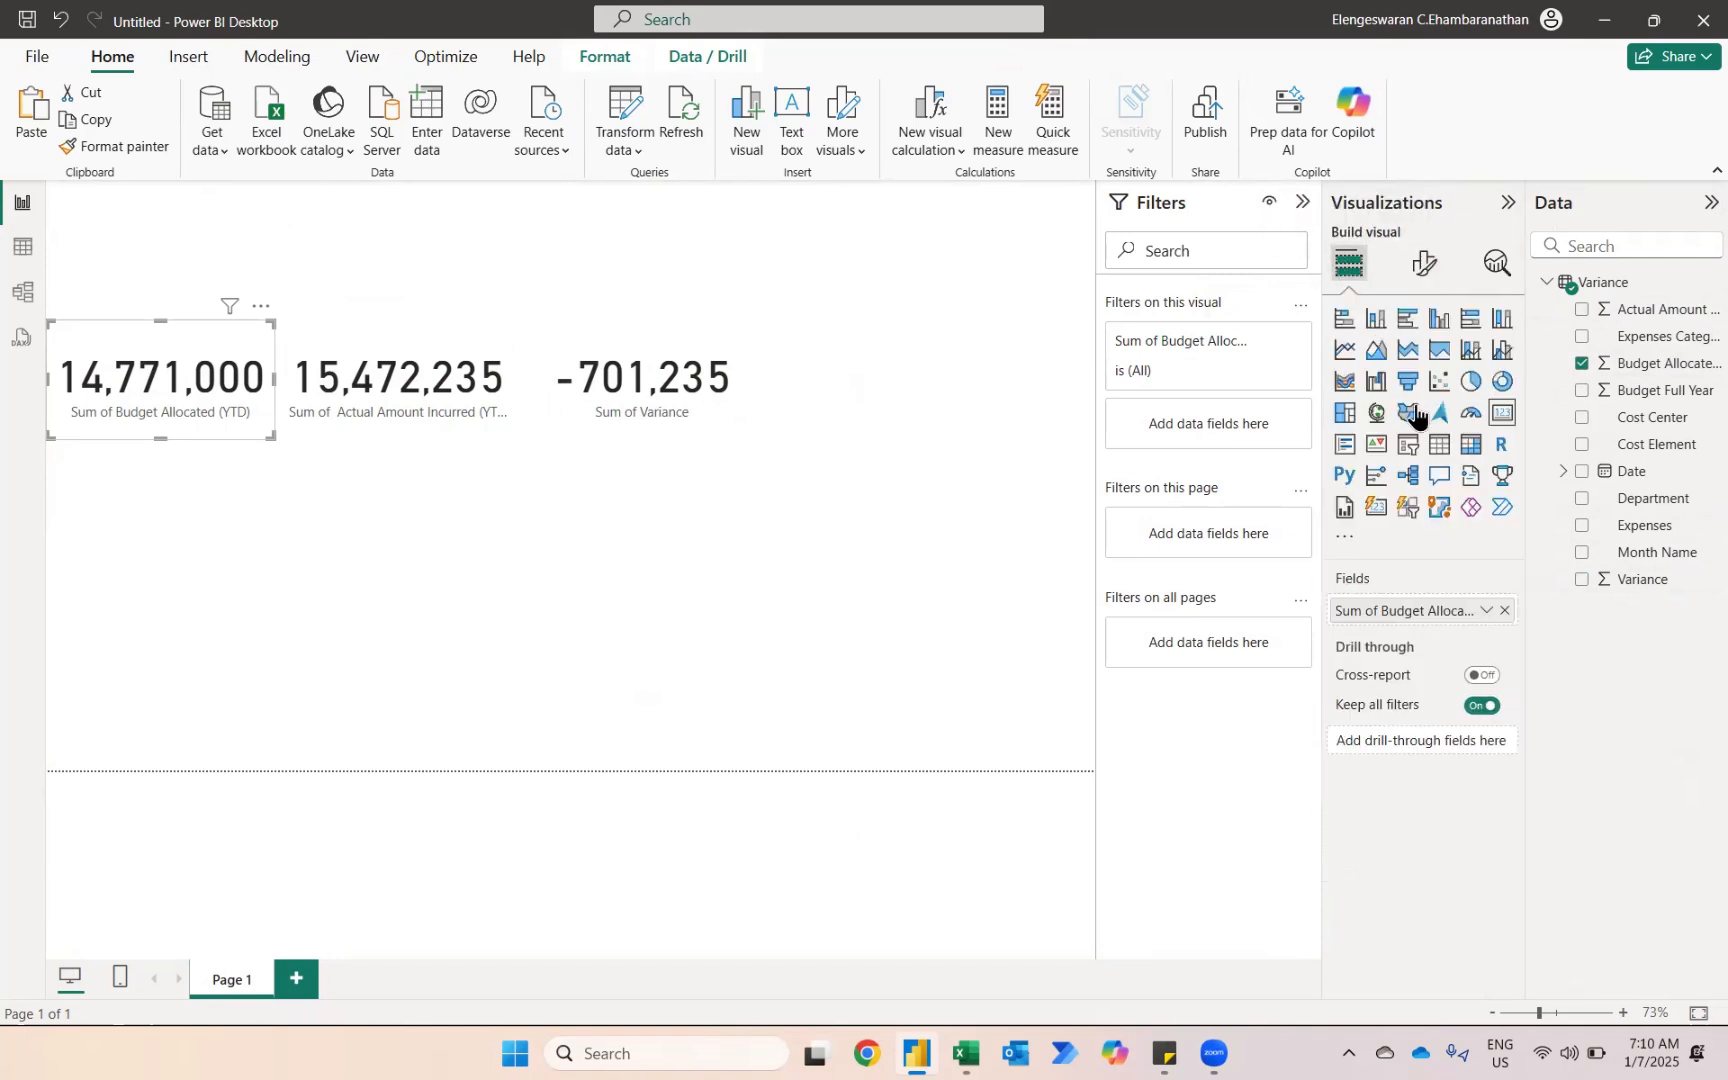
double_click(1387, 612)
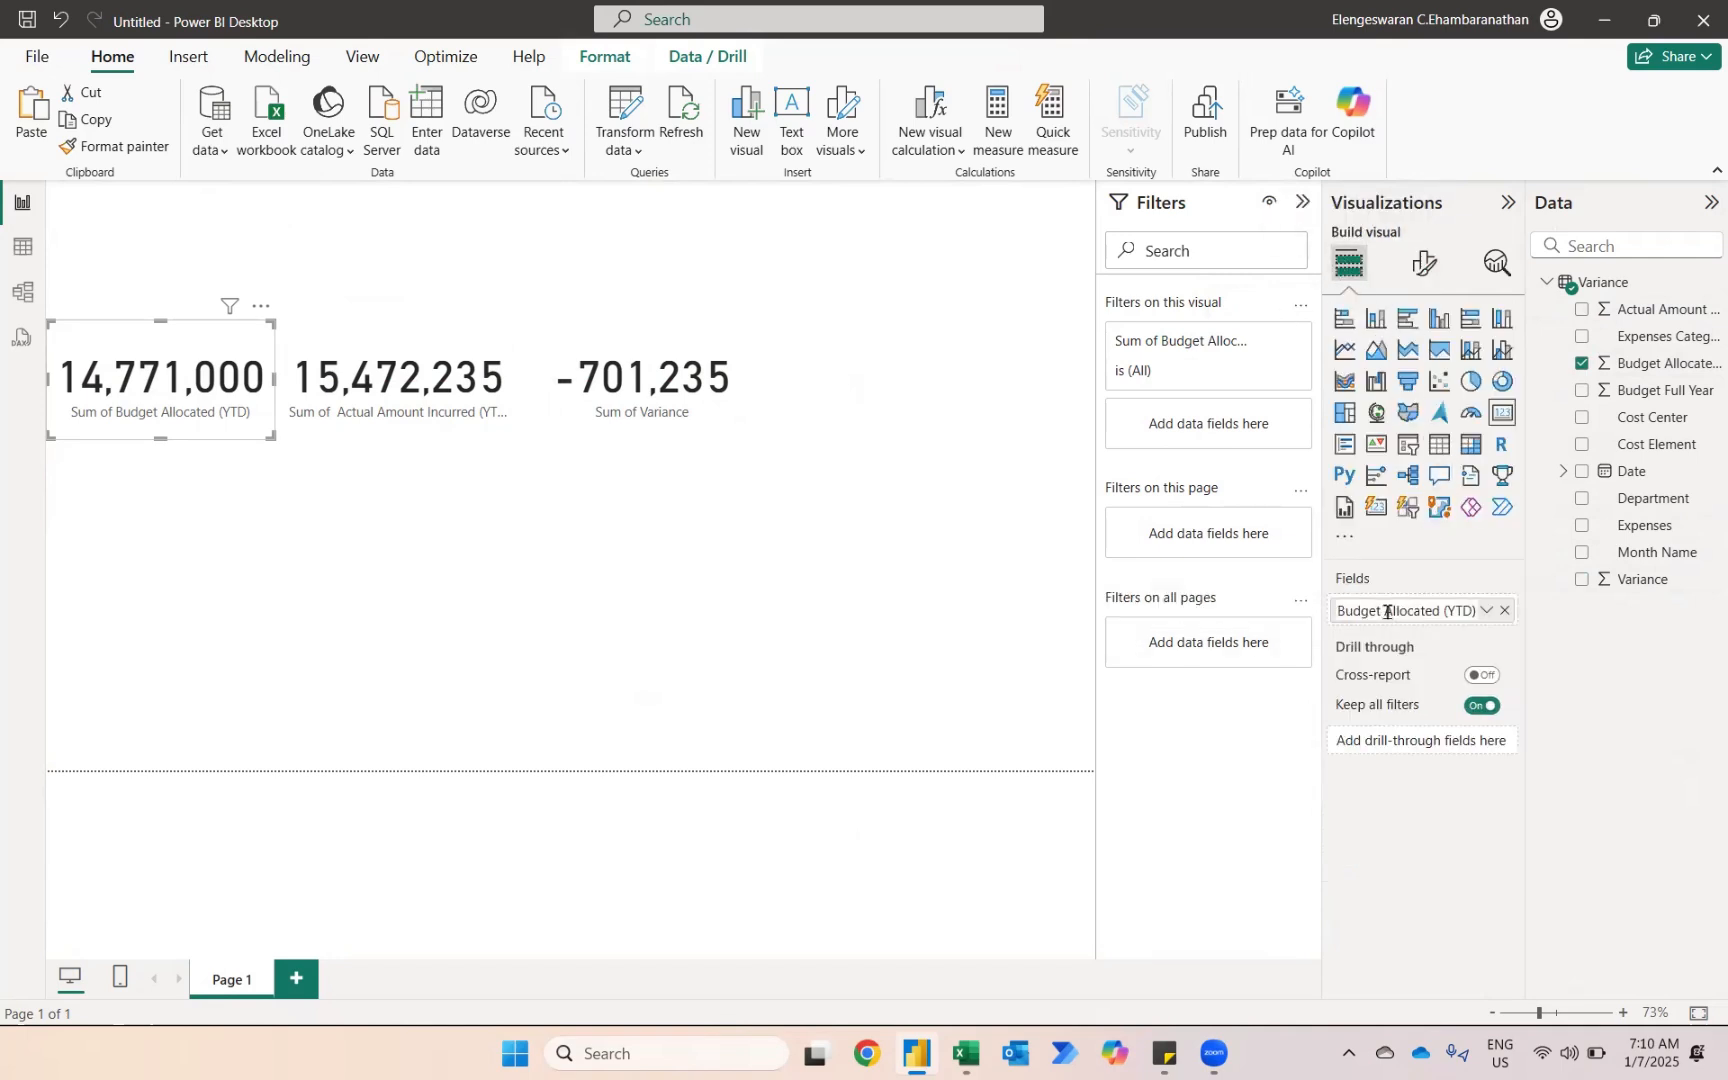
key("Left")
key("Left")
key("Left")
key("Left")
key("Left")
key("Left")
key("Left")
key("Left")
key("Left")
key("Left")
key("shift+Home")
key("BackSpace")
key("Return")
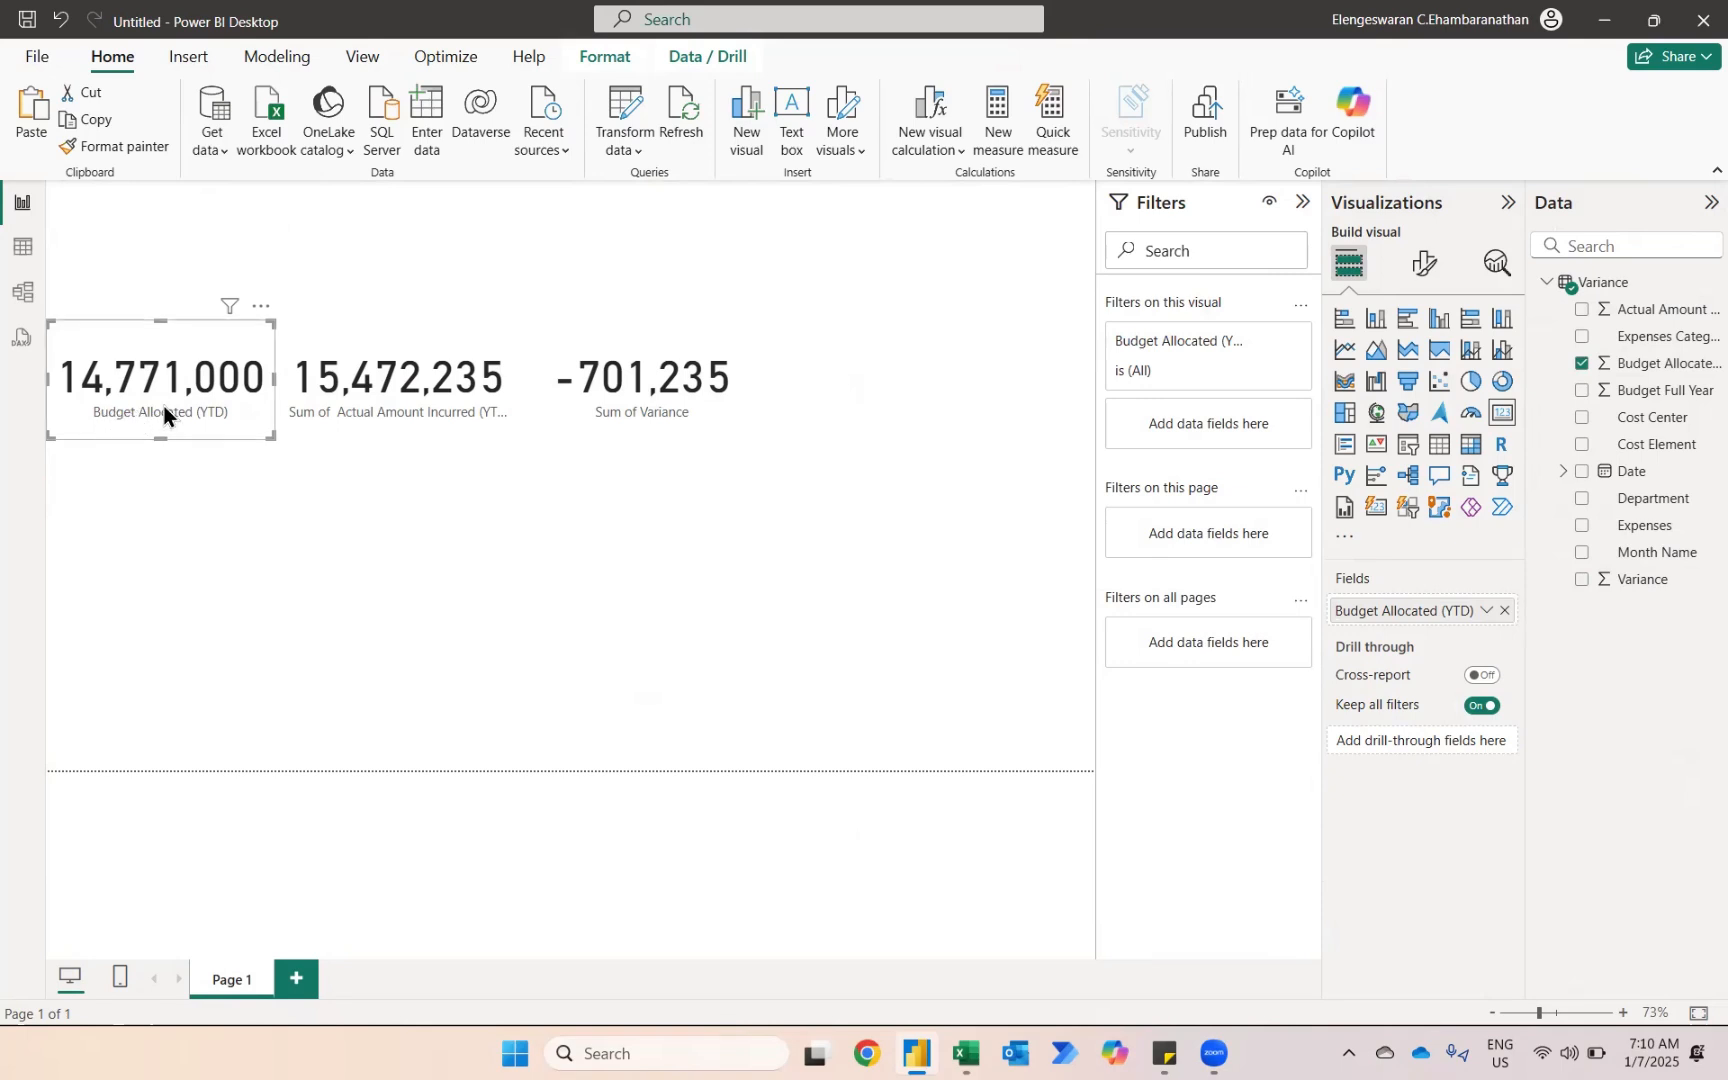
- Set the category label and callout value colors of the Budget Allocated (YTD) card to white
left_click(1422, 266)
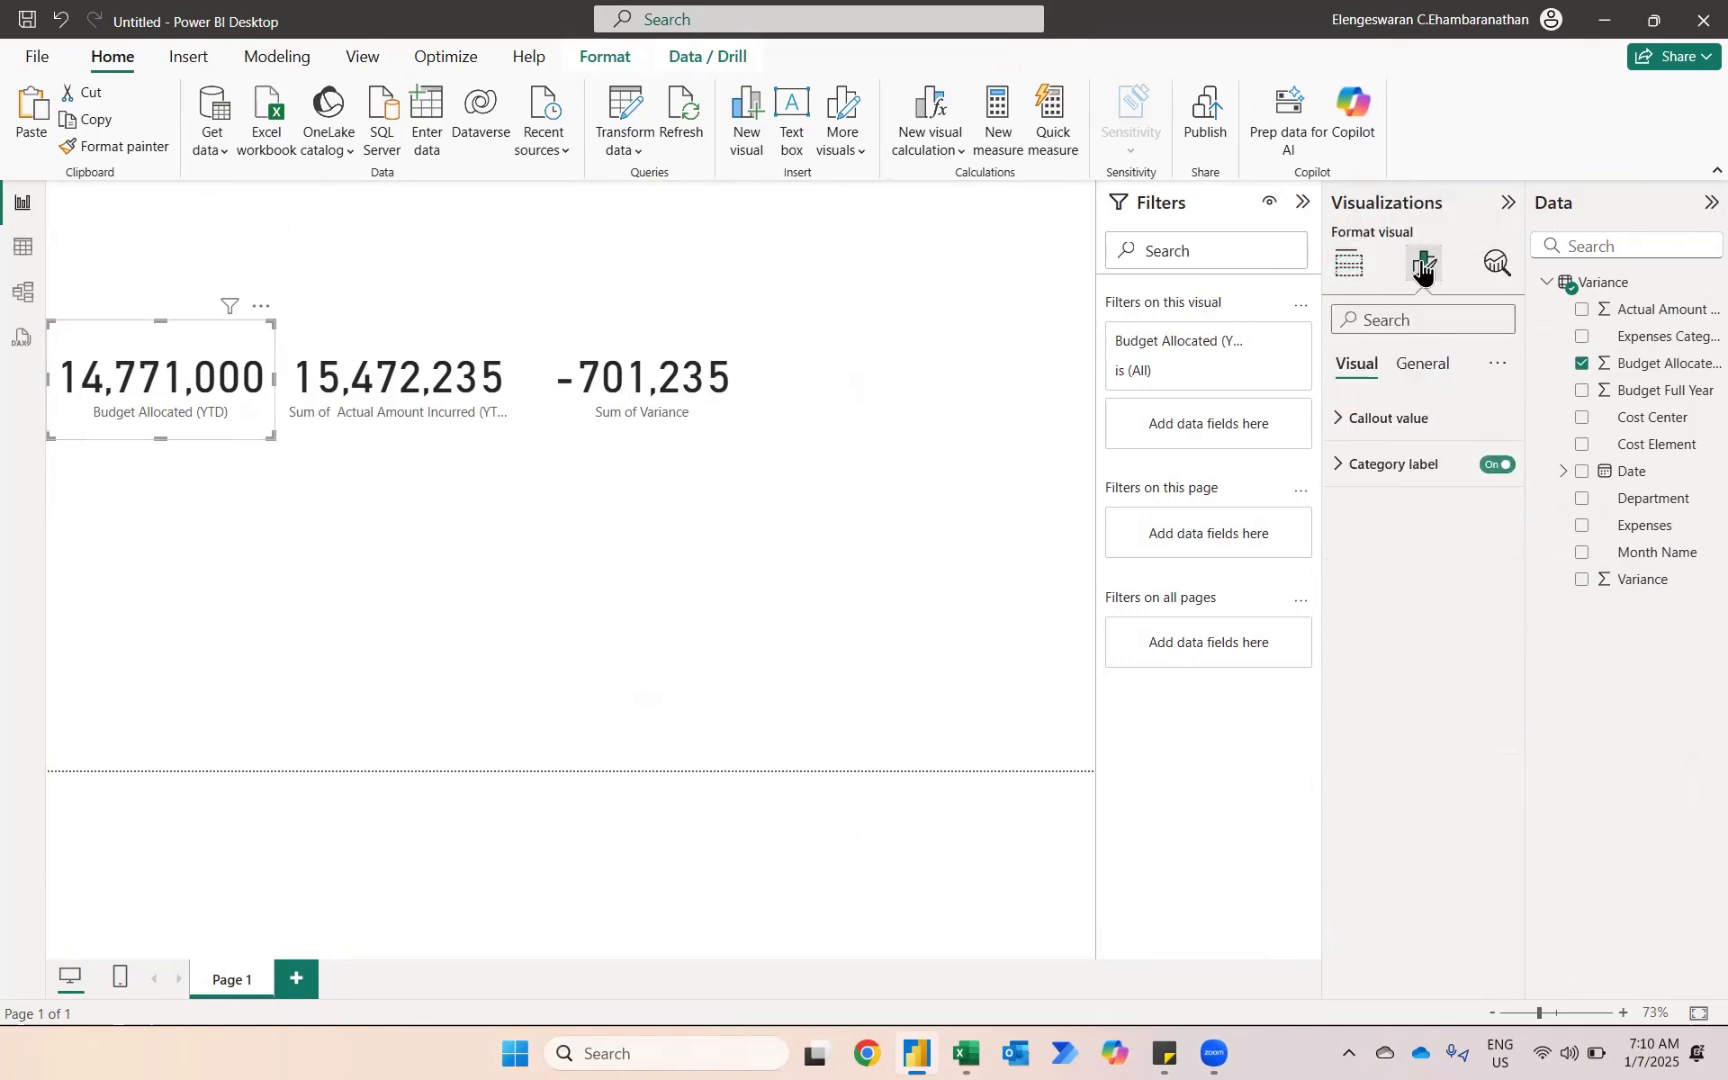
left_click(1390, 463)
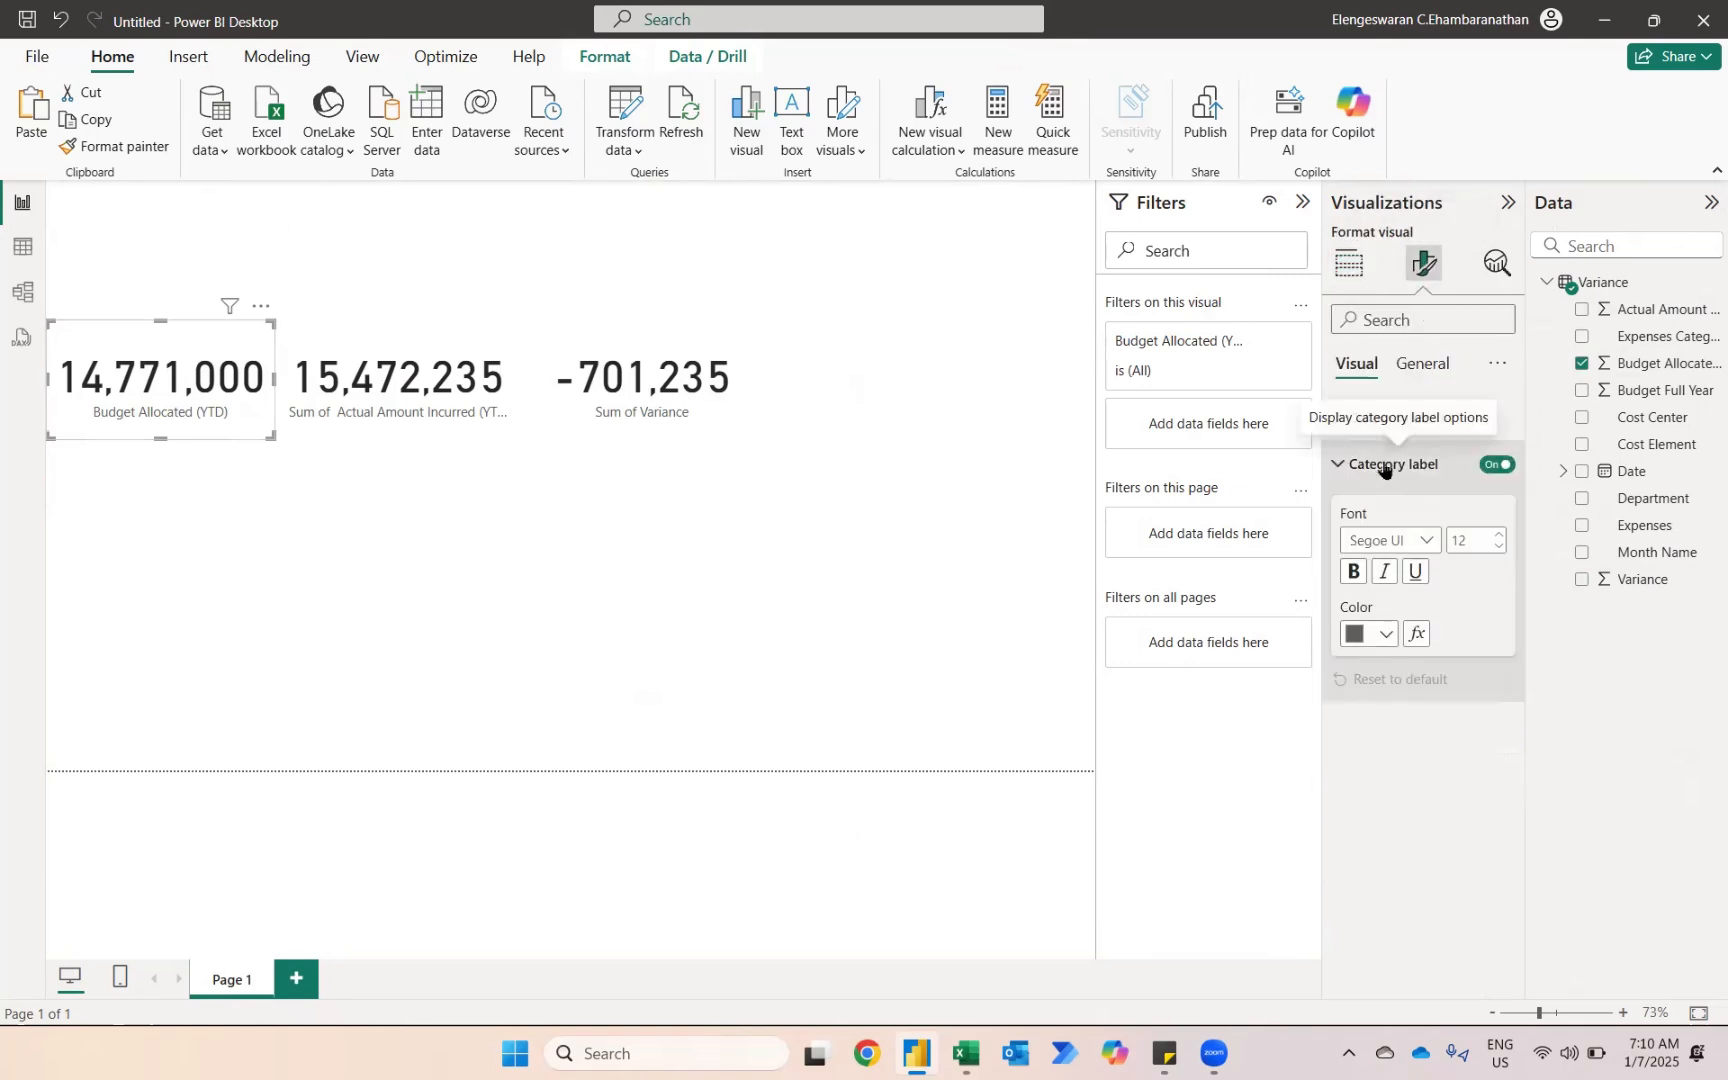
left_click(1393, 634)
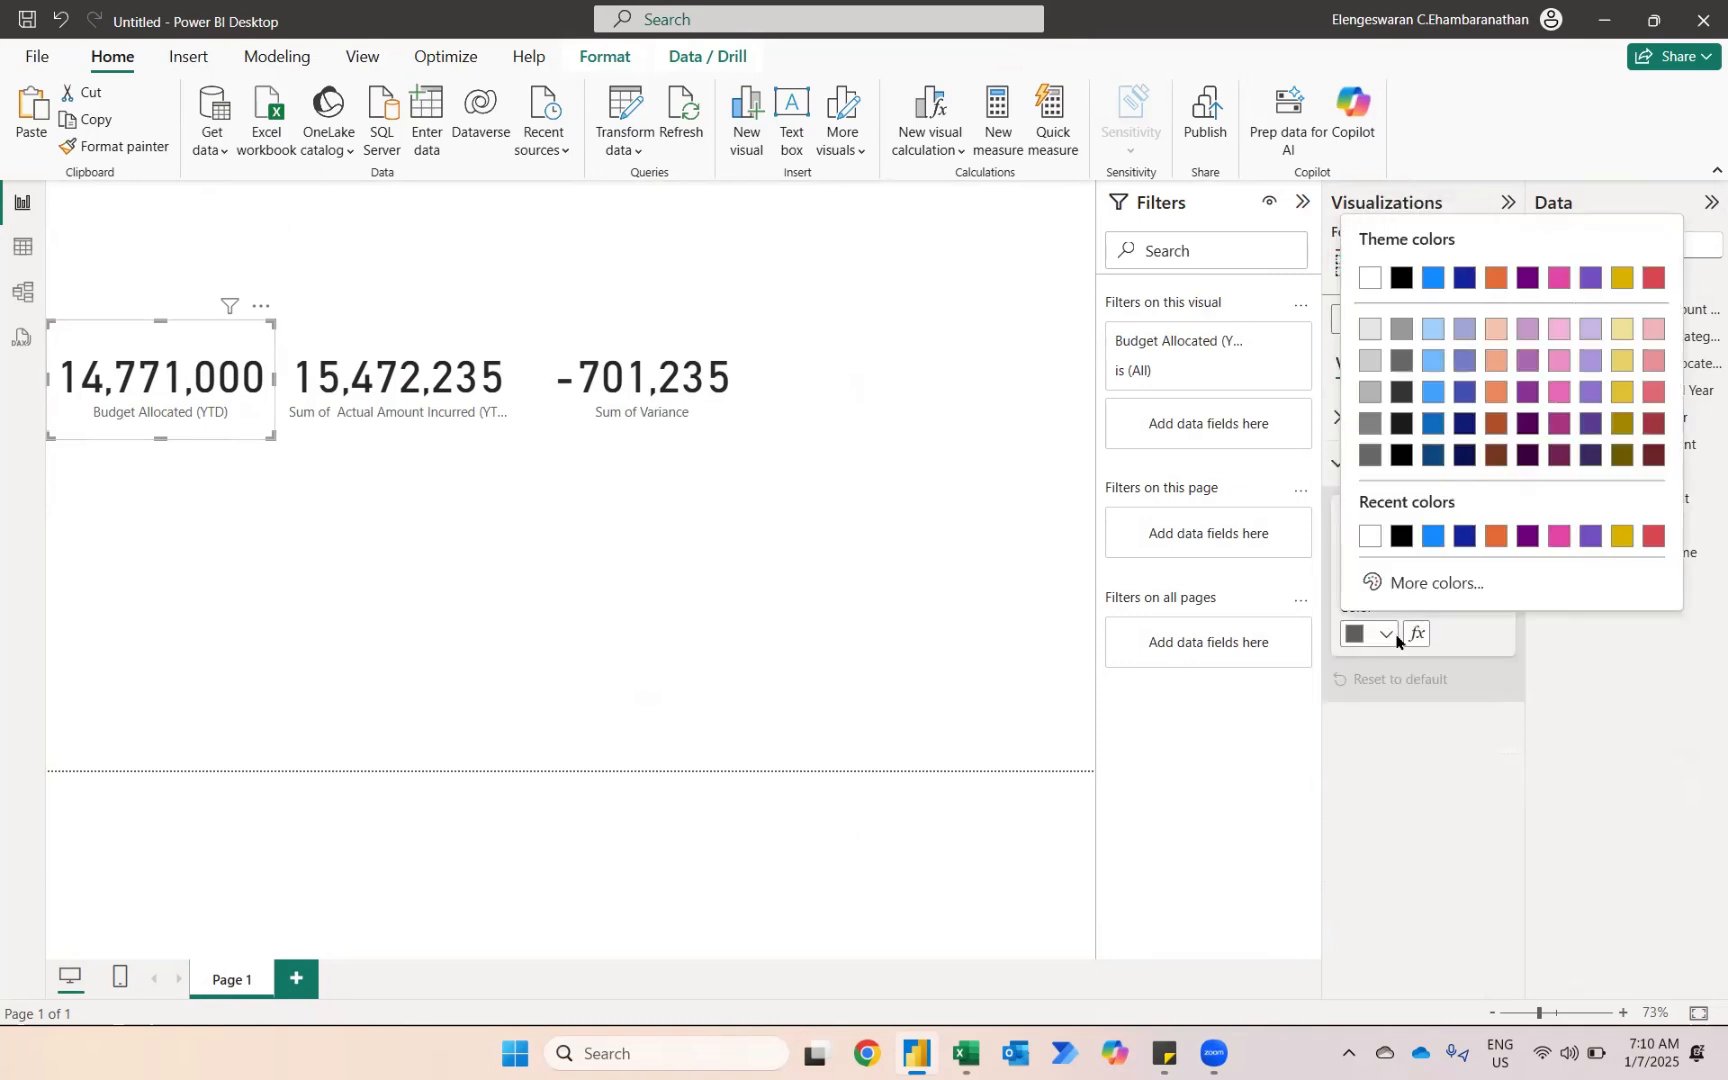
left_click(1368, 537)
left_click(1388, 418)
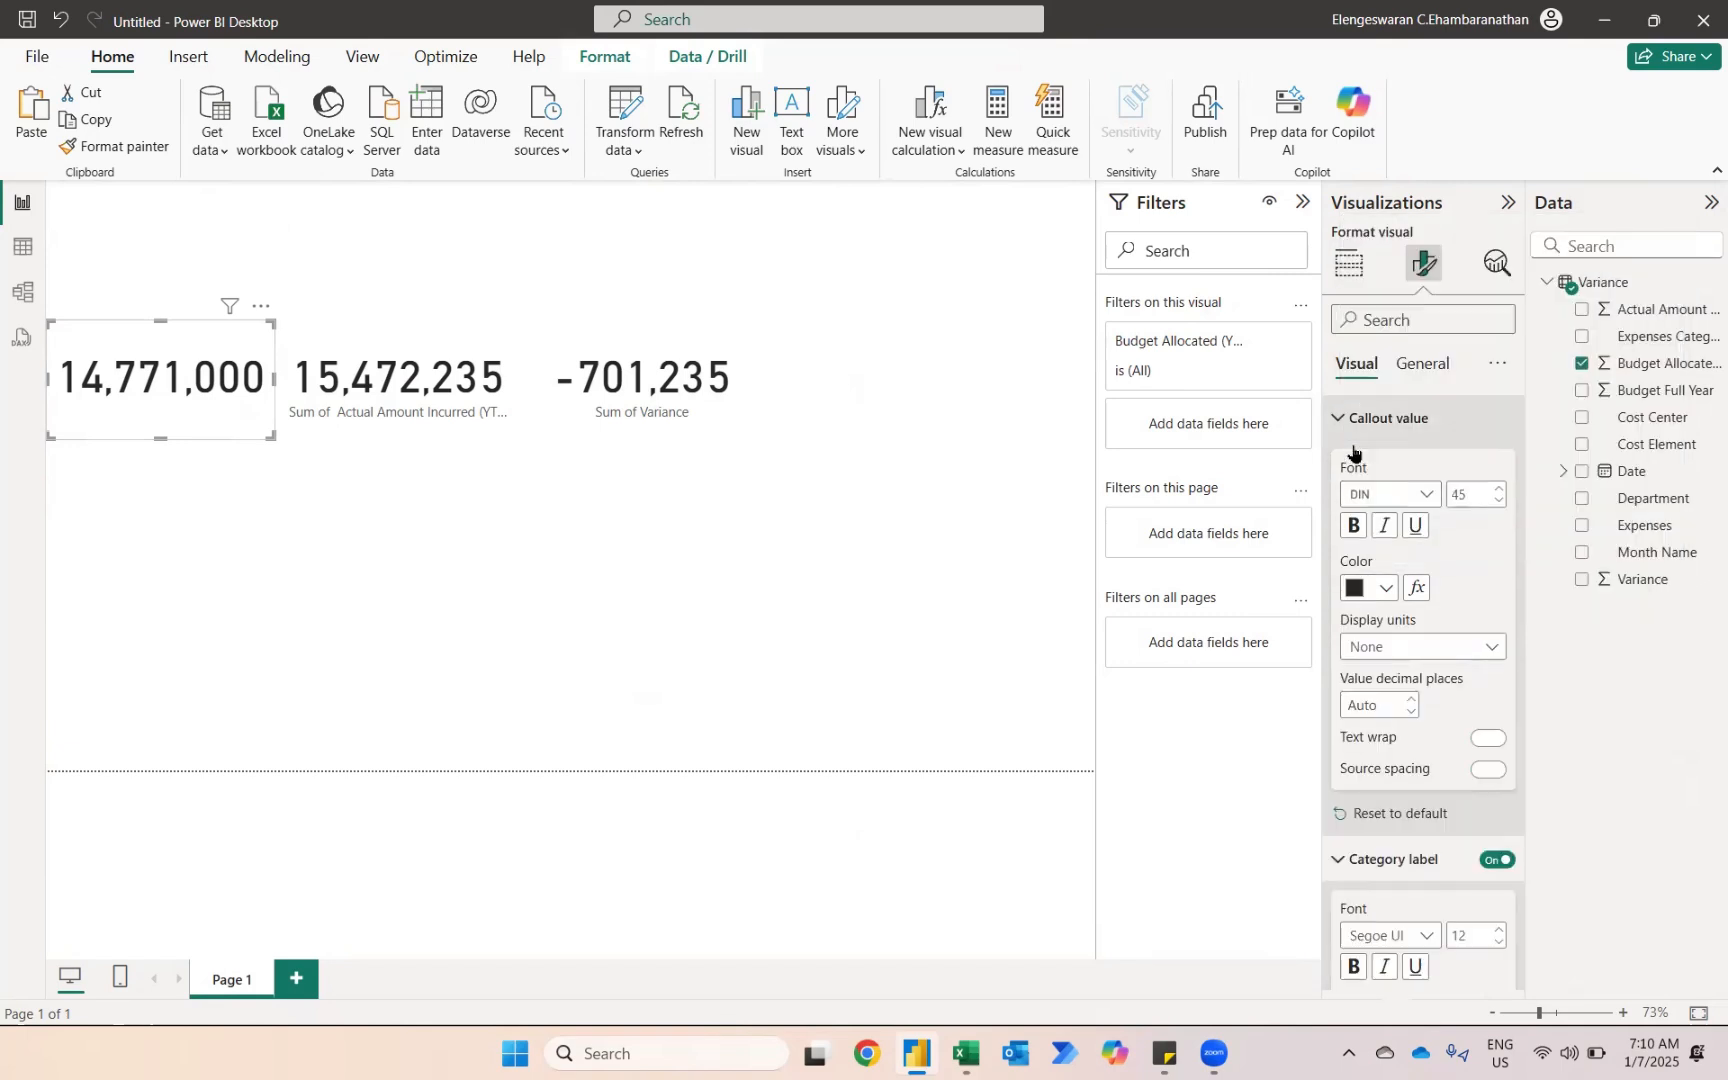
left_click(1385, 589)
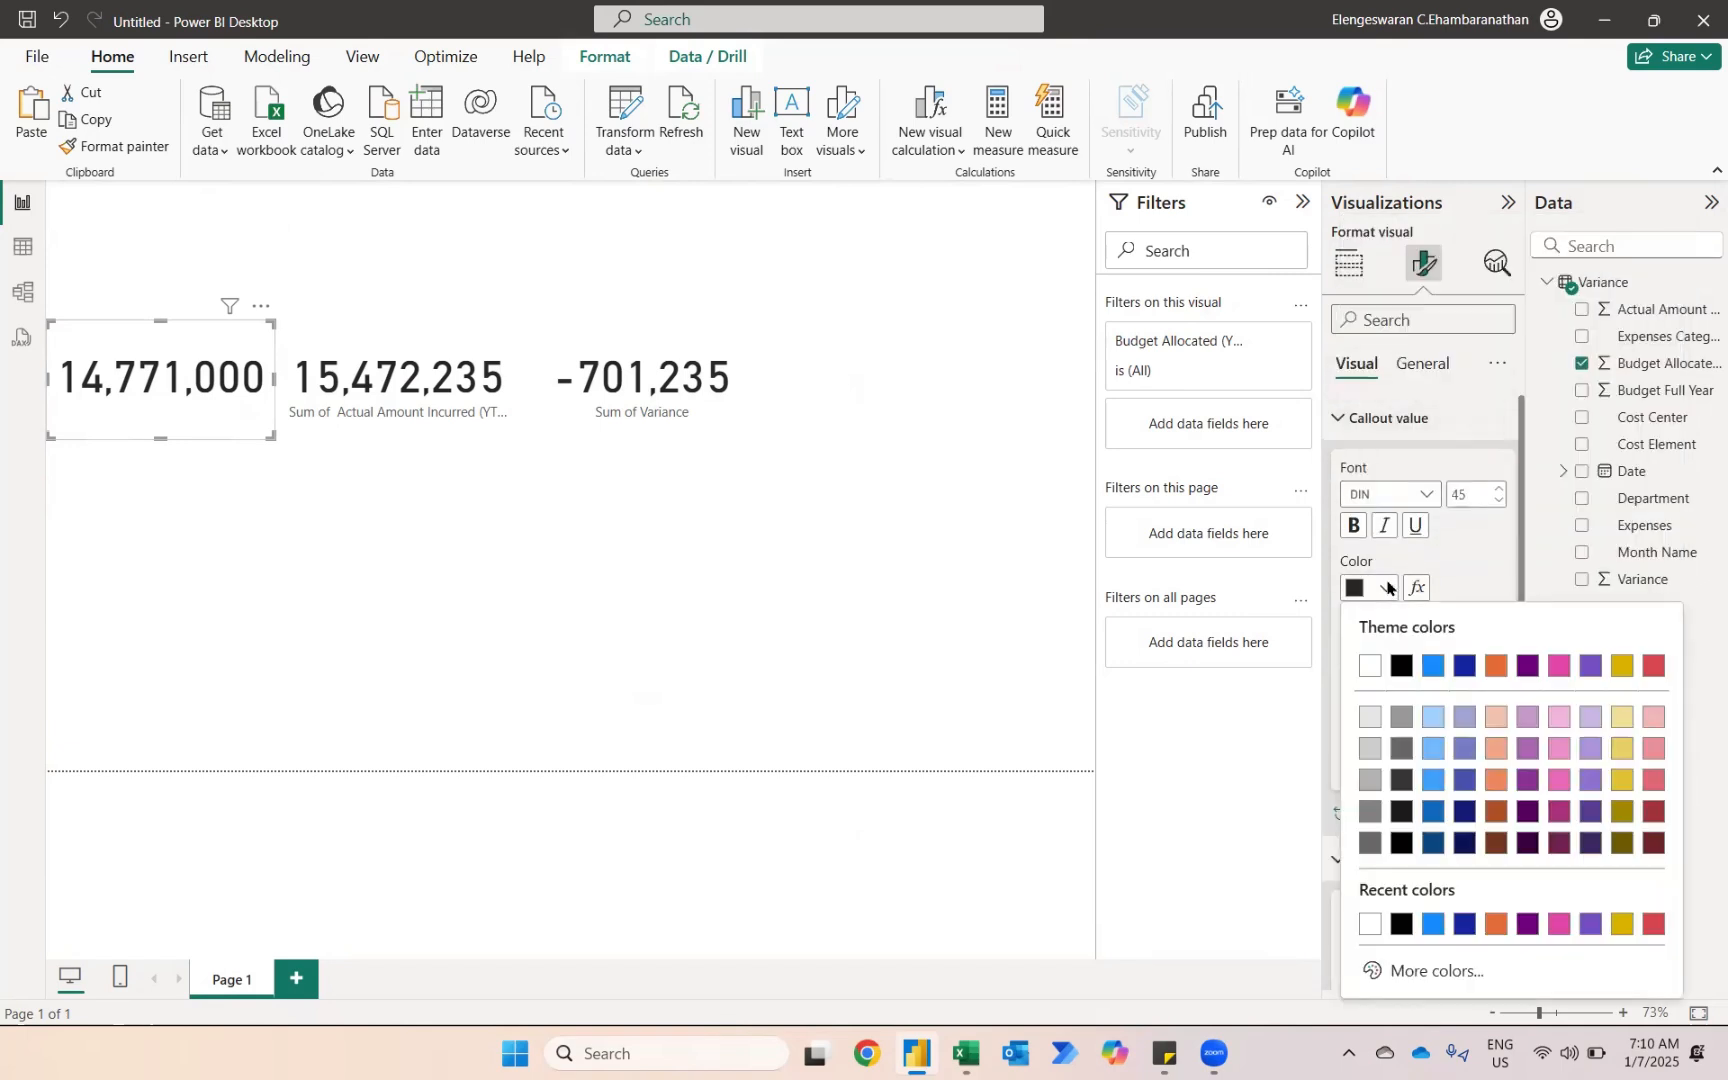
left_click(1367, 667)
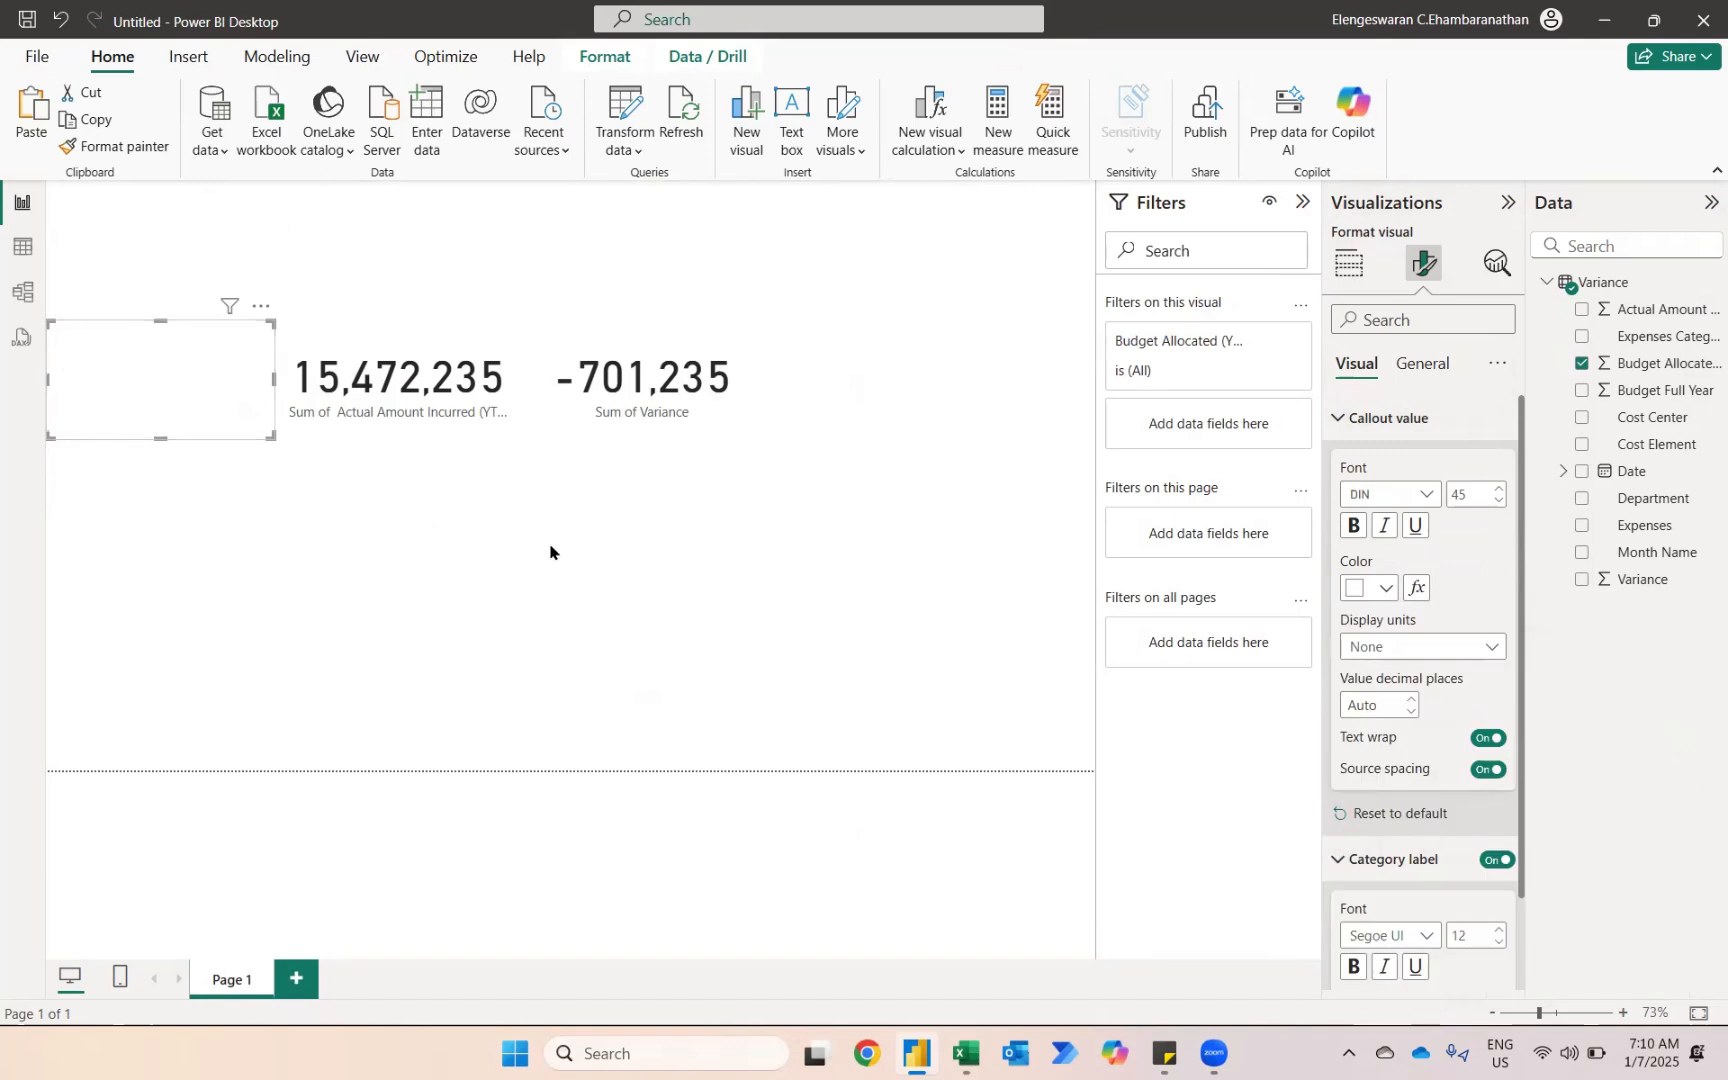
- Set the background of the Budget Allocated (YTD) card to the darkest navy blue theme shade
left_click(1430, 362)
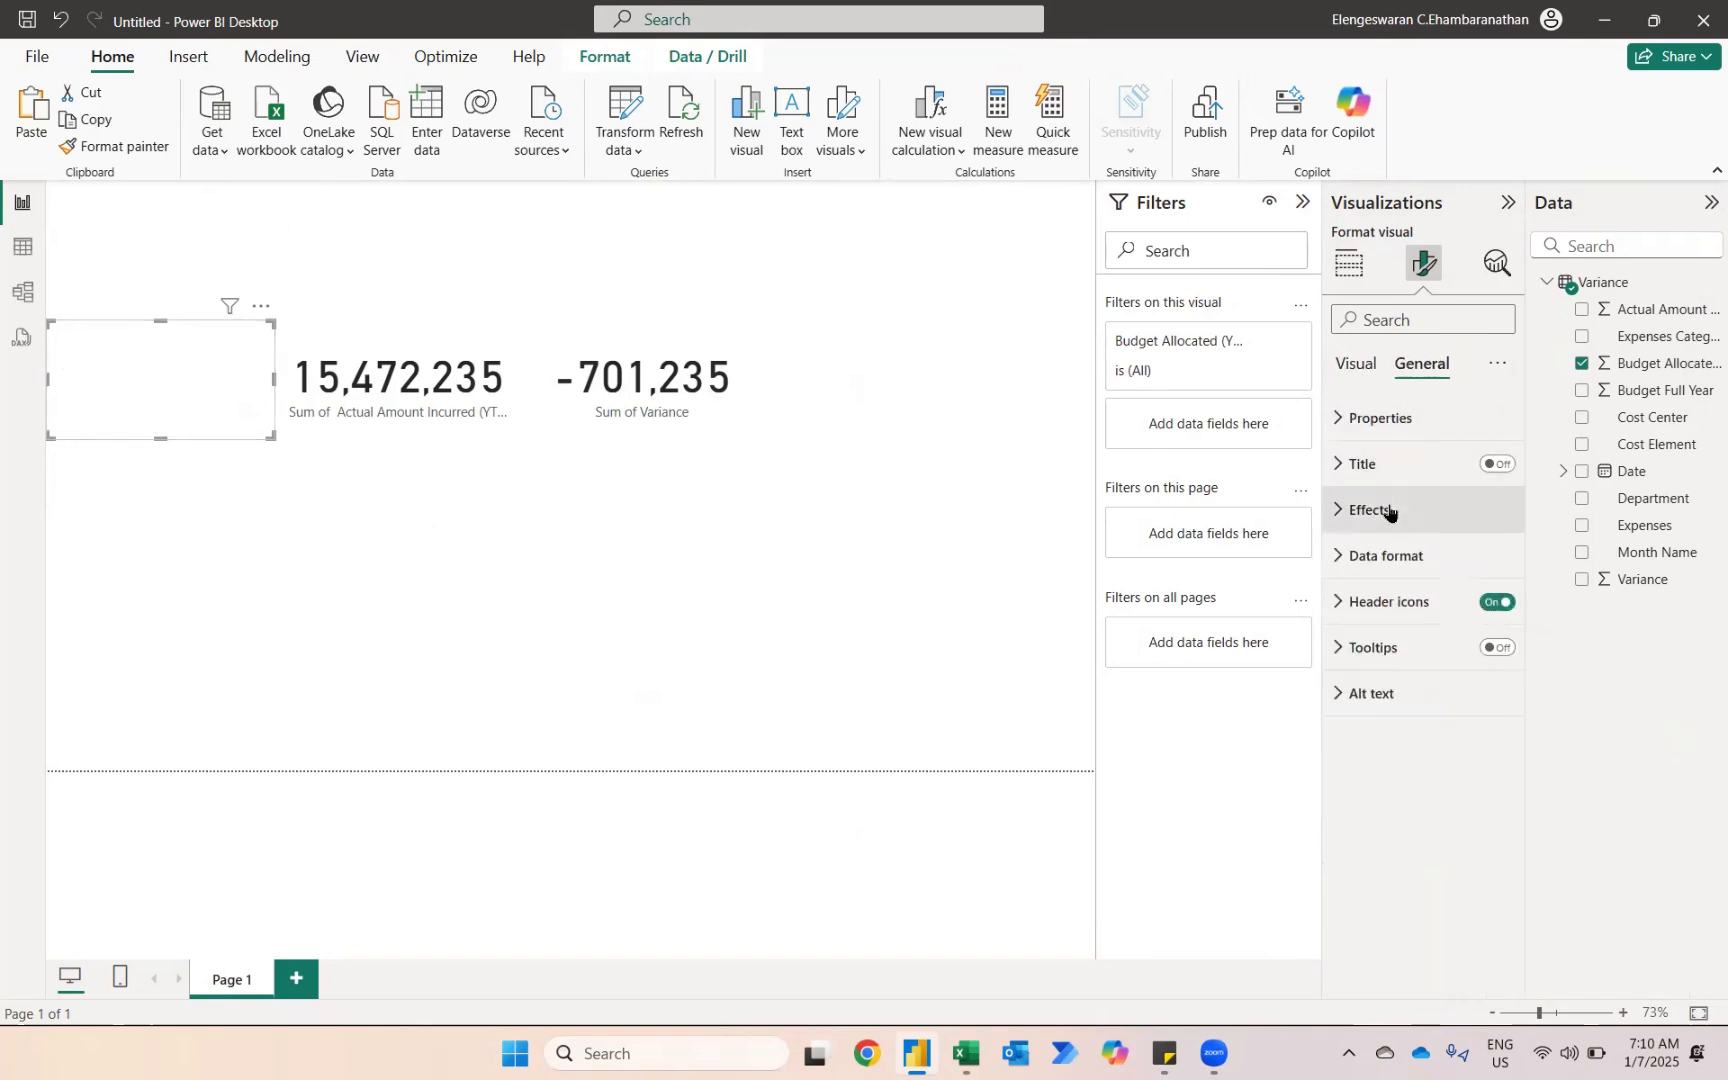
left_click(1386, 512)
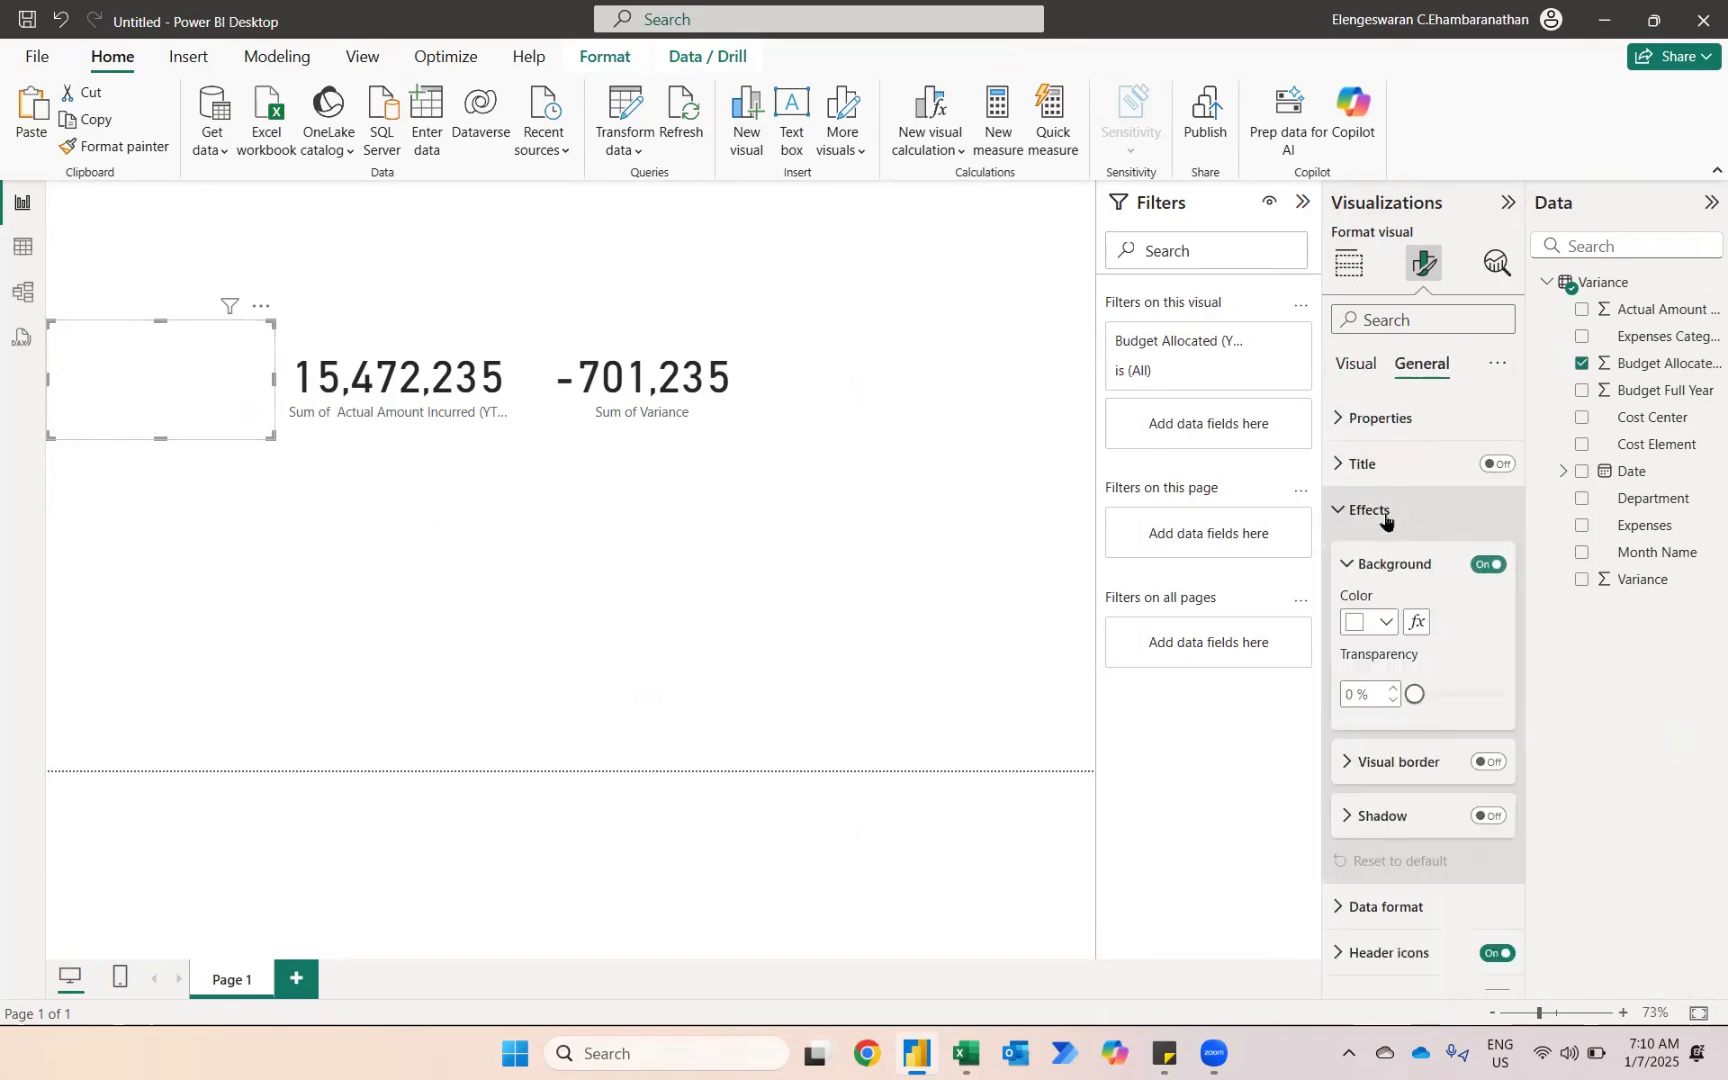
left_click(1390, 623)
left_click(1468, 453)
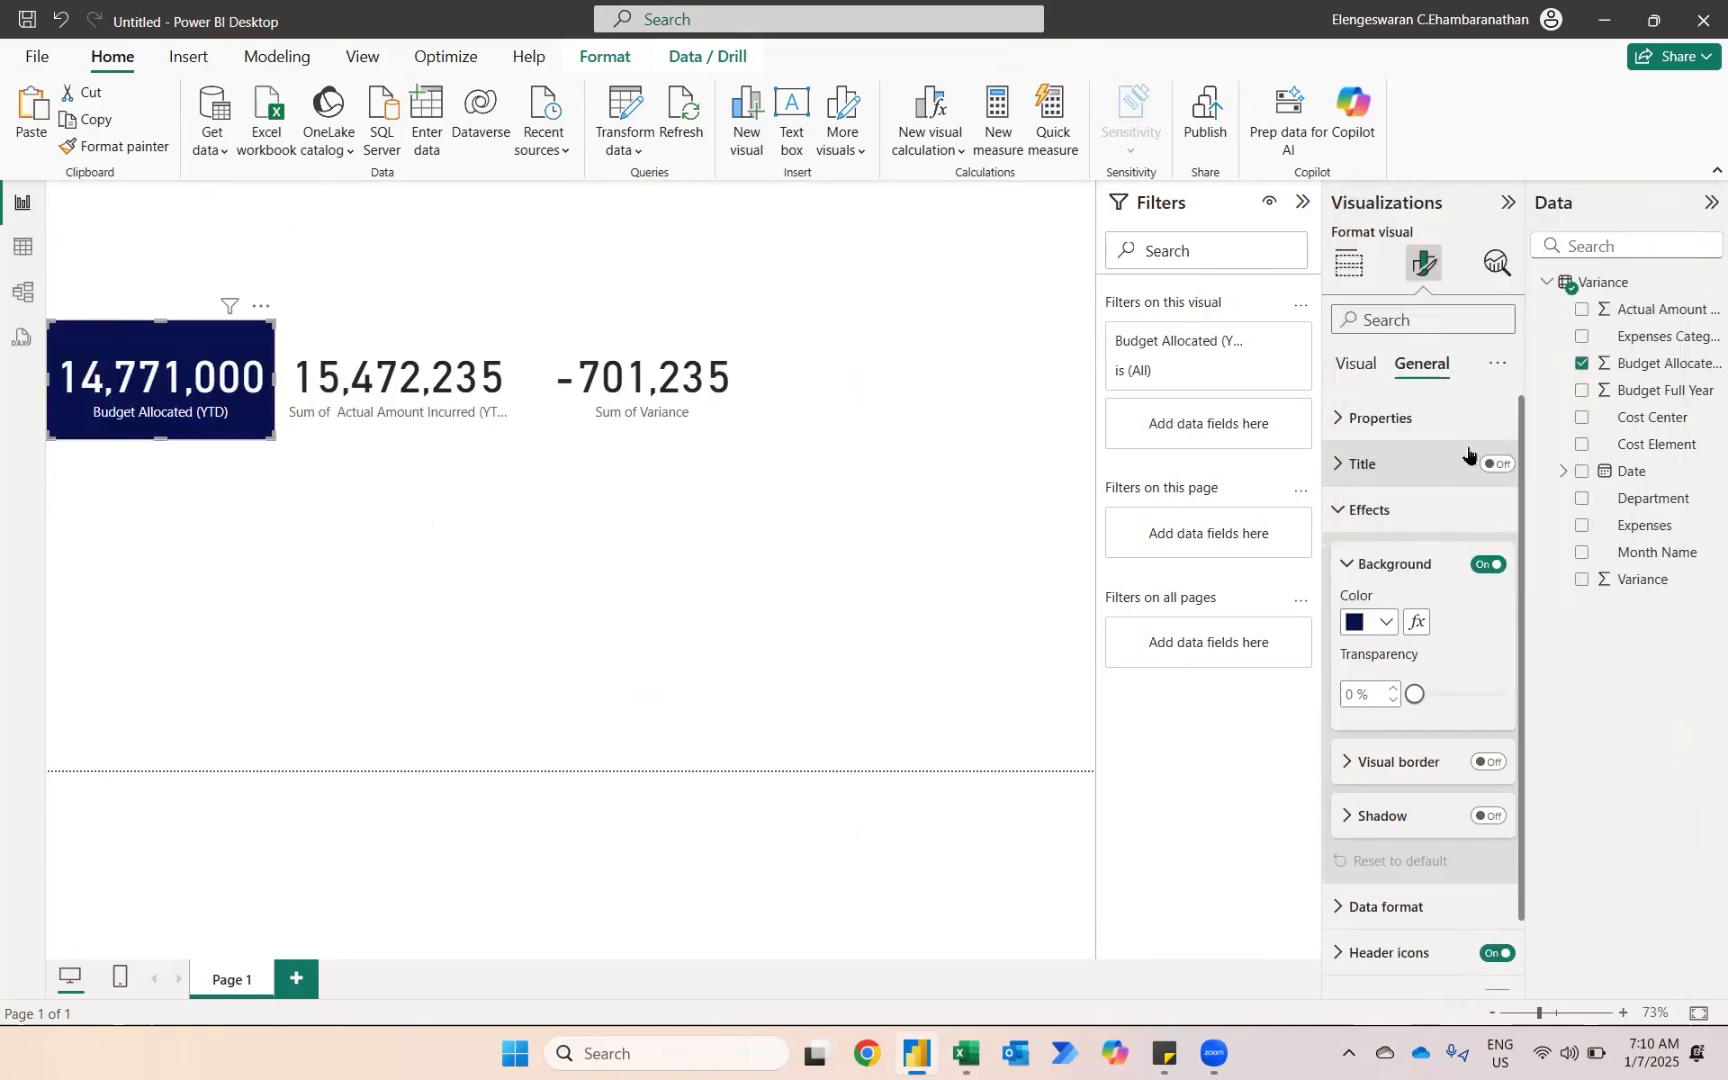
- Set the background of the Actual Amount Incurred (YTD) card to a dark blue theme shade
left_click(396, 339)
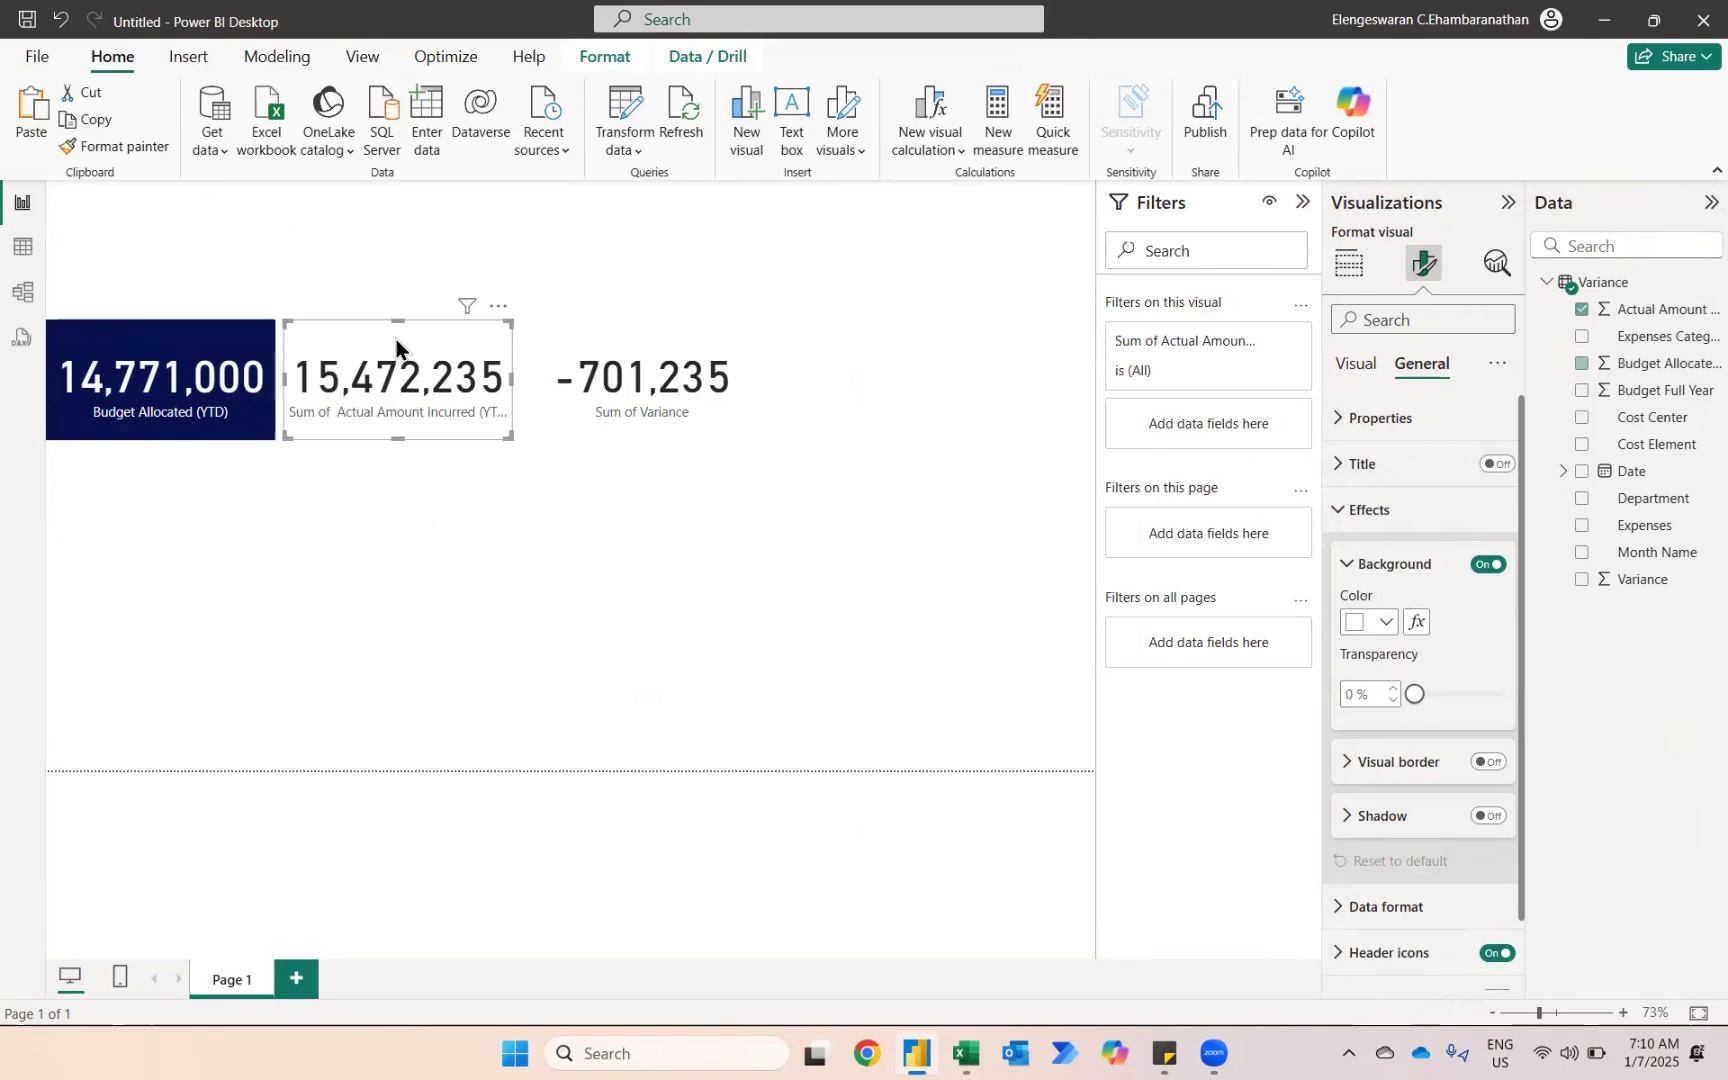
left_click(1384, 626)
left_click(1460, 415)
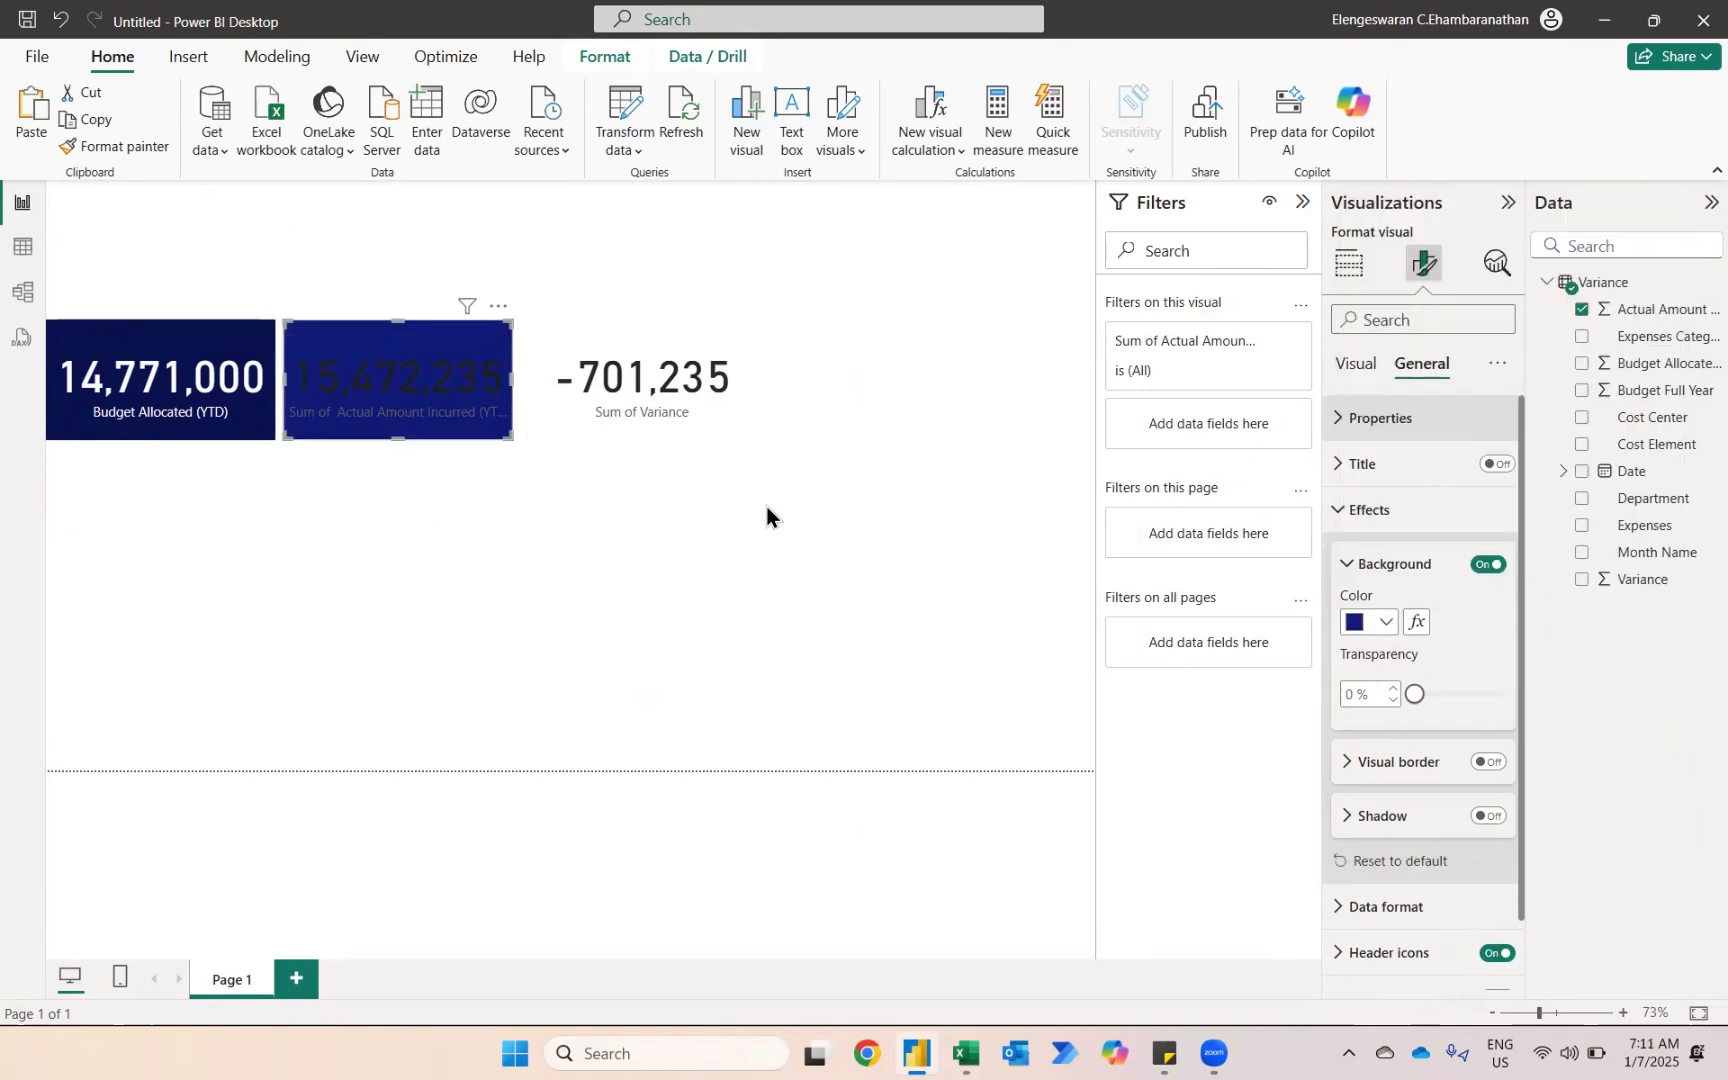
- Set the callout value and category label colors of the Actual Amount Incurred (YTD) card to white
left_click(1370, 370)
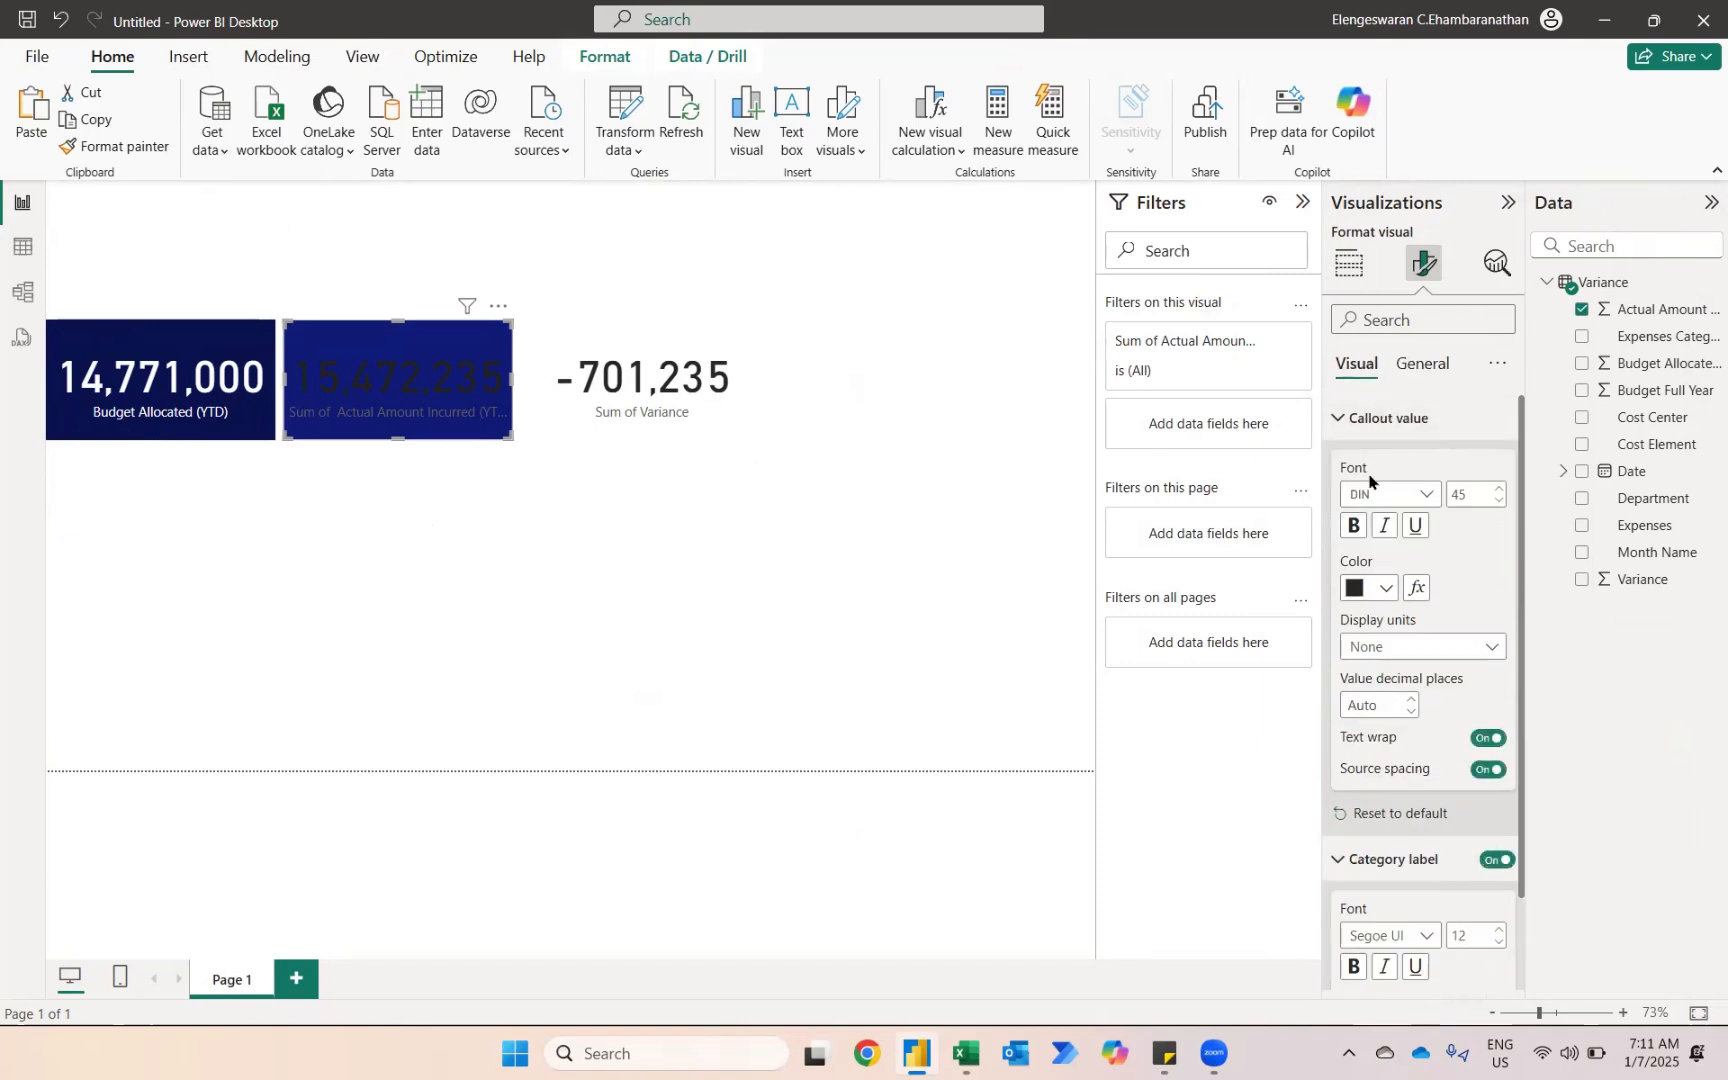
left_click(1385, 588)
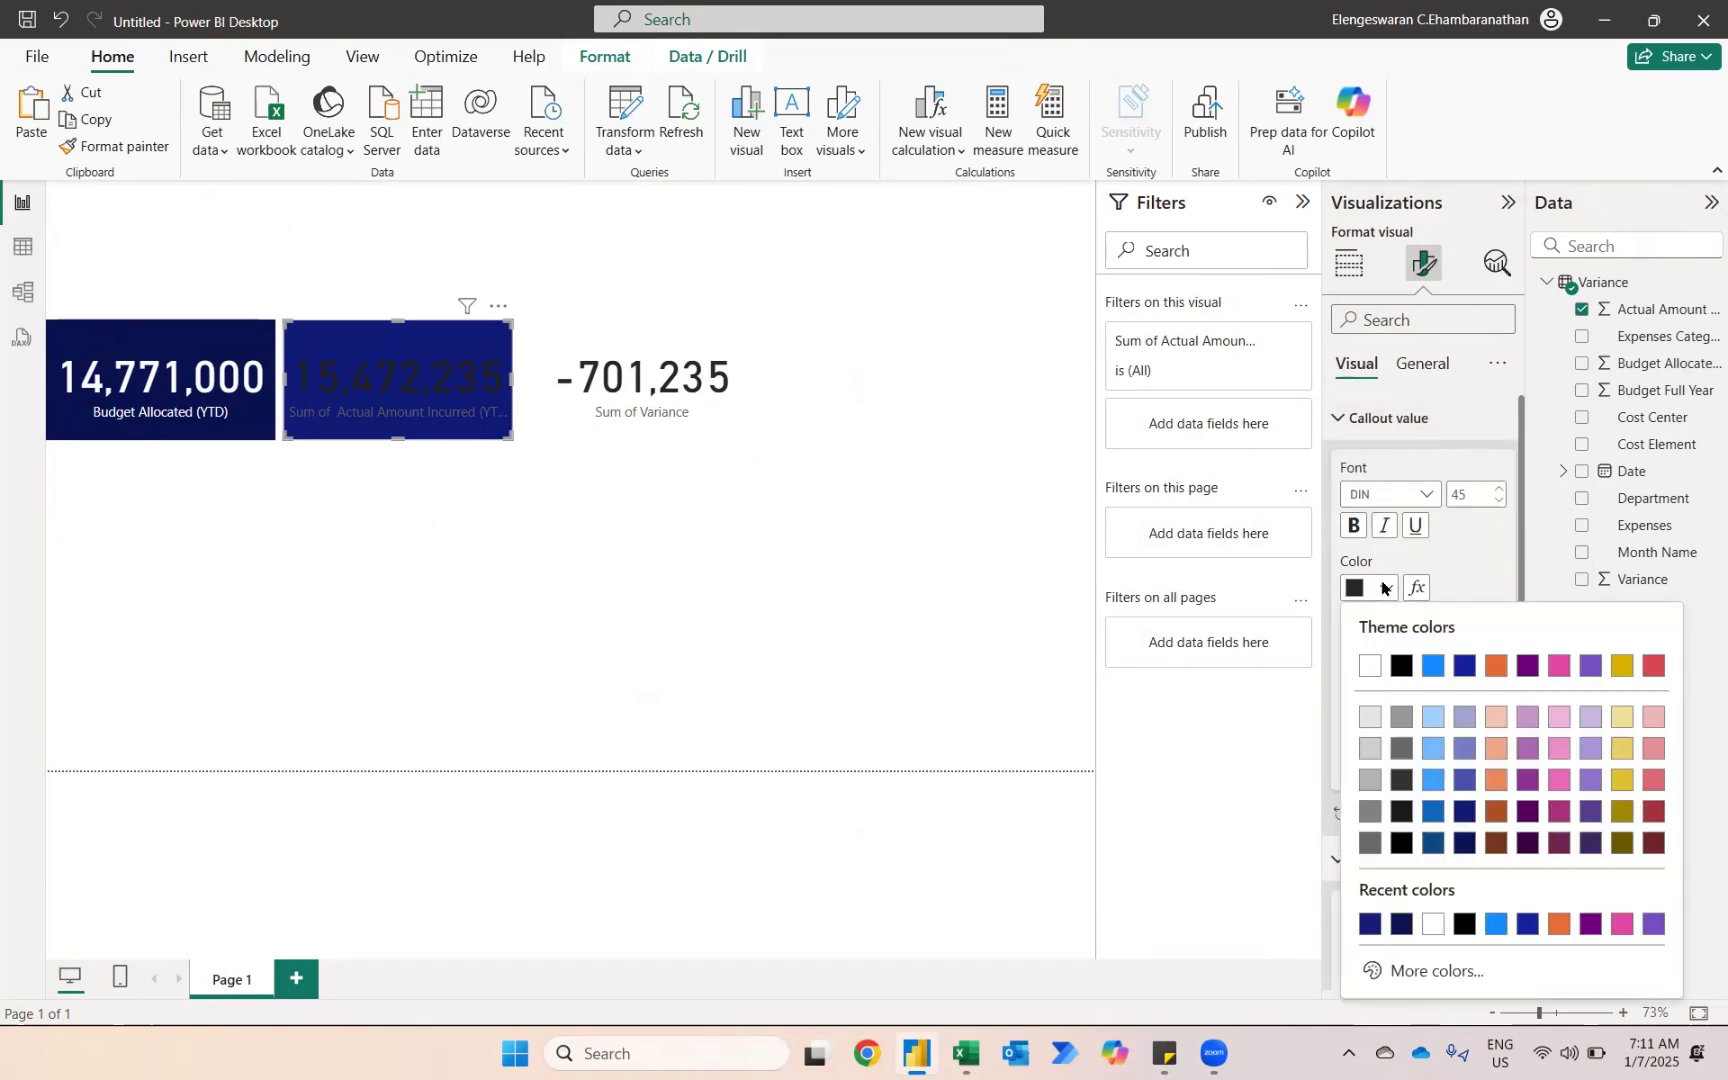
left_click(1369, 666)
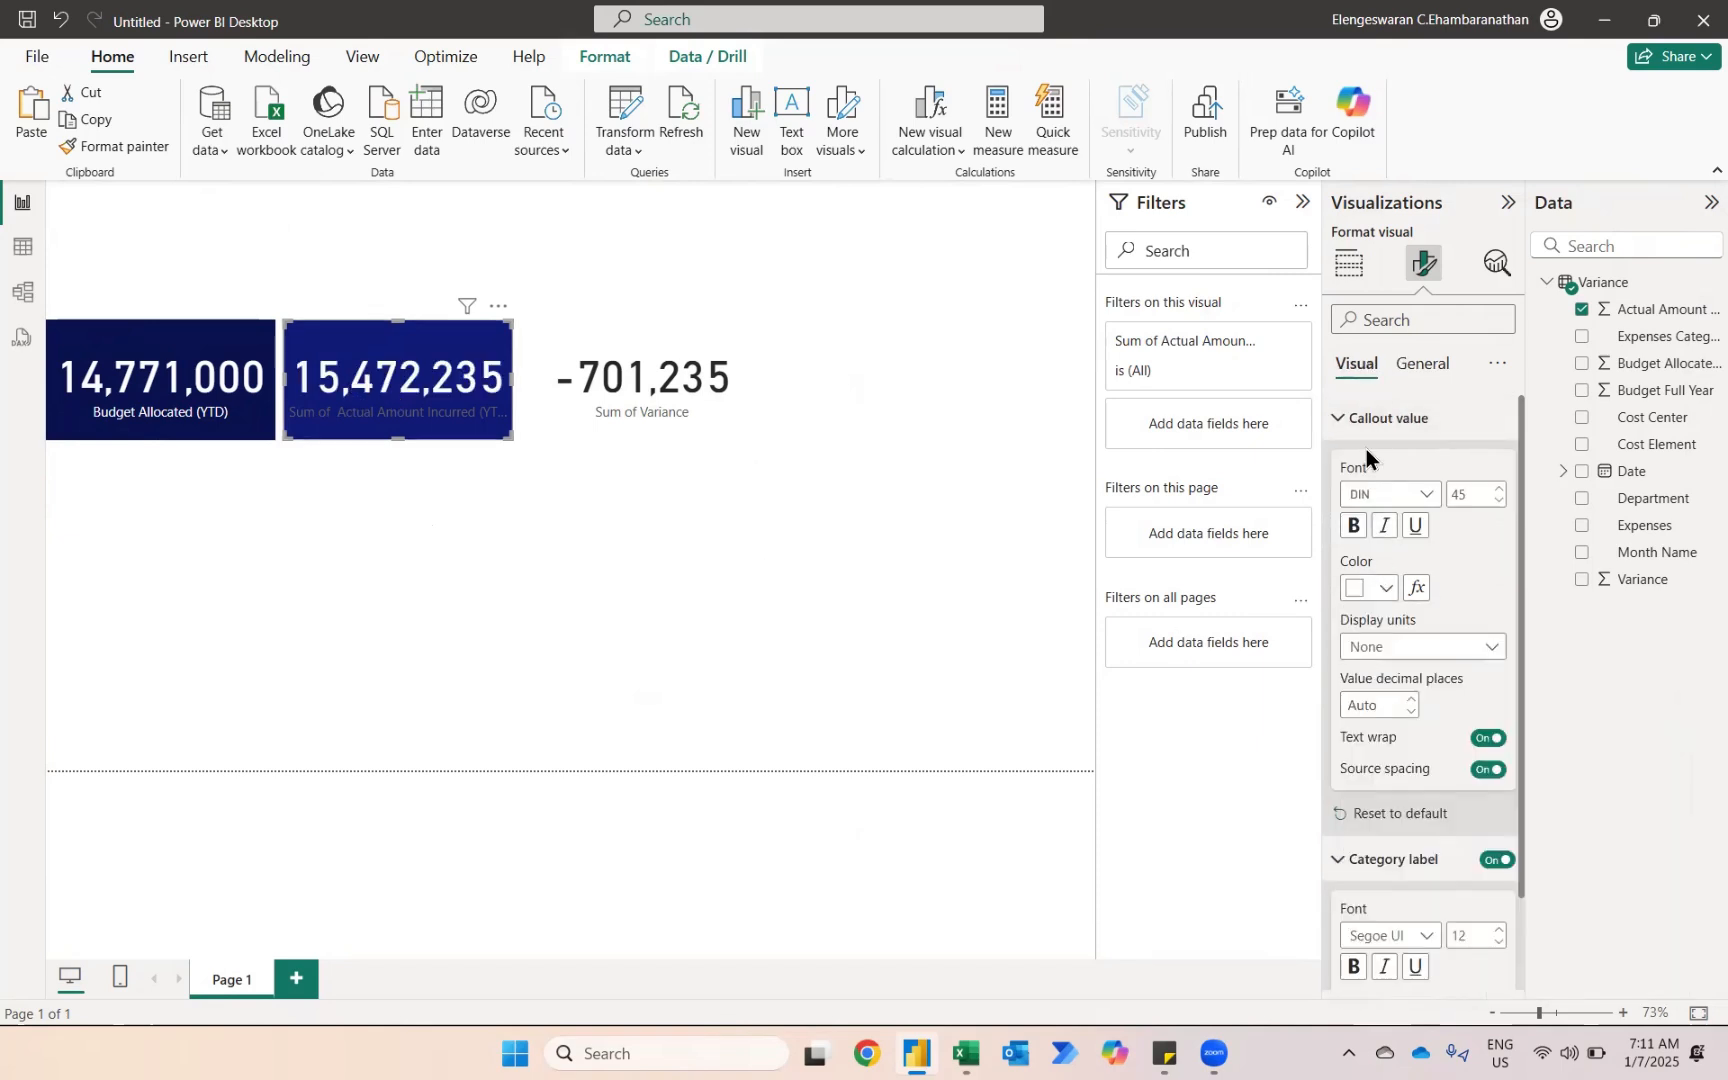
left_click(1395, 420)
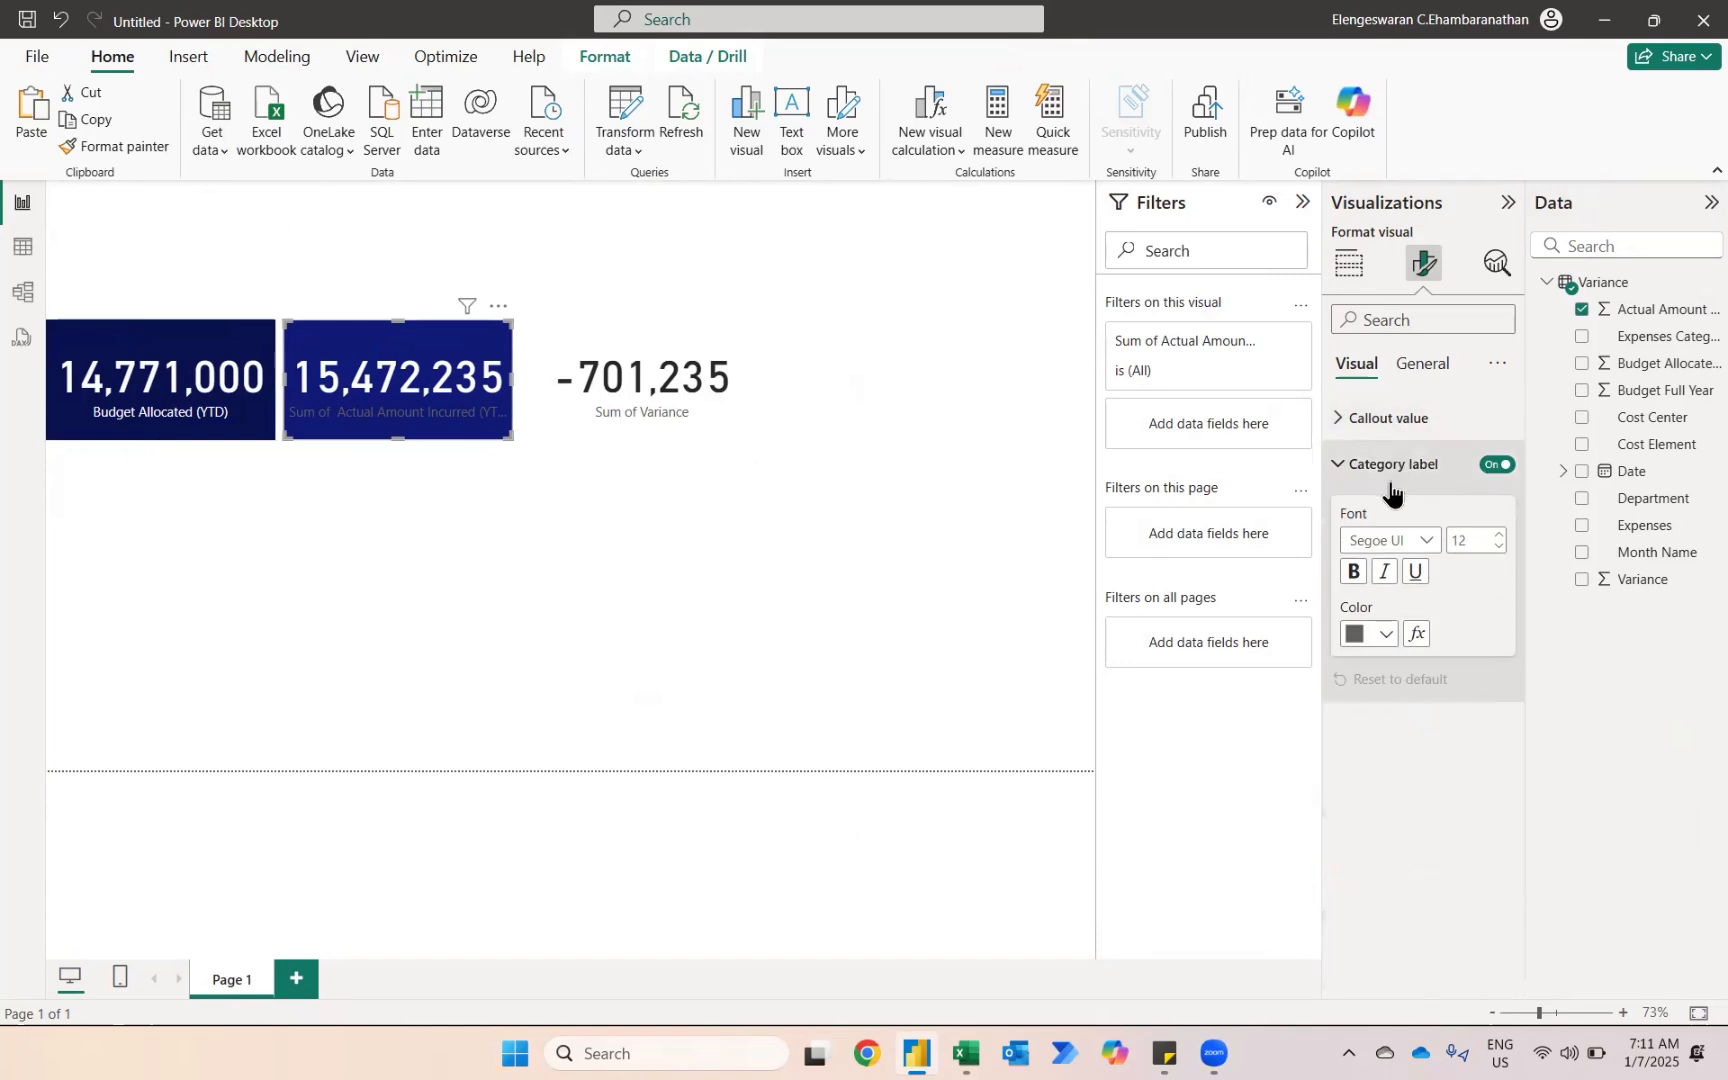
left_click(1385, 634)
left_click(1369, 280)
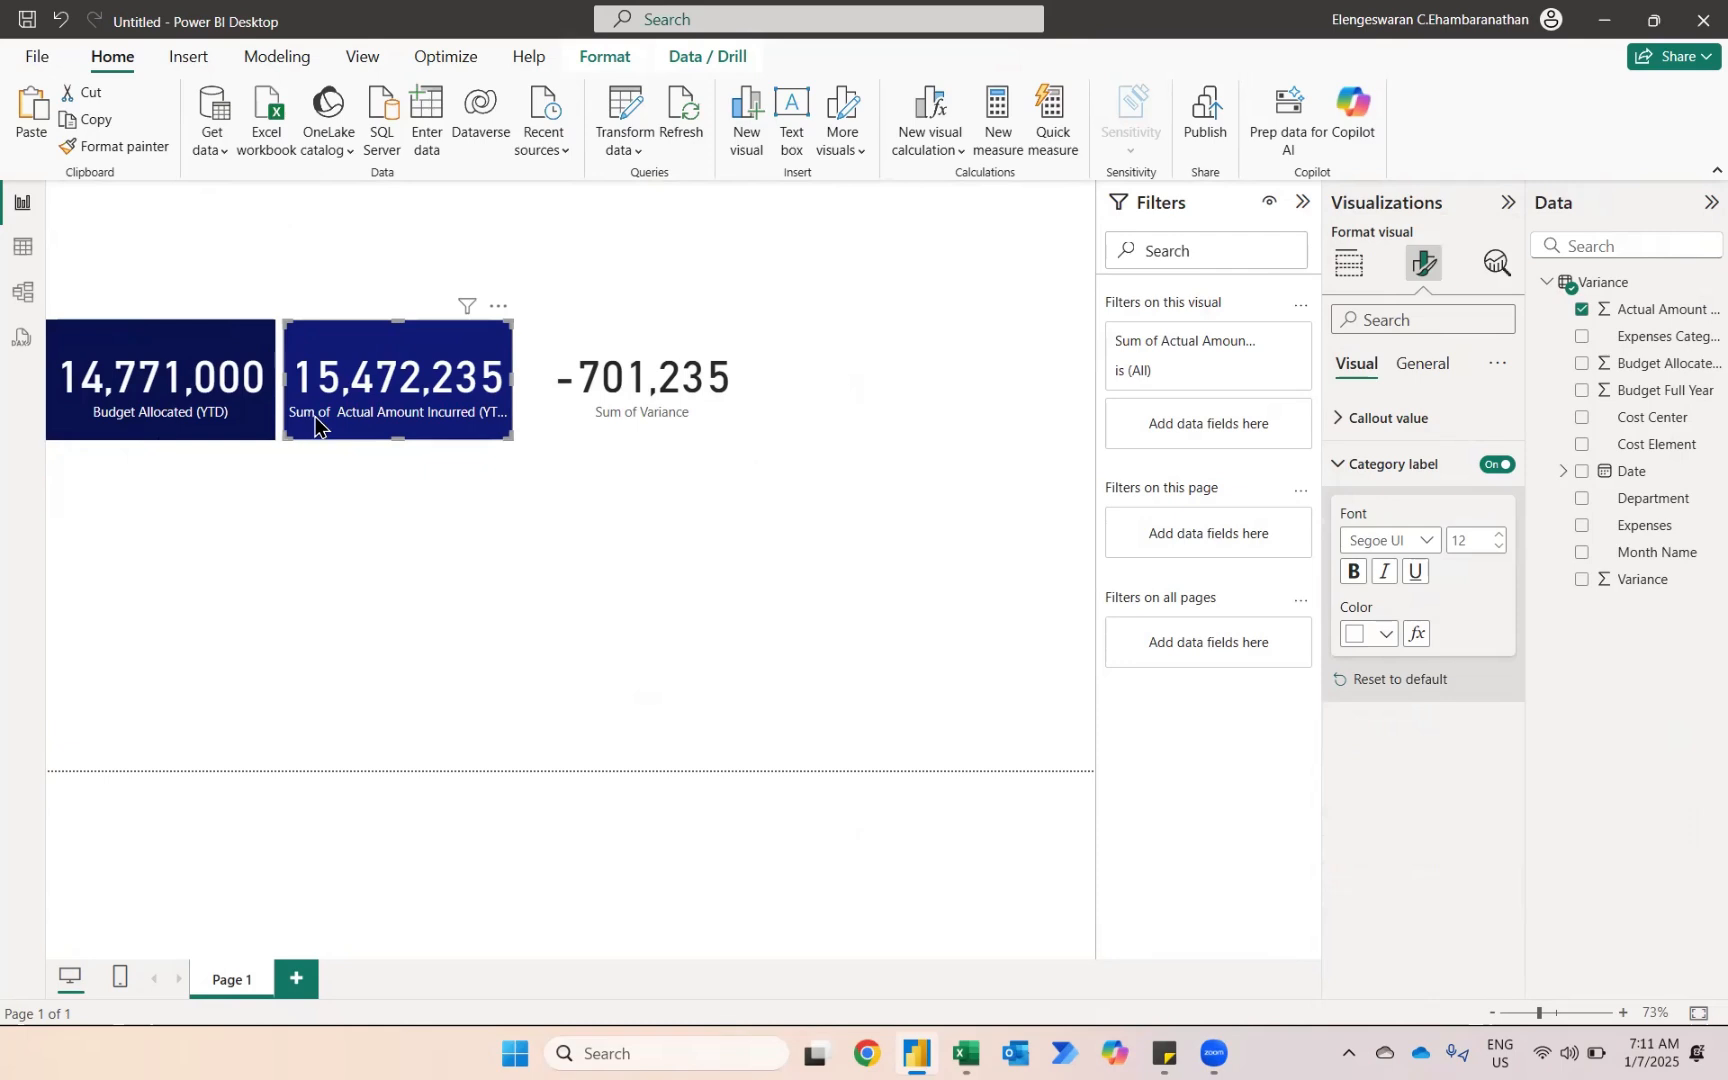
- Rename the second card's field to "Actual Incurred (YTD)", removing the "Sum of" prefix and the word "Amount"
left_click(1350, 264)
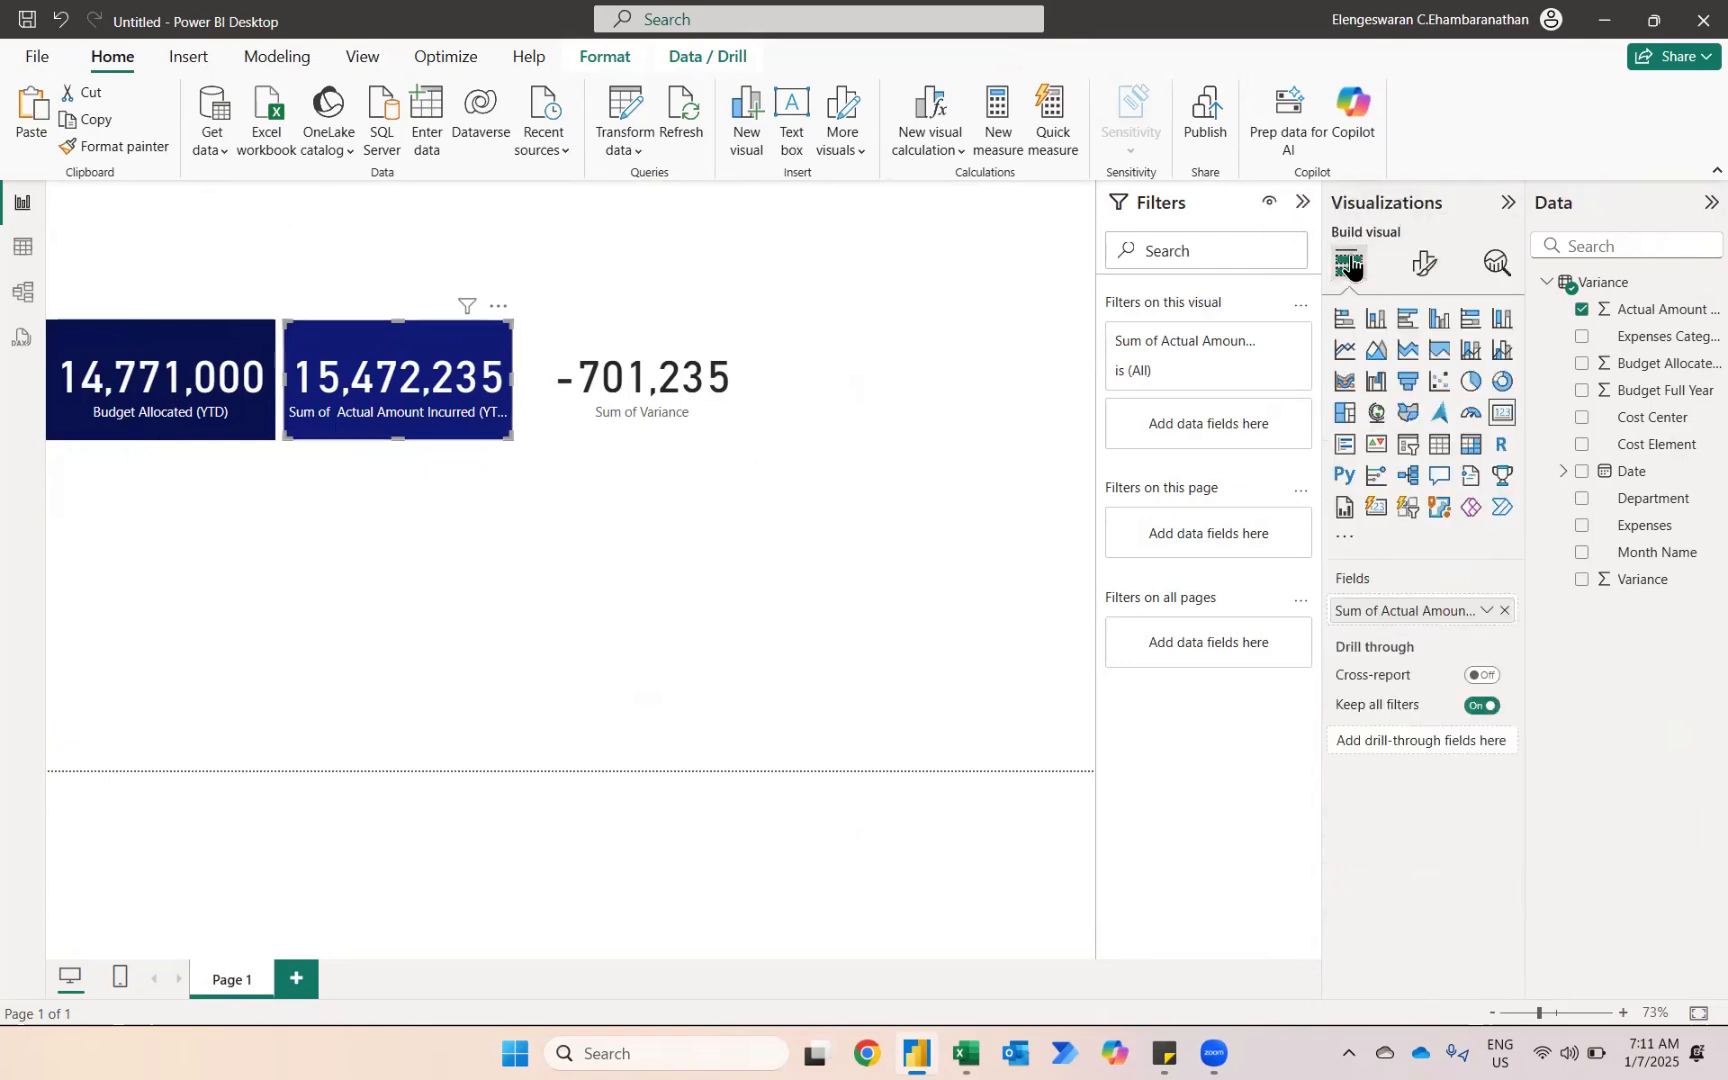
double_click(1379, 603)
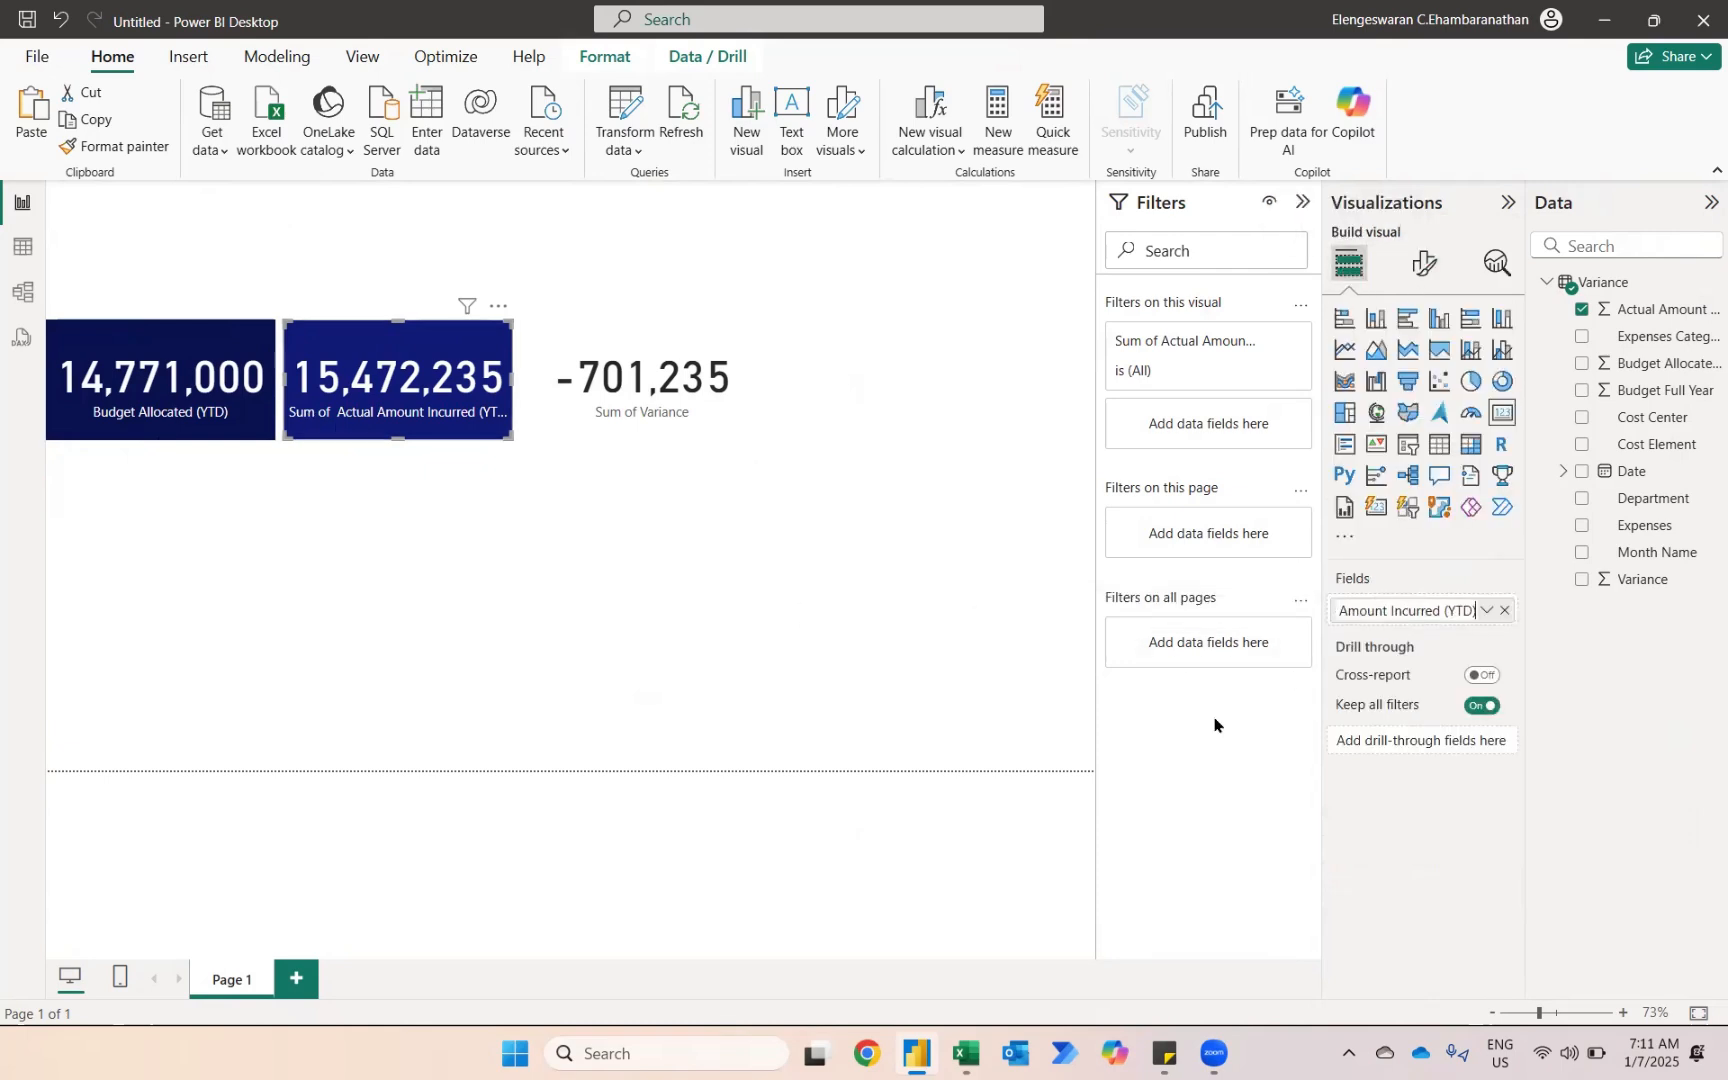
key("ctrl+shift+Left")
key("BackSpace")
key("ctrl+shift+Home")
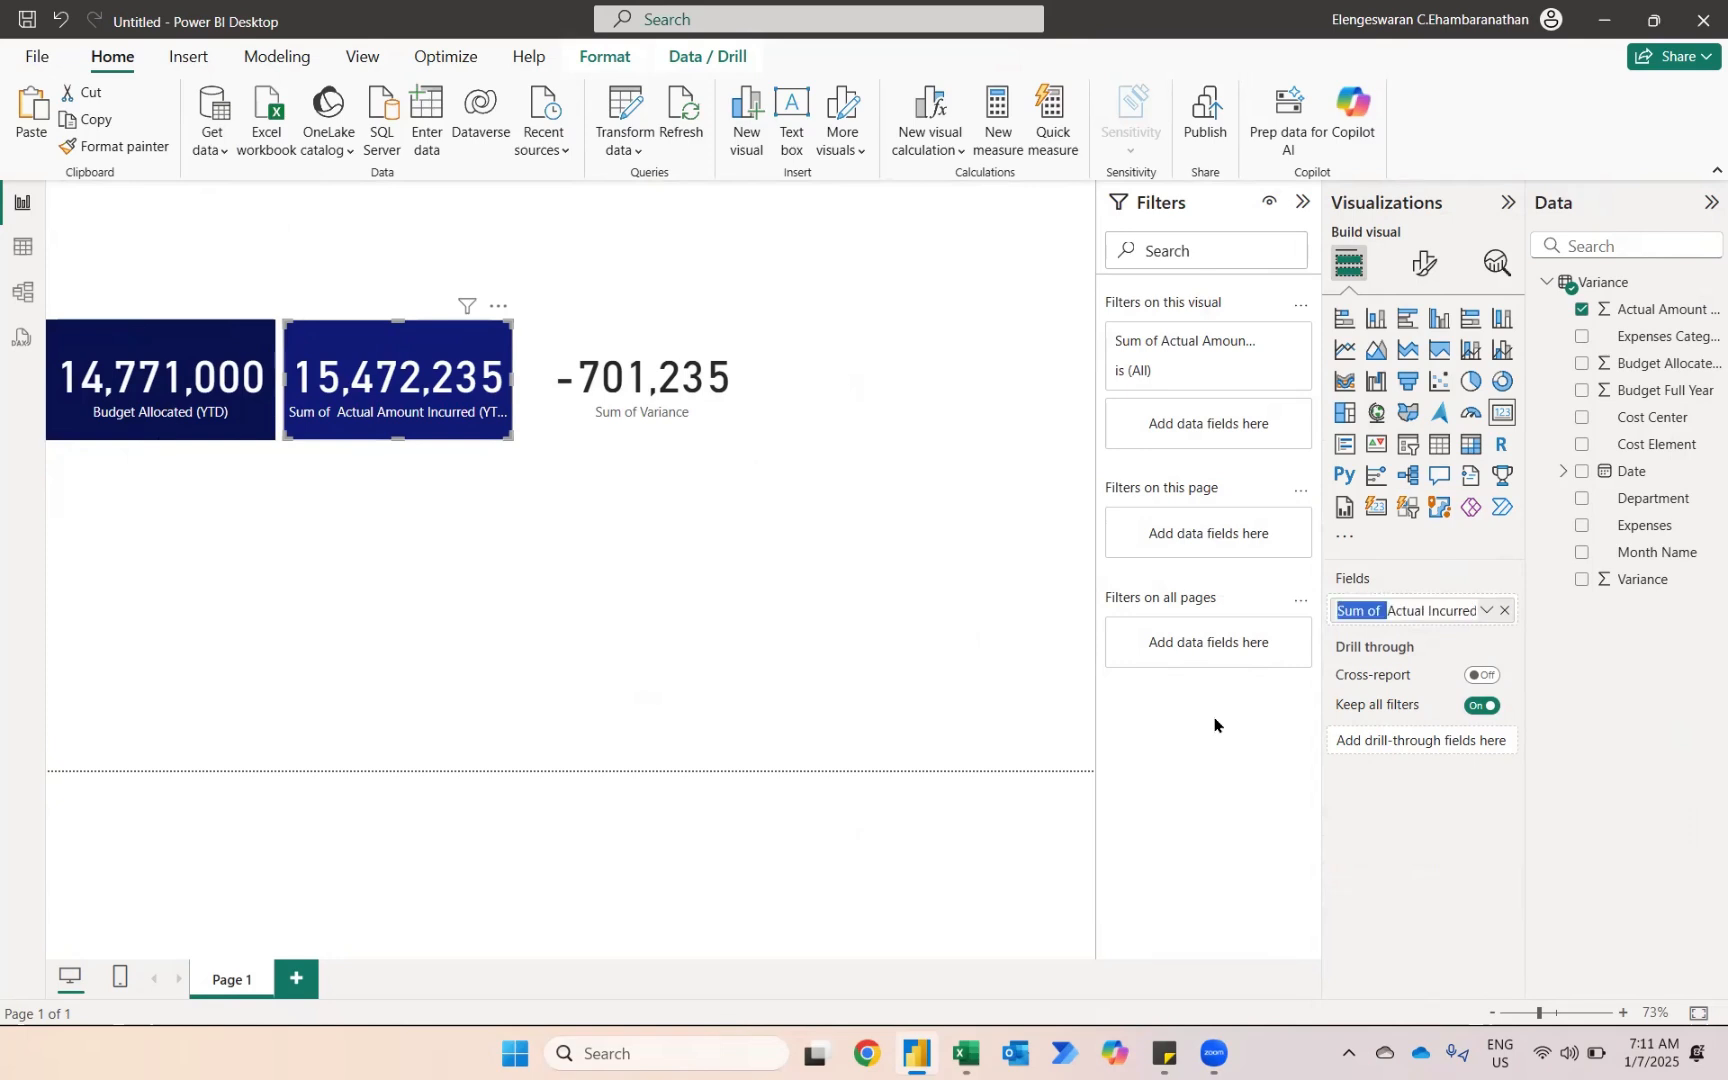
key("BackSpace")
key("Return")
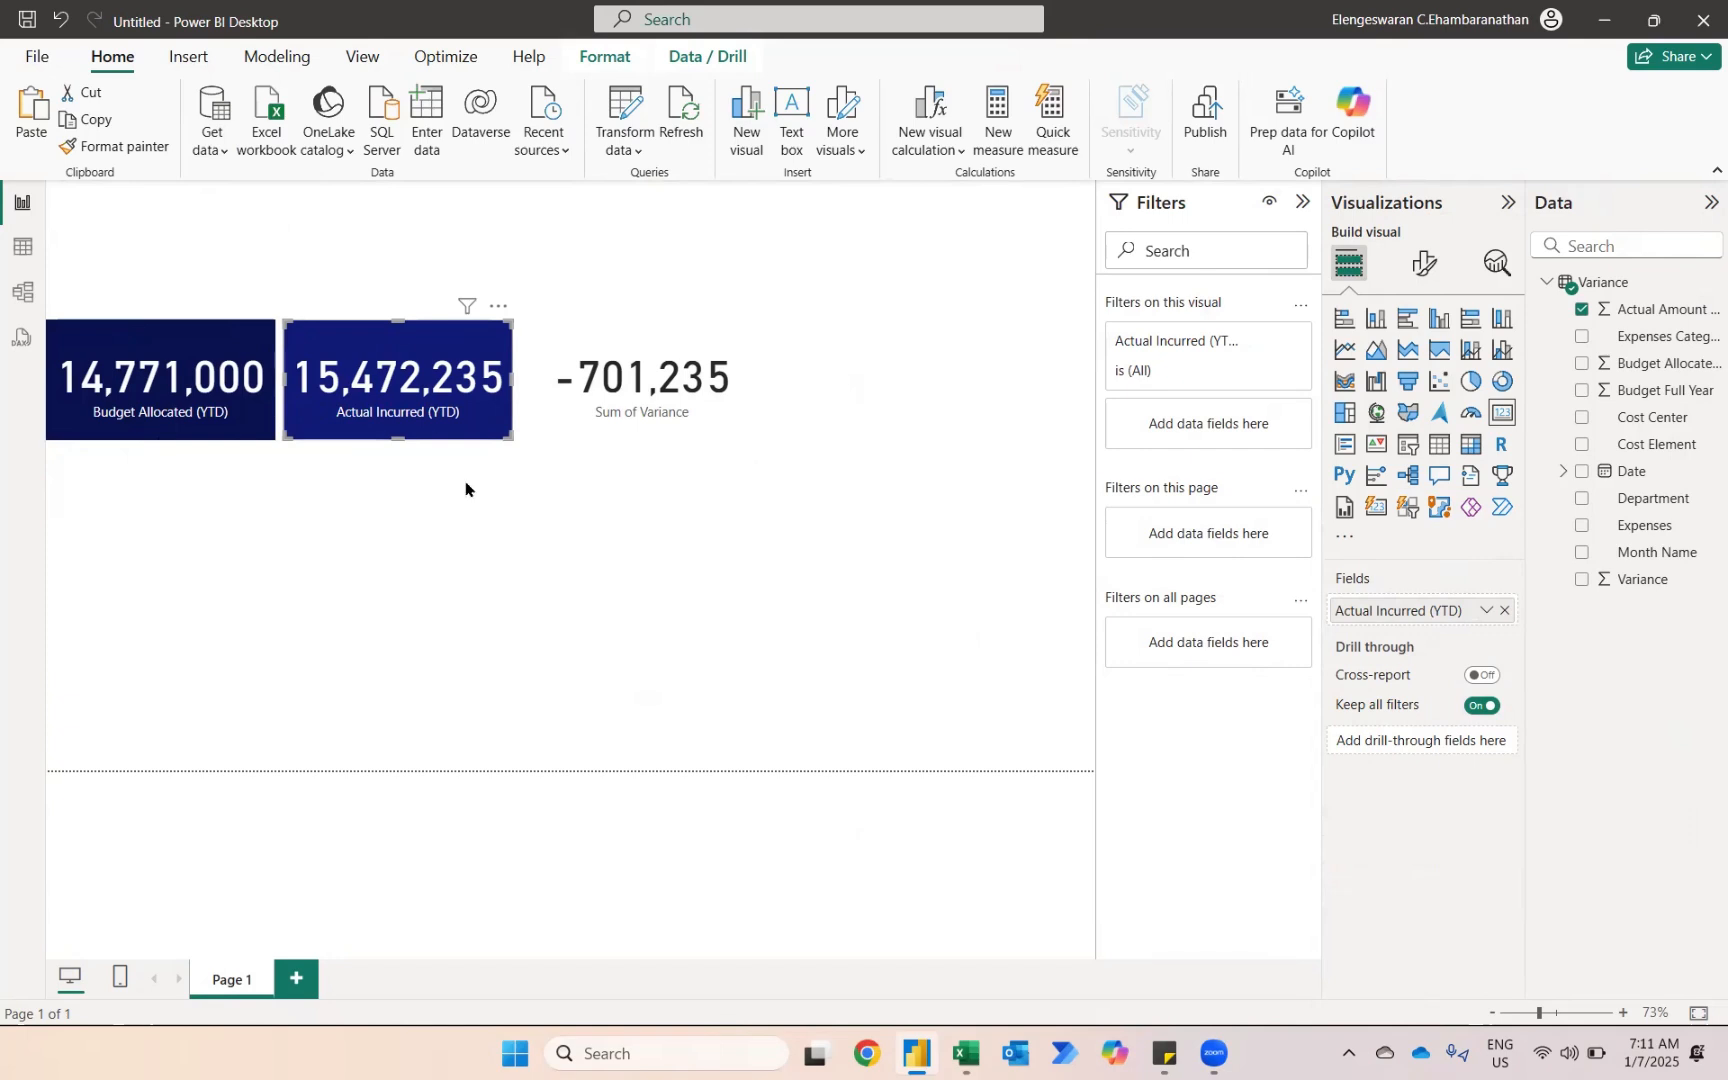
- Set the background of the Sum of Variance card to the bright blue theme color
left_click(551, 337)
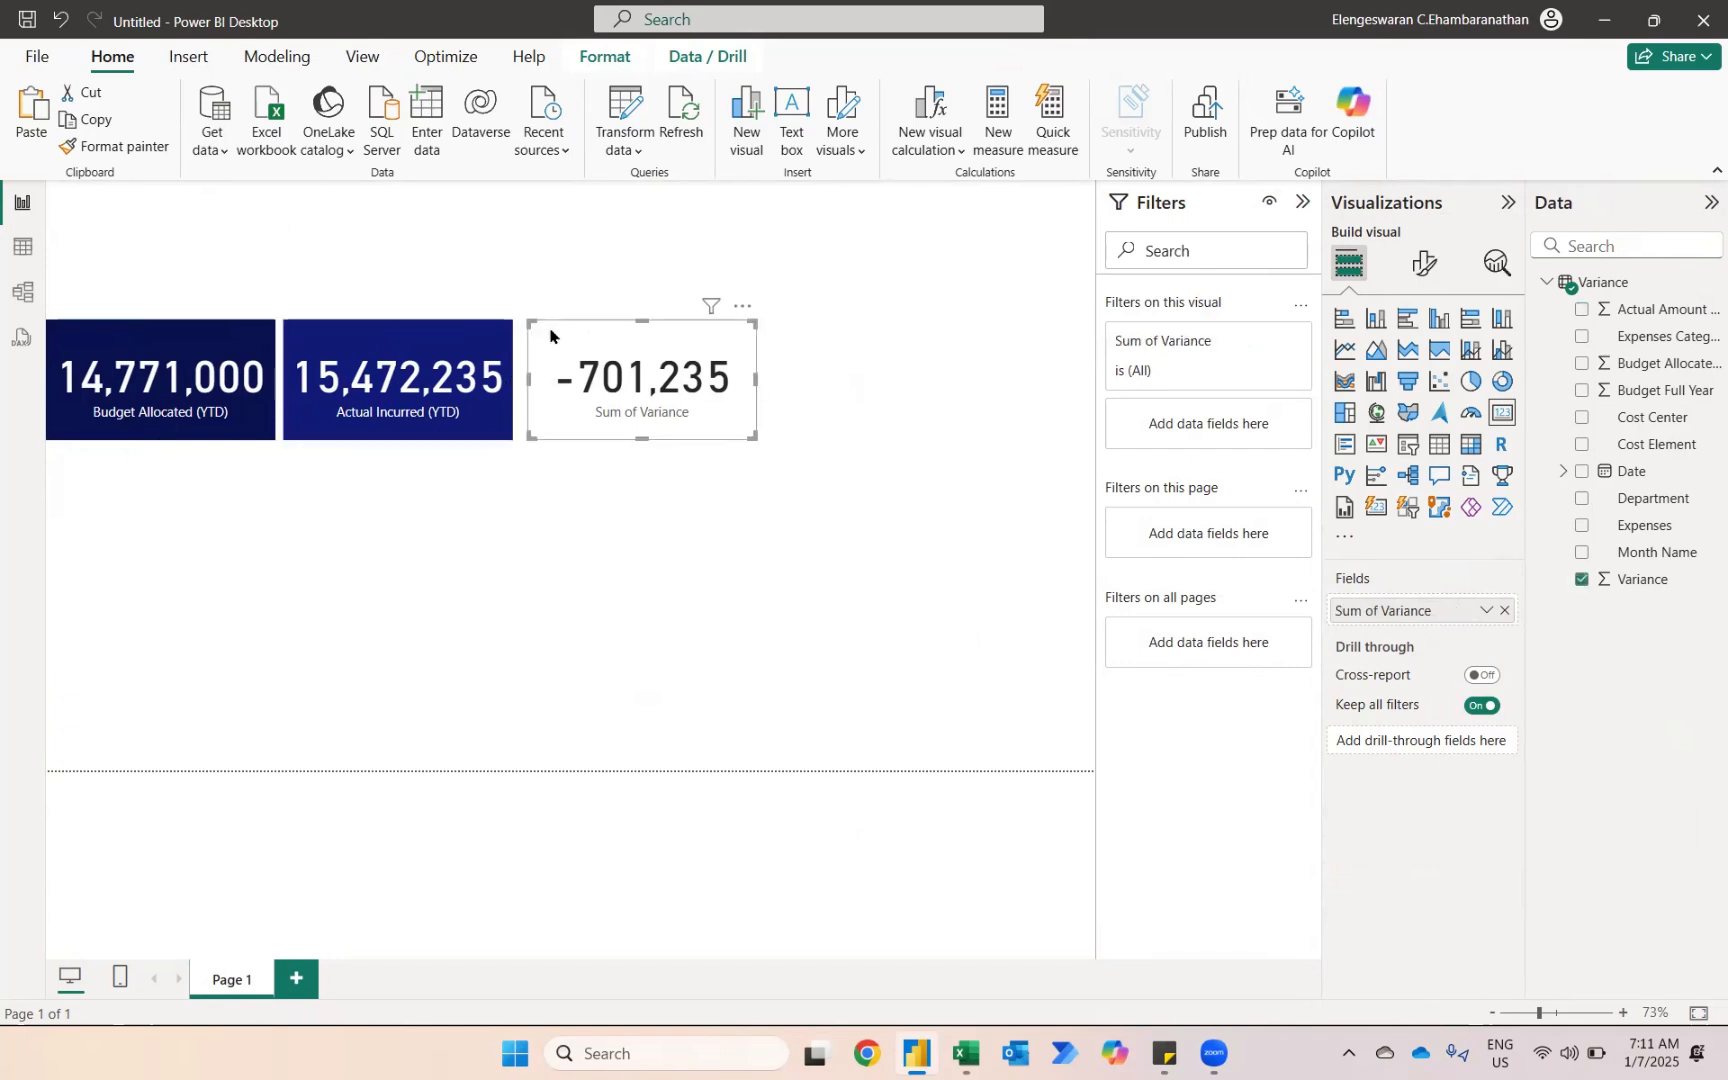
left_click(1424, 268)
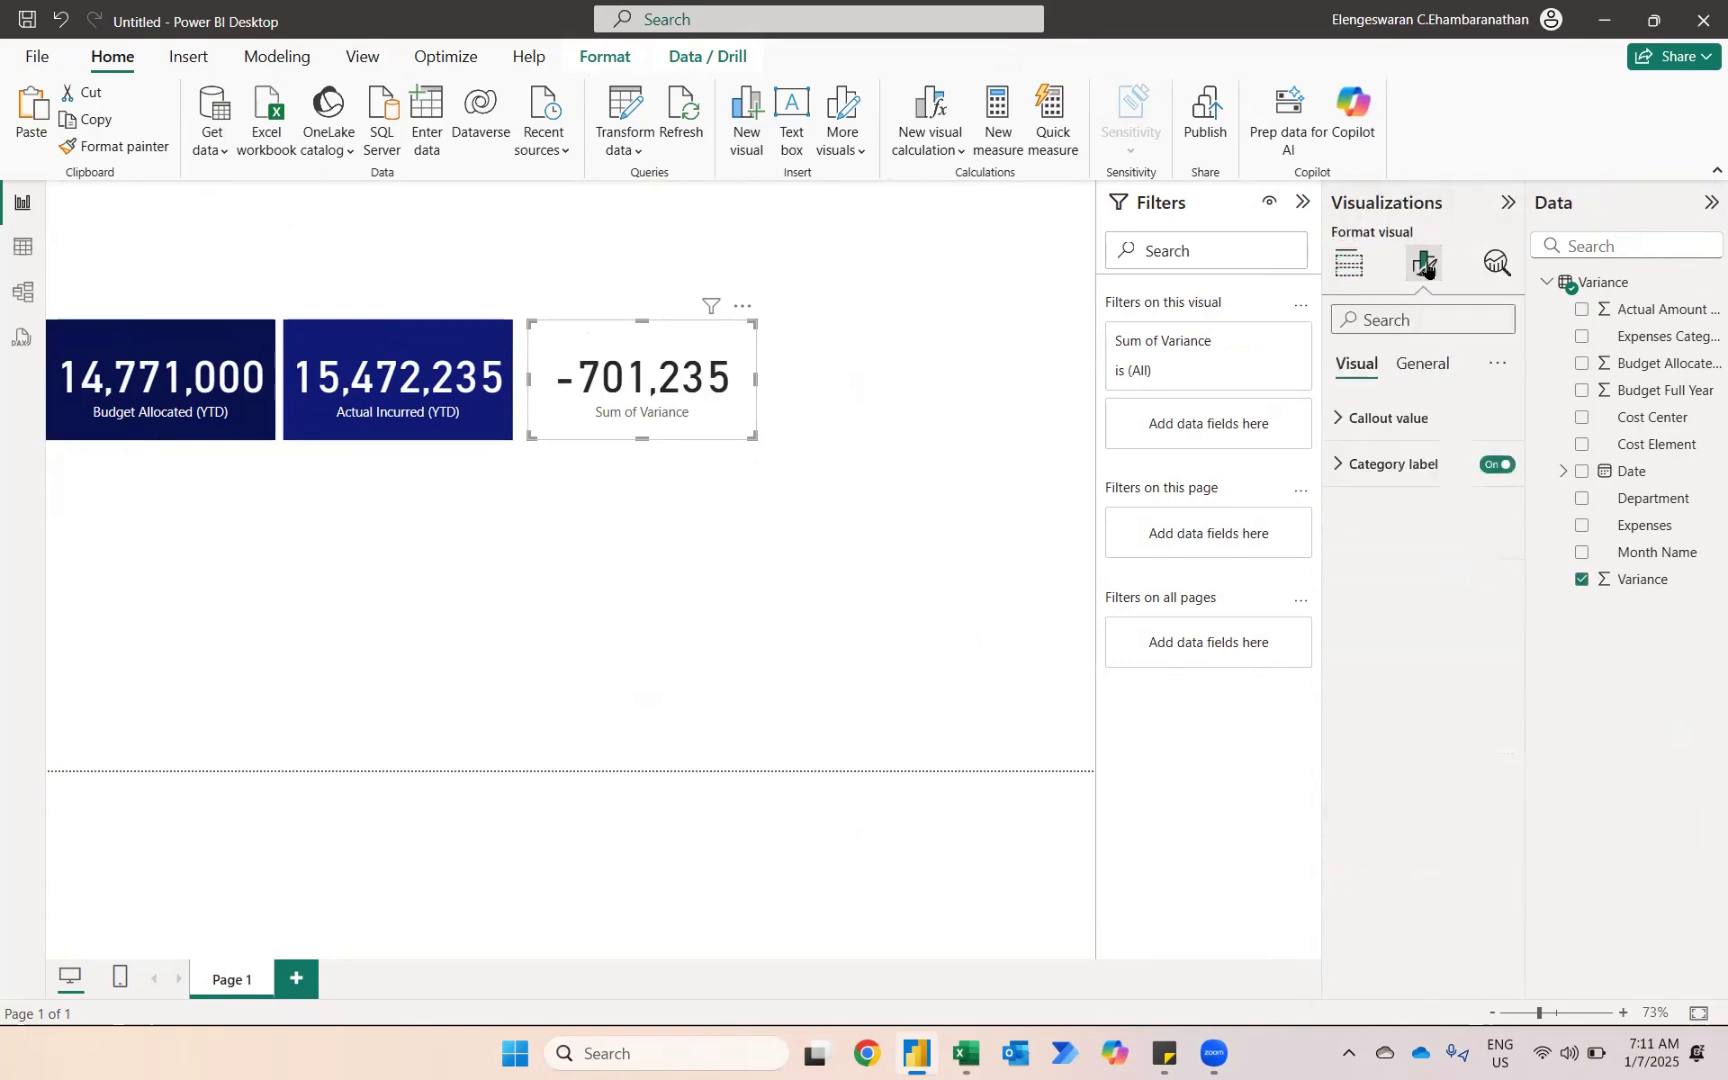
left_click(1424, 365)
left_click(1365, 509)
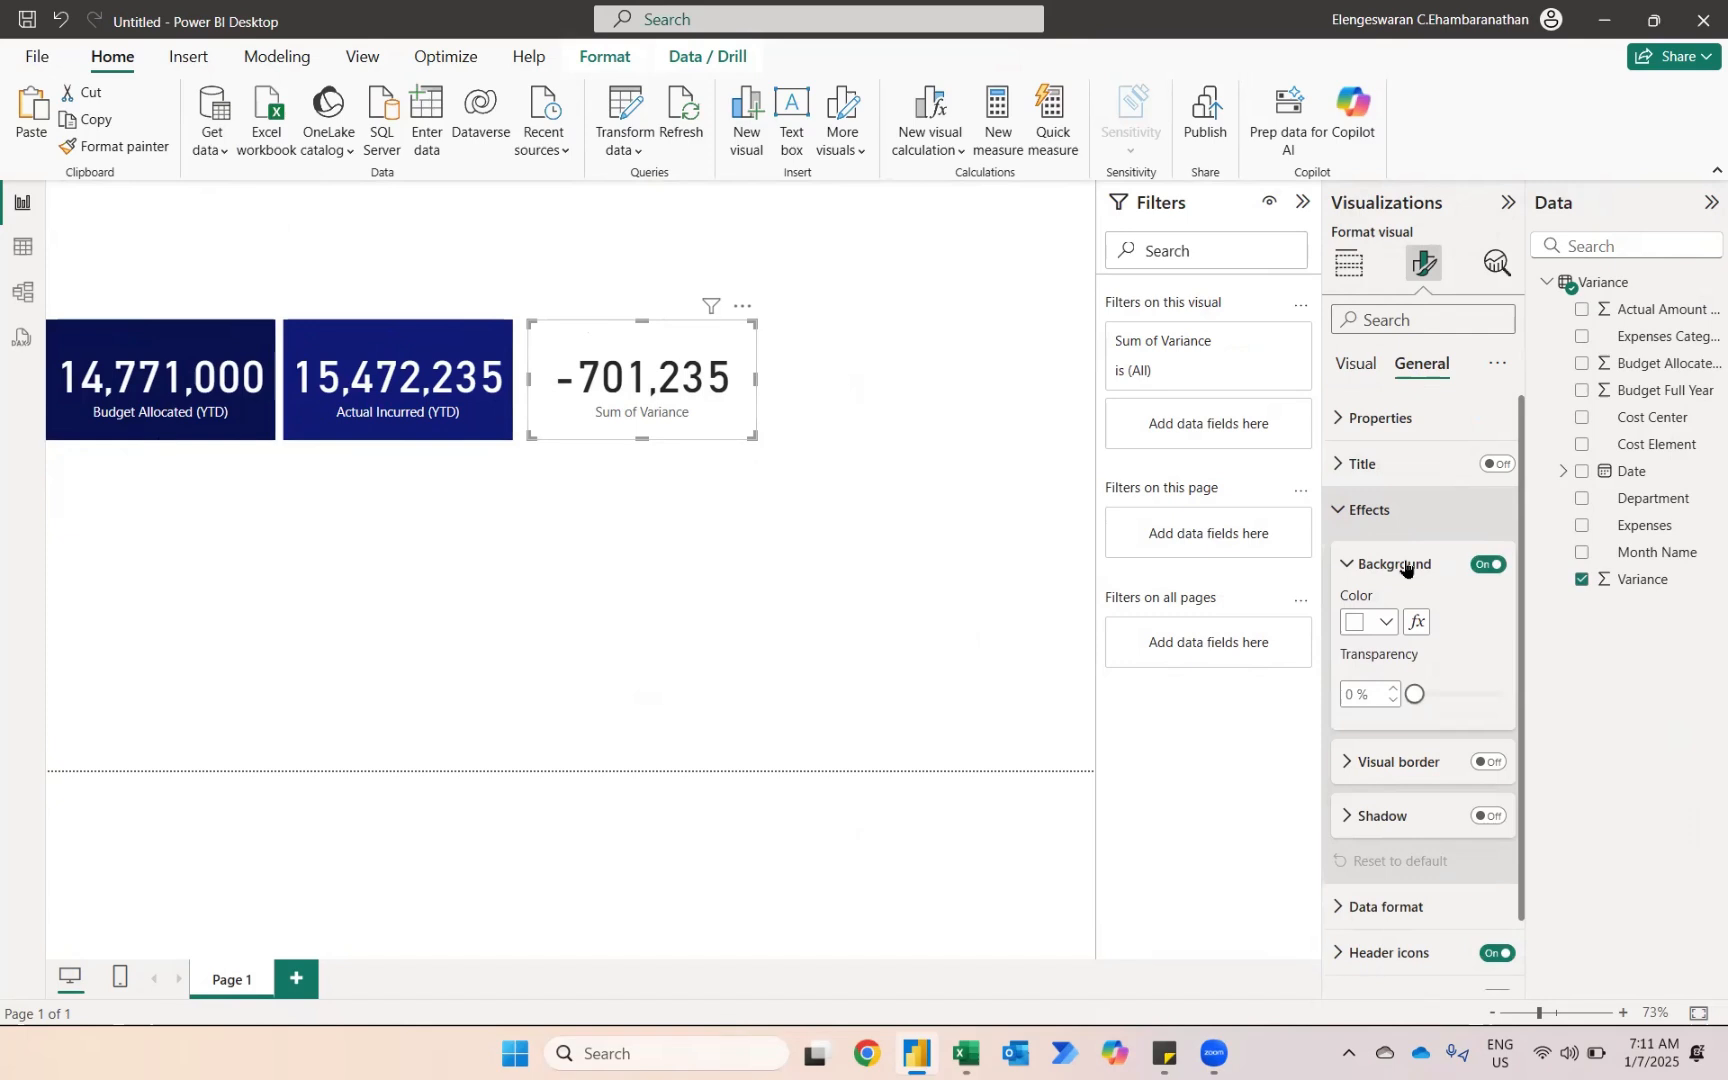
left_click(1385, 622)
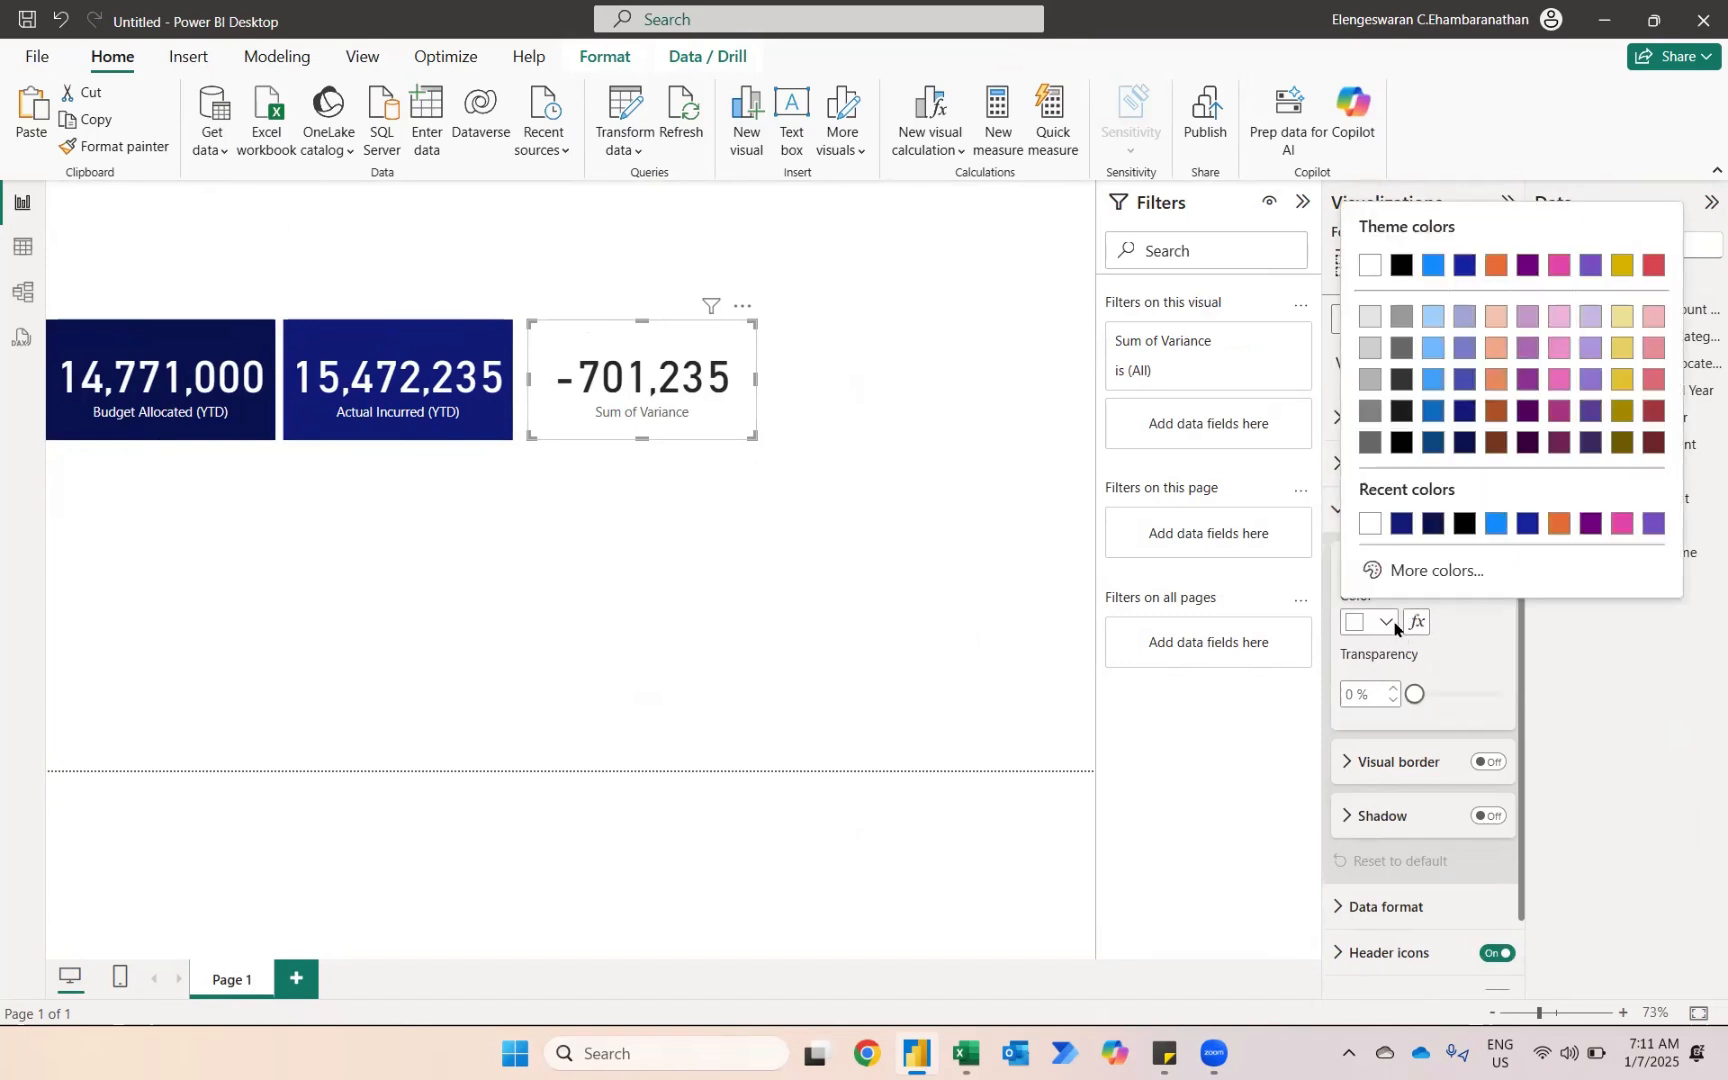
left_click(1431, 268)
left_click(1350, 268)
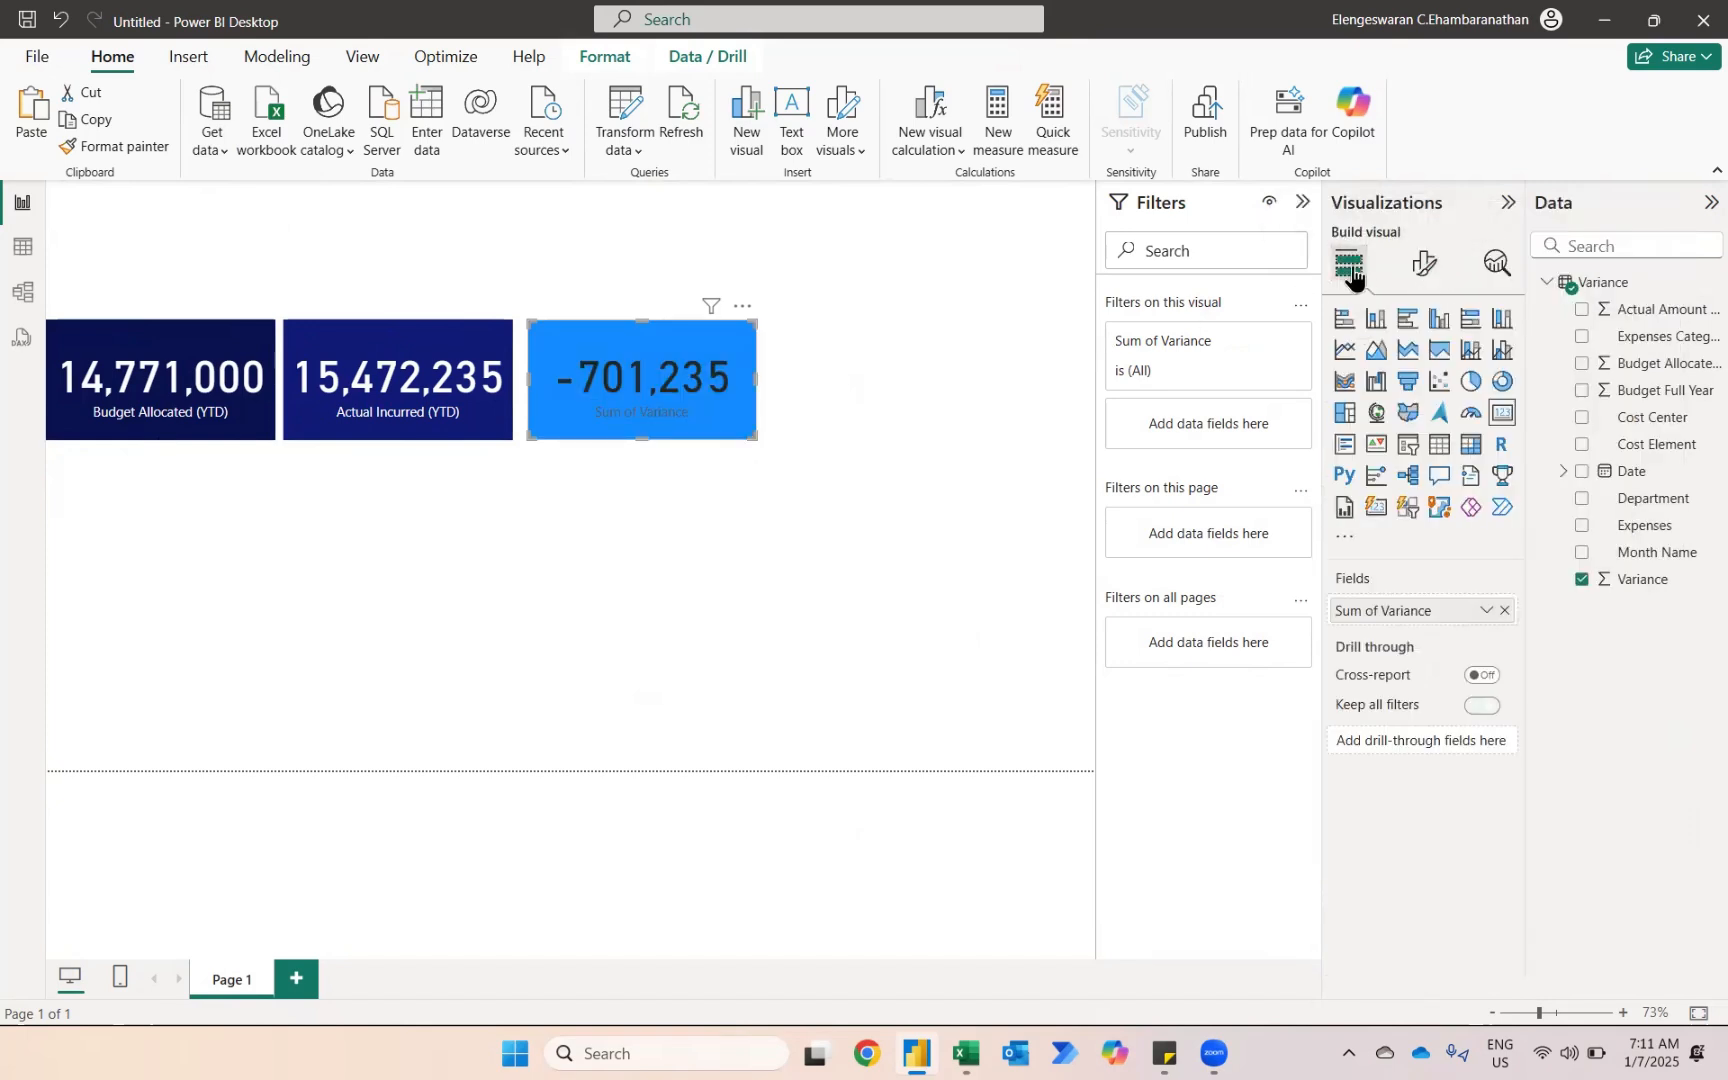
- Set the category label color of the Sum of Variance card to black
left_click(1424, 265)
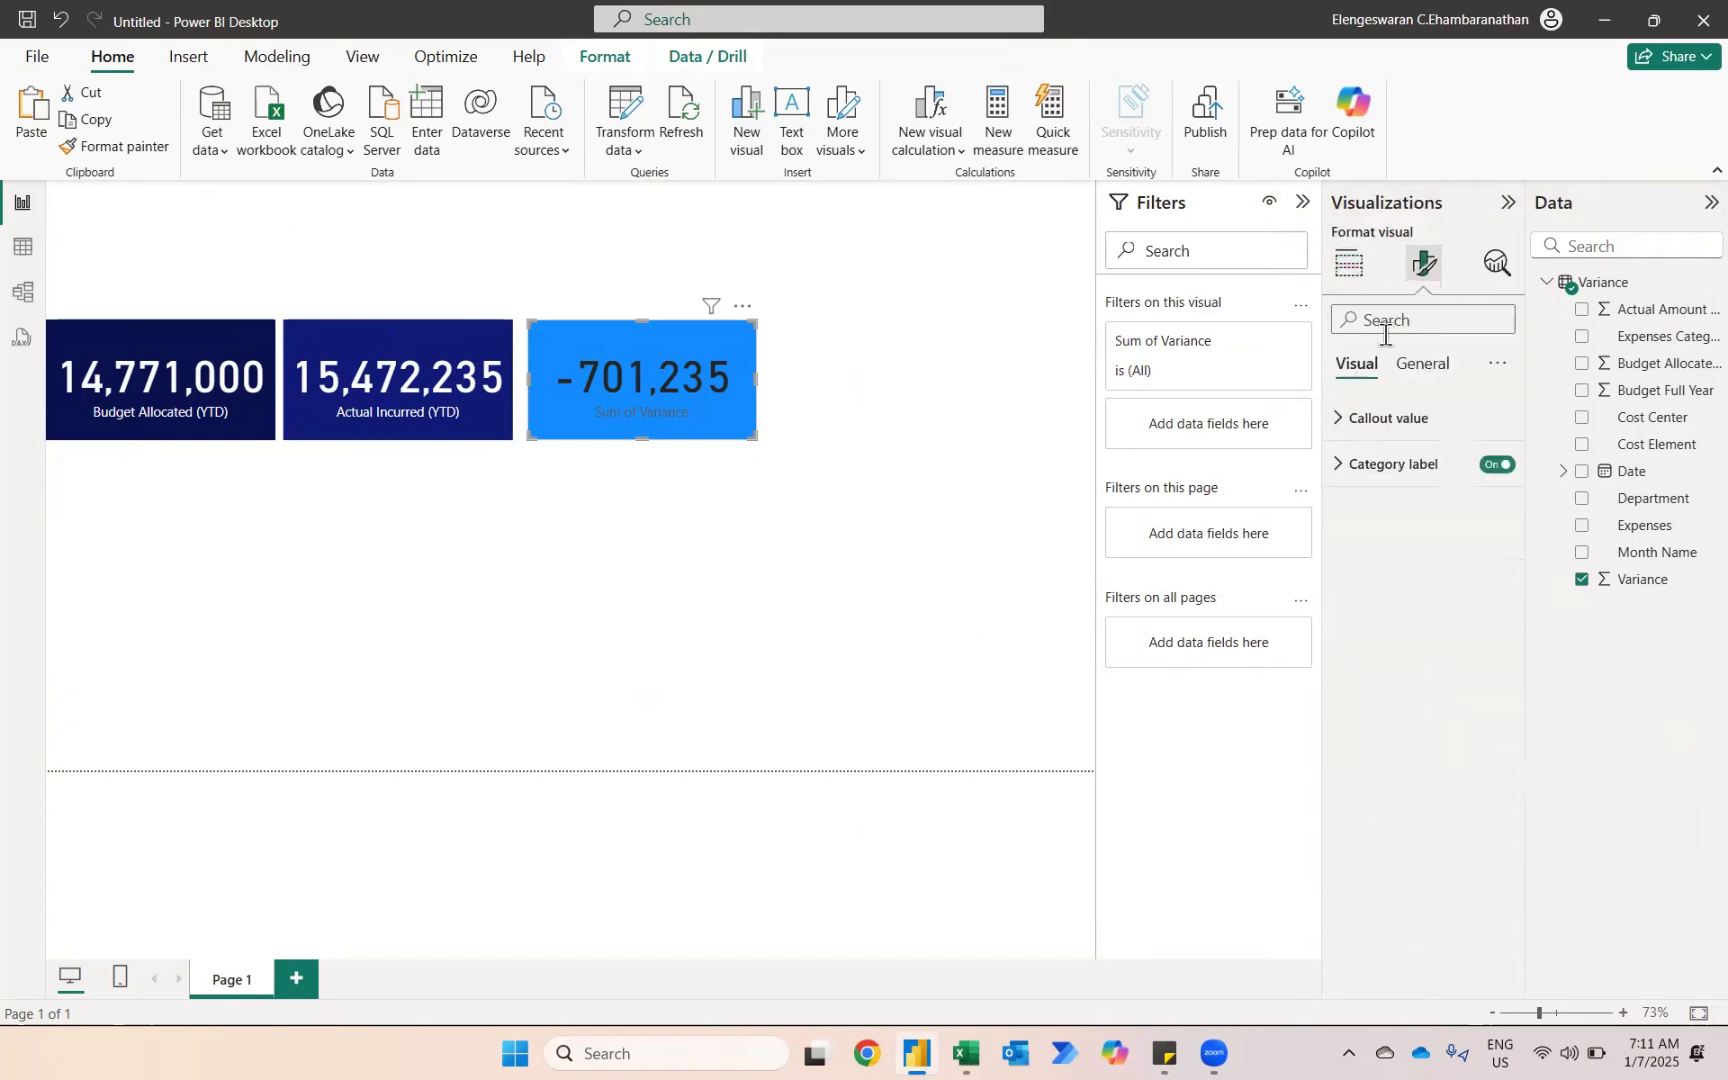
left_click(1362, 465)
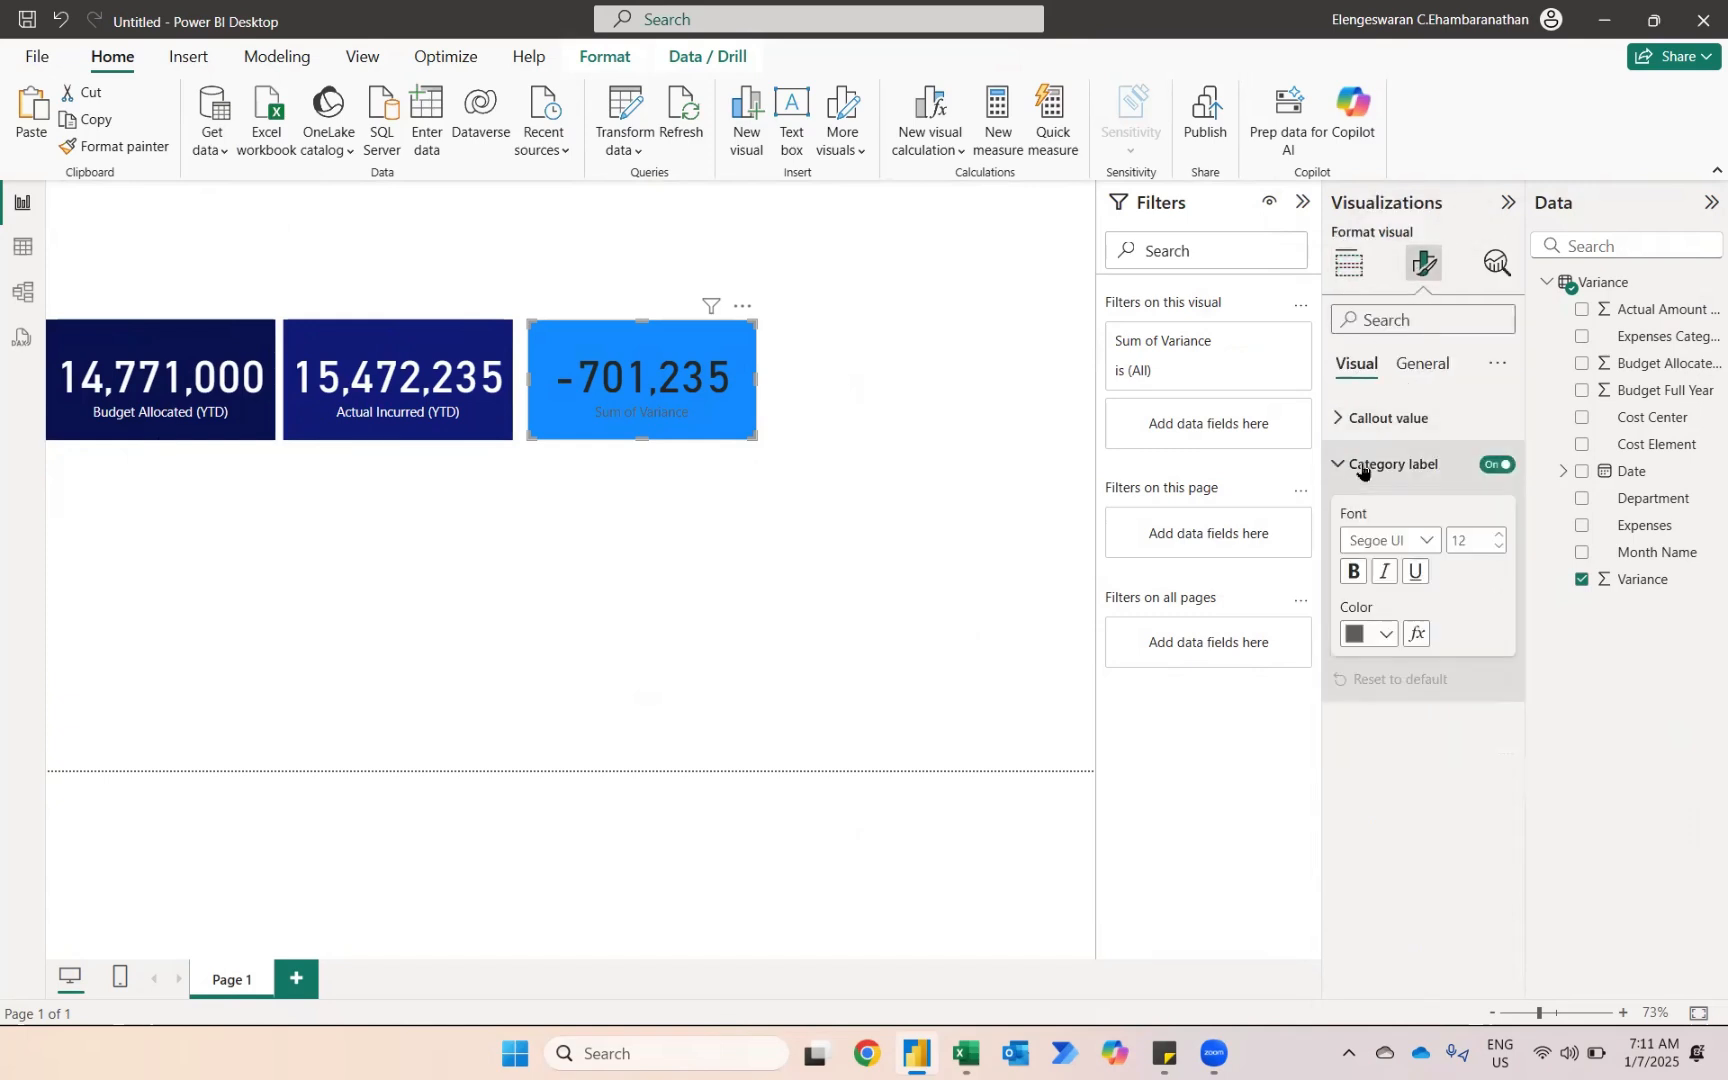
left_click(1384, 632)
left_click(1401, 275)
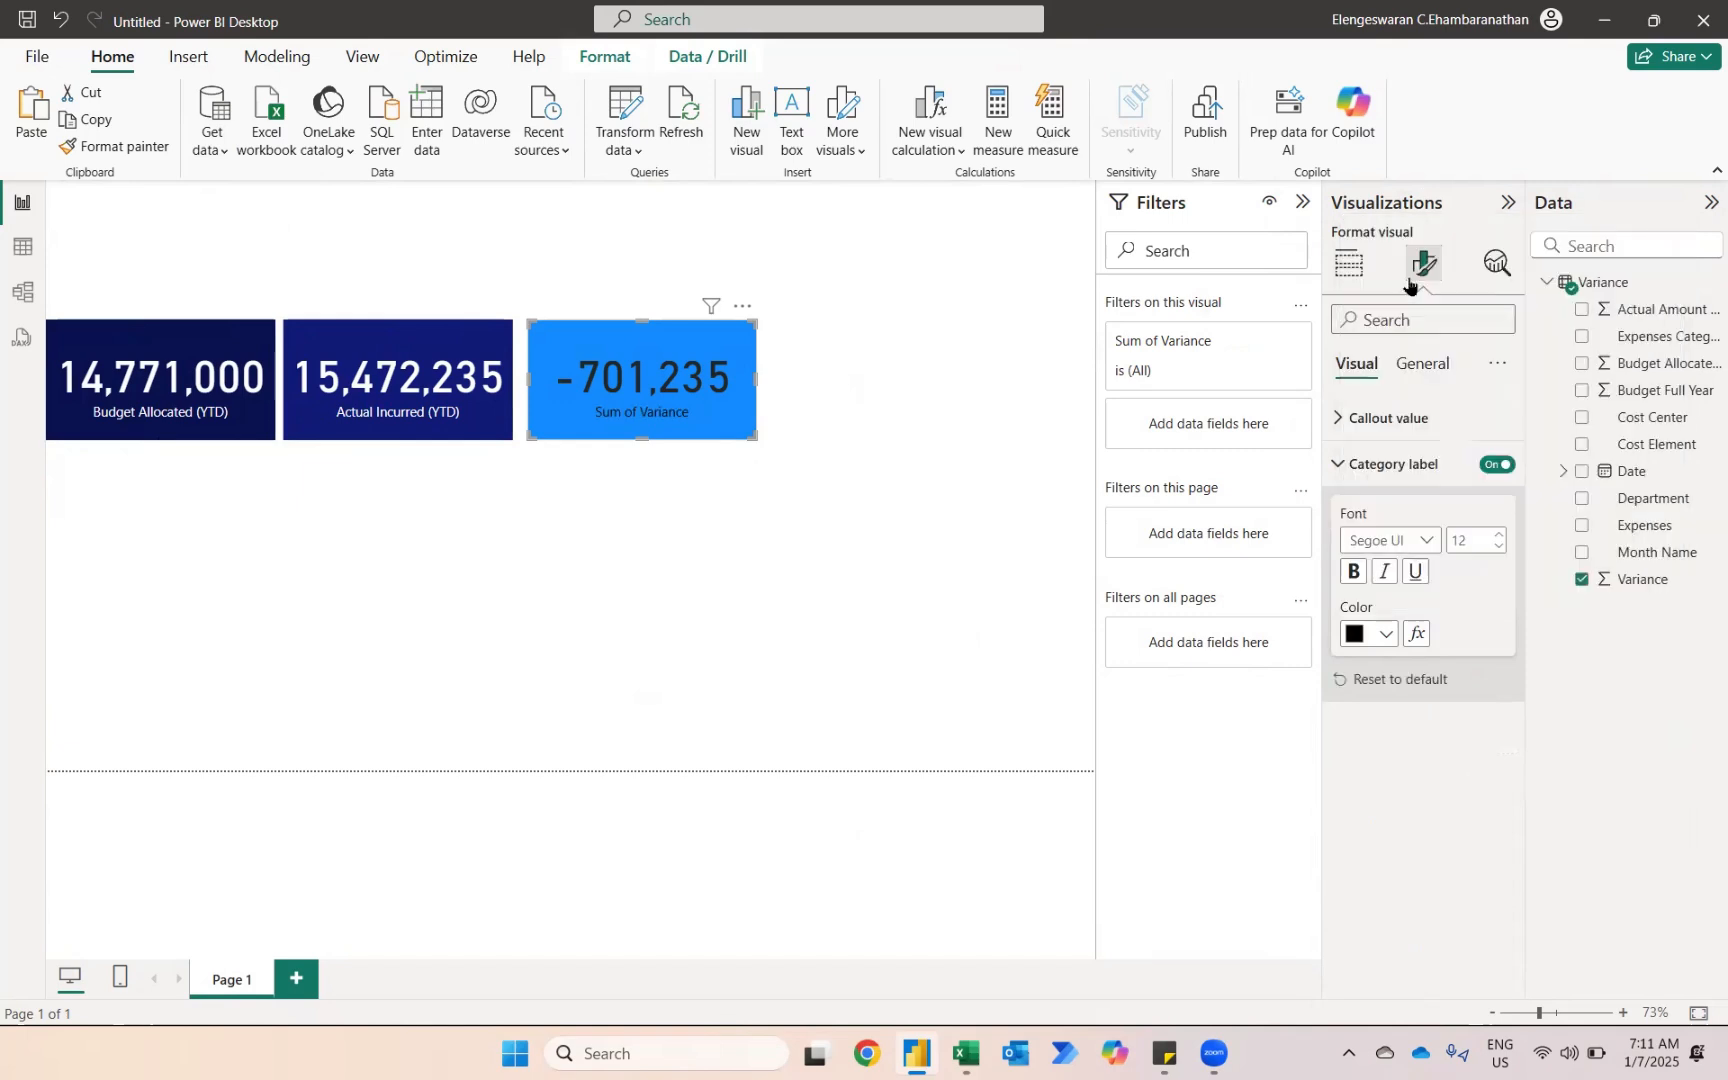
- Rename the third card's field to "Variance", removing the "Sum of" prefix
left_click(1349, 264)
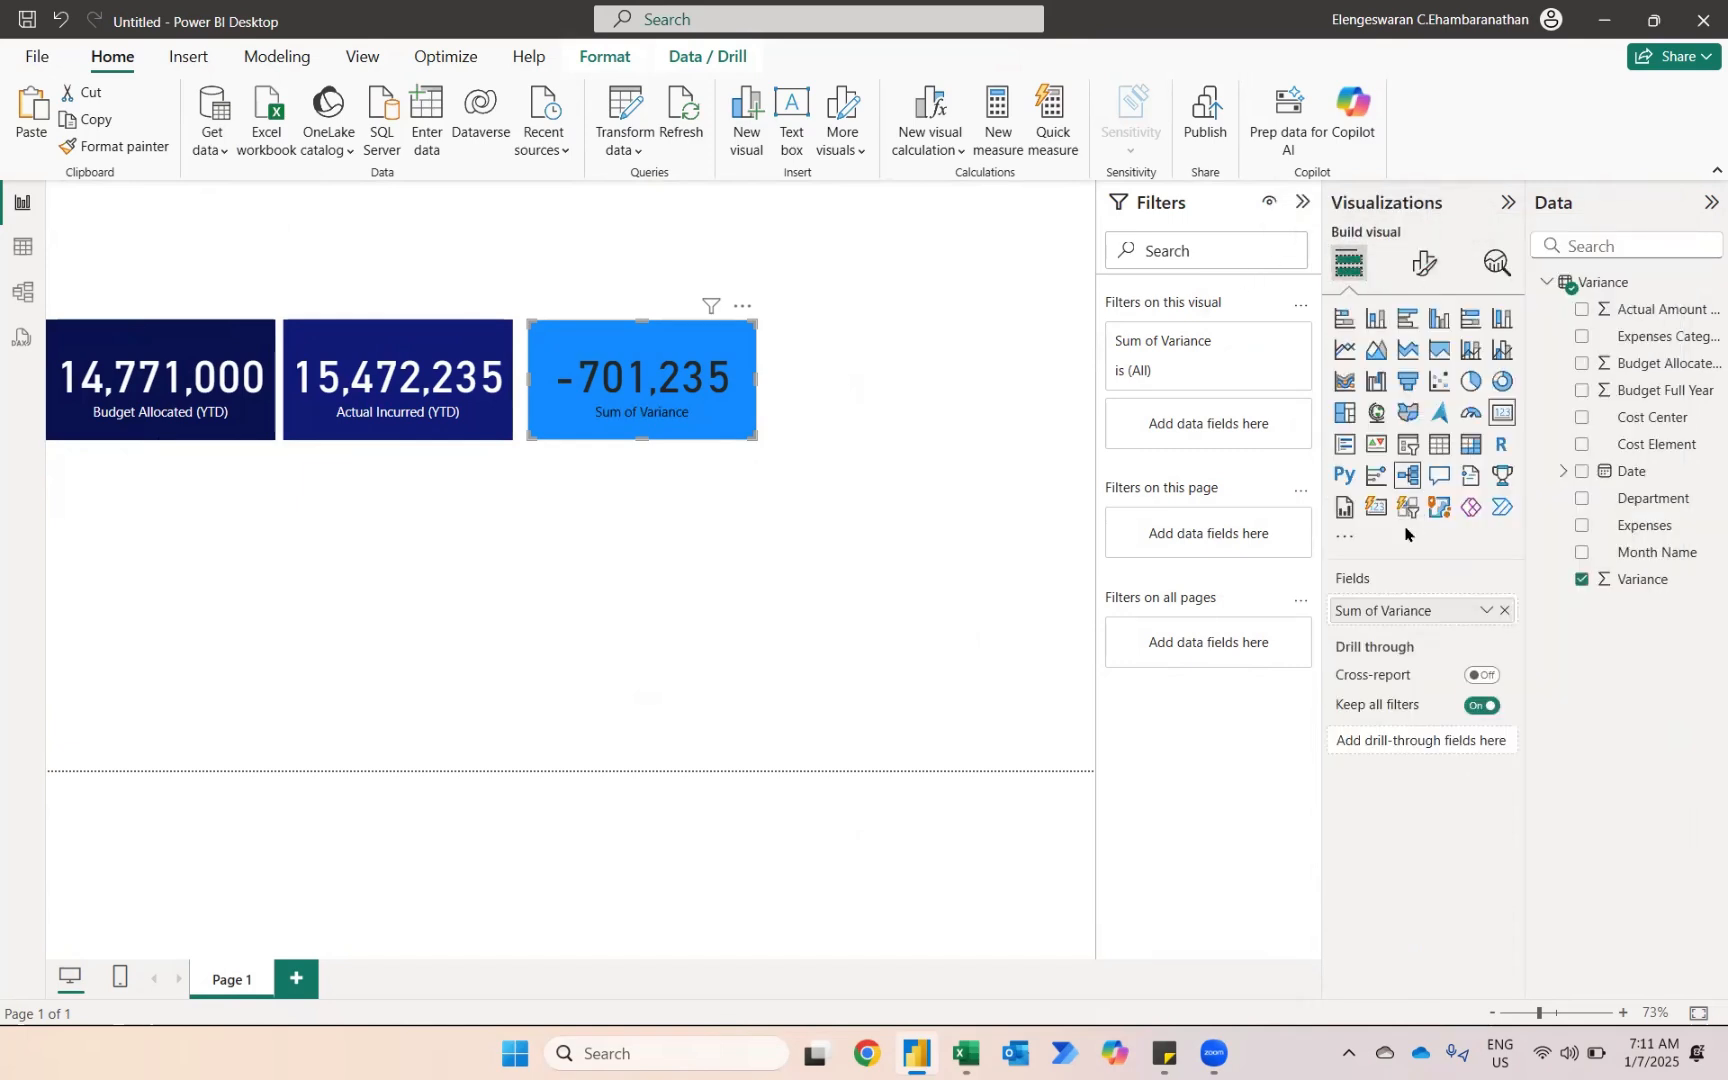
double_click(1381, 612)
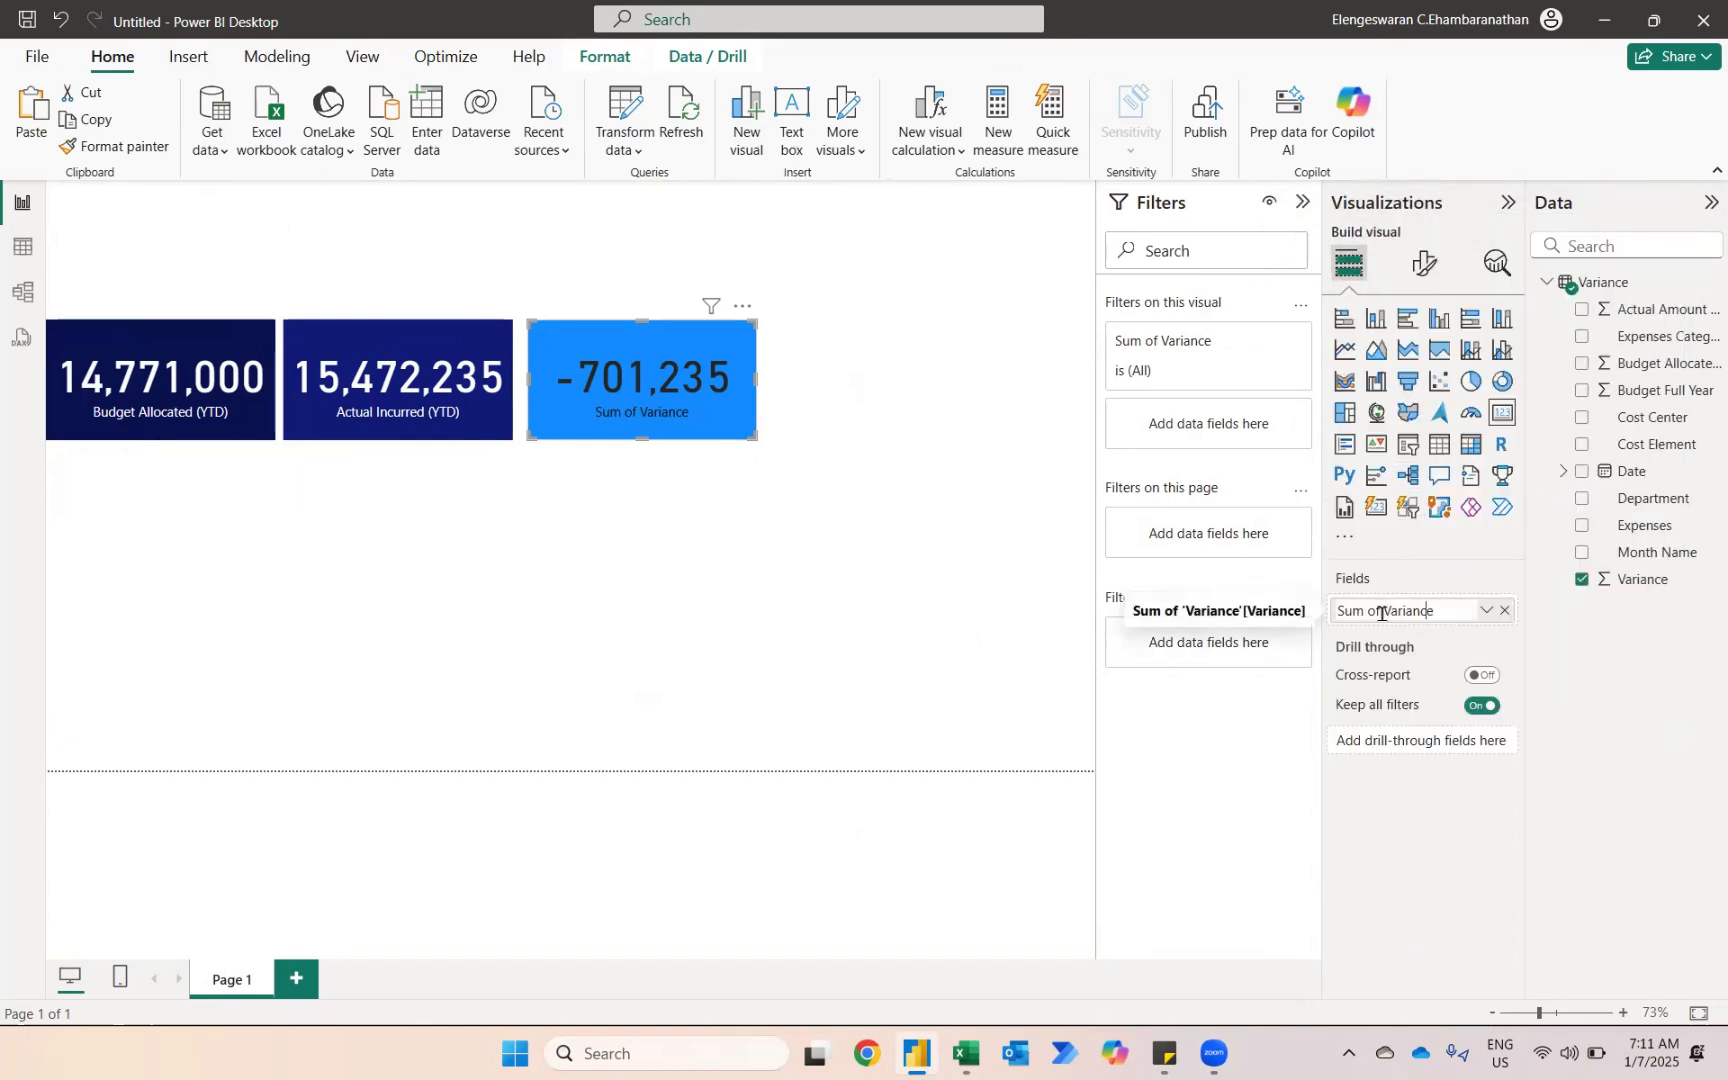
left_click(1381, 612)
key("shift+Home")
key("BackSpace")
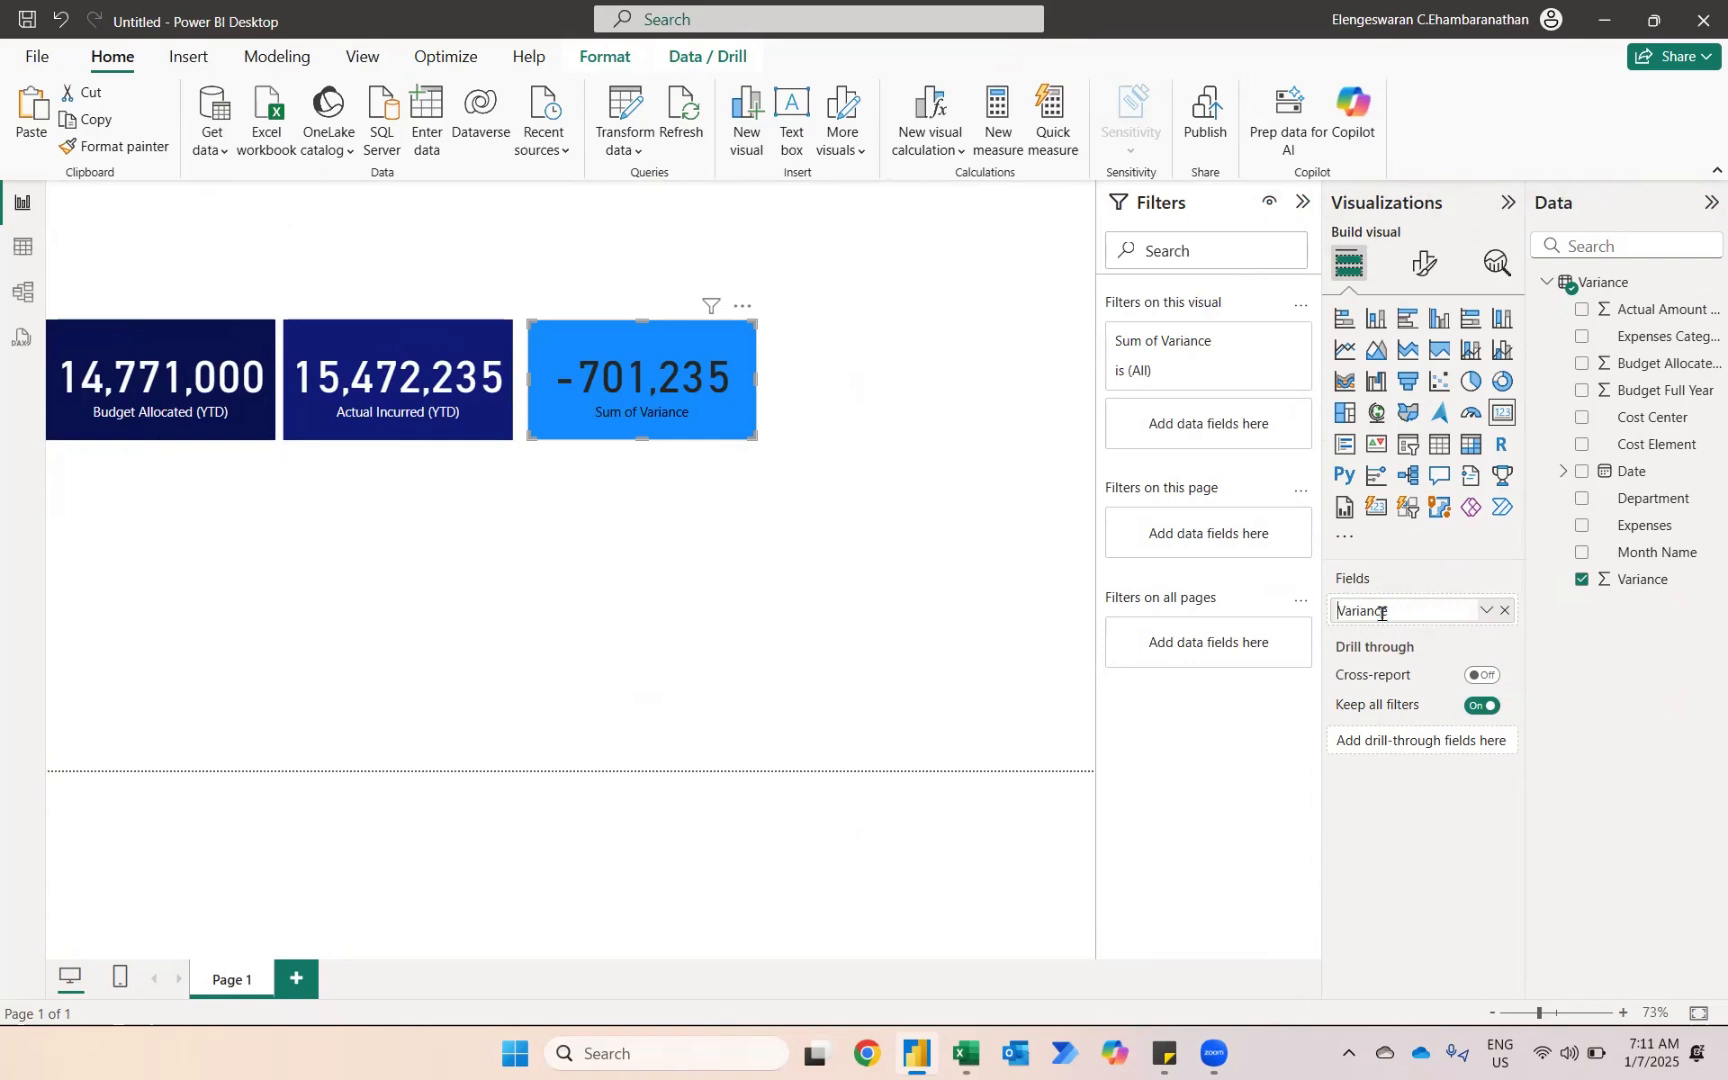
key("Return")
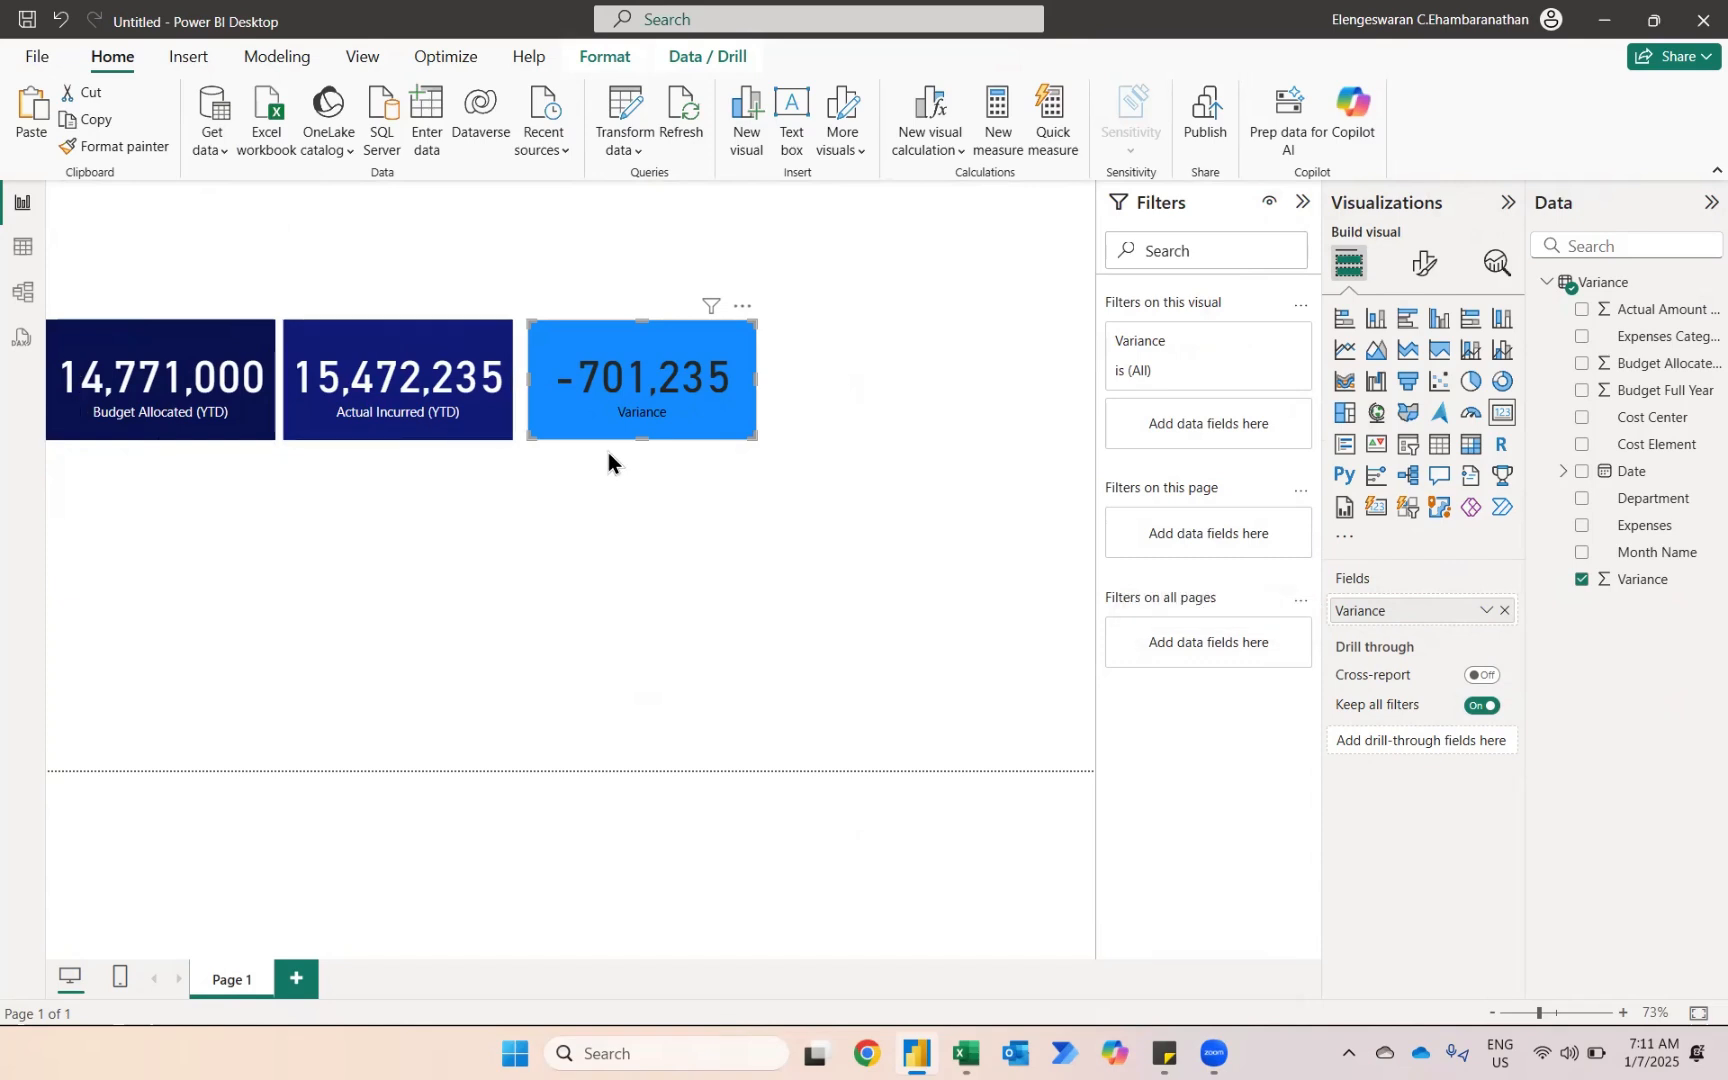
- Insert a clustered column chart directly below the cards and enlarge it to fill the page width down to the bottom edge
left_click(401, 522)
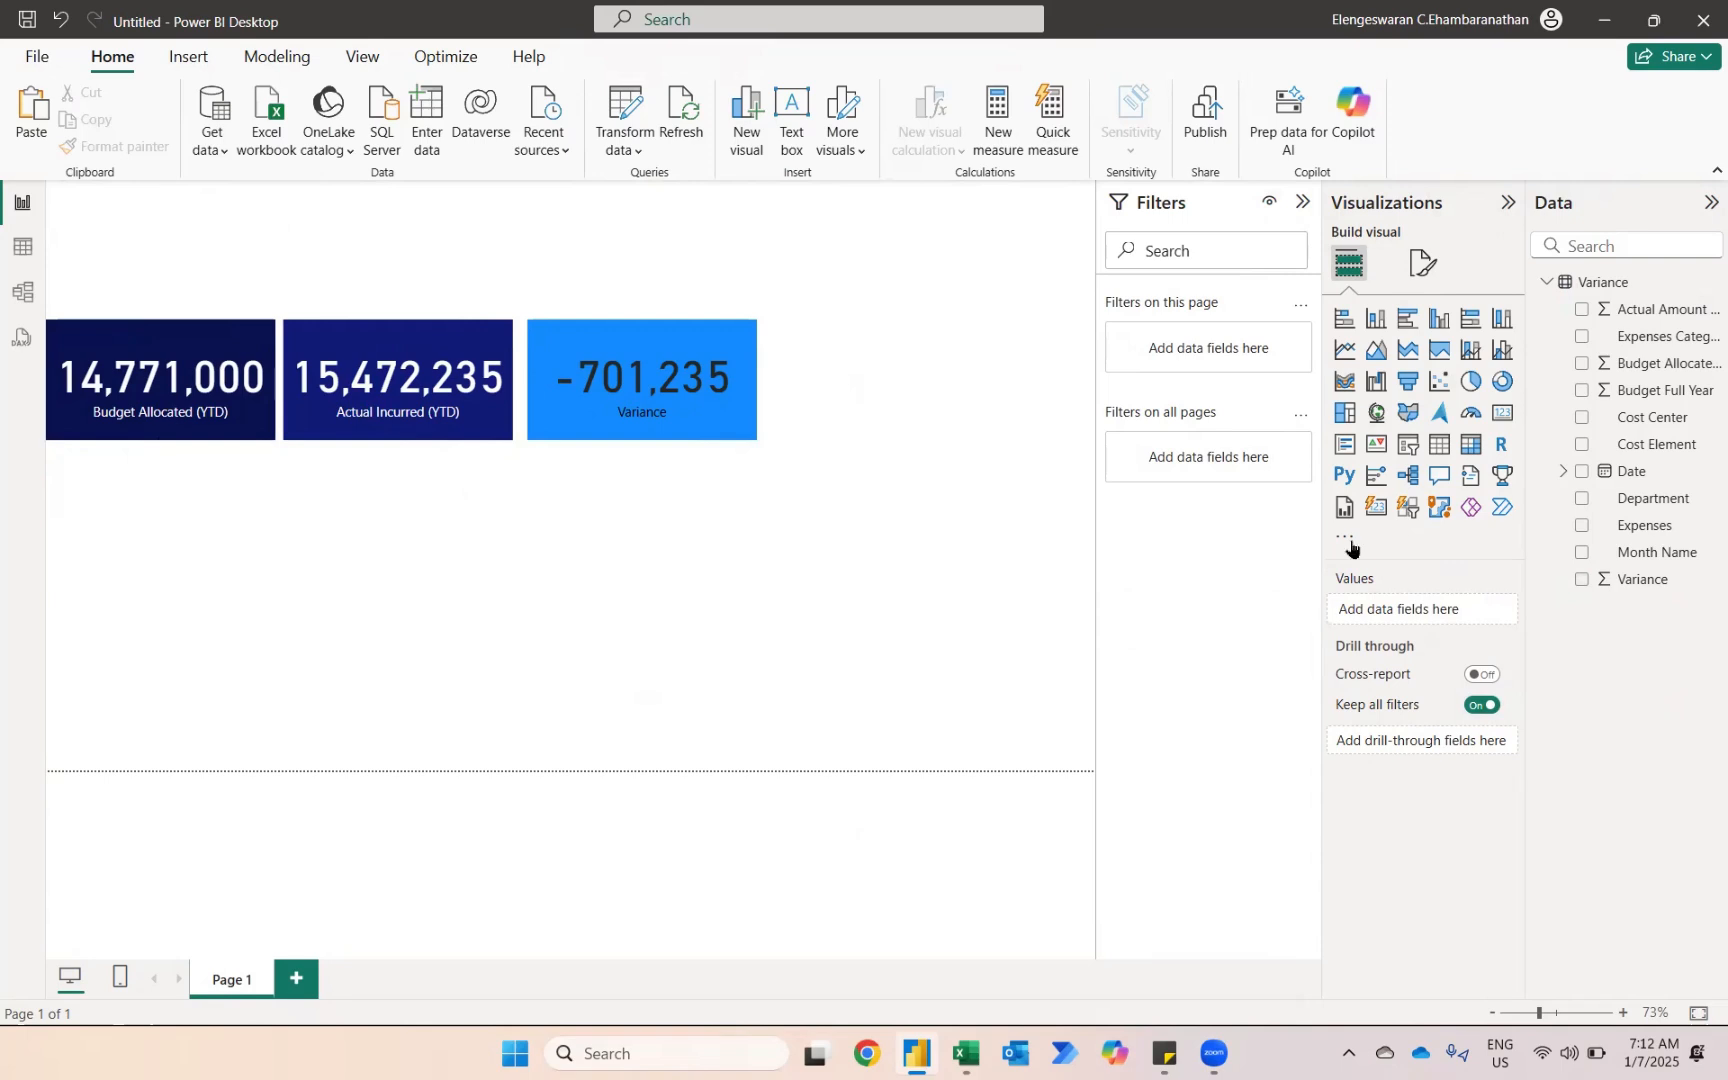
left_click(1438, 320)
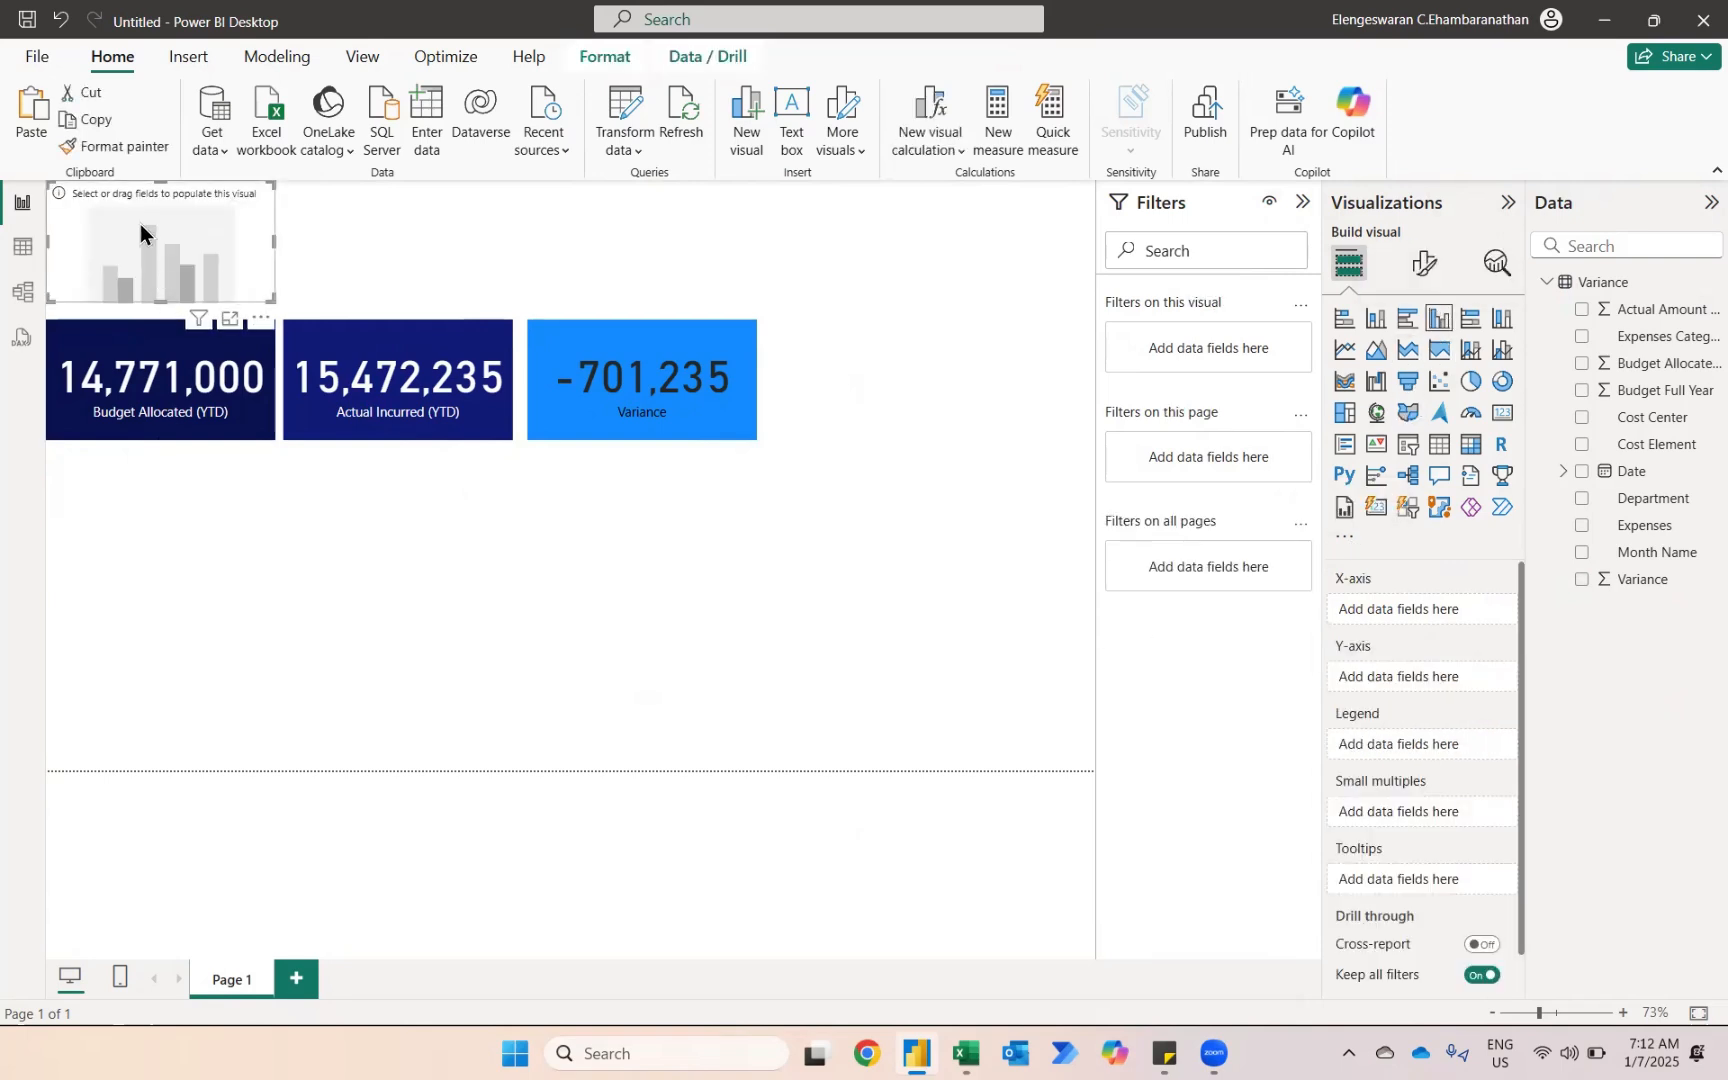
left_click_drag(140, 224, 136, 483)
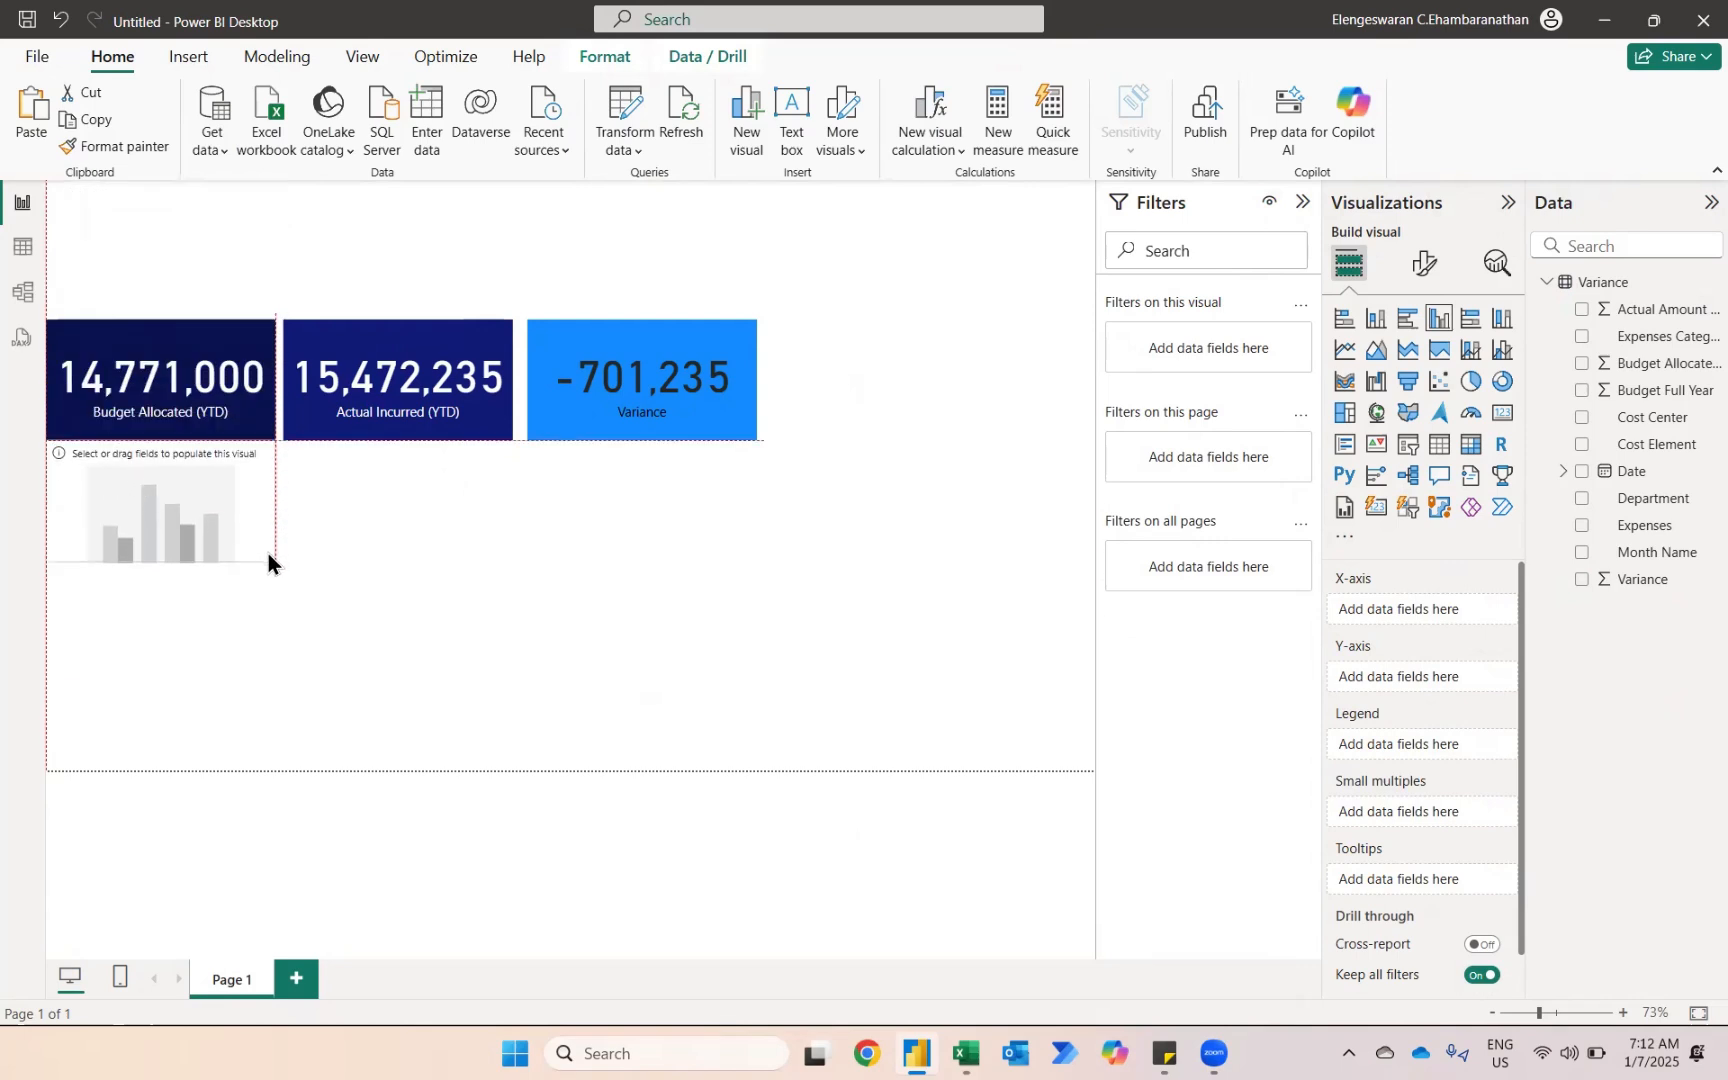
left_click_drag(269, 554, 1133, 778)
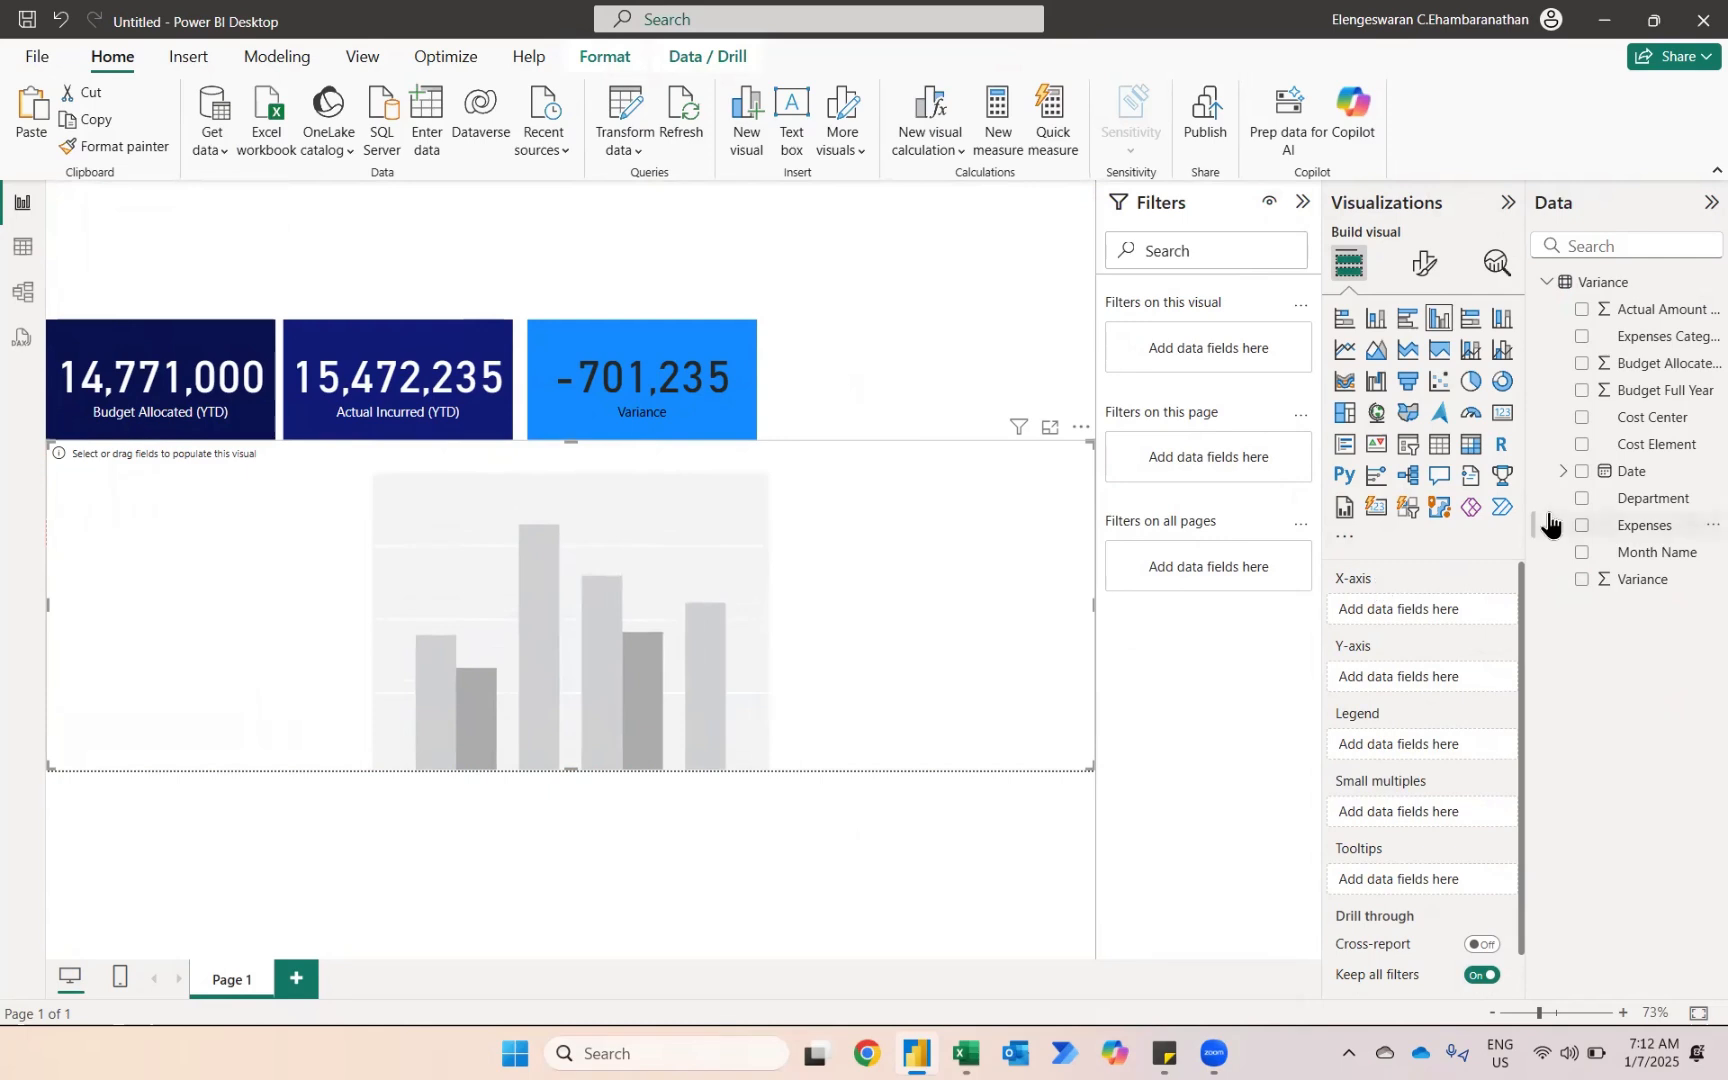
- Plot Budget Allocated (YTD) and Actual Amount Incurred (YTD) by Expenses in the clustered column chart
left_click(1581, 527)
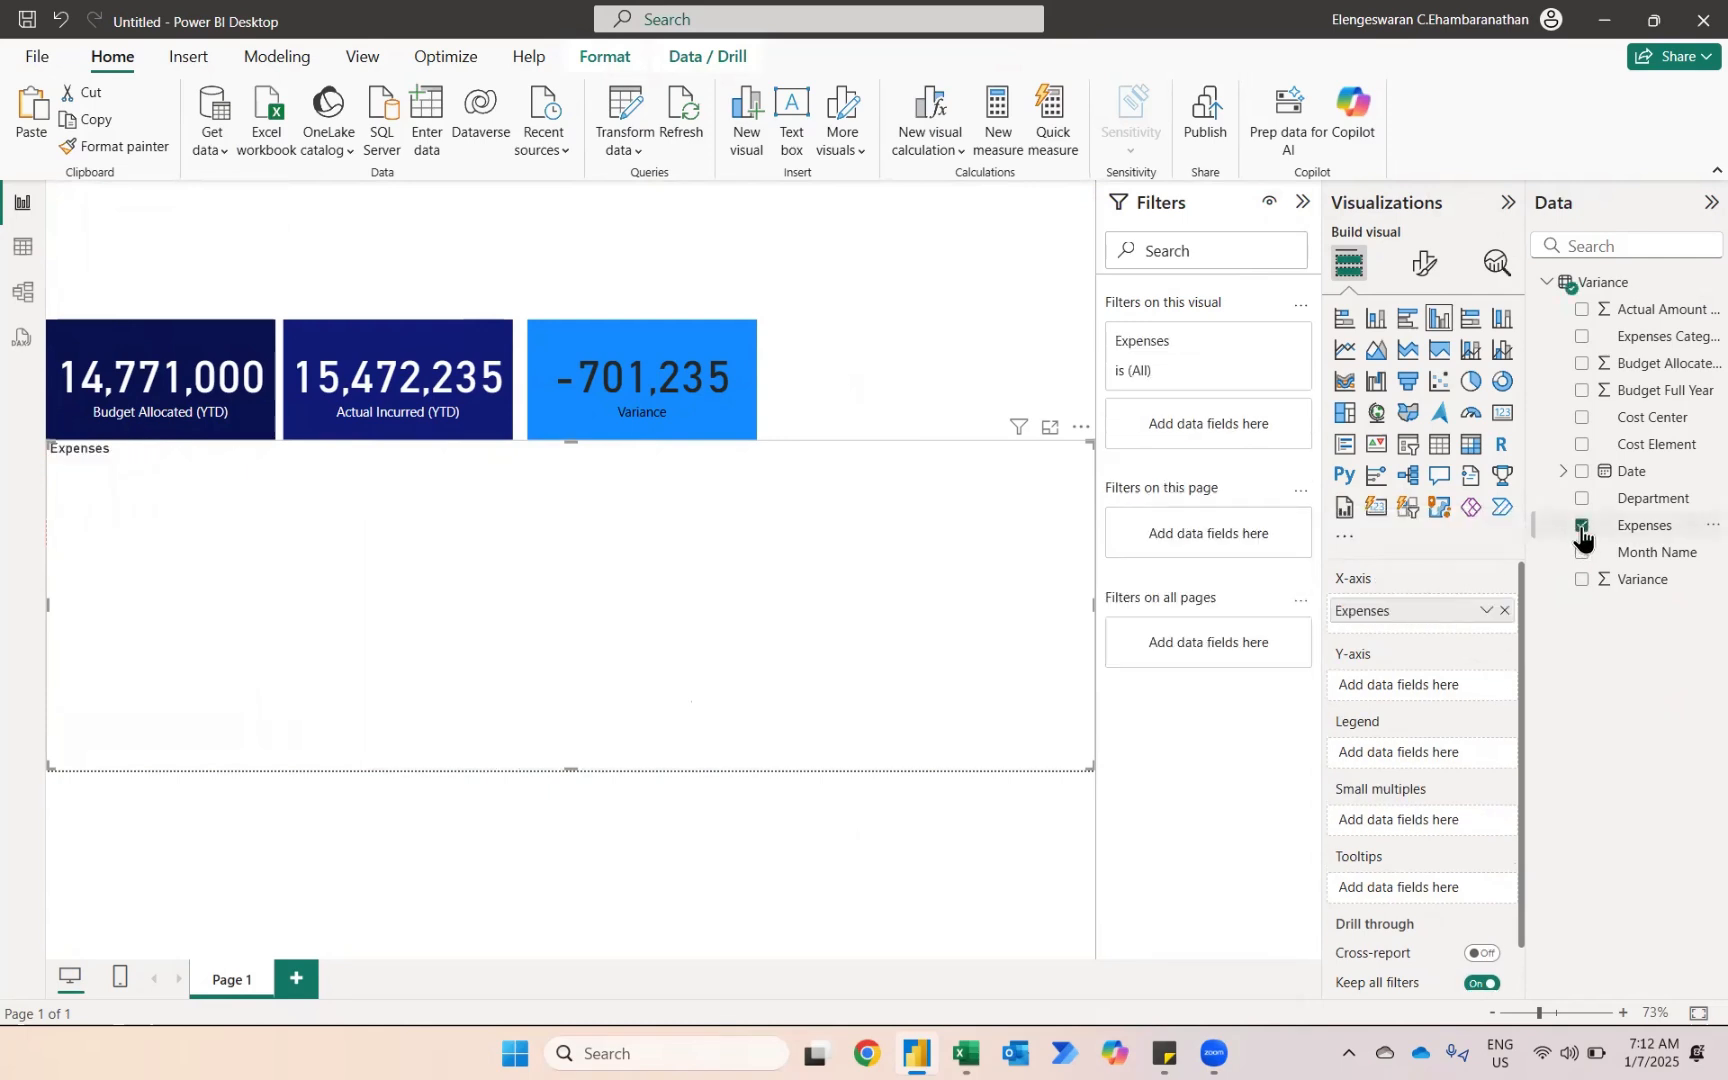
left_click(1581, 365)
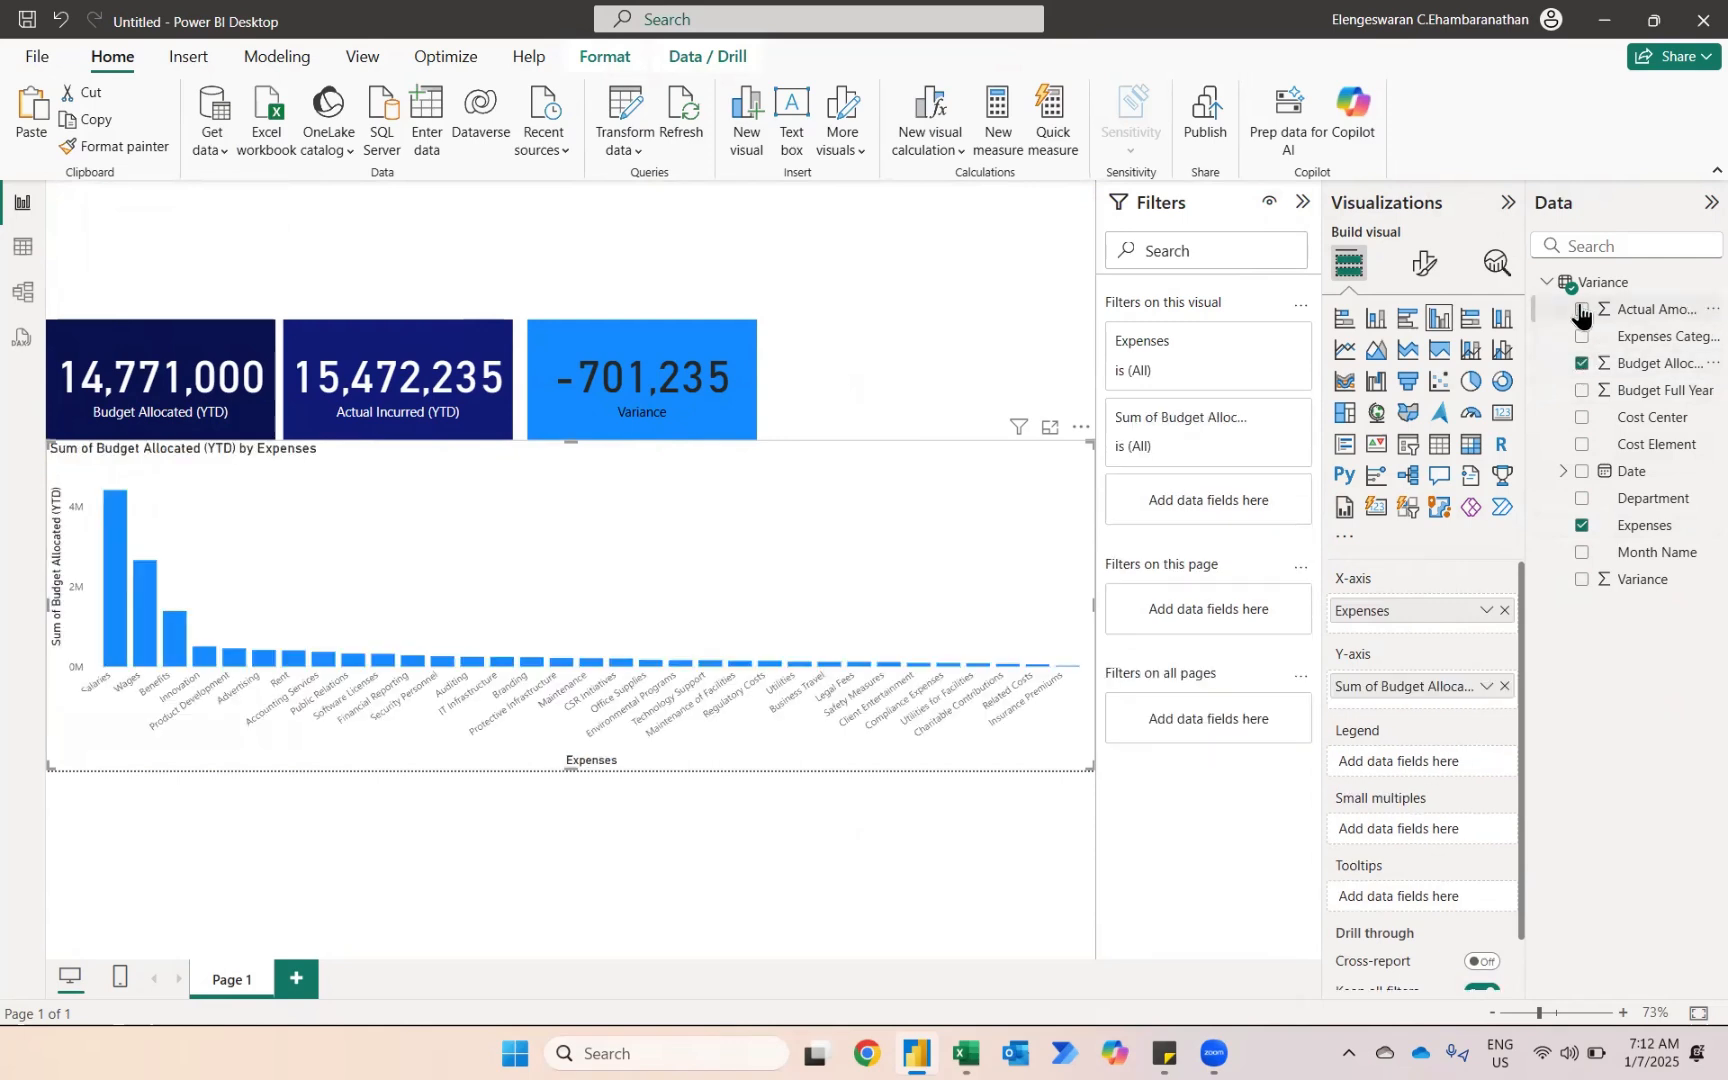
left_click(1581, 310)
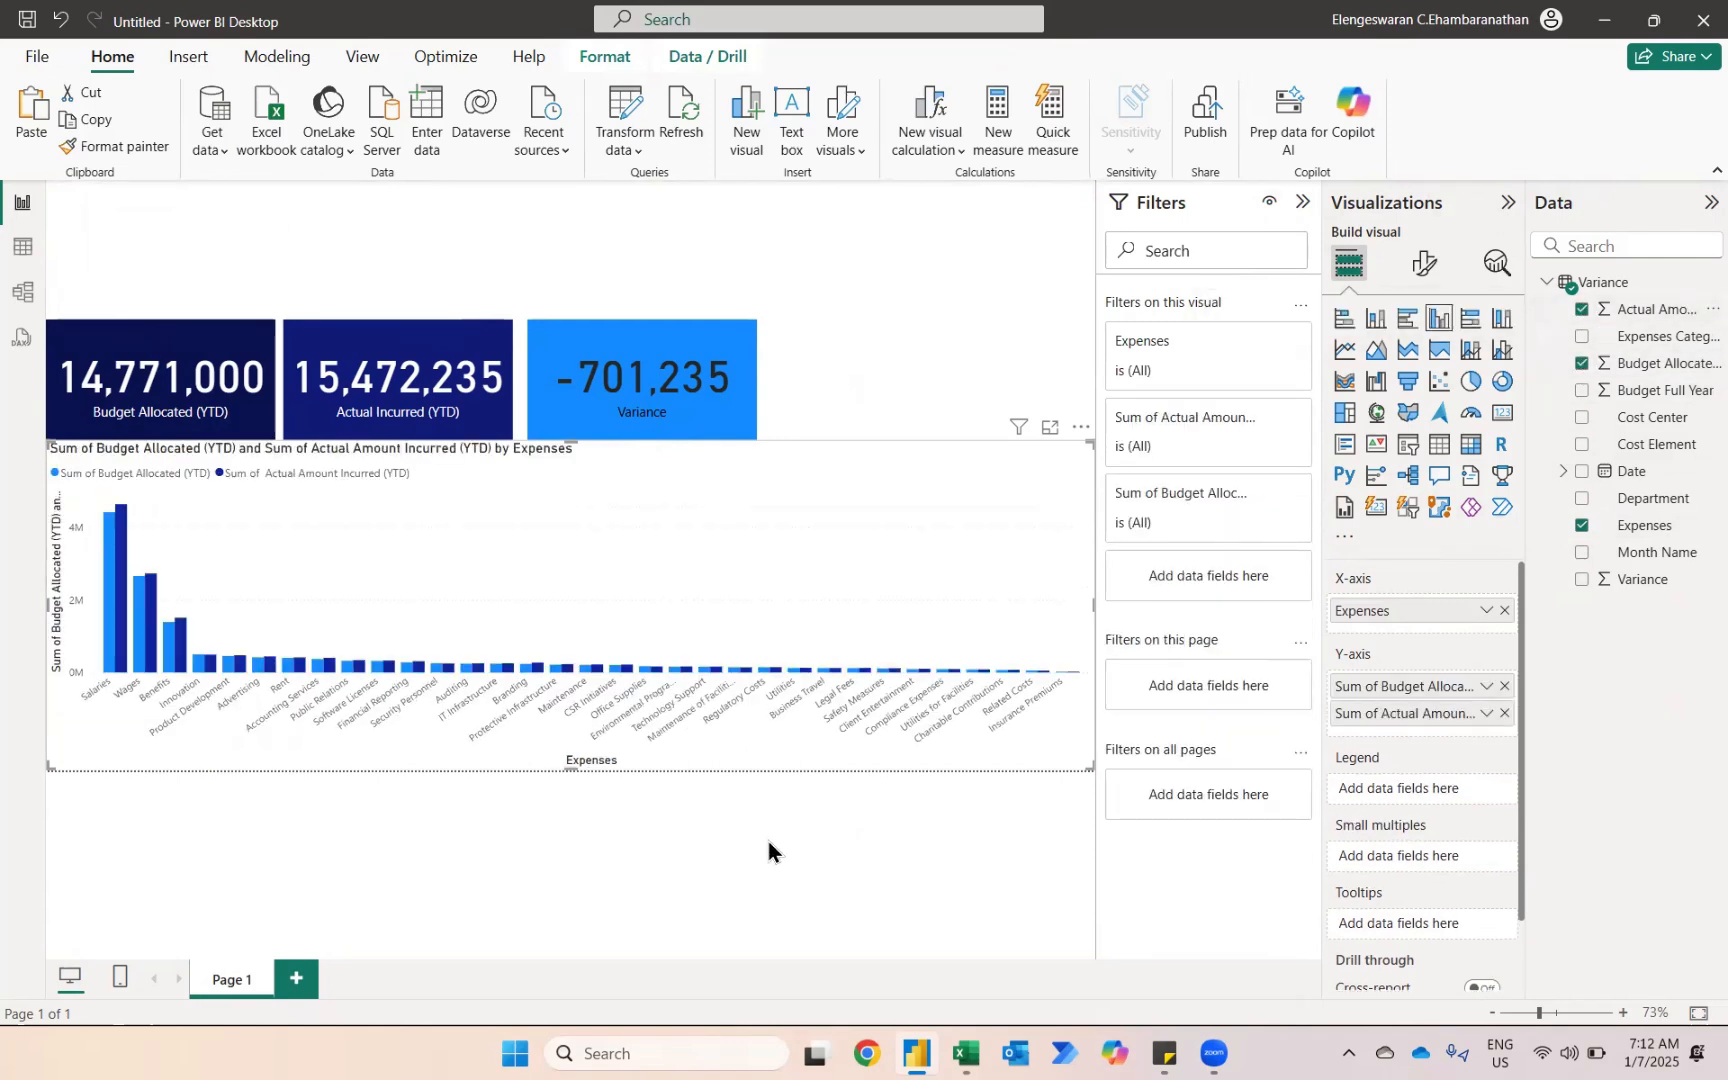
mouse_move(117, 588)
- Apply a Top N filter on Expenses to the column chart, showing the top 5 items by Sum of Variance
left_click(1255, 342)
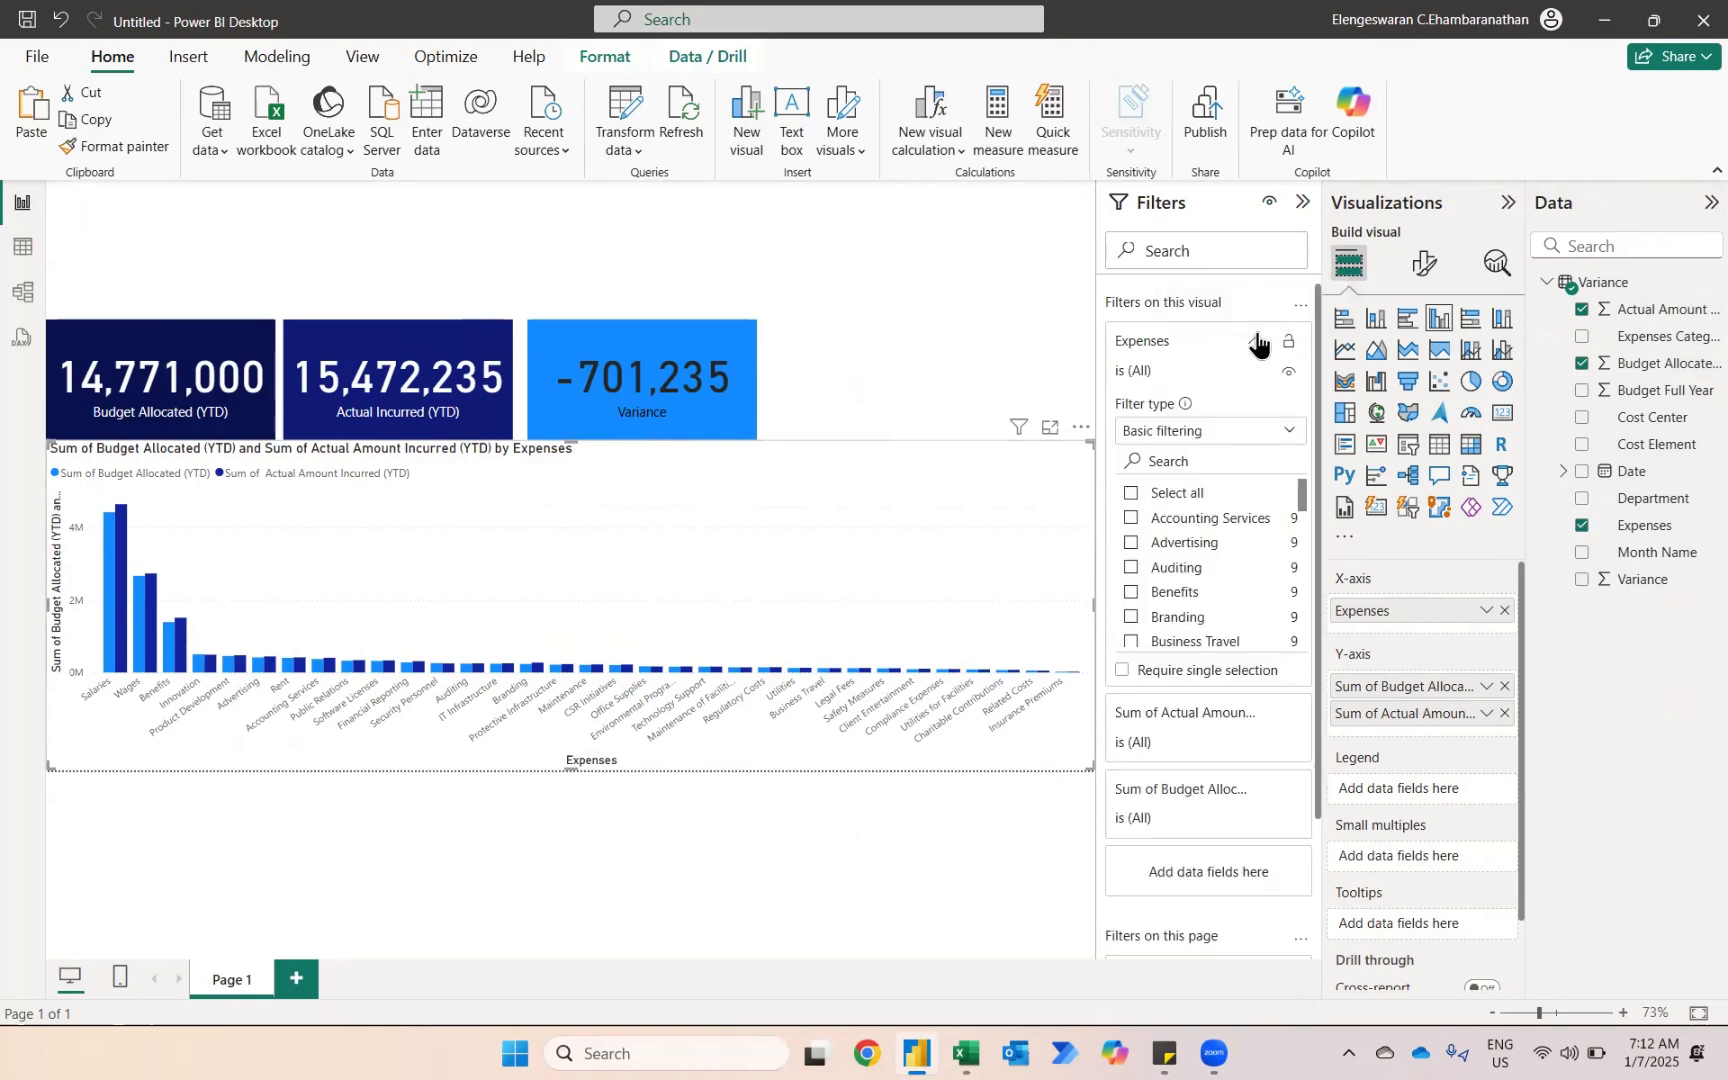
left_click(1240, 430)
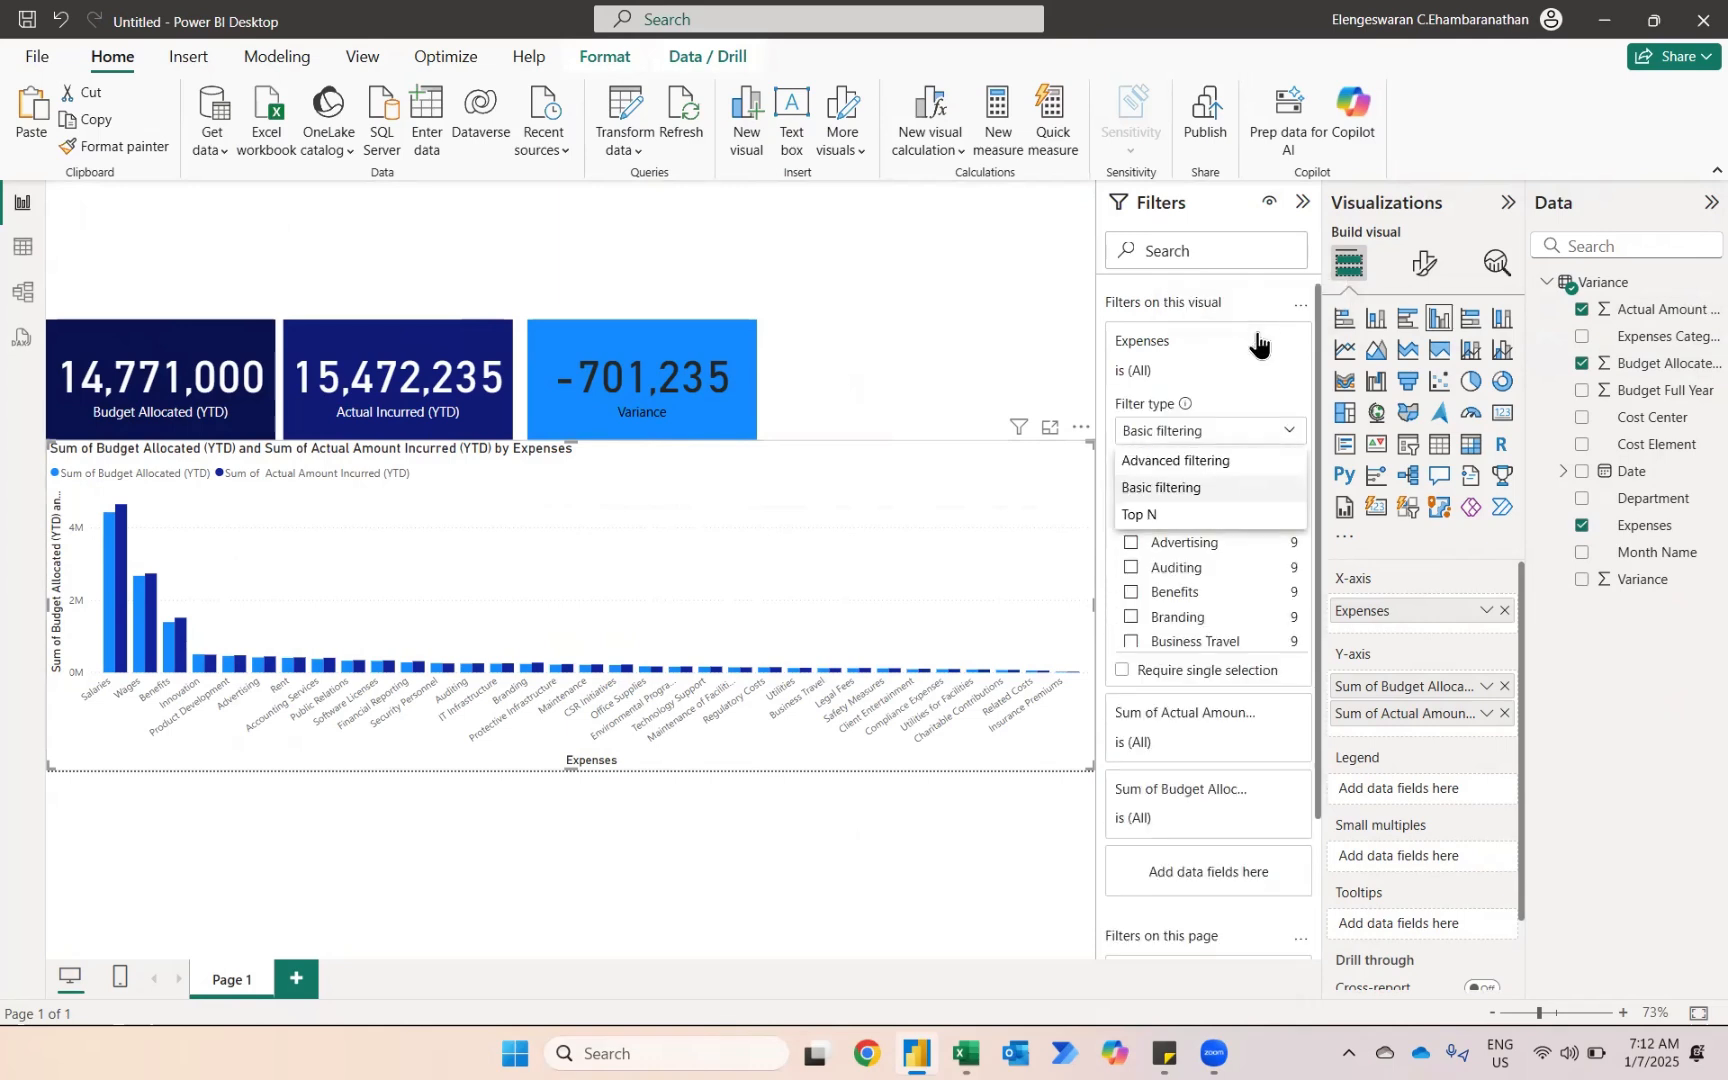
left_click(1177, 516)
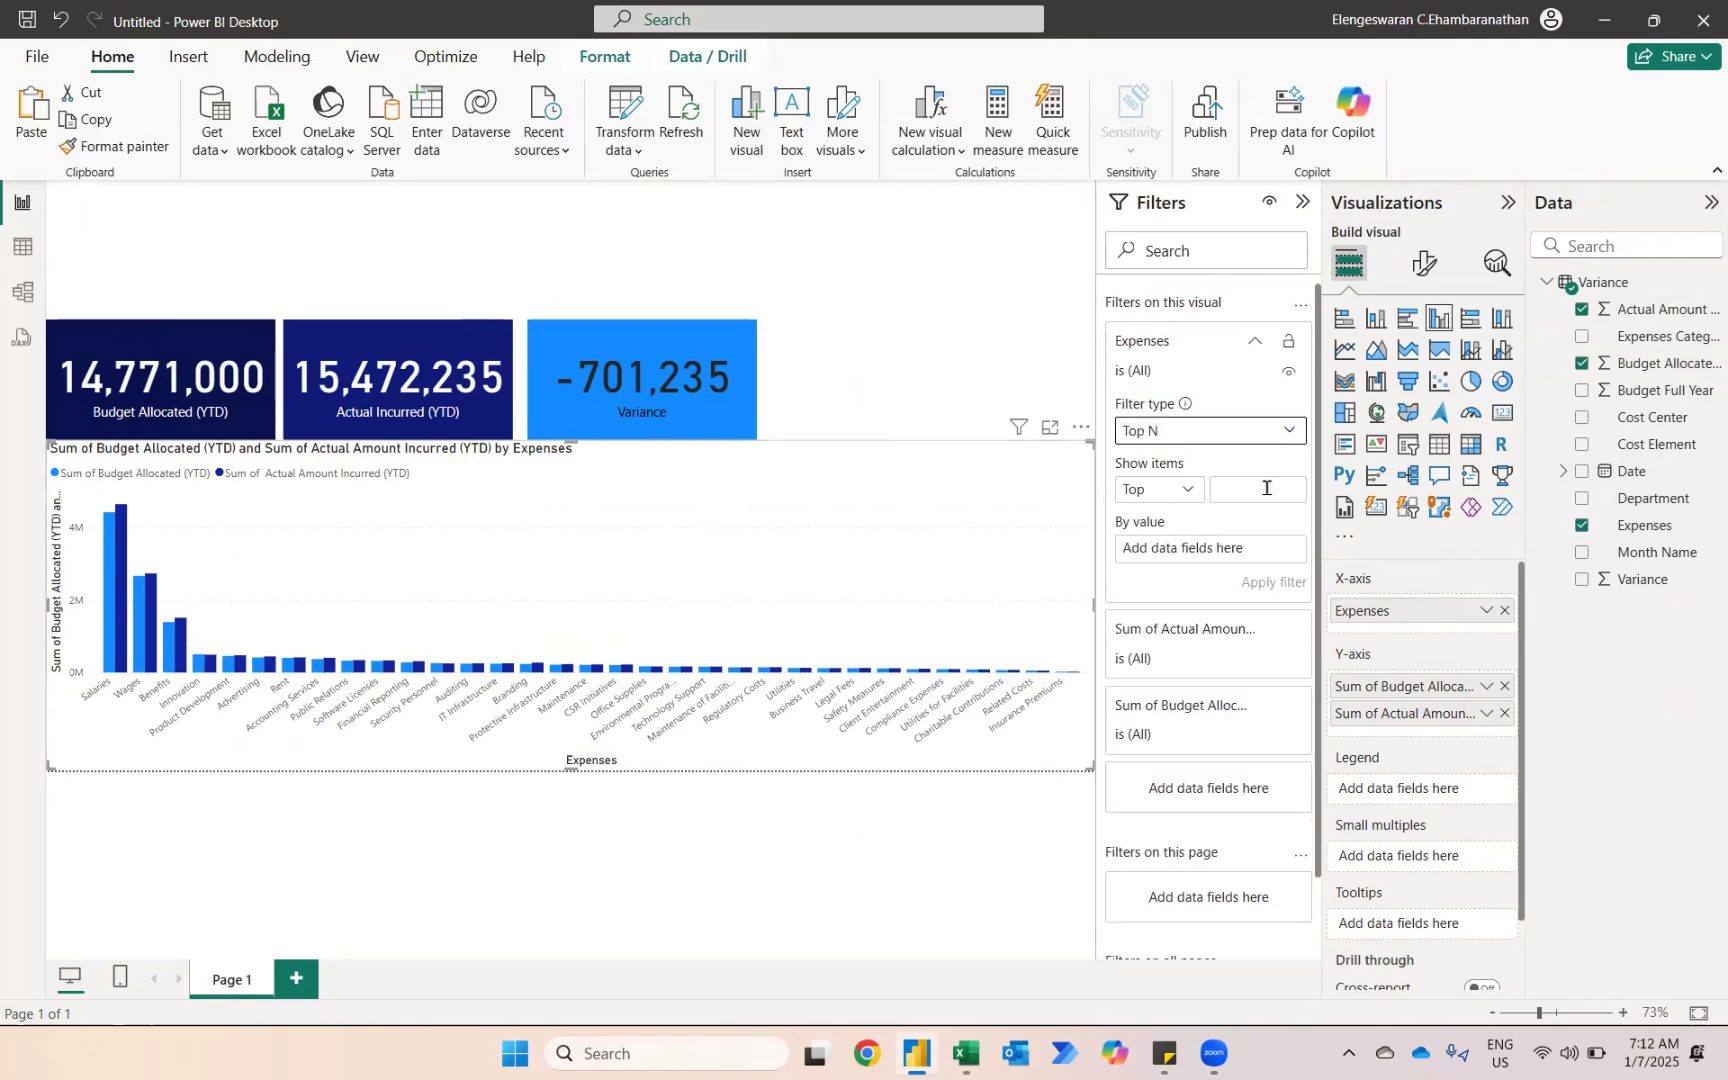
left_click(1252, 486)
type("5")
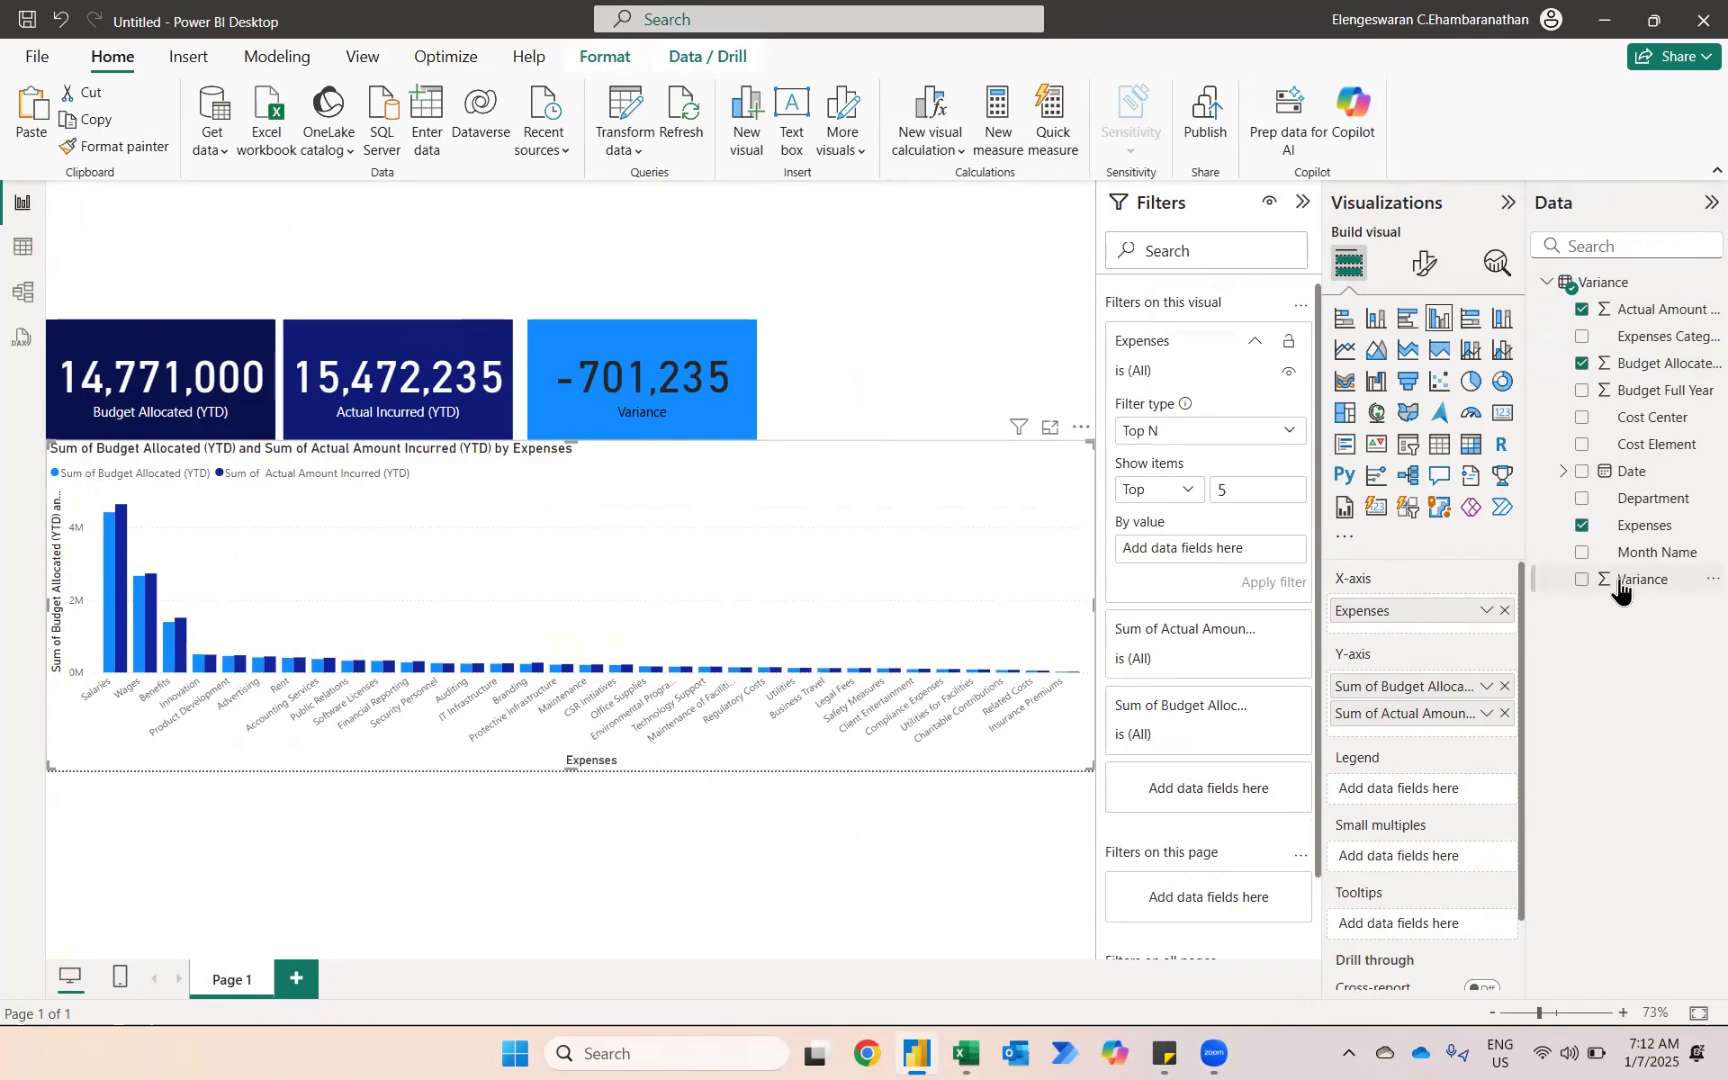
left_click_drag(1581, 581, 1227, 547)
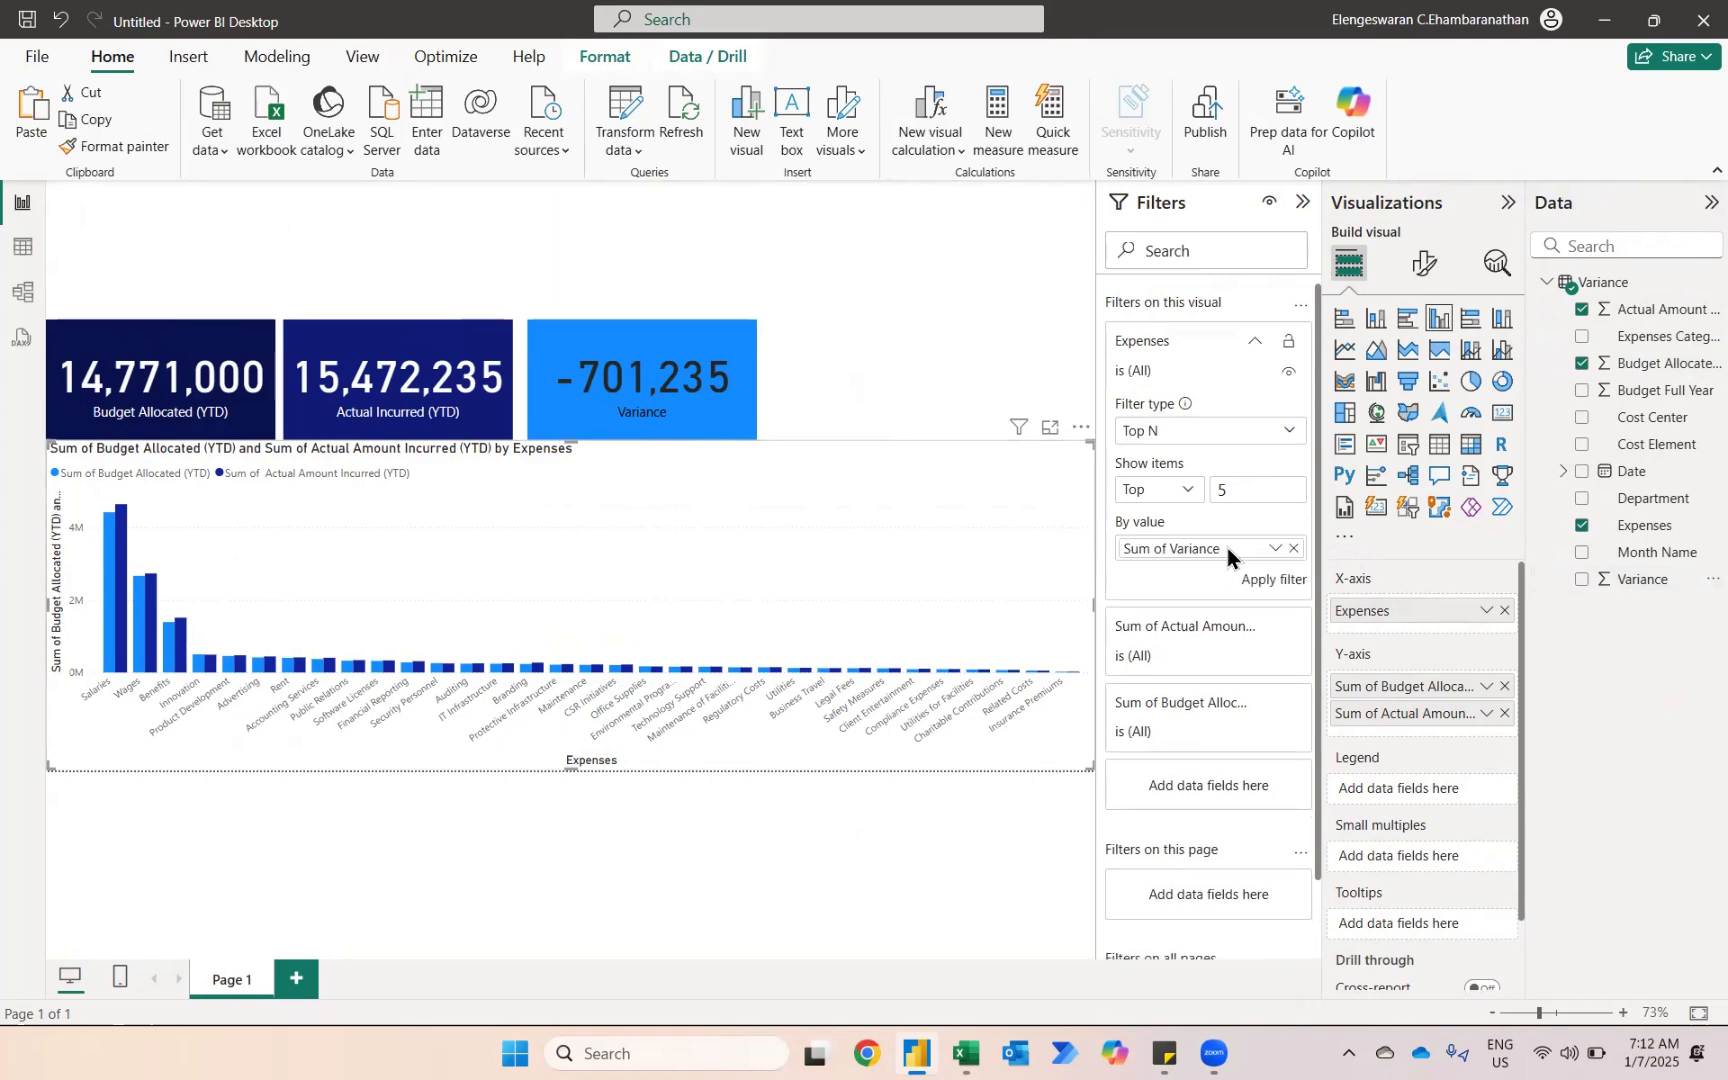
left_click(1272, 580)
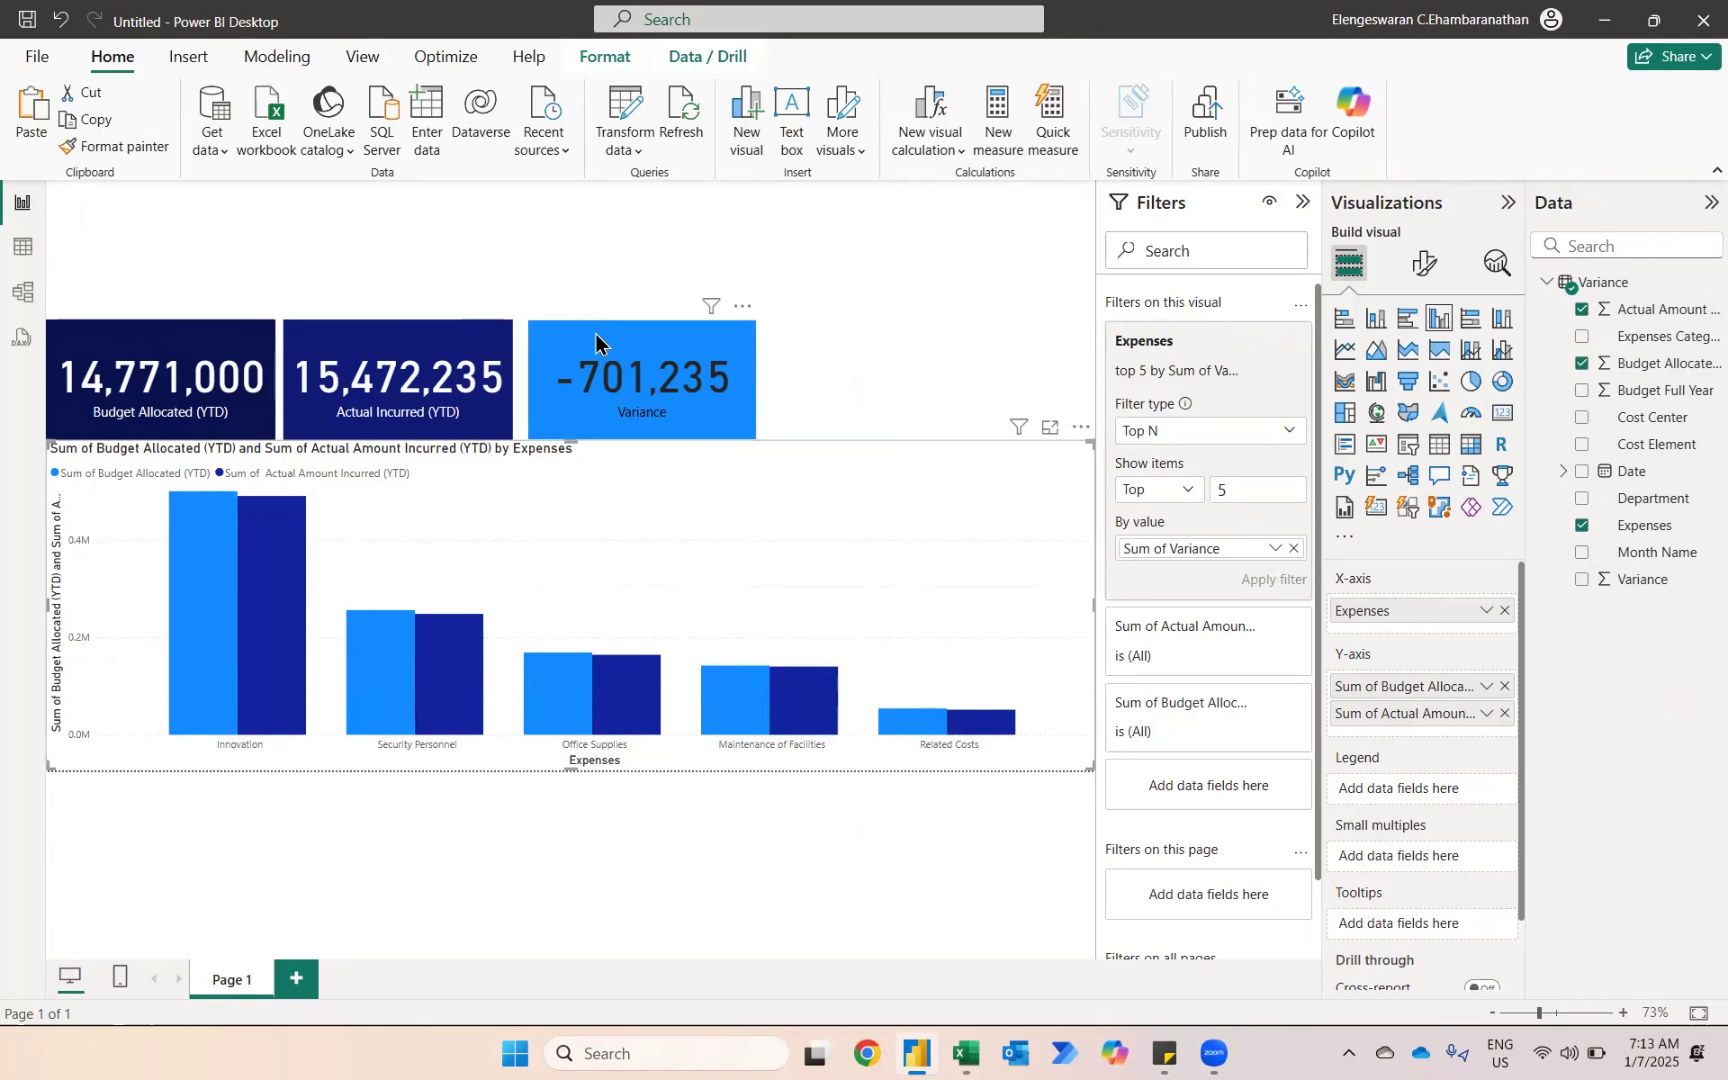
- Create a new measure named "Absolute Variance" in the Variance table
left_click(1001, 113)
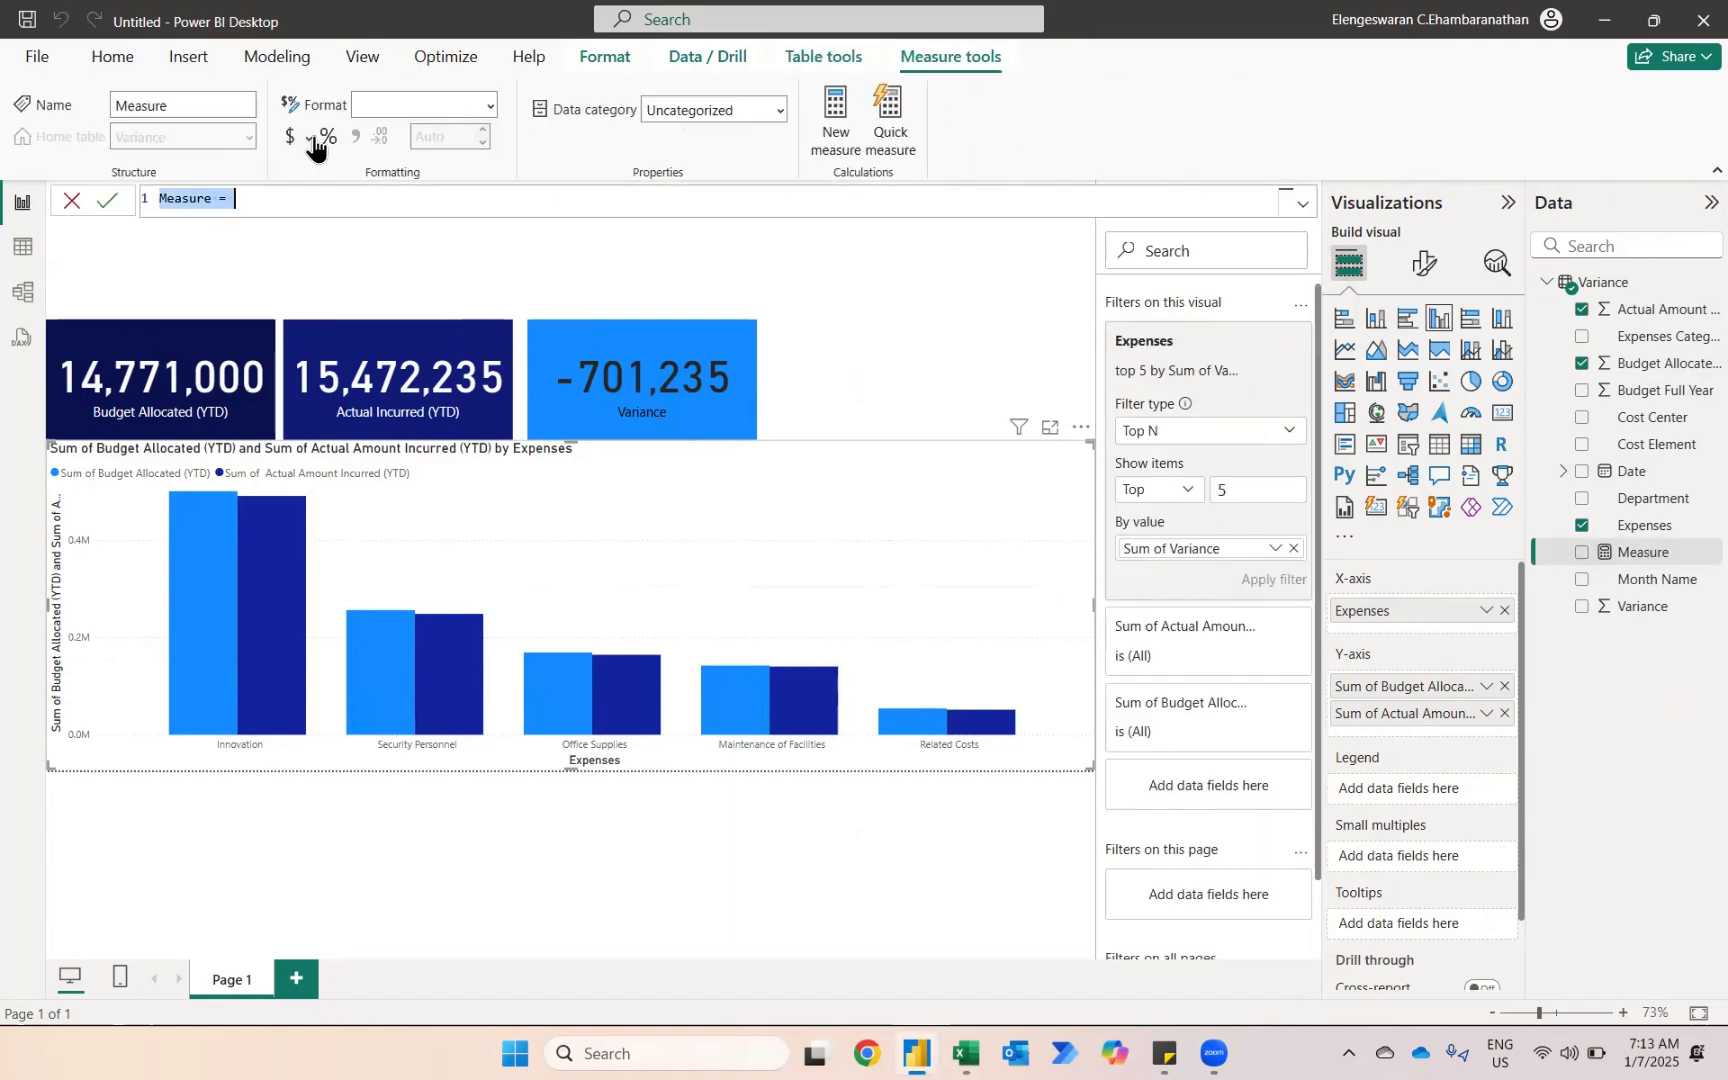
key("Caps_Lock")
type("A")
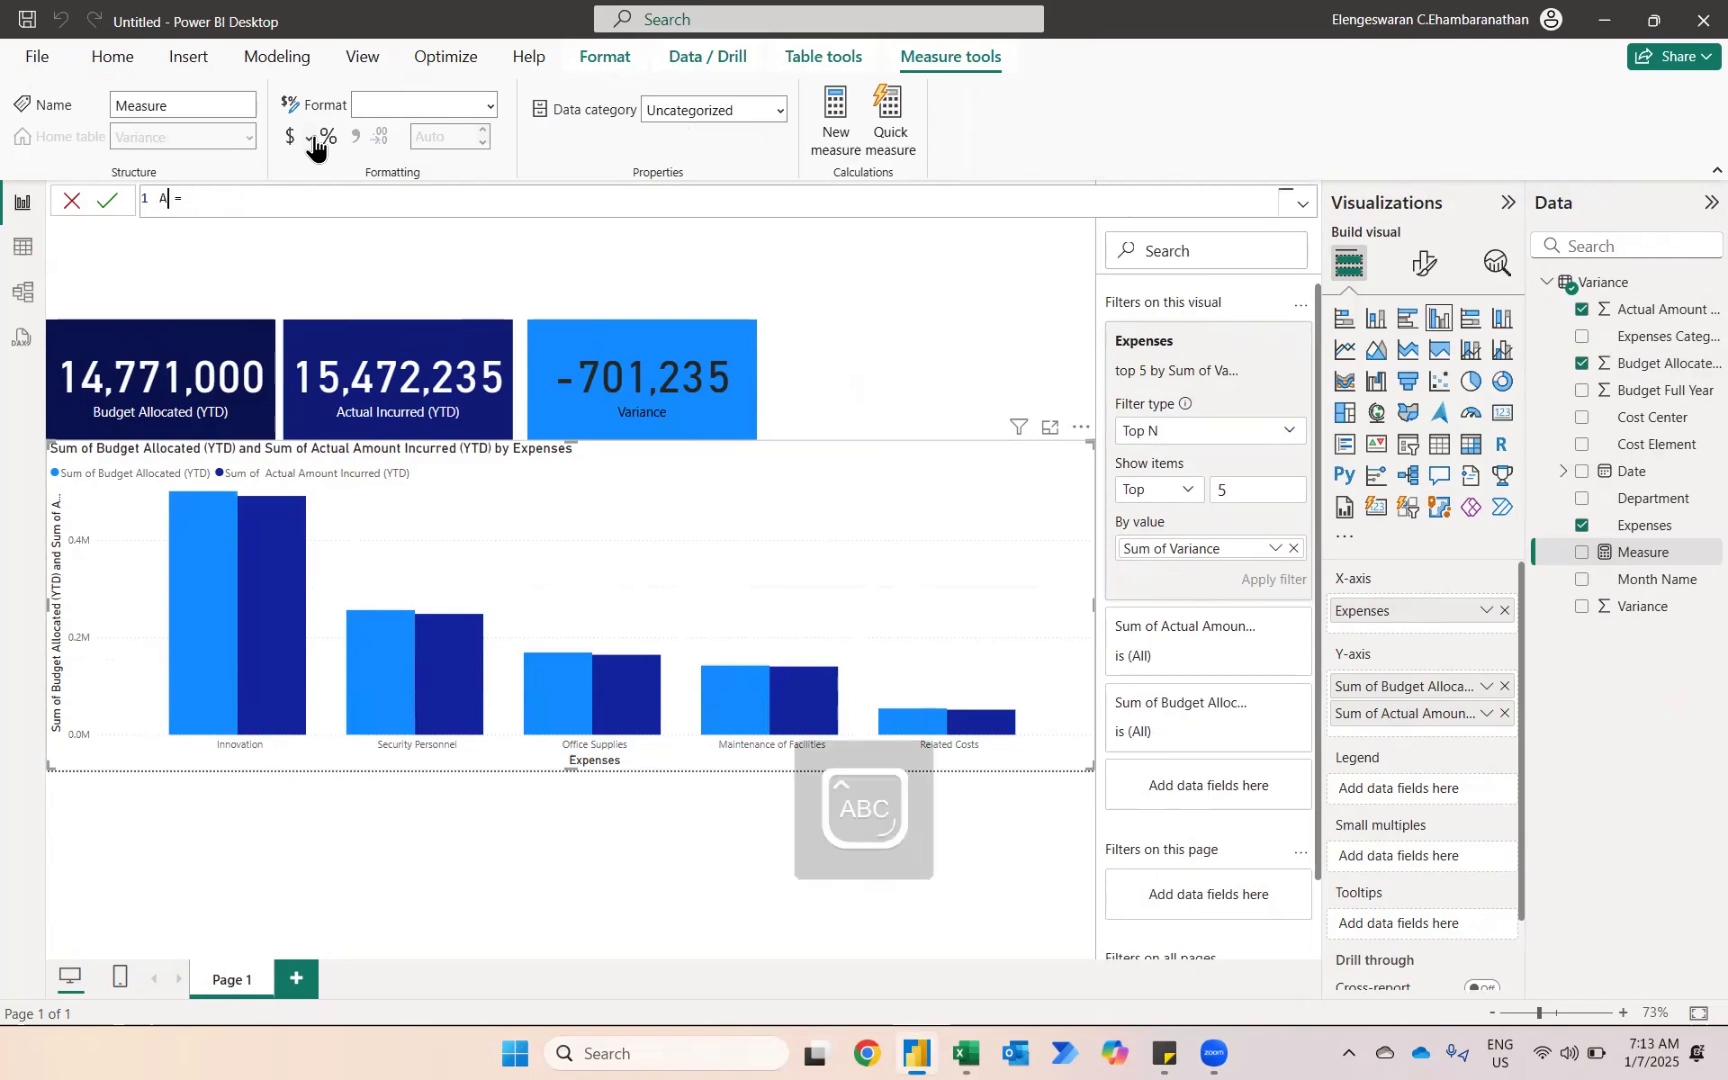
type("bsolute V")
key("Caps_Lock")
type("ariance")
- Define the Absolute Variance measure as ABS(SUM('Variance'[Variance])) and commit it
key("End")
type("ab")
key("Tab")
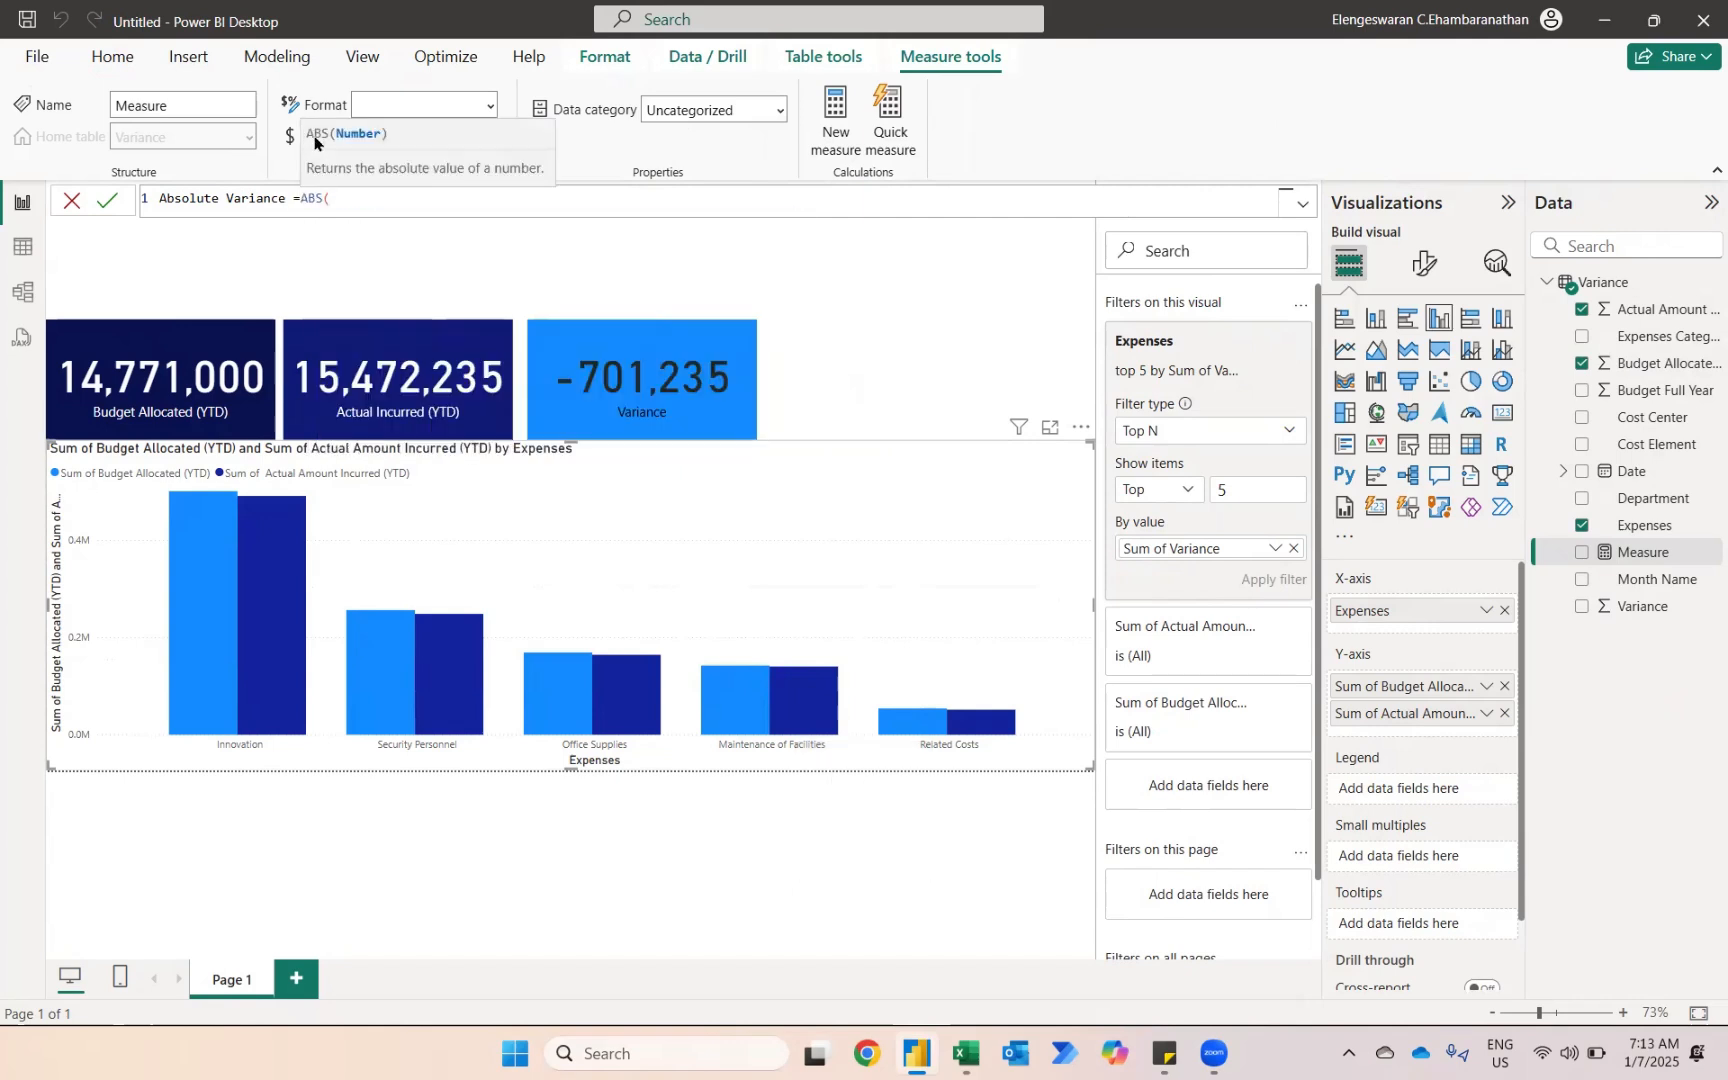
type("vari")
key("BackSpace")
key("BackSpace")
key("BackSpace")
key("BackSpace")
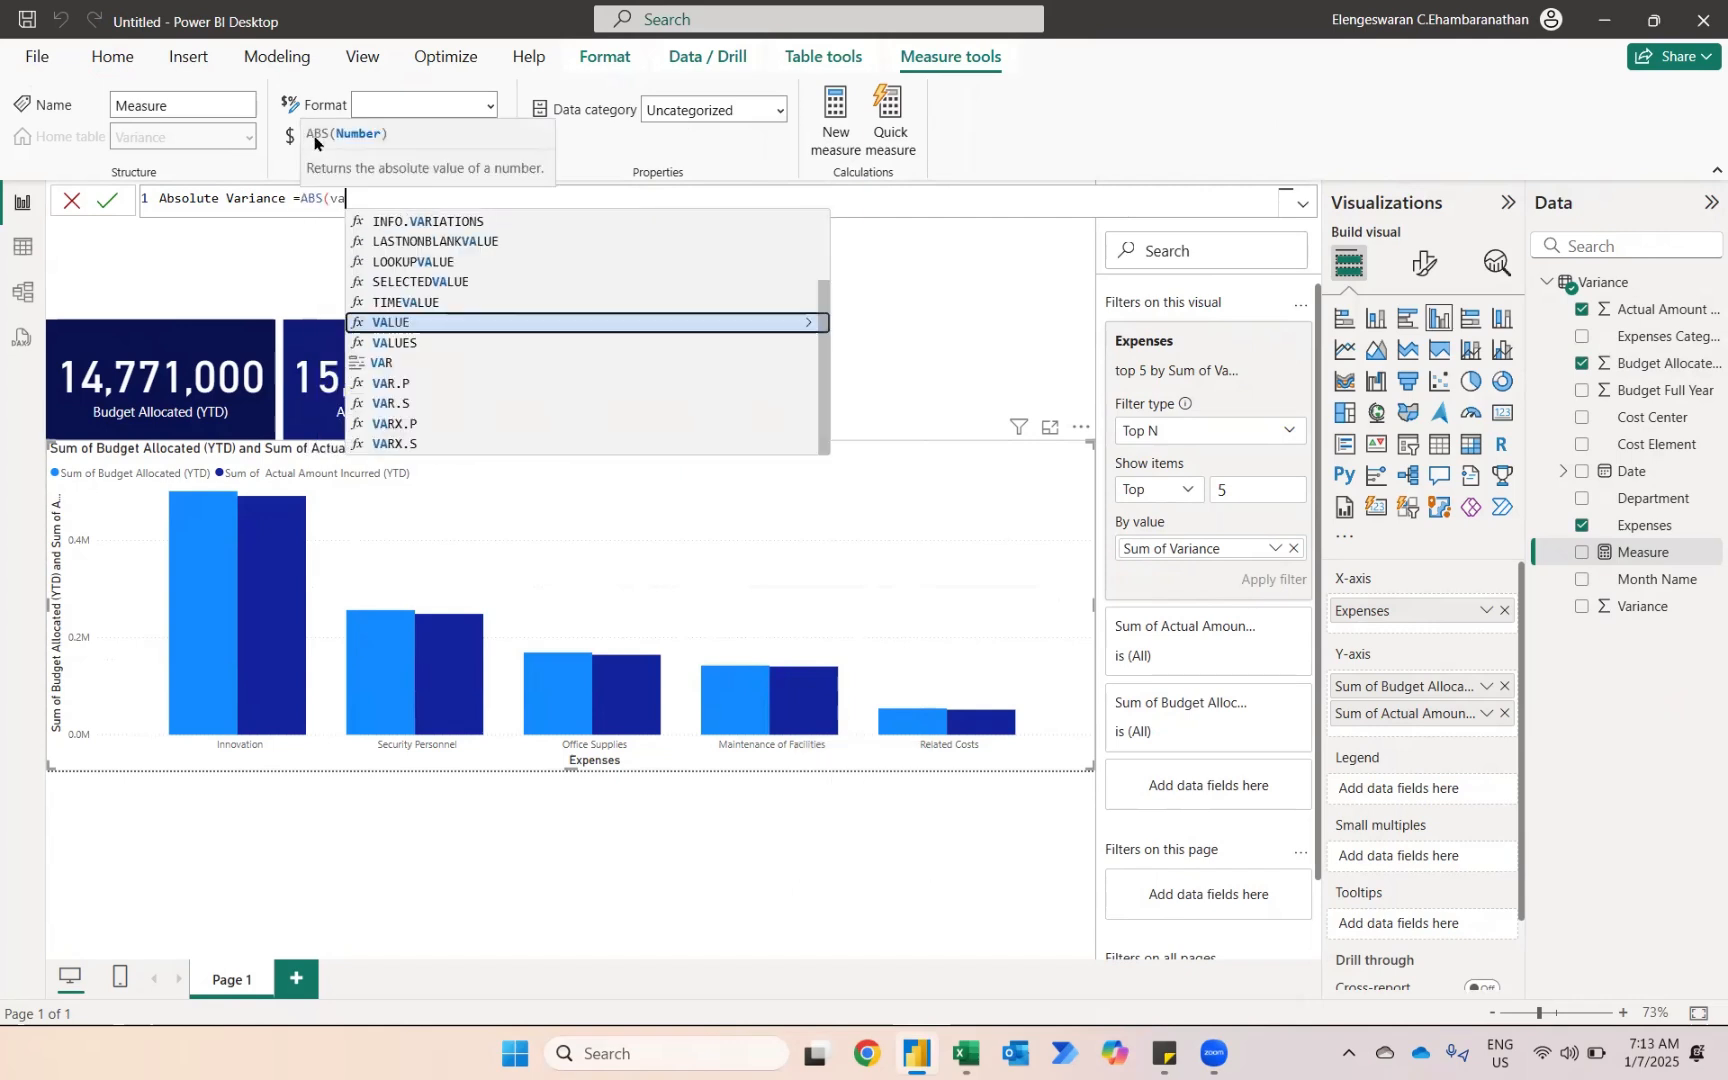
type("sum")
key("Tab")
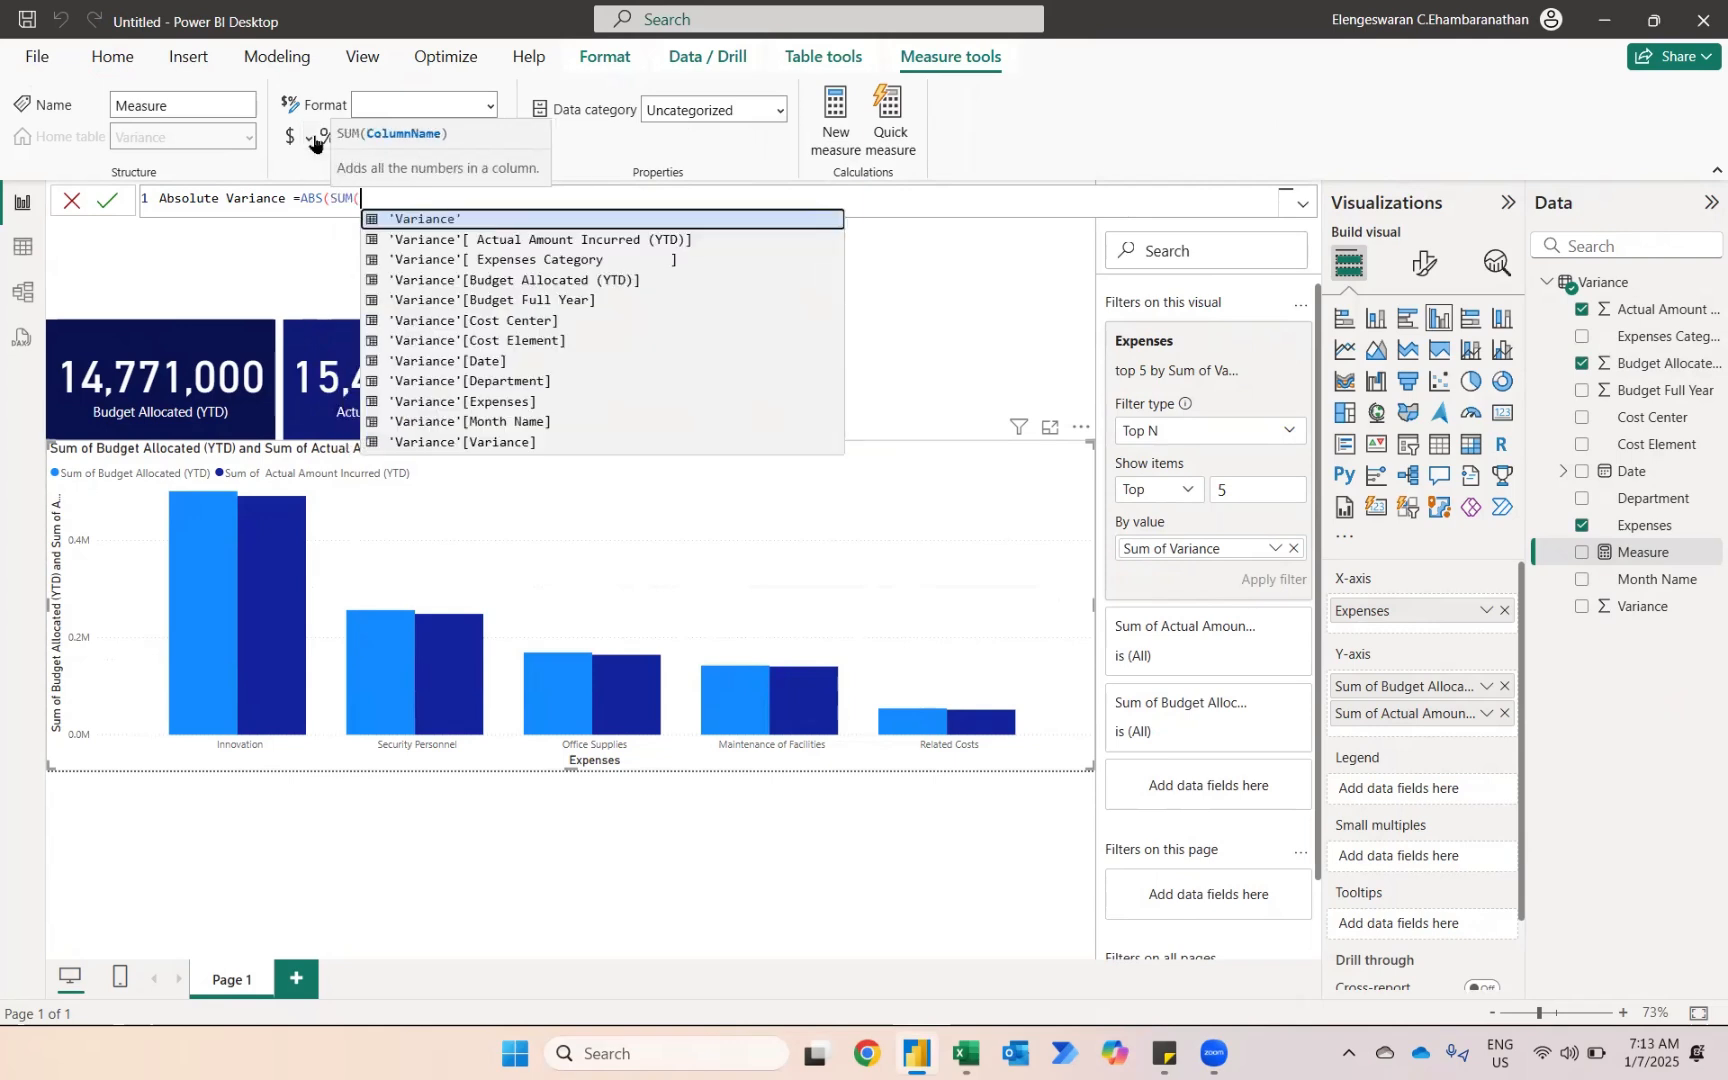
type("var")
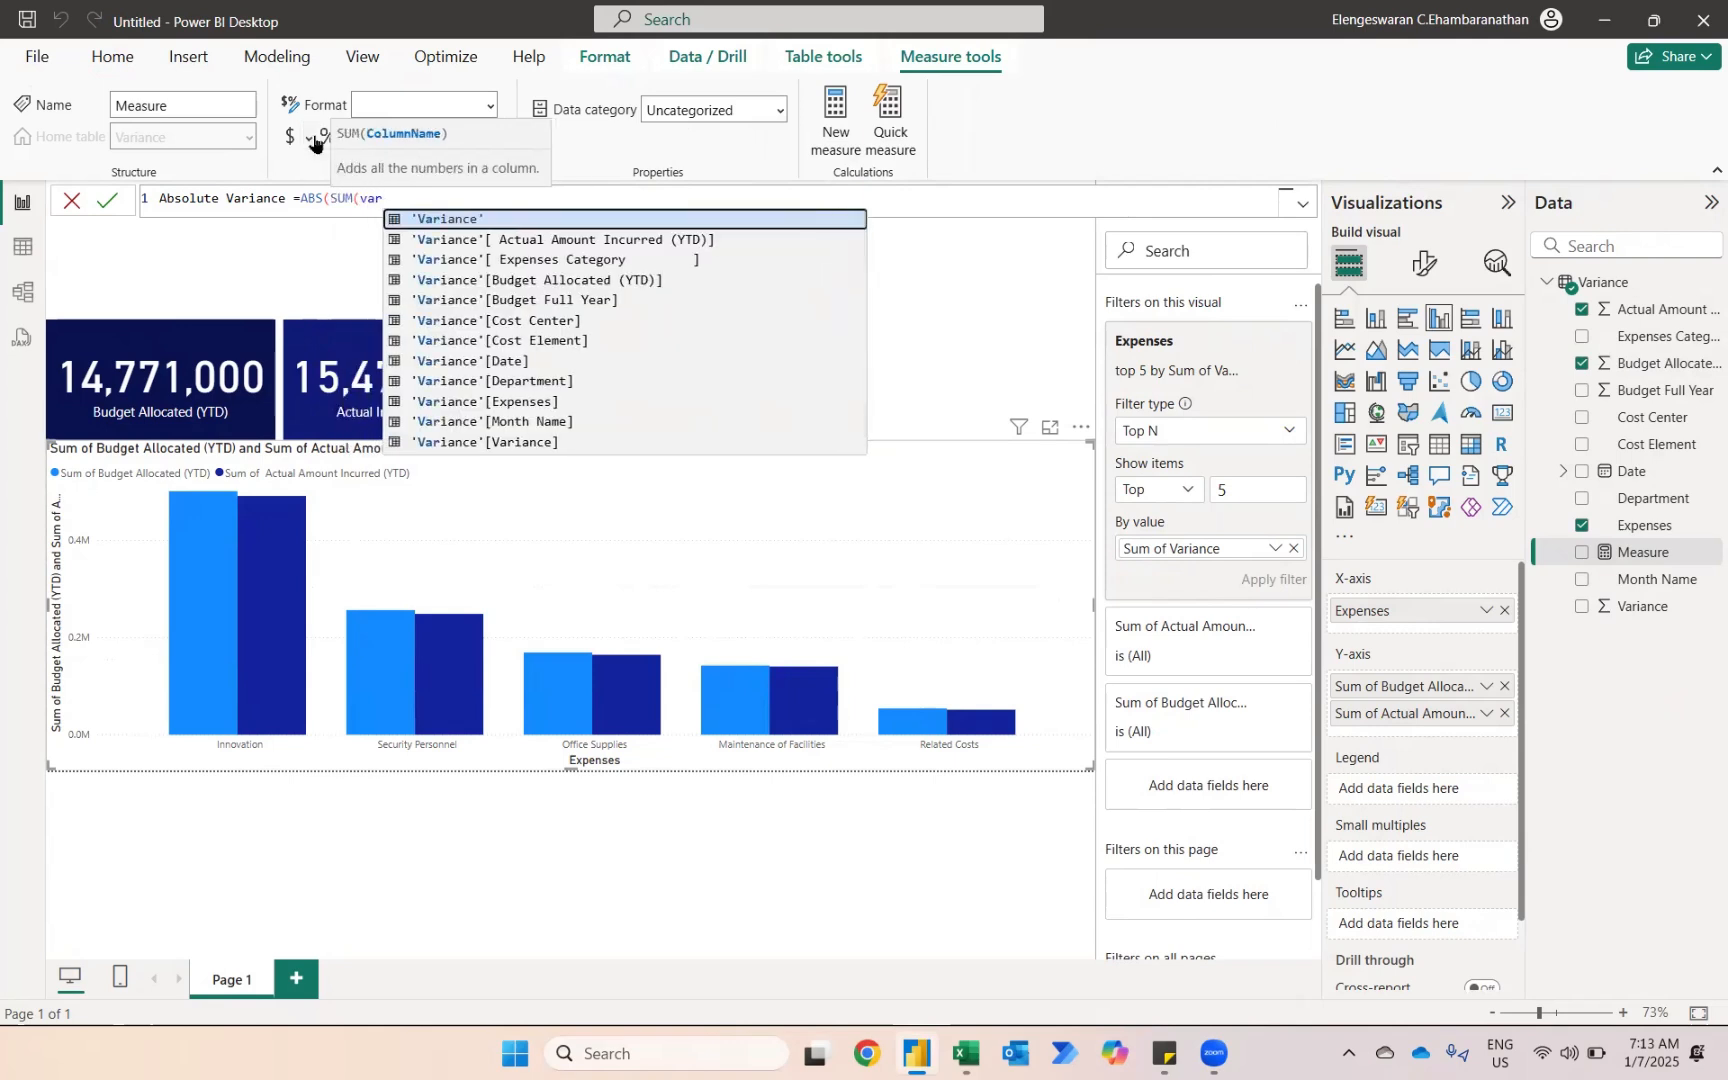
type("i")
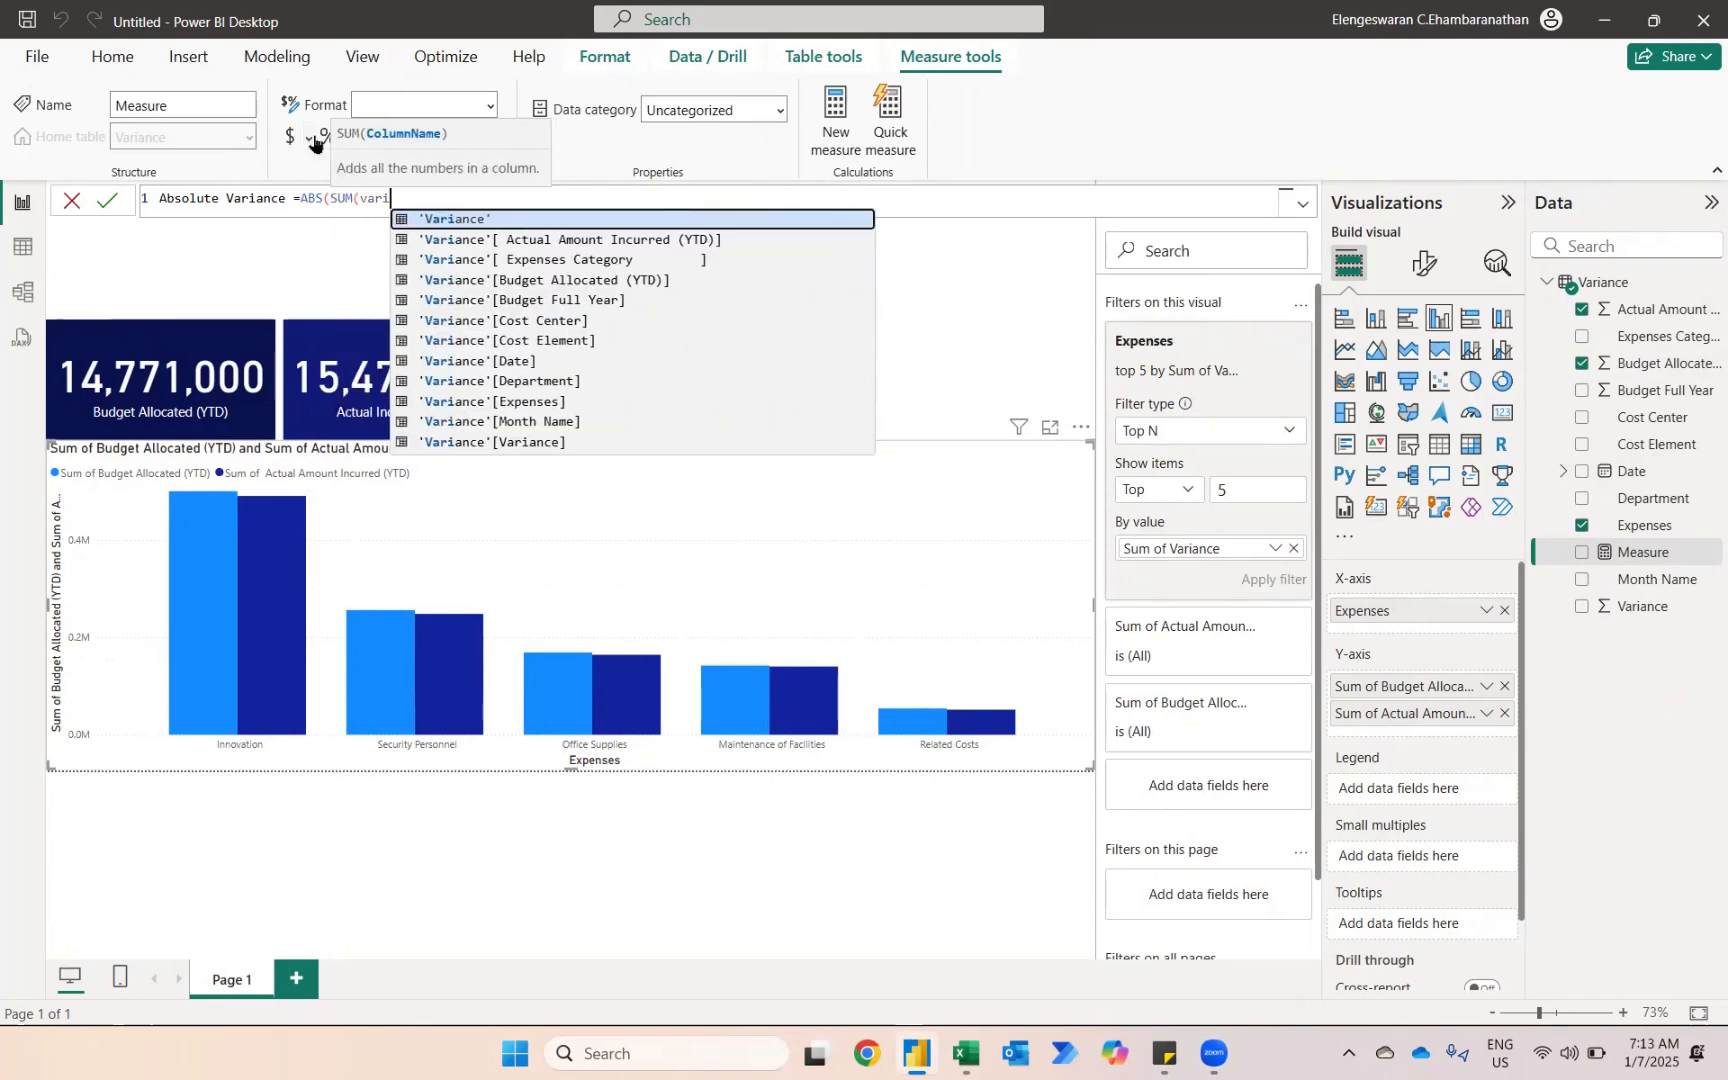
left_click(462, 450)
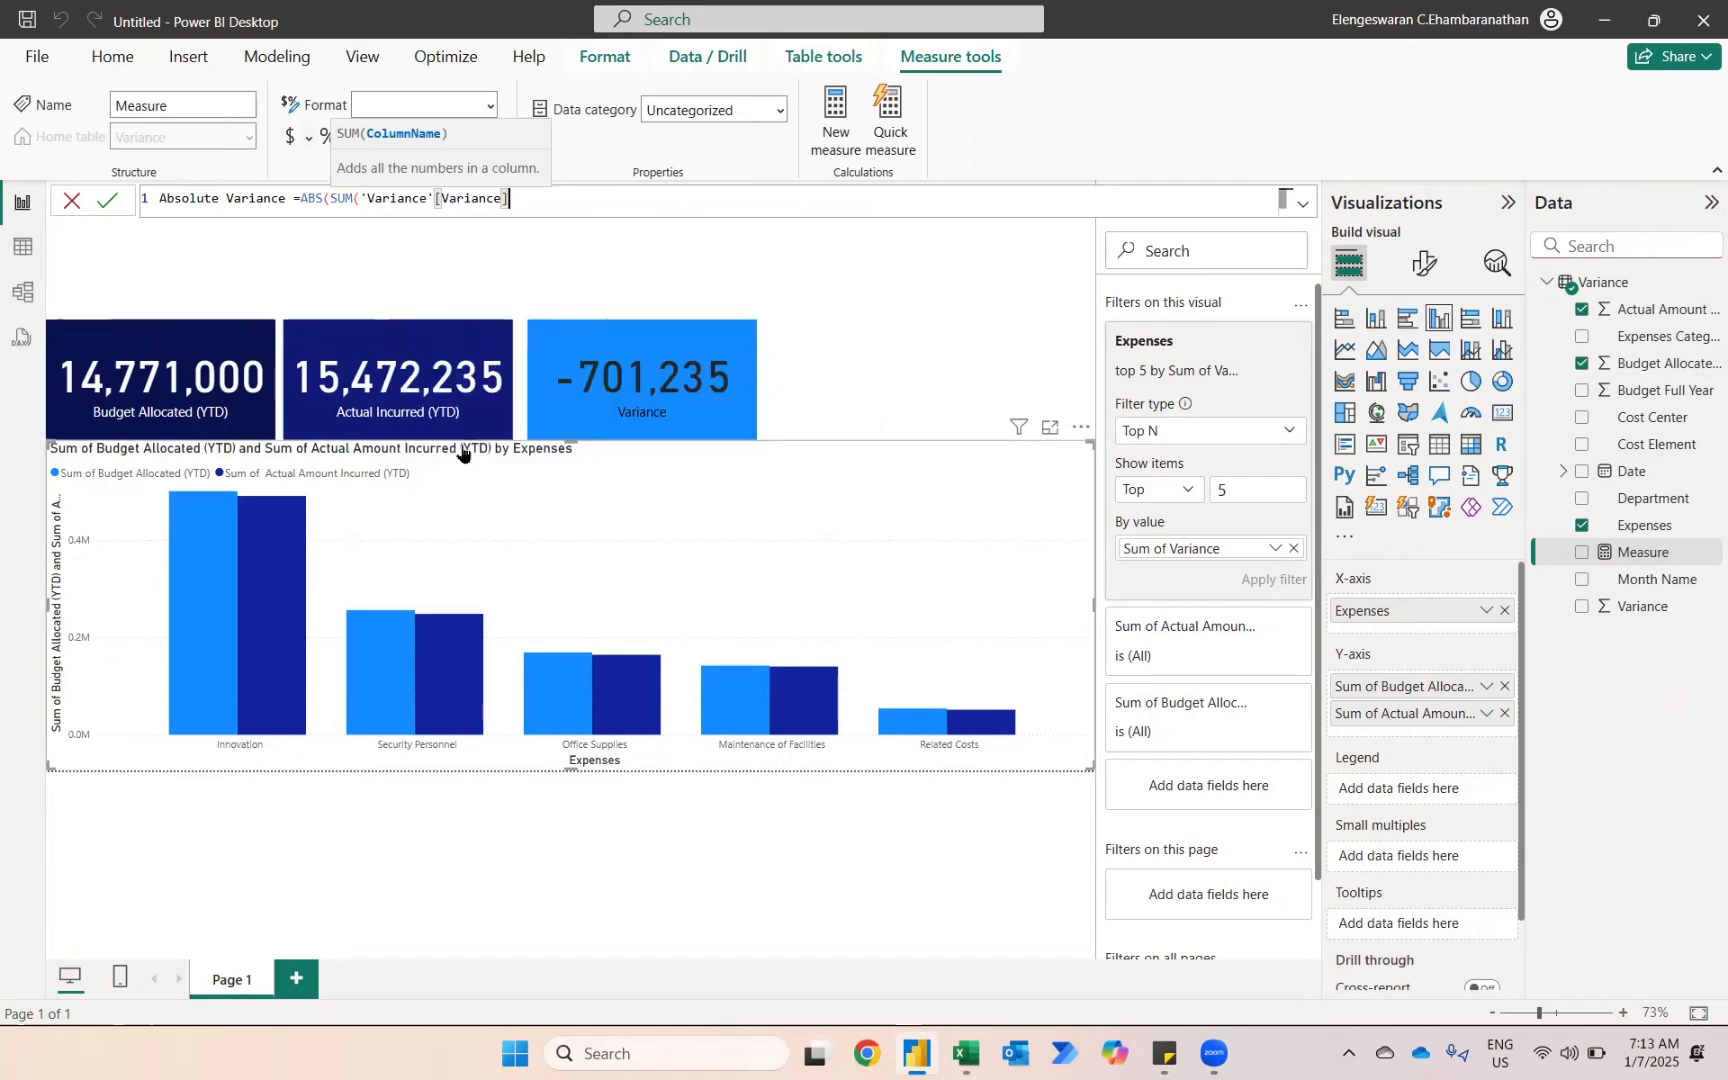
type(")")
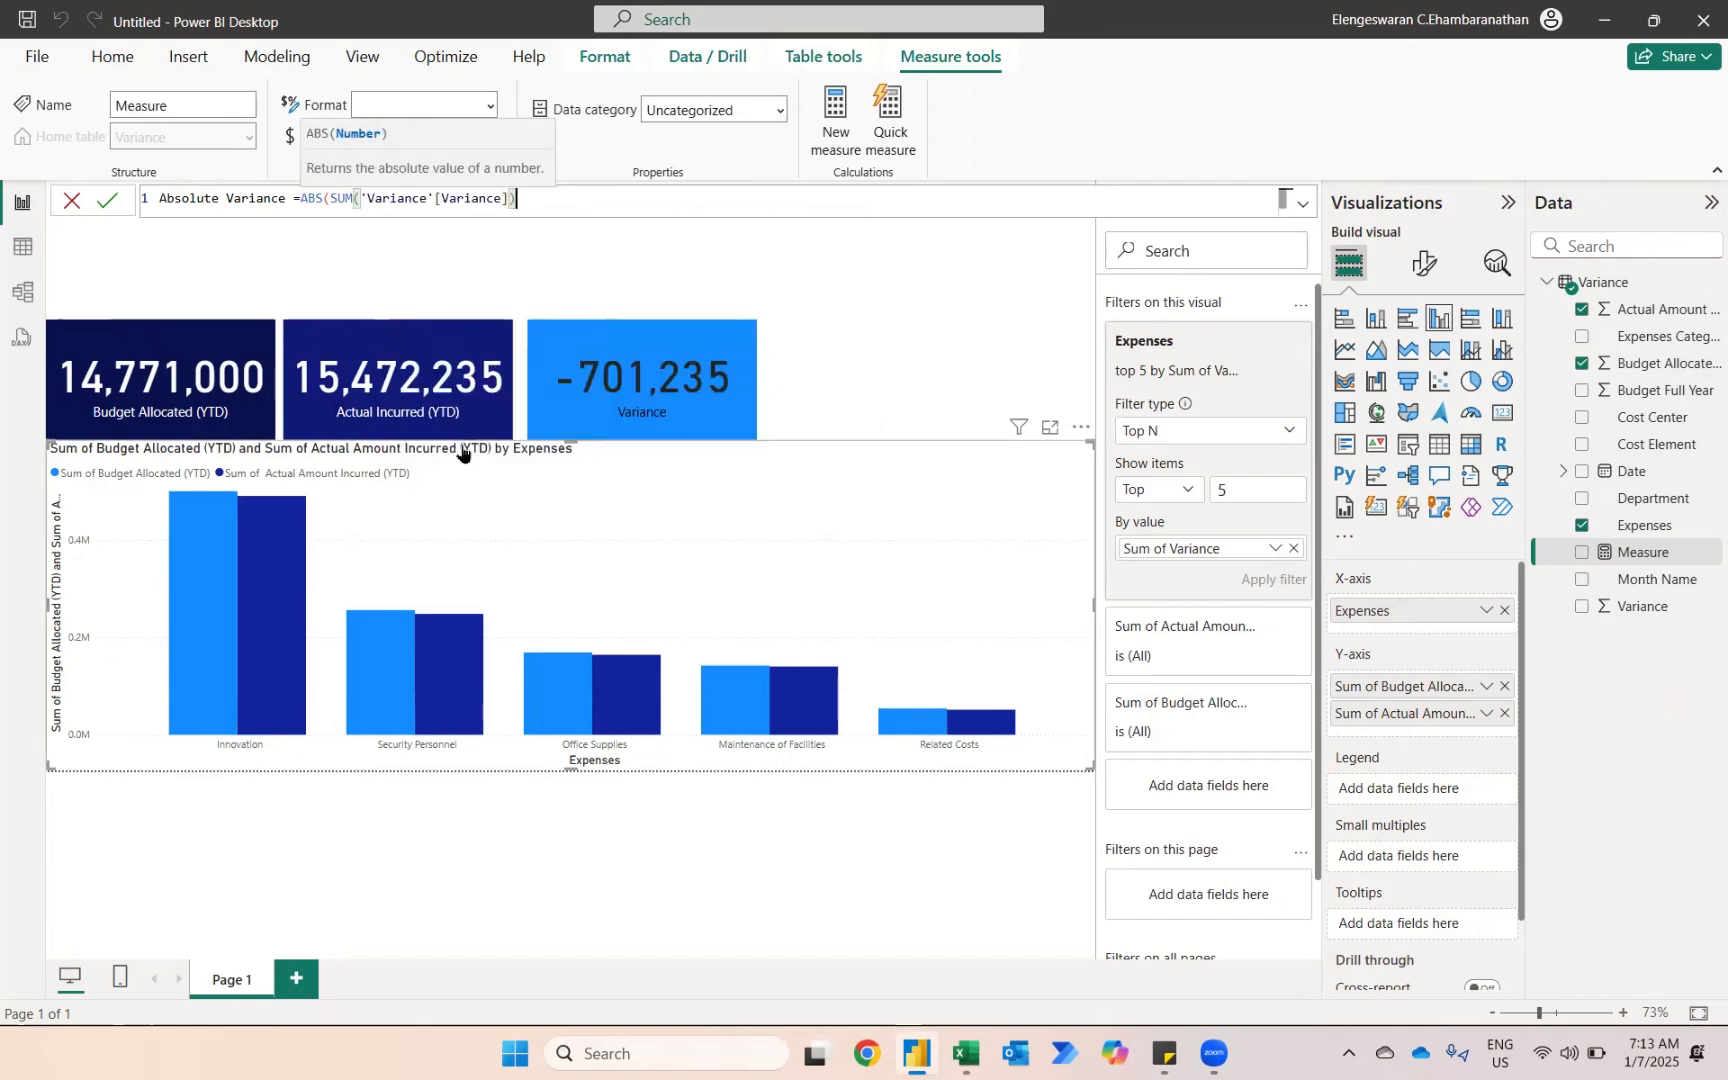
type(")")
key("Return")
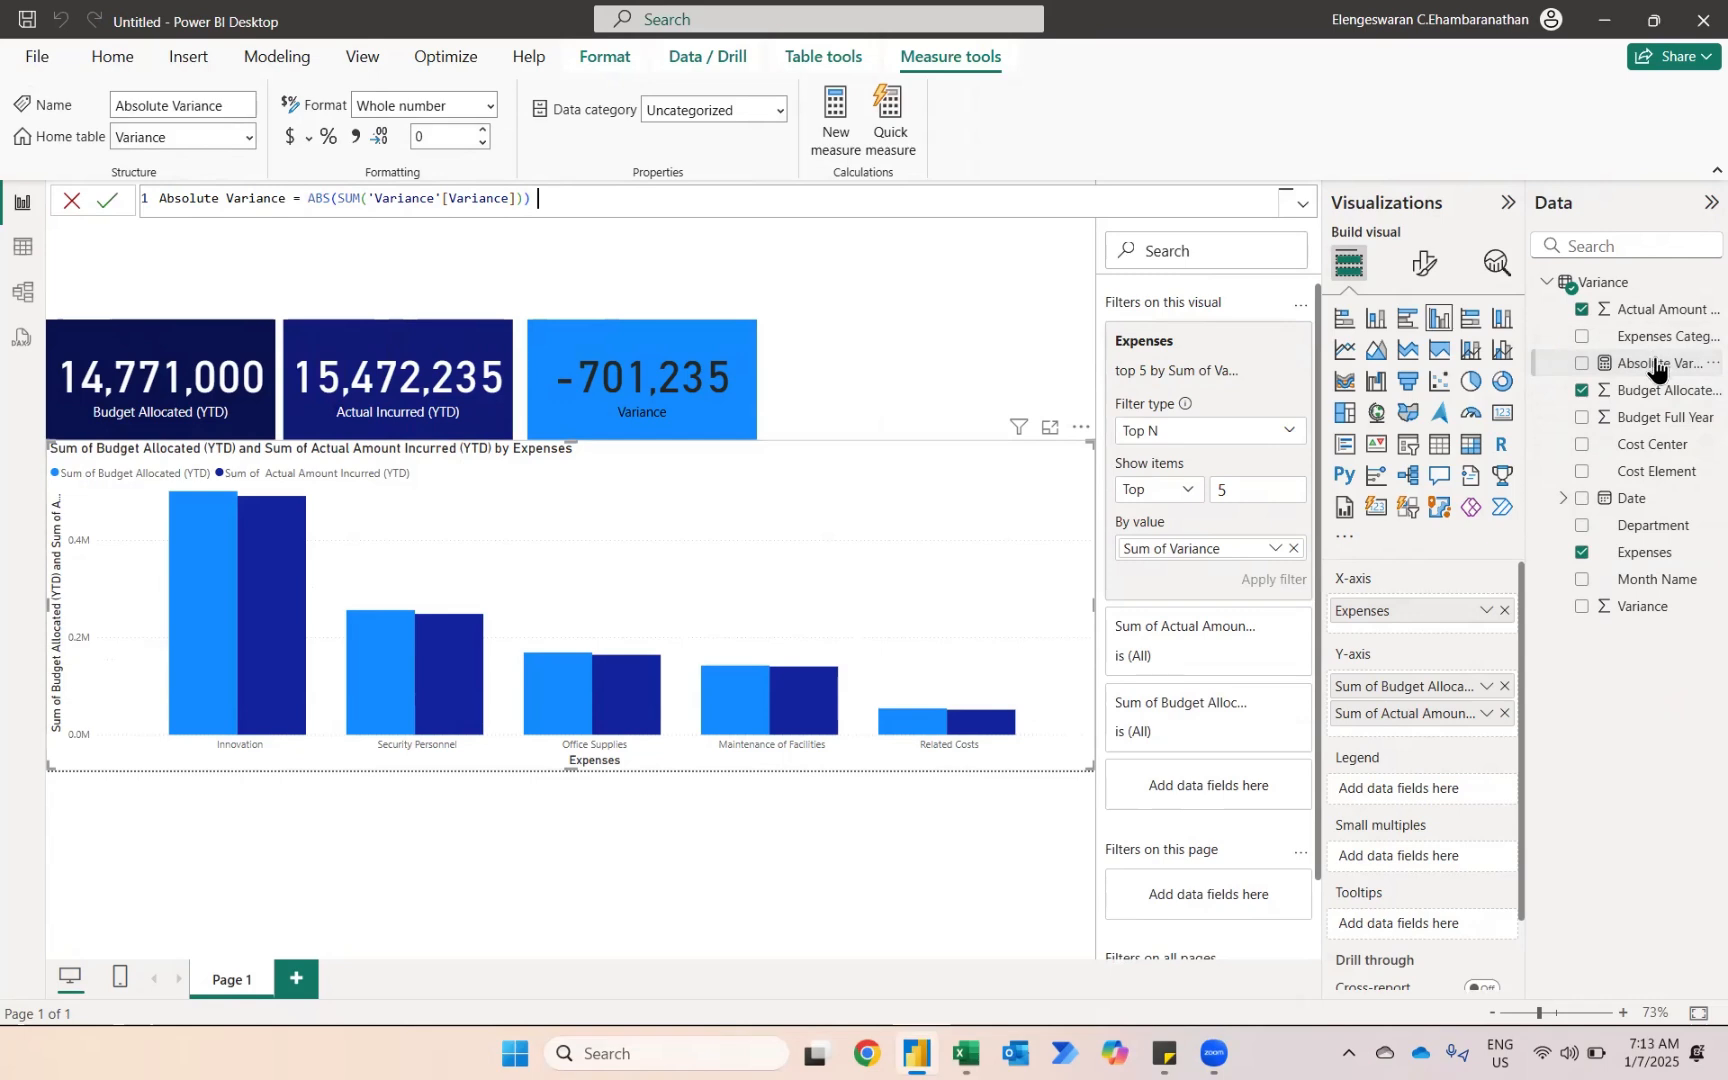
- Replace the column chart's Top N ranking value on Expenses with the Absolute Variance measure and apply the filter
left_click(1291, 556)
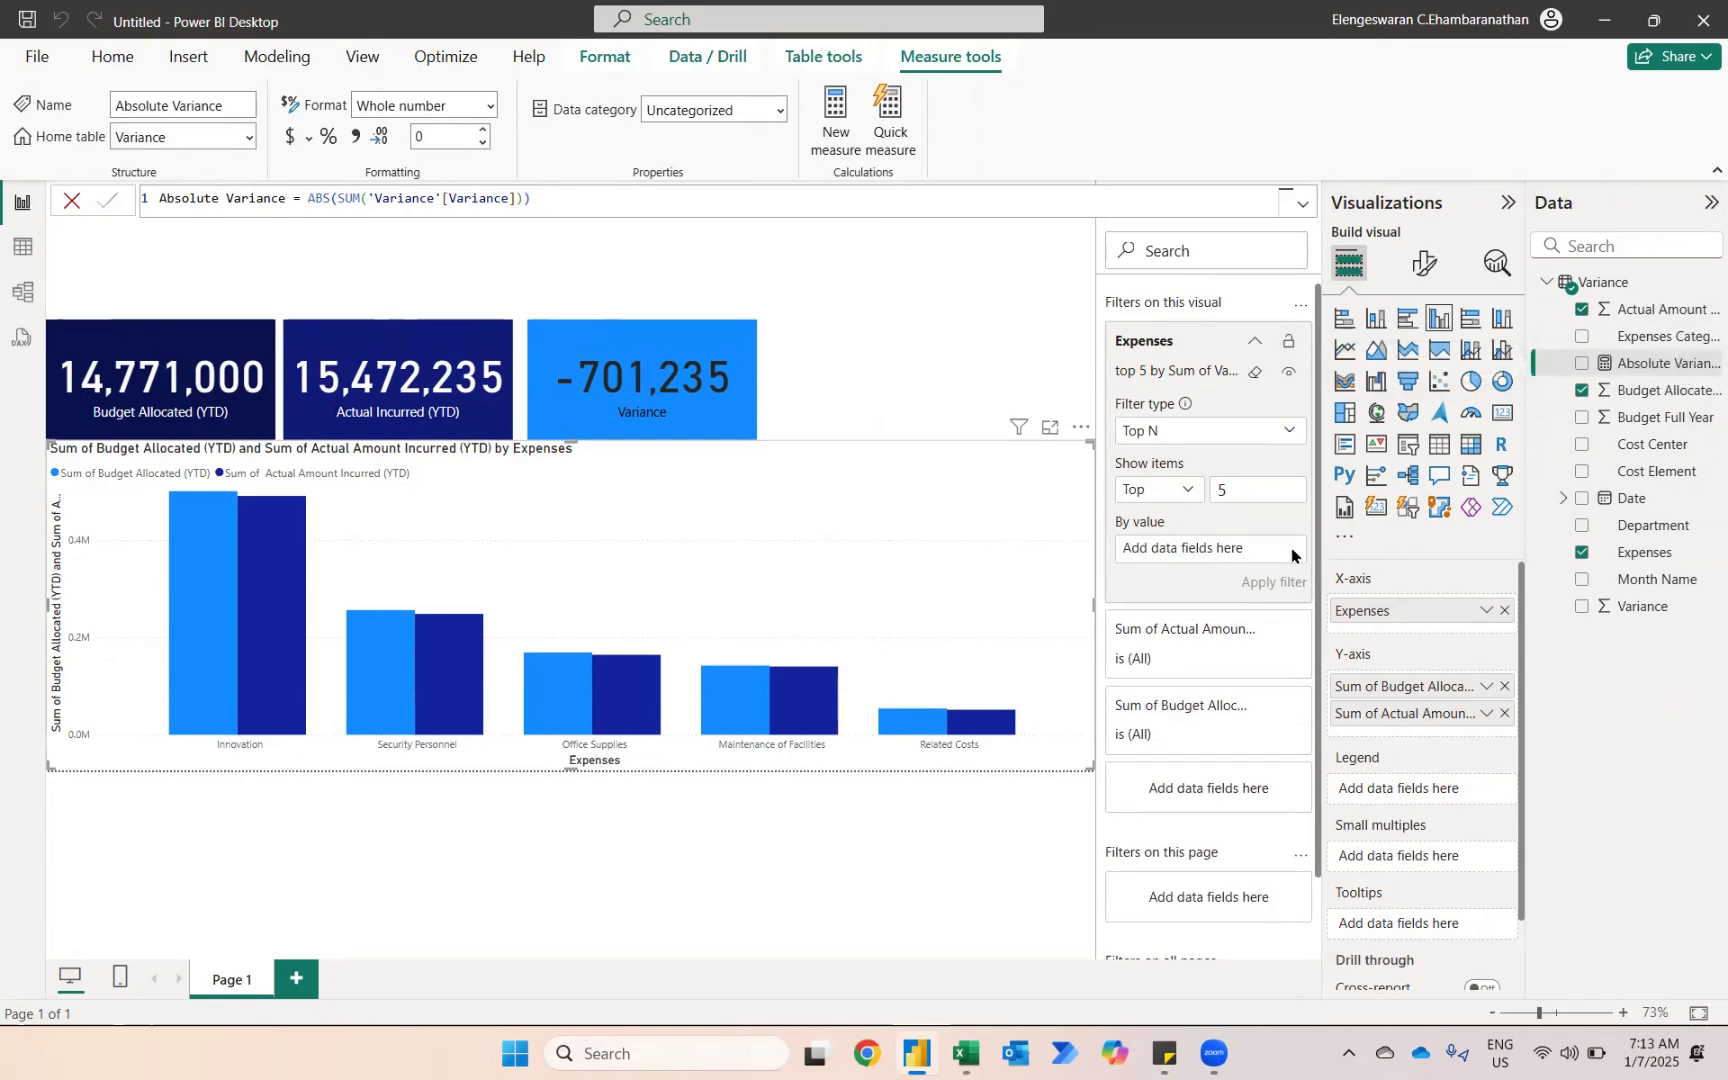
left_click_drag(1647, 368, 1220, 548)
left_click(1266, 578)
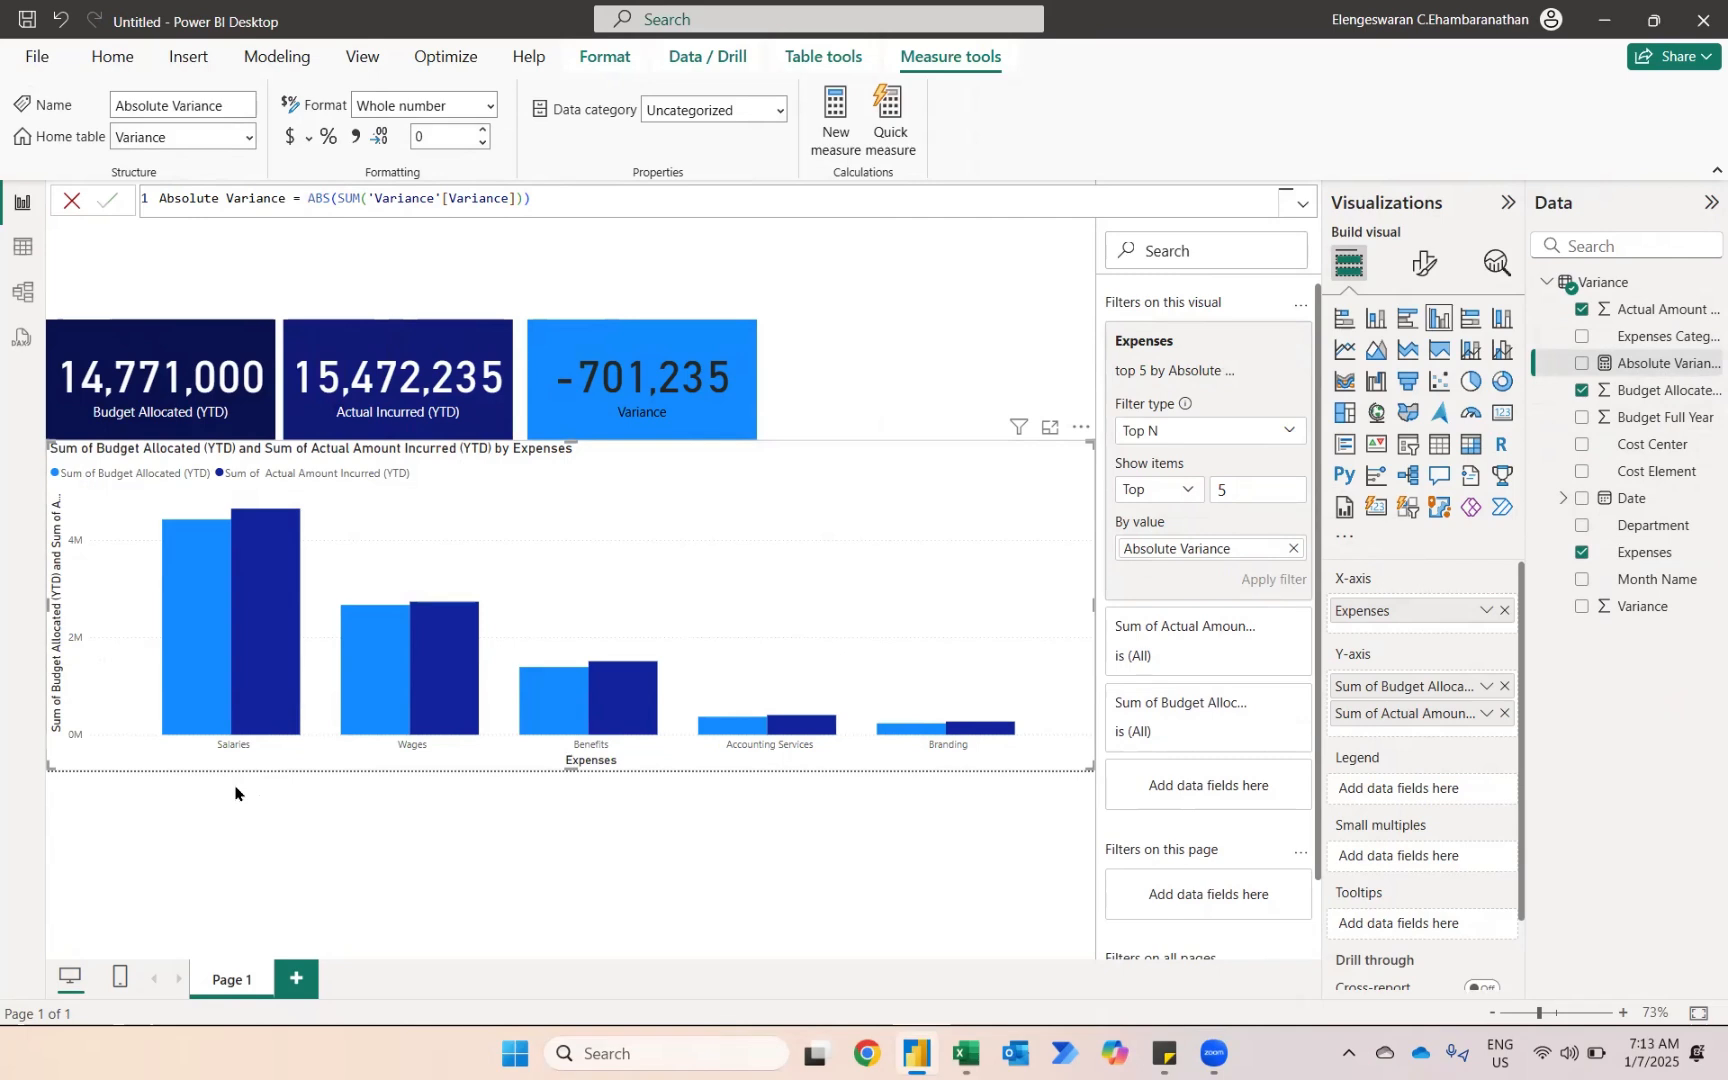
- Create a new measure named "Status" whose formula begins with IF(SUM('Variance'[Budget Allocated (YTD)]
left_click(207, 224)
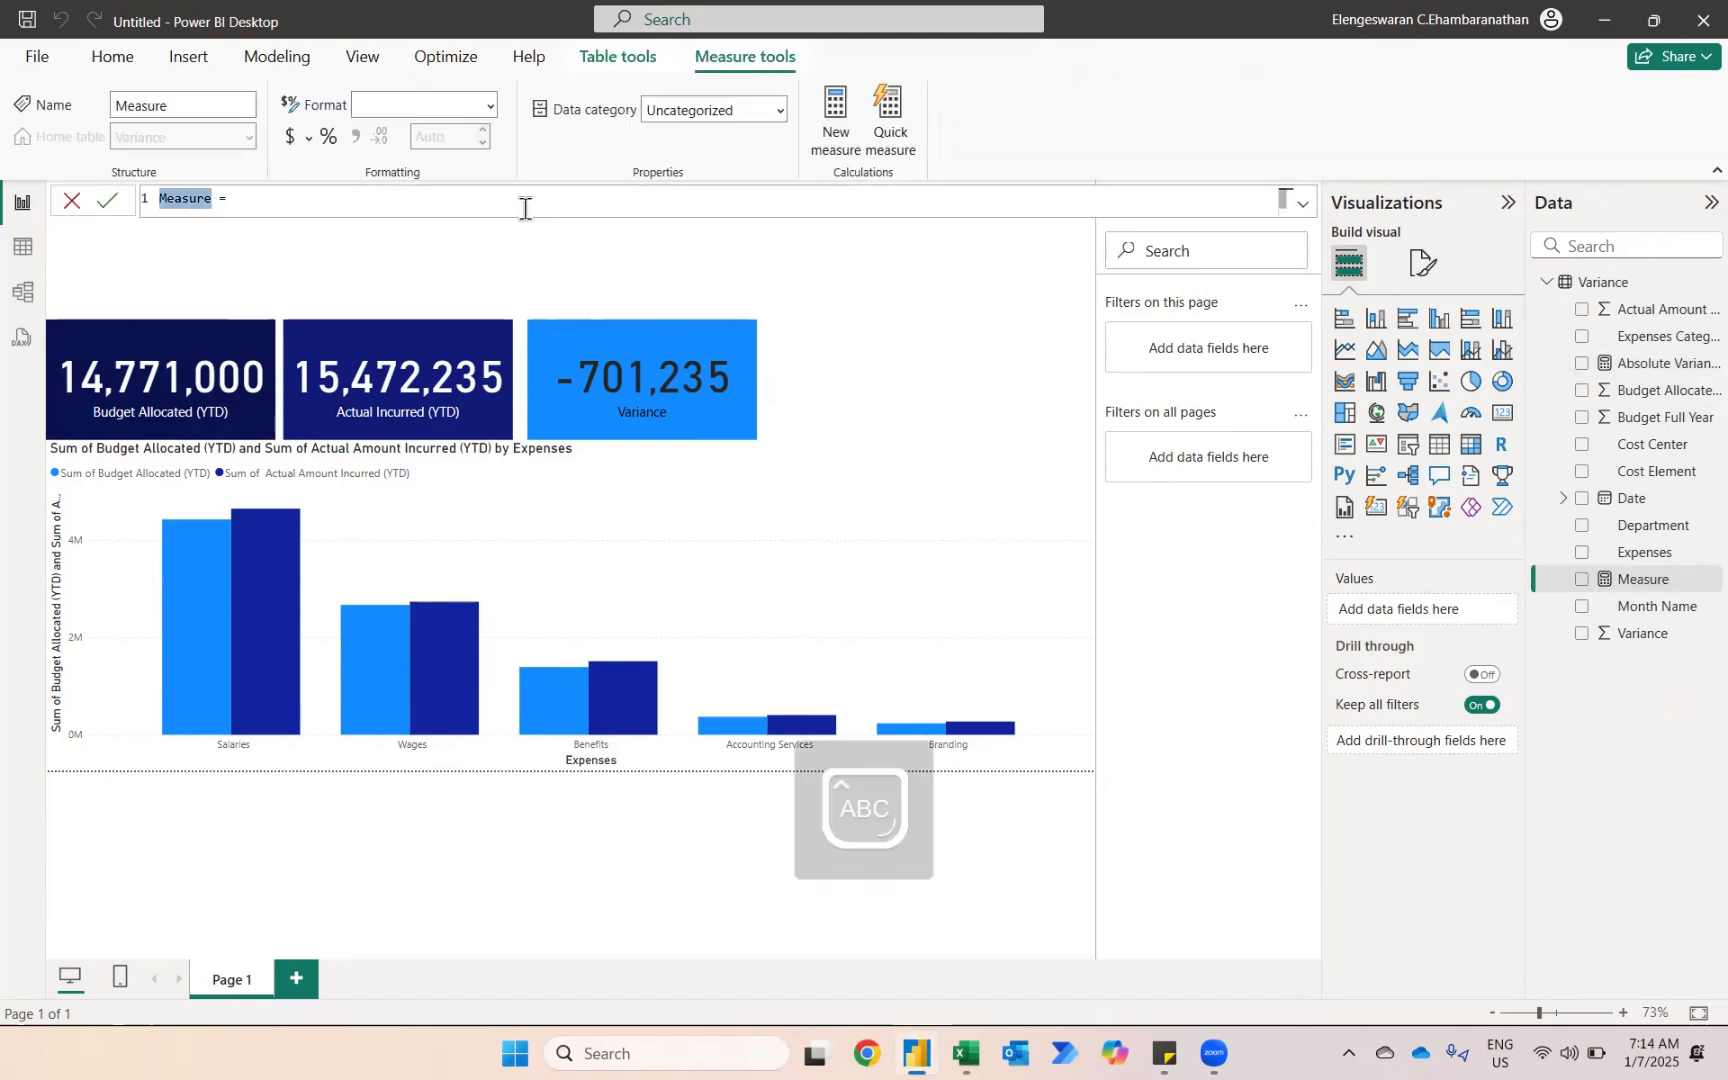
type("Status")
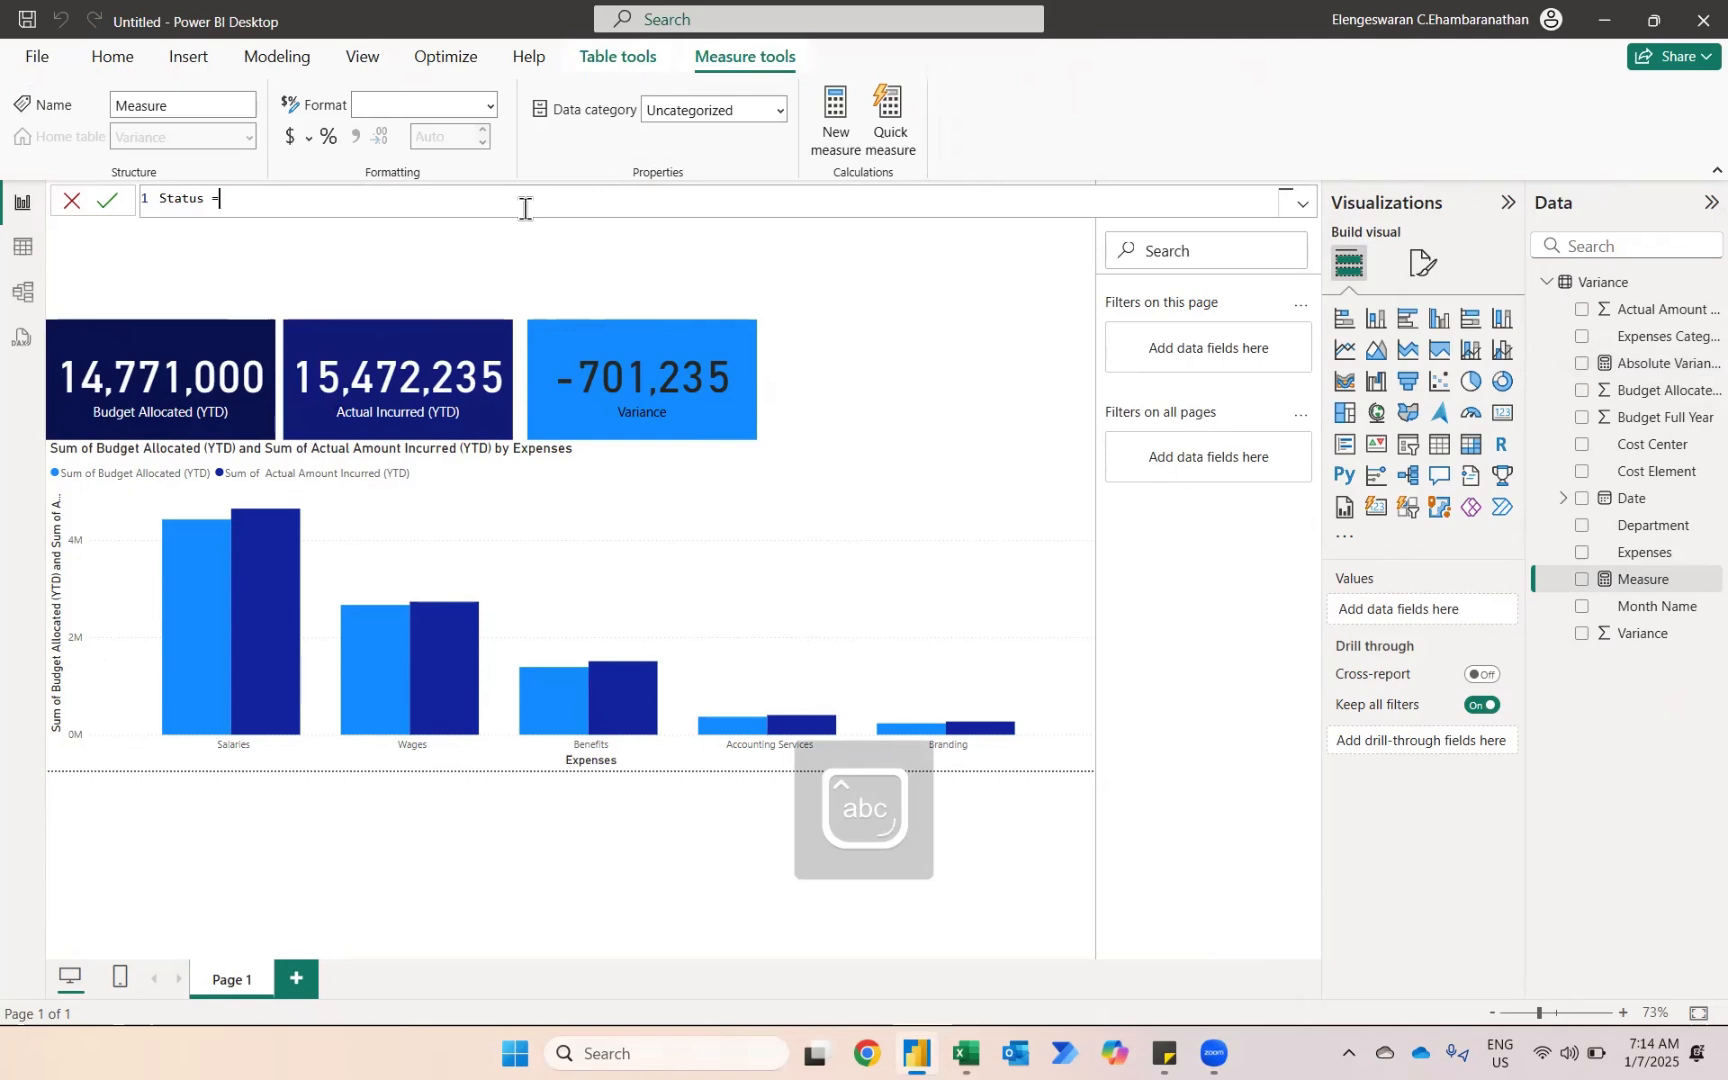
type("IF(s")
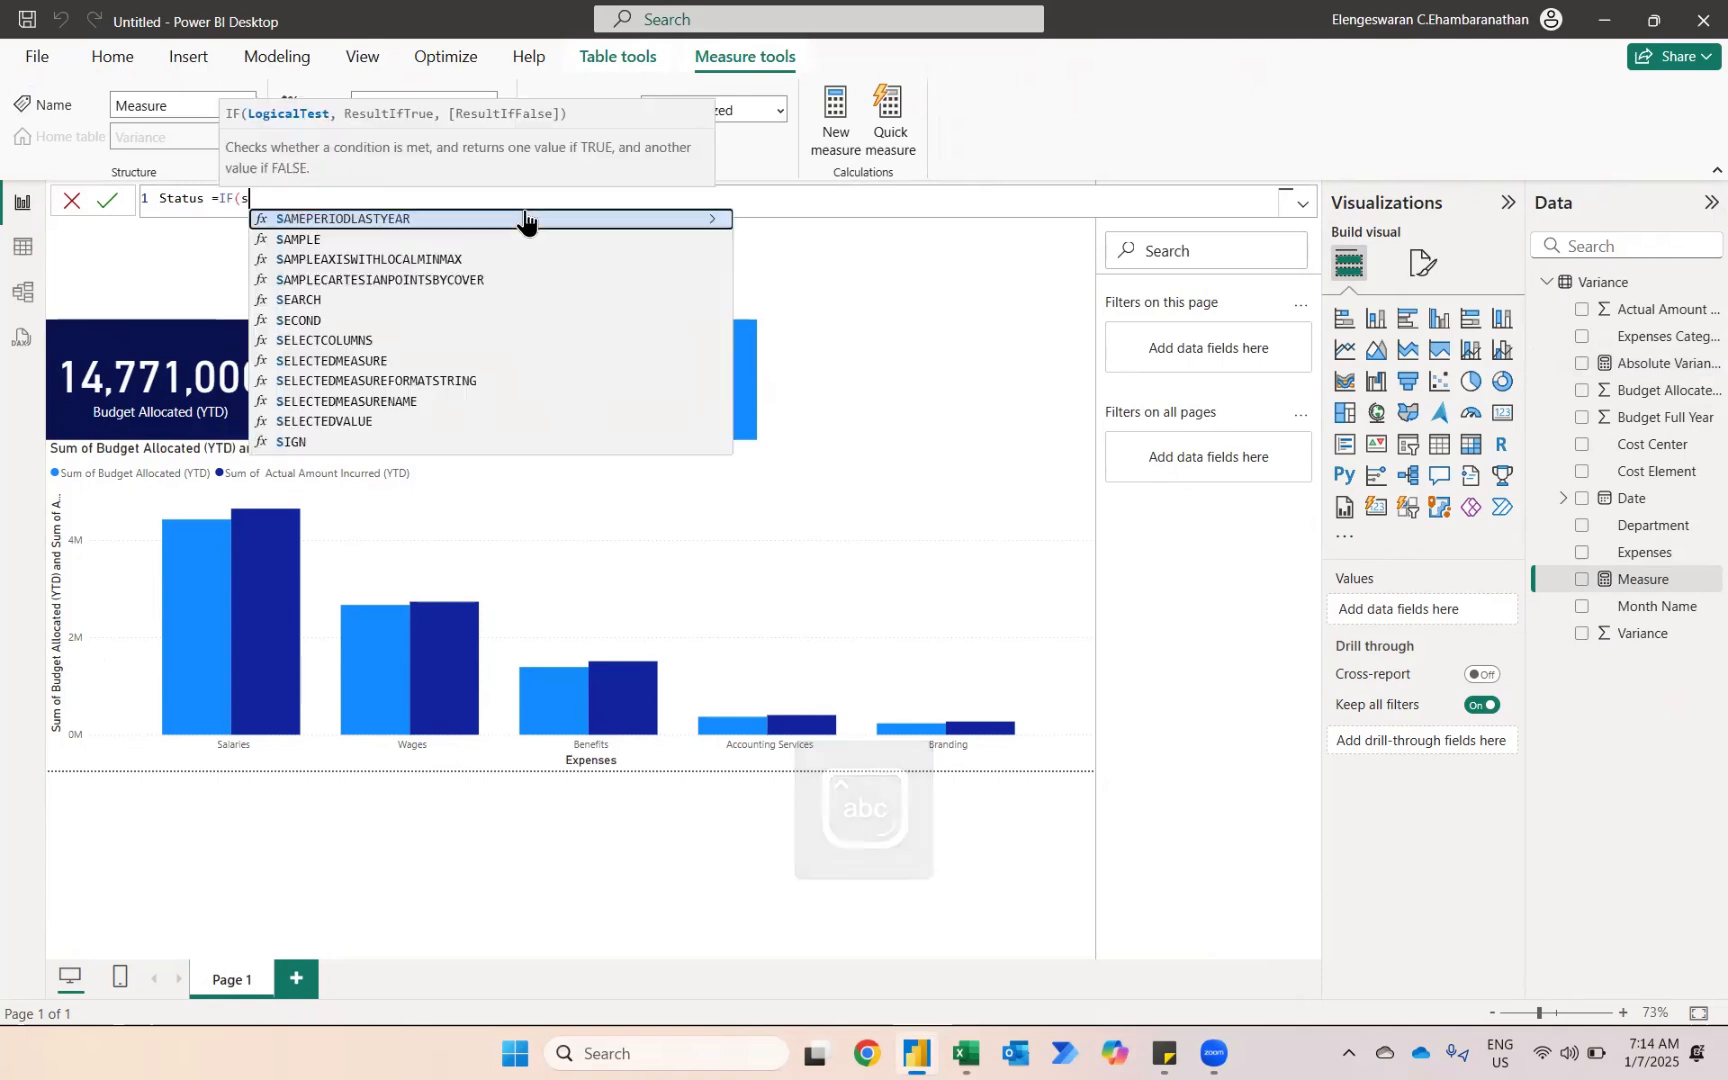
type("um(budg")
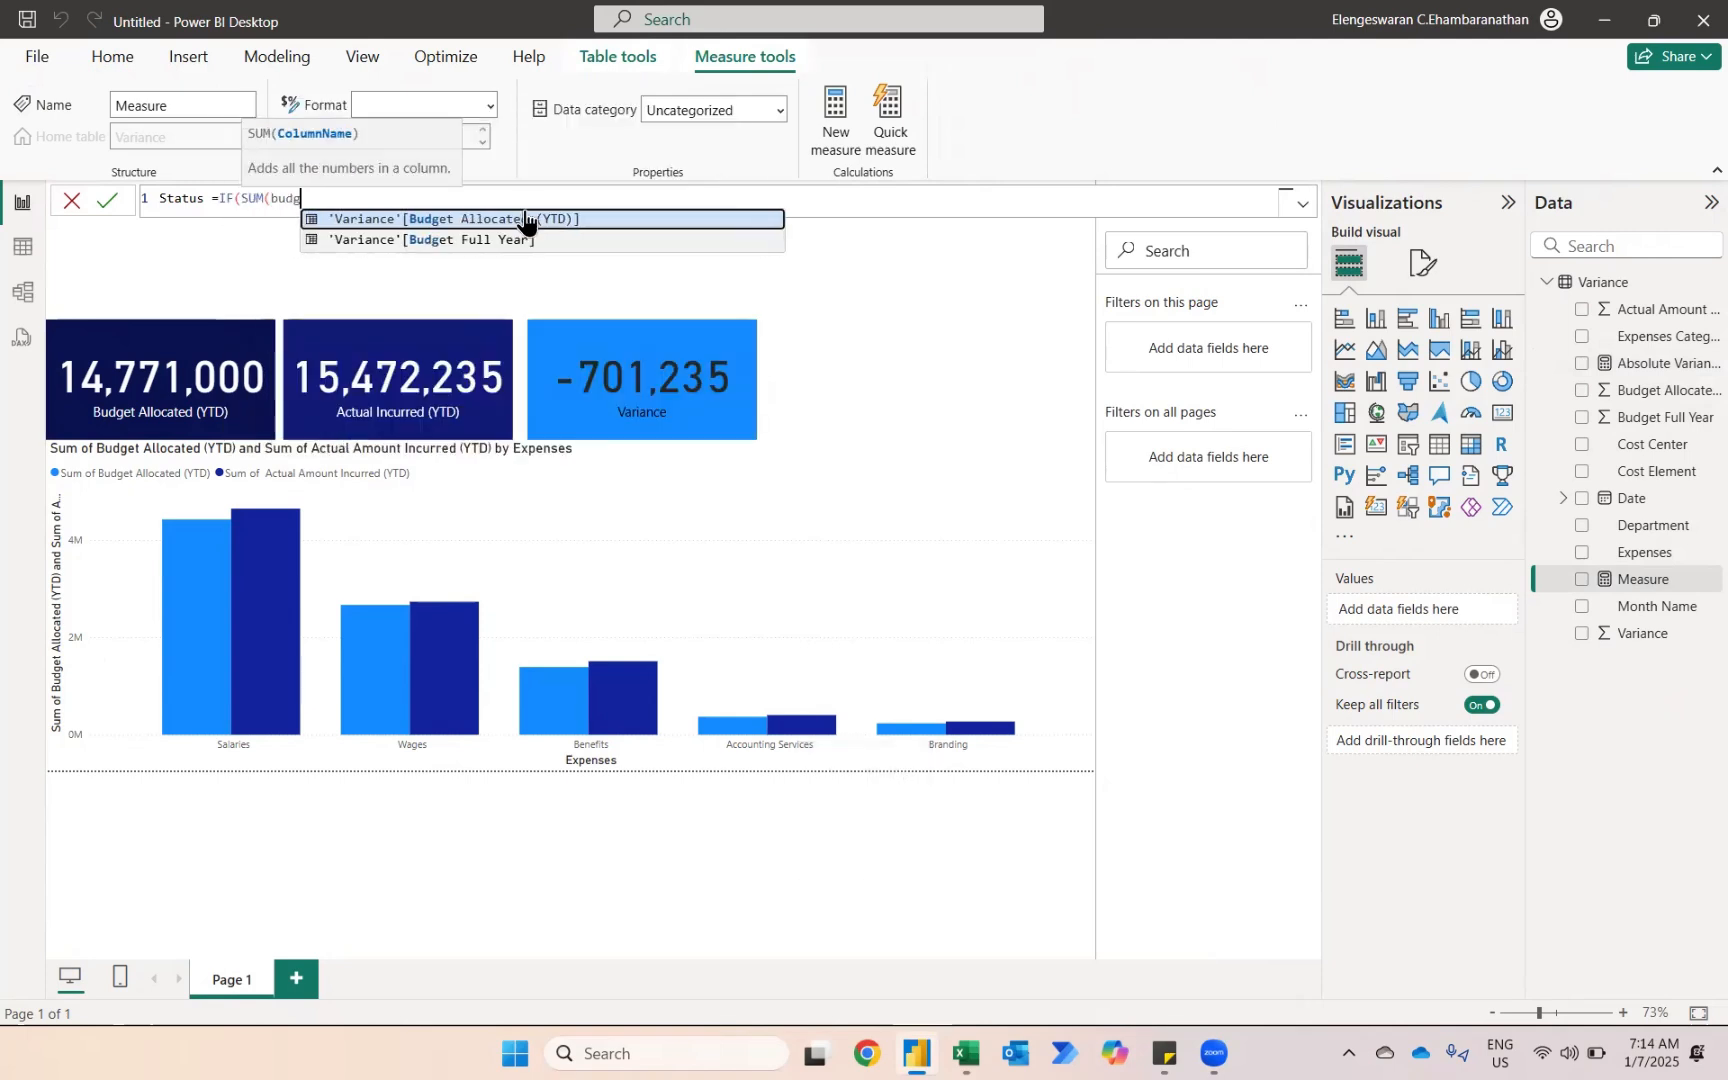
key("Down")
key("Tab")
key("ctrl+shift+Left")
key("ctrl+shift+Left")
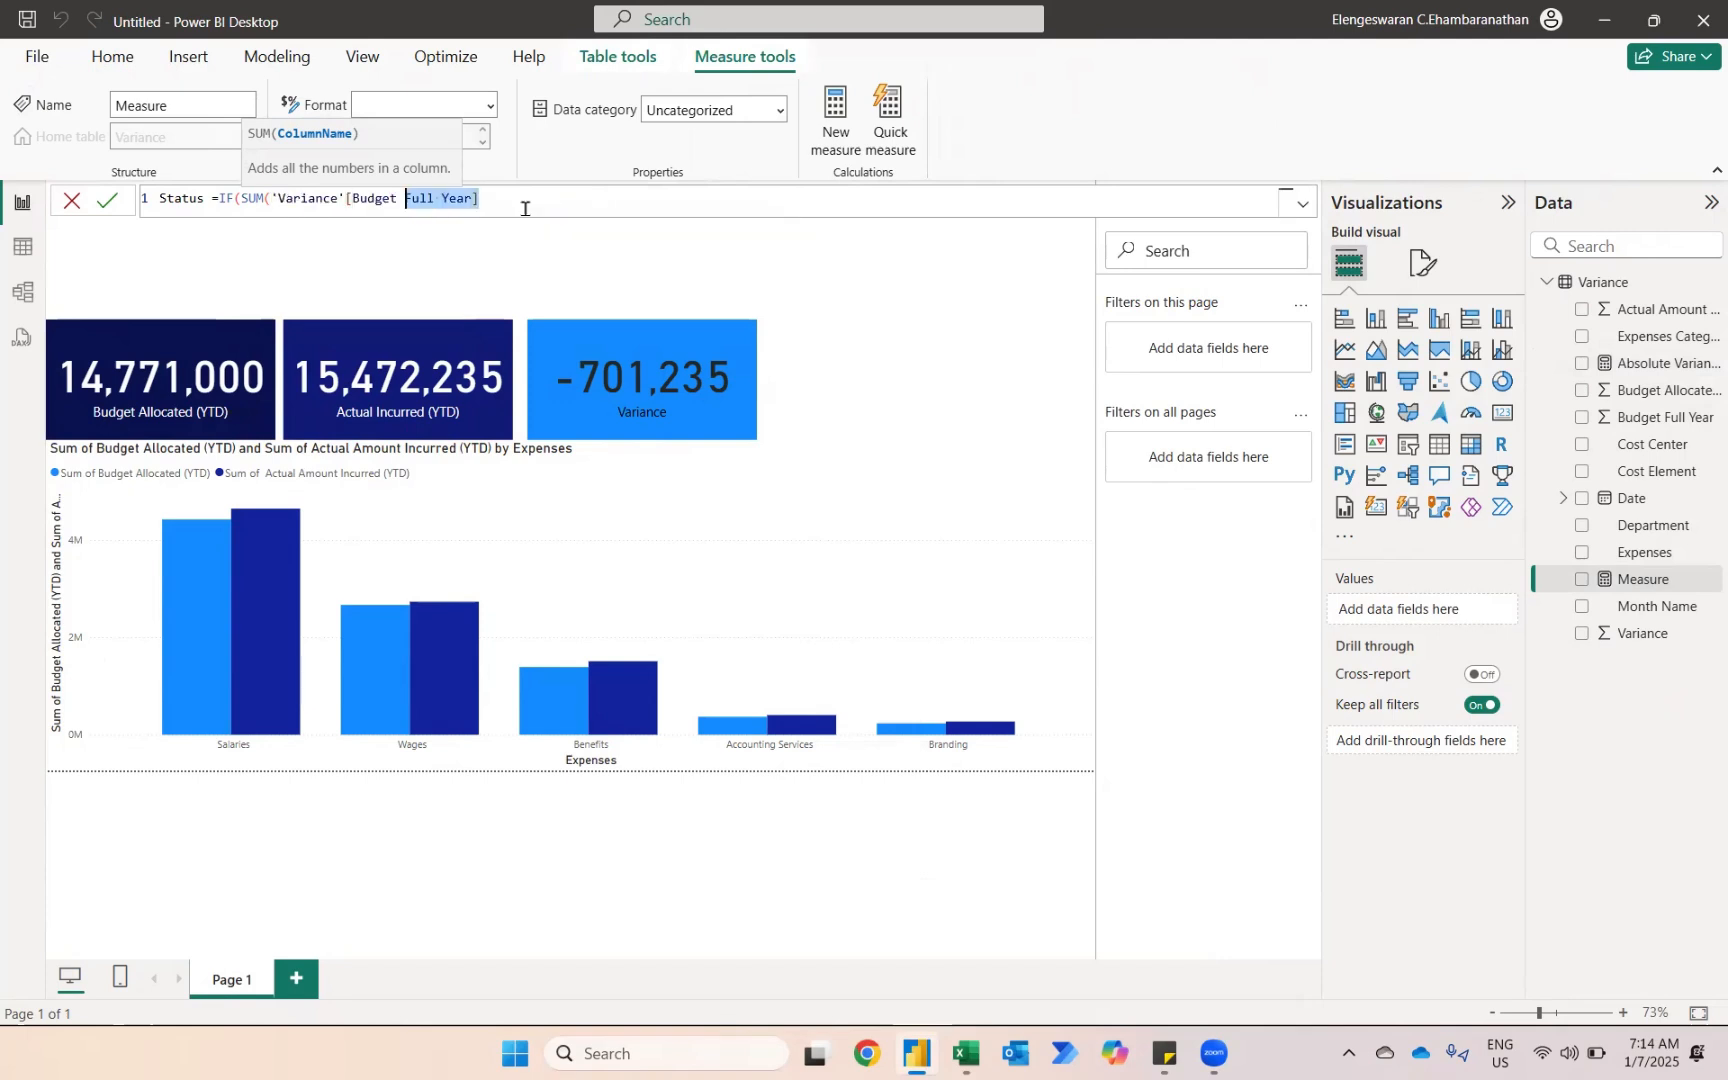
key("BackSpace")
key("Tab")
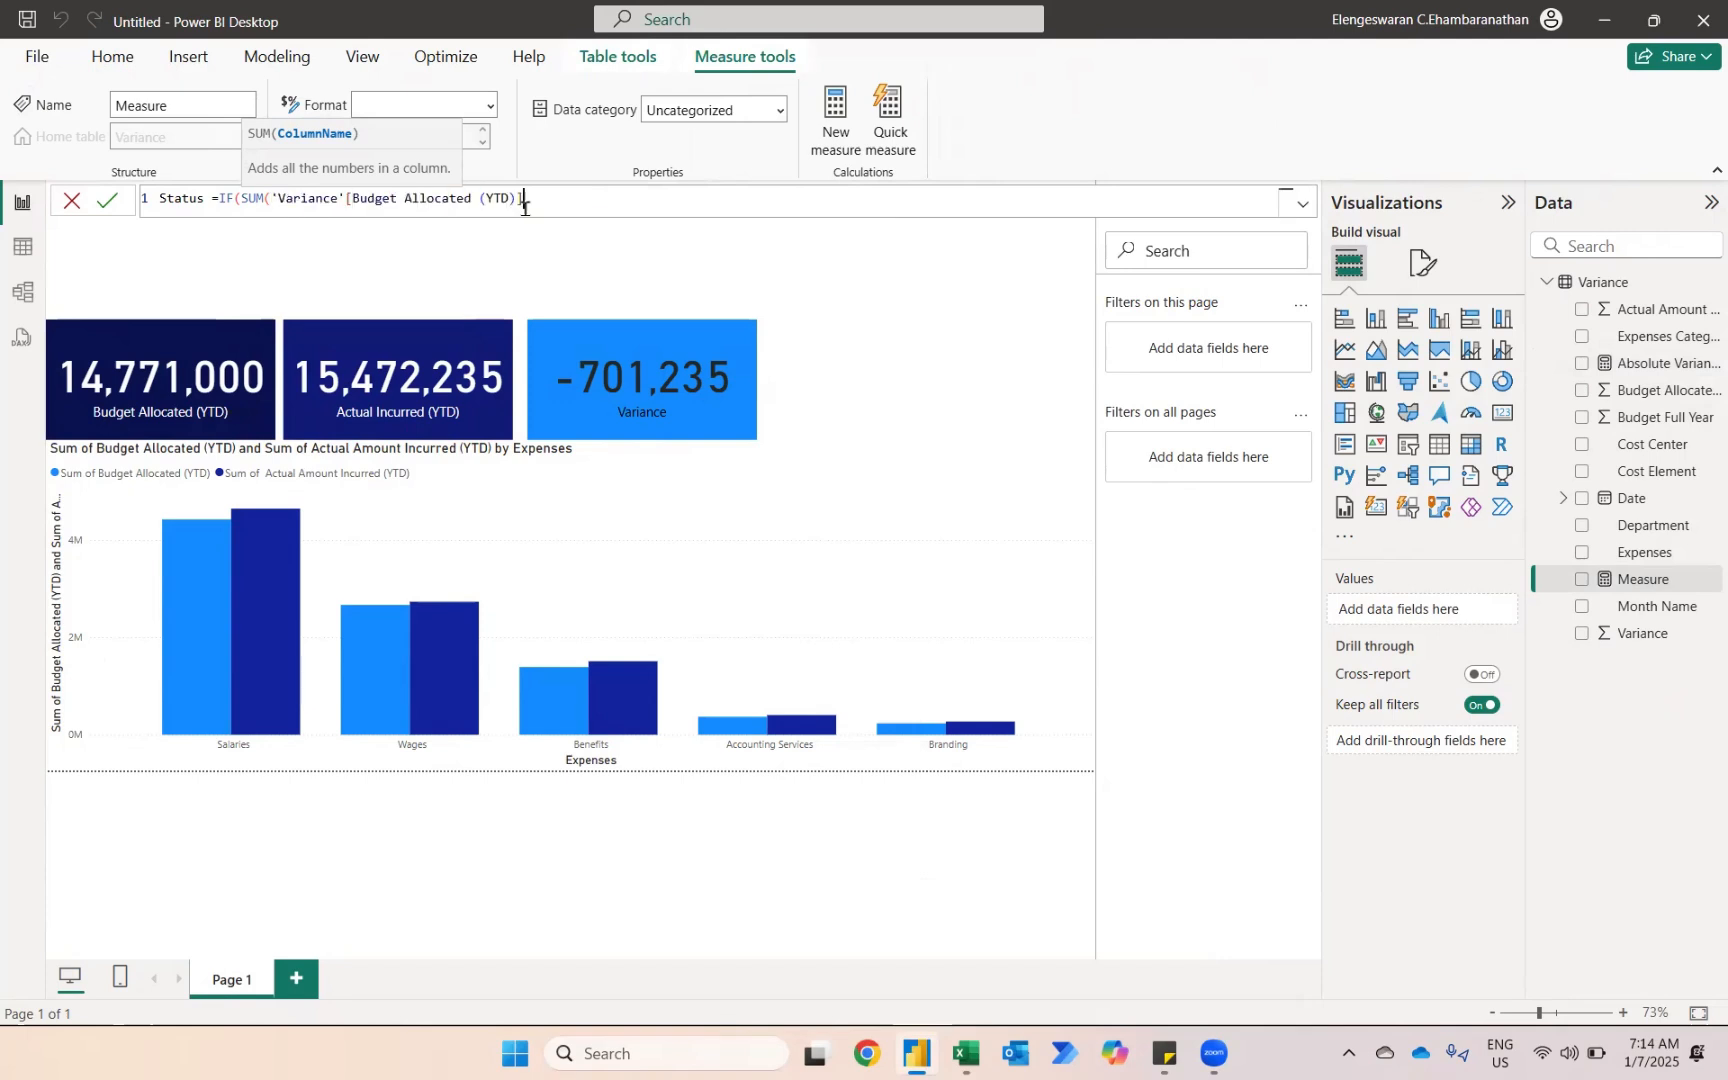
- Complete the Status measure's condition as budget sum >= SUM('Variance'[ Actual Amount Incurred (YTD)])
type(")>")
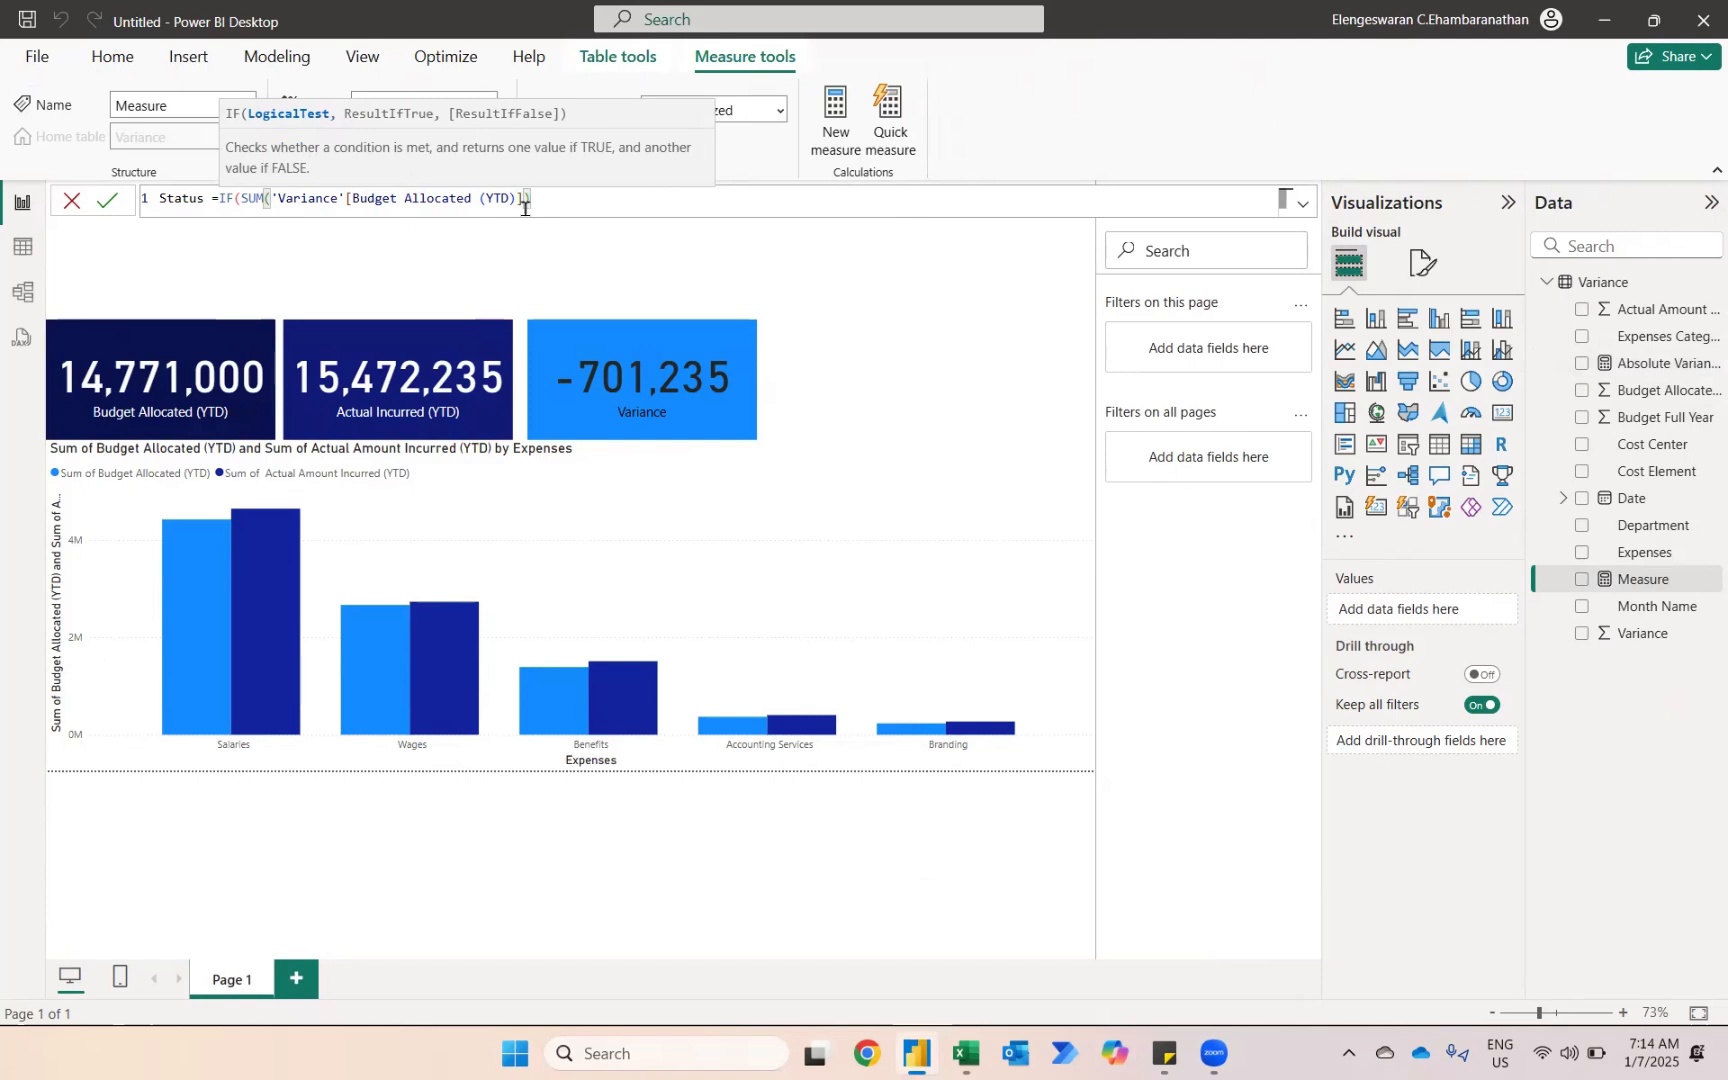
type("=ac")
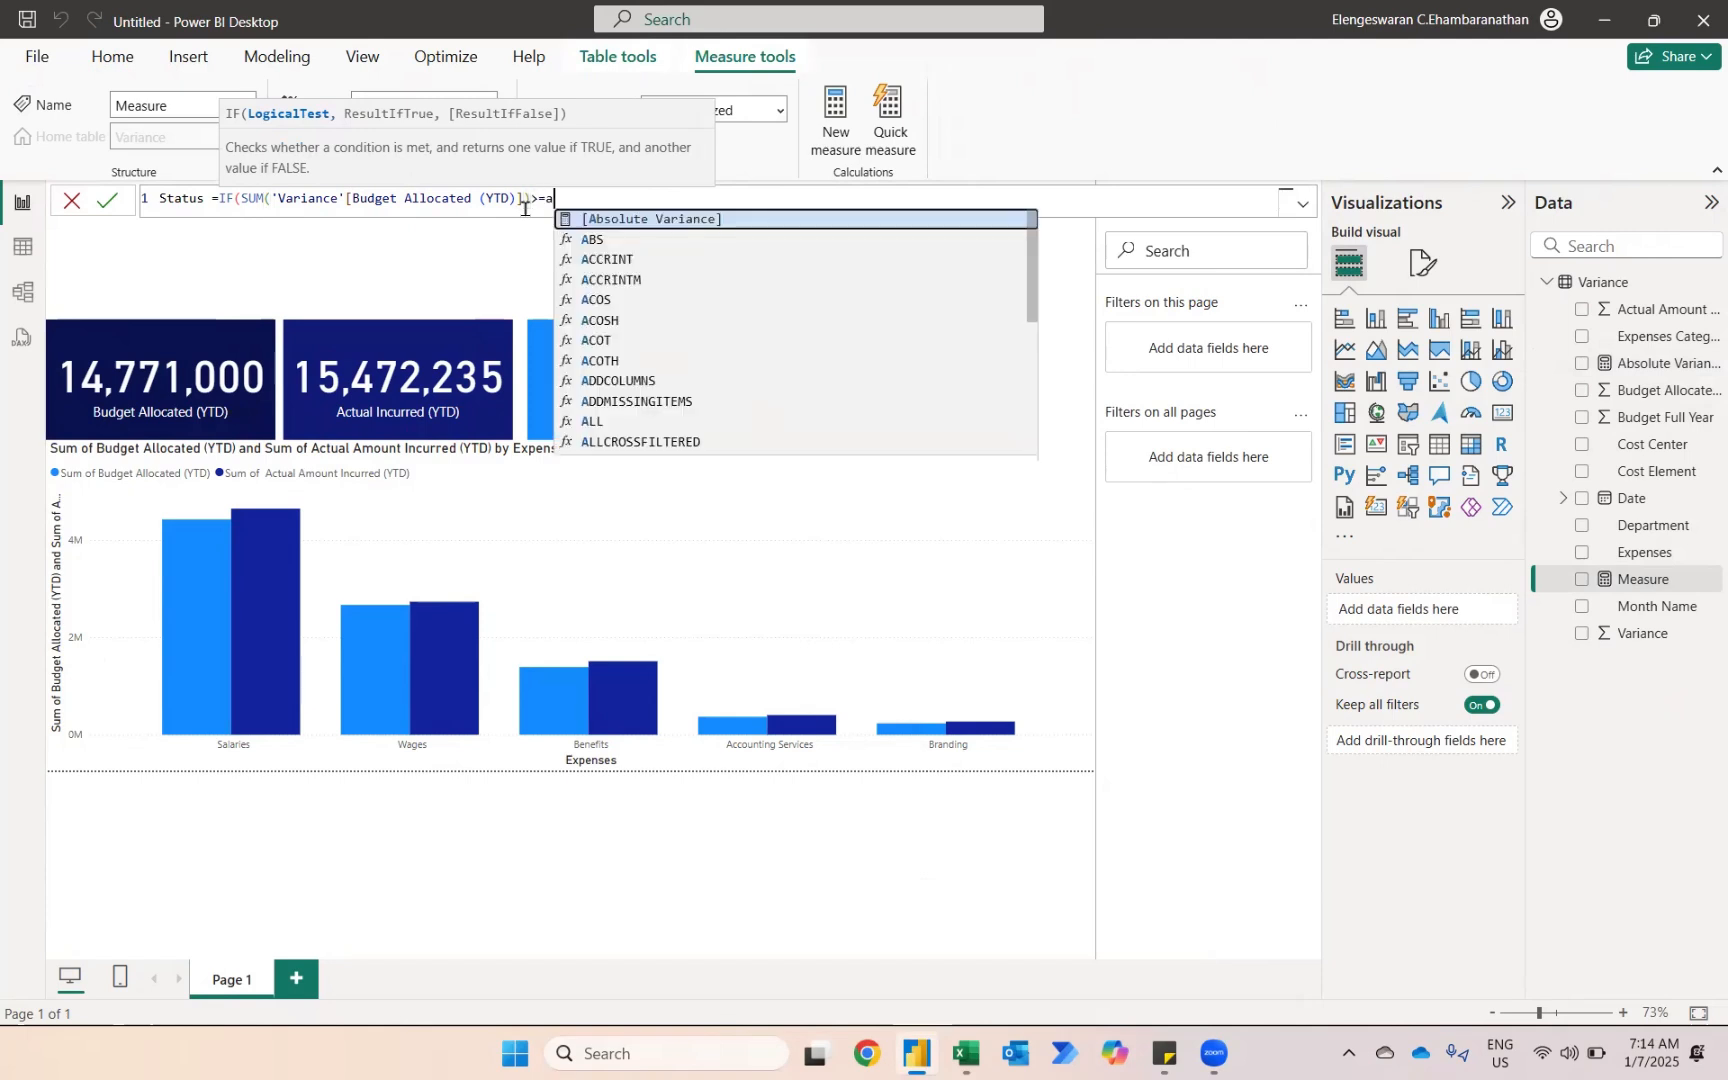
key("BackSpace")
key("BackSpace")
type("sy")
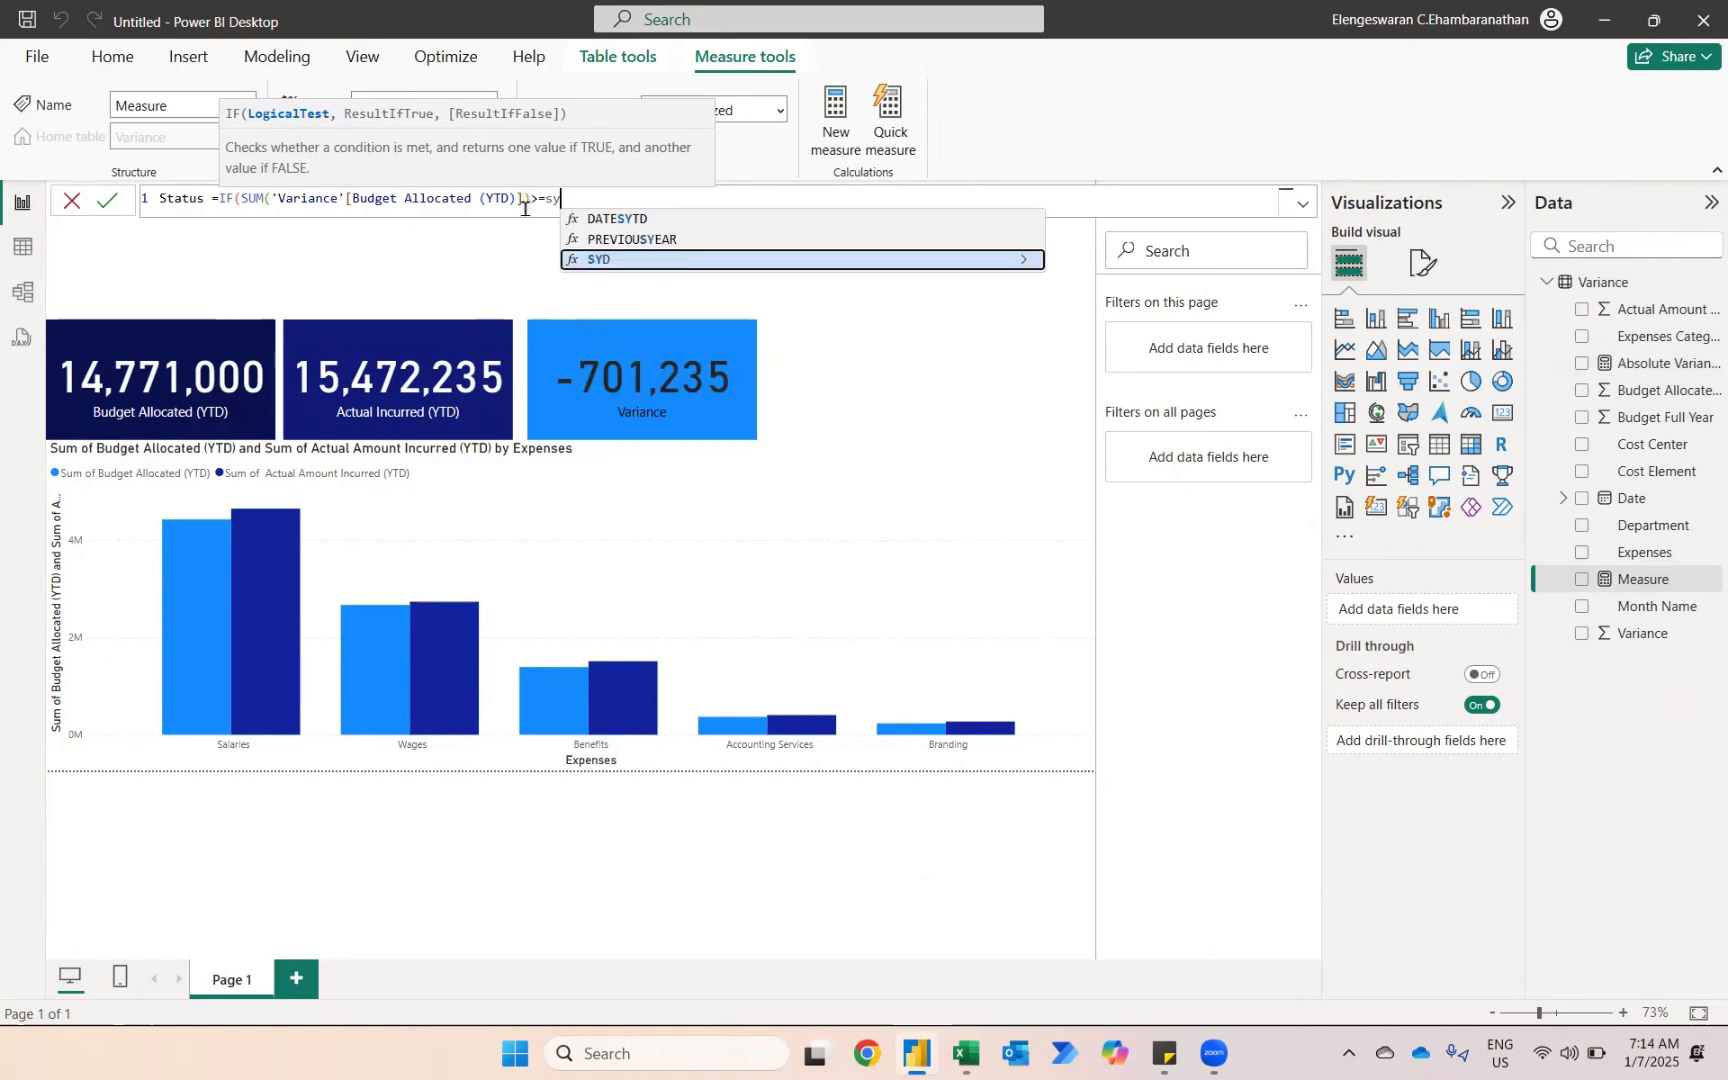
key("BackSpace")
type("um(act")
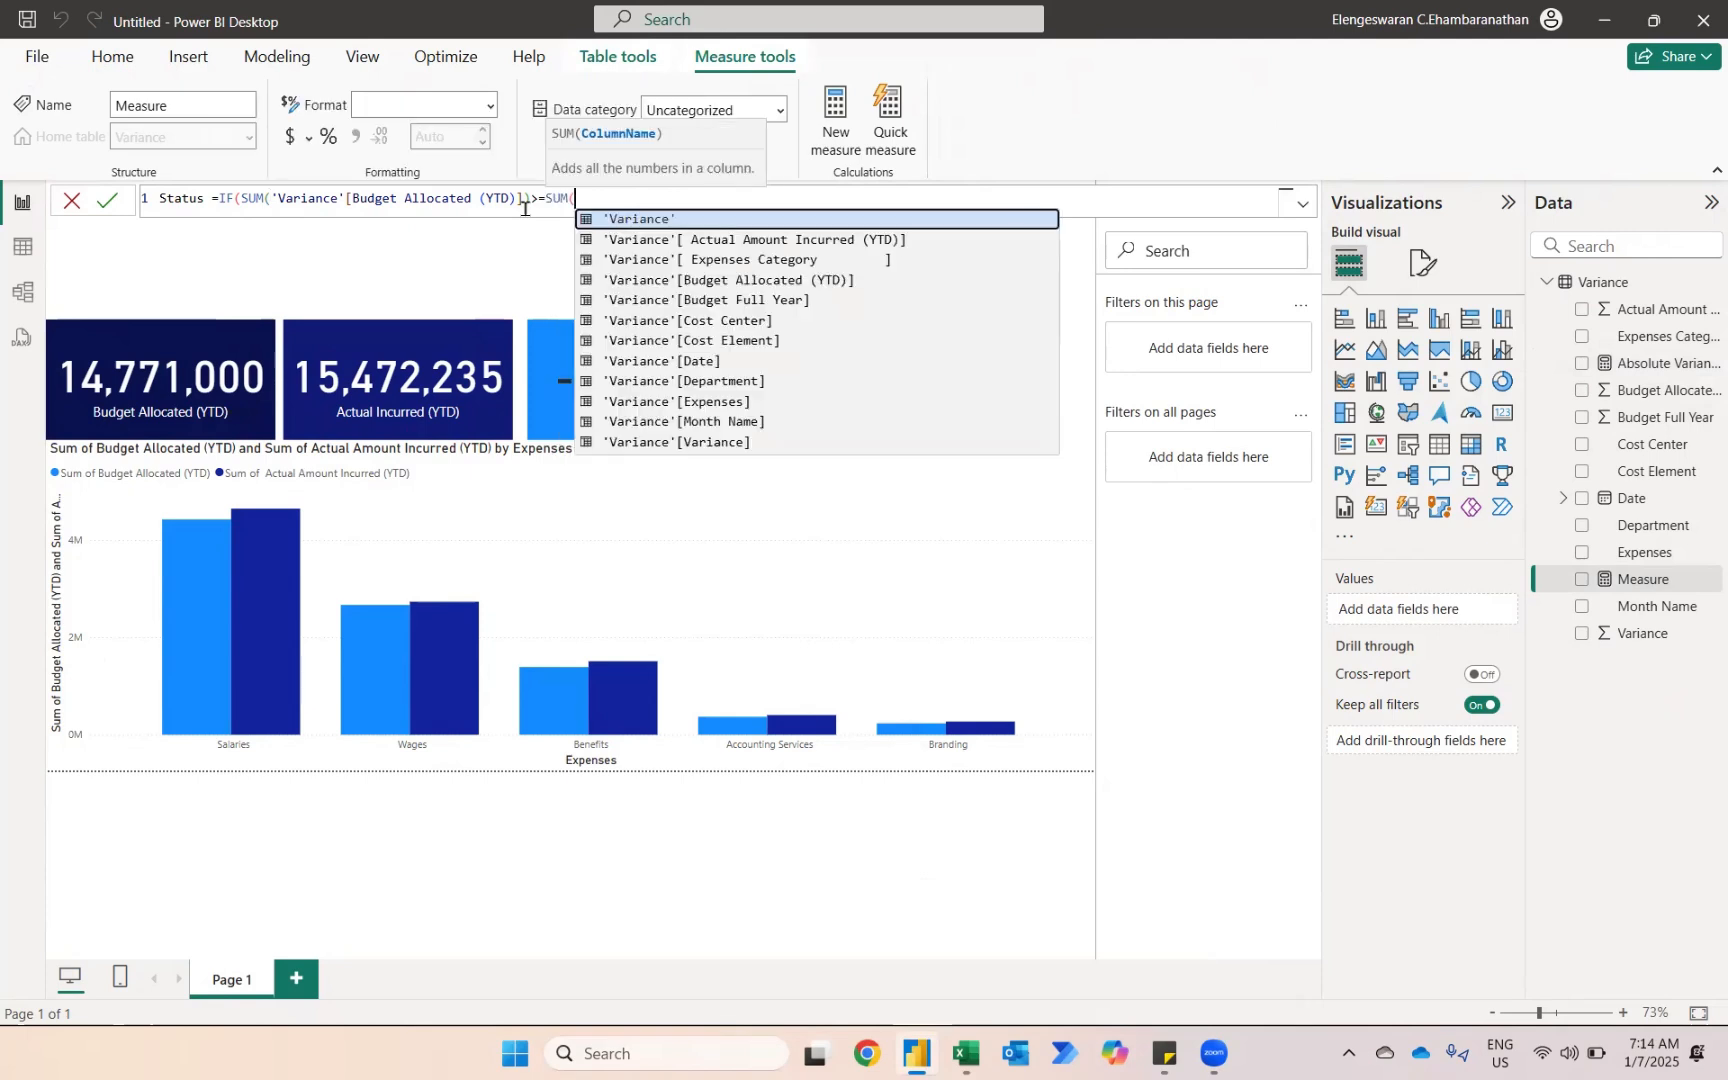
key("Tab")
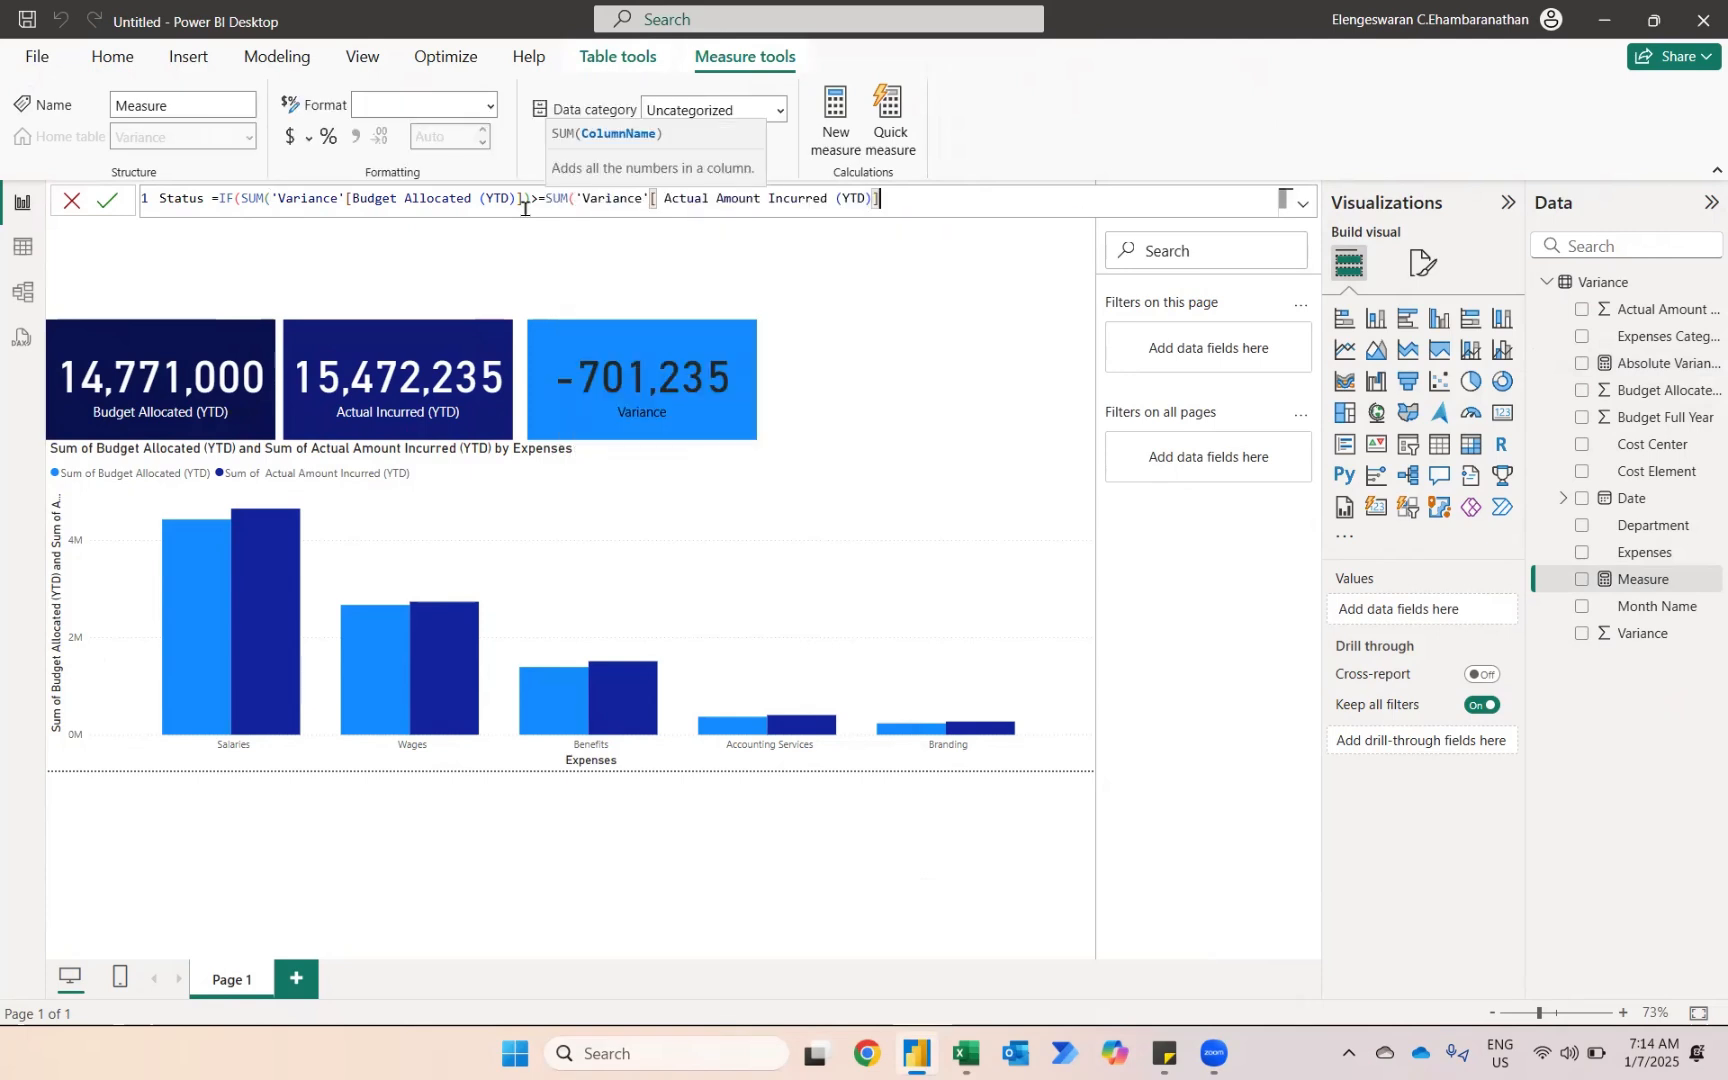
type("),")
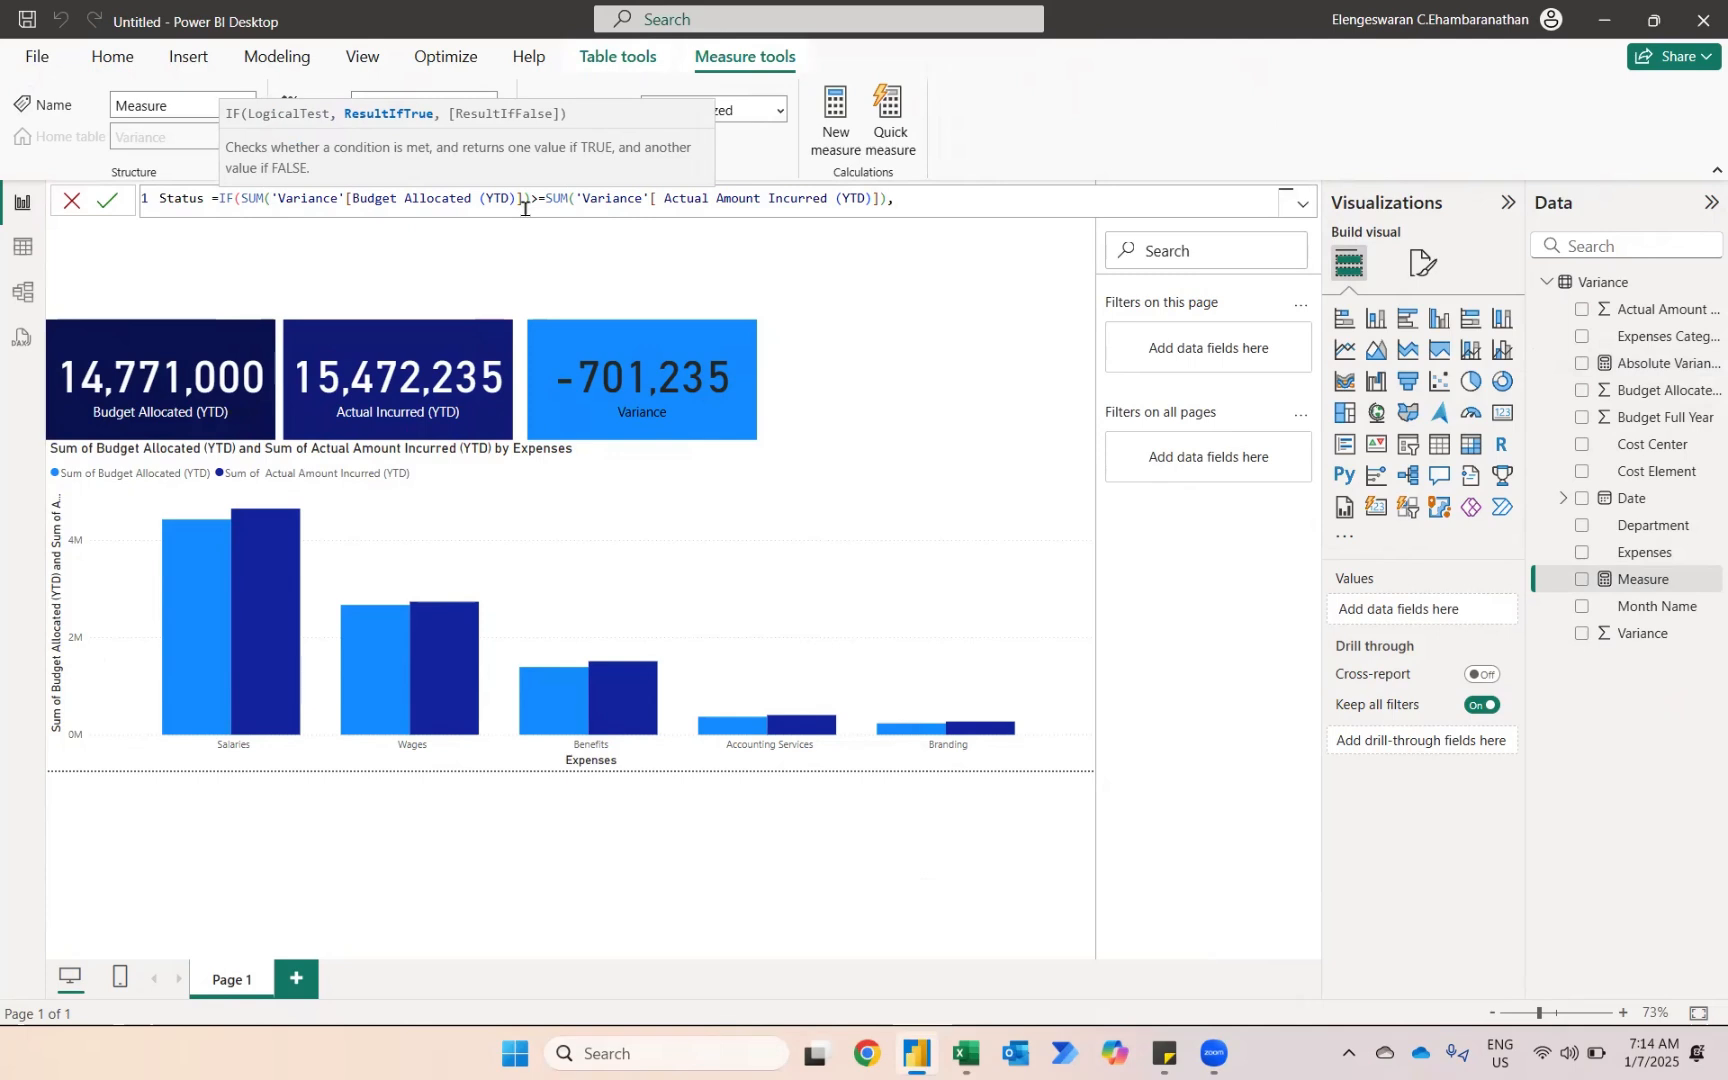
- Make the Status measure return "Underspent" when true and "Overspent" when false, and commit it
type("\"Under s")
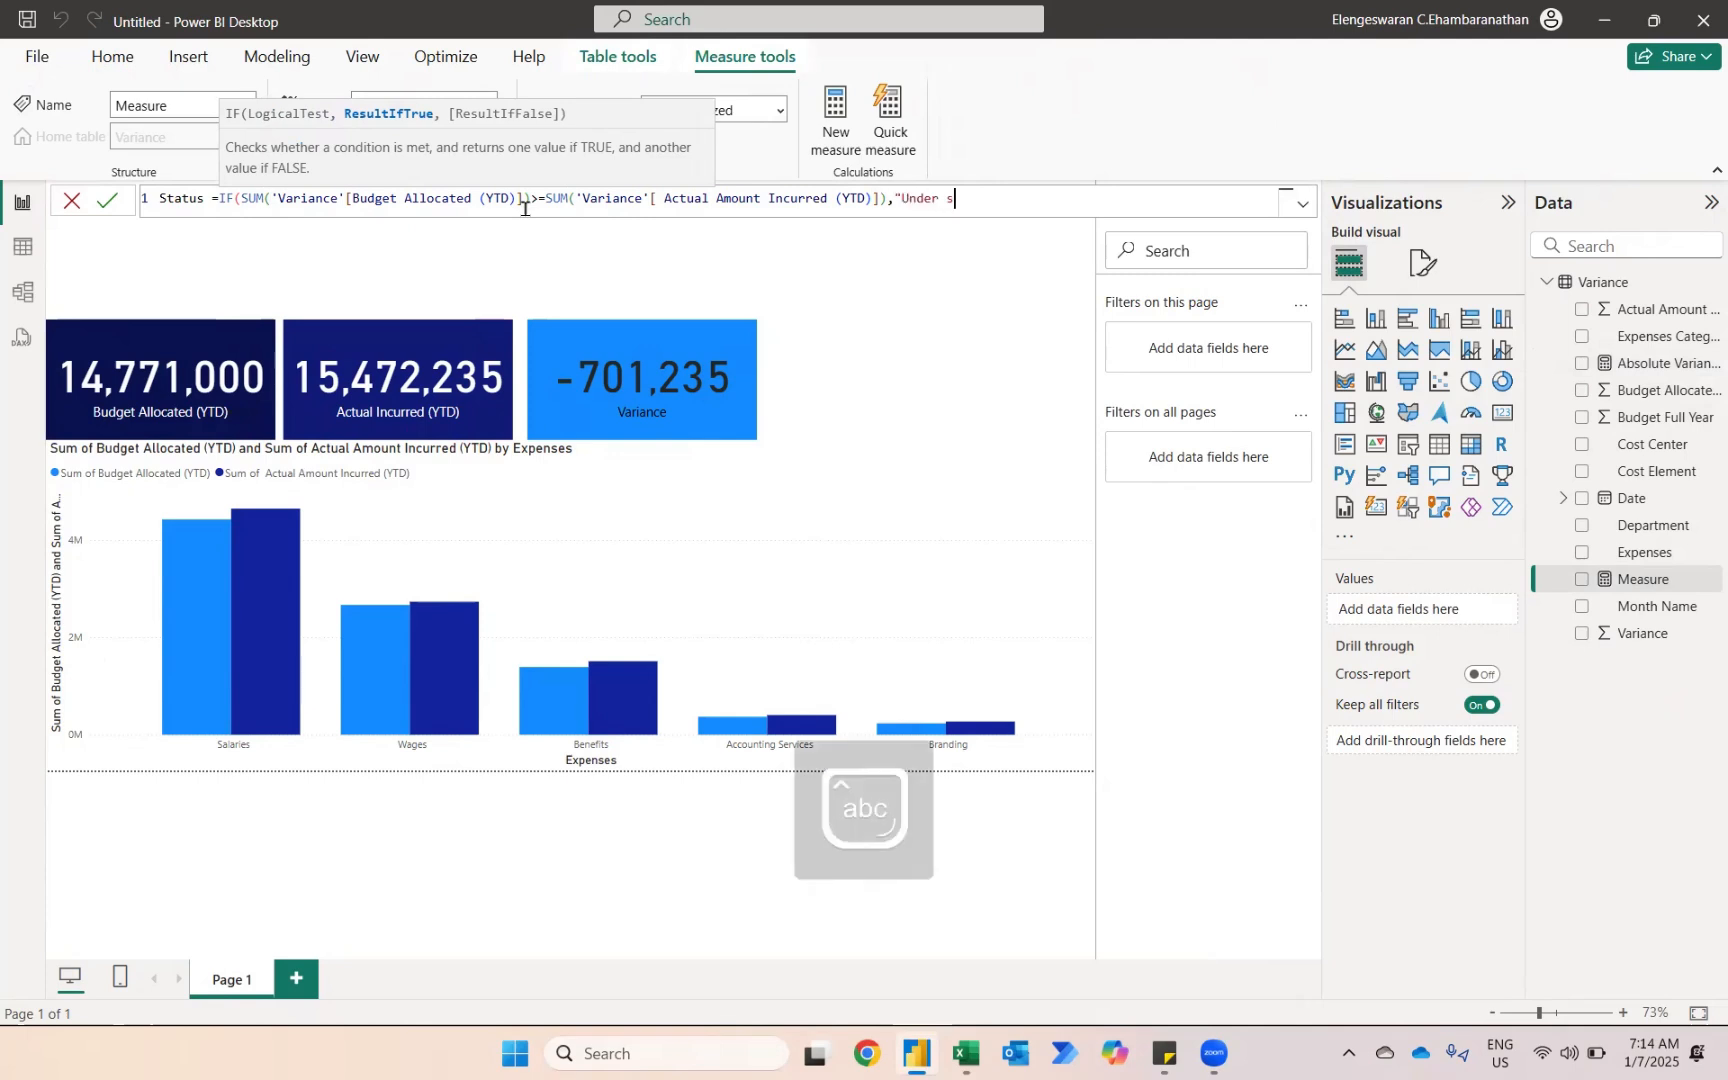
type("pent")
key("ctrl+Left")
key("BackSpace")
key("End")
type("\"")
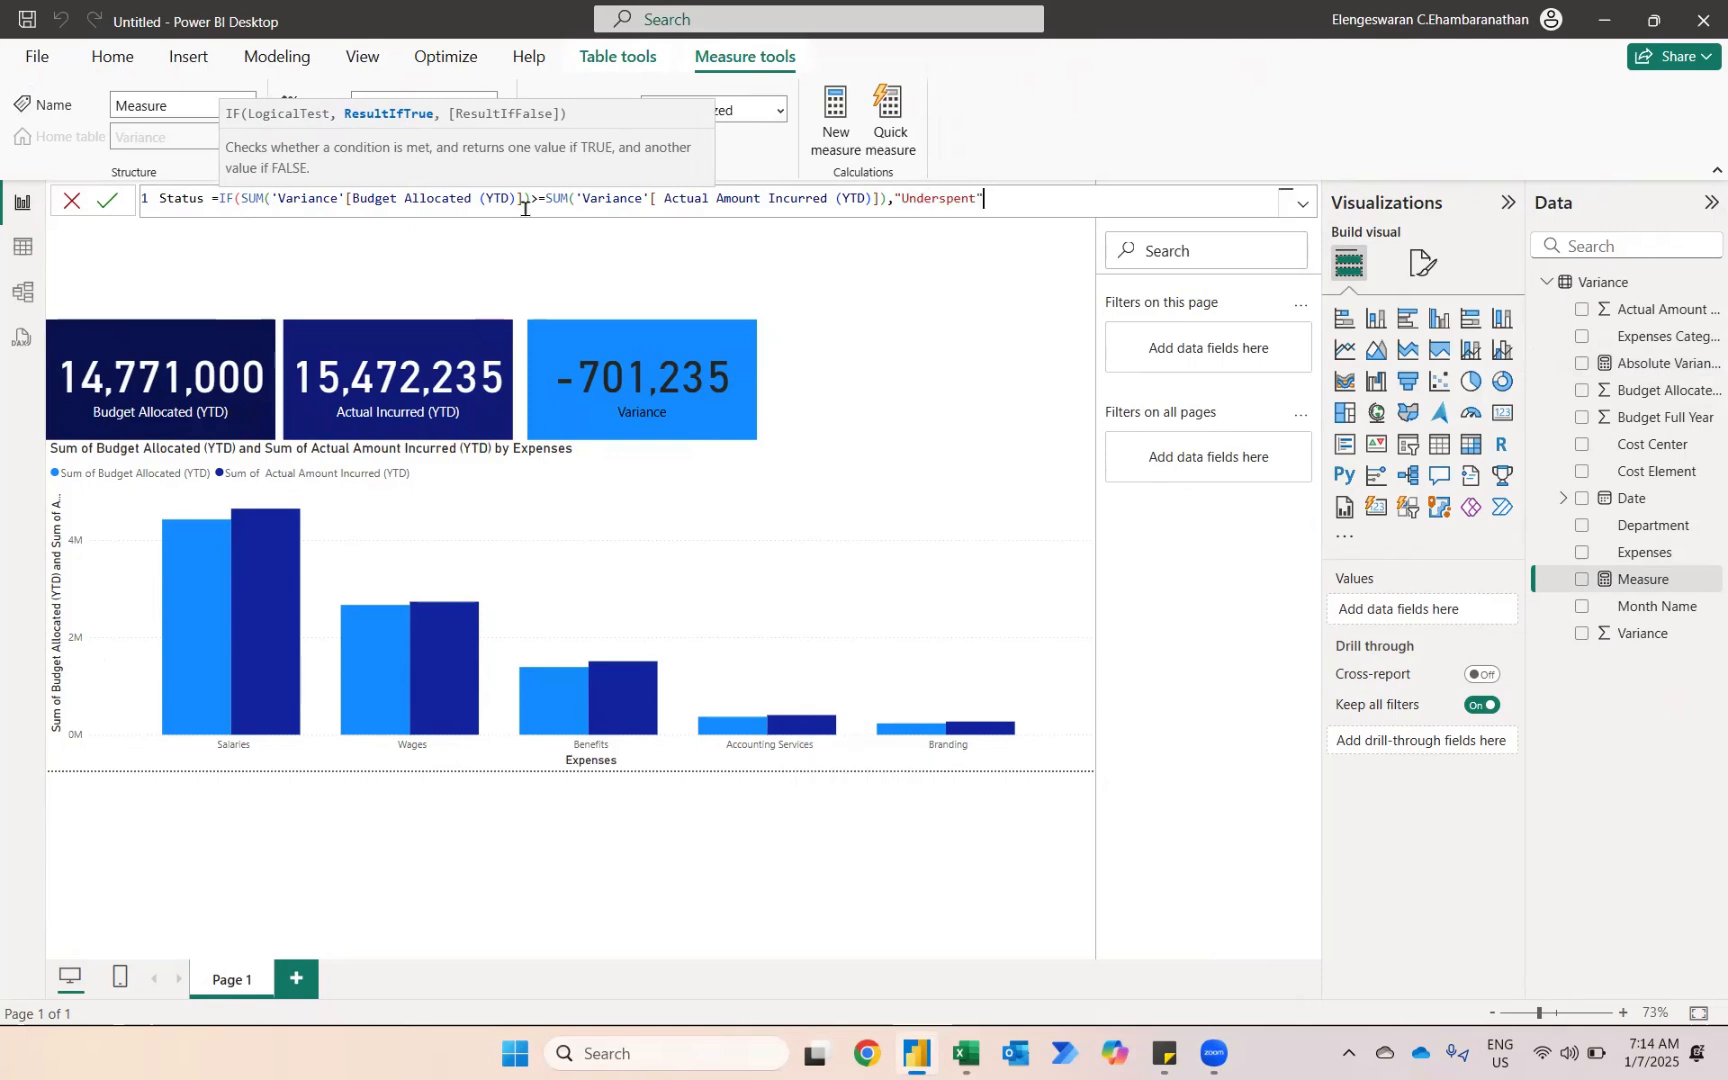
type(",\"O")
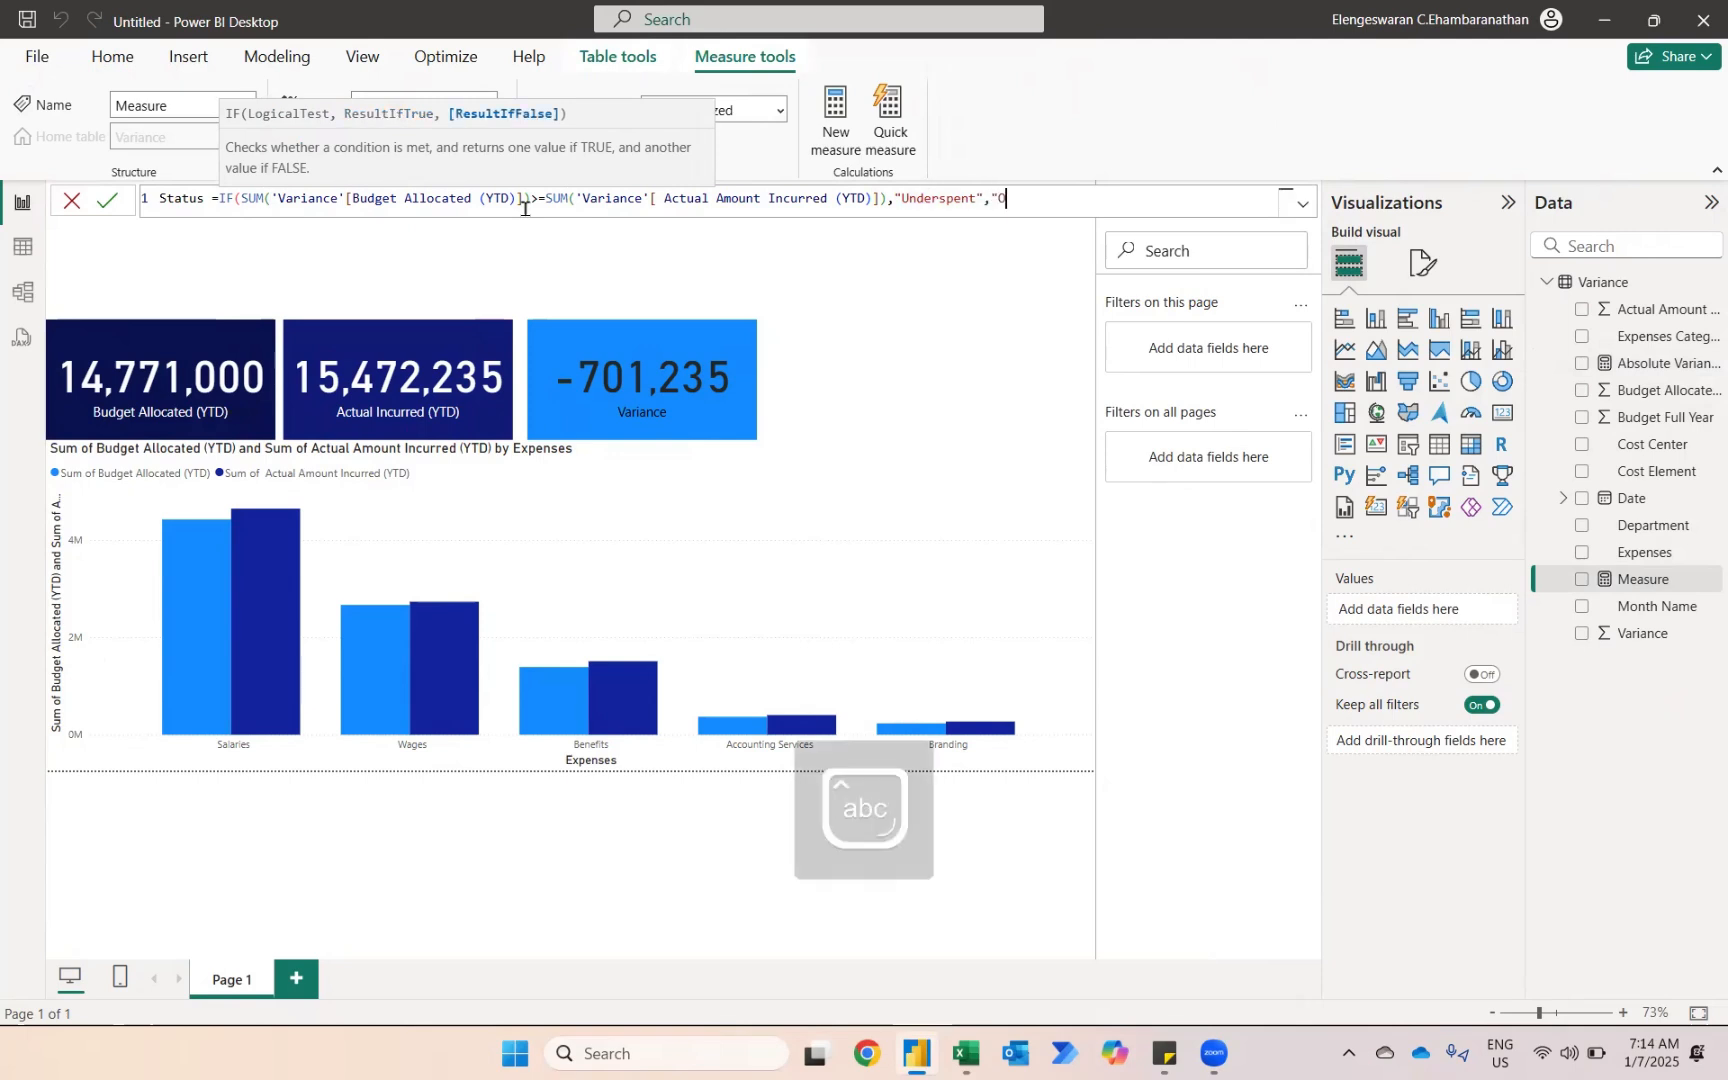
type("verspent\")")
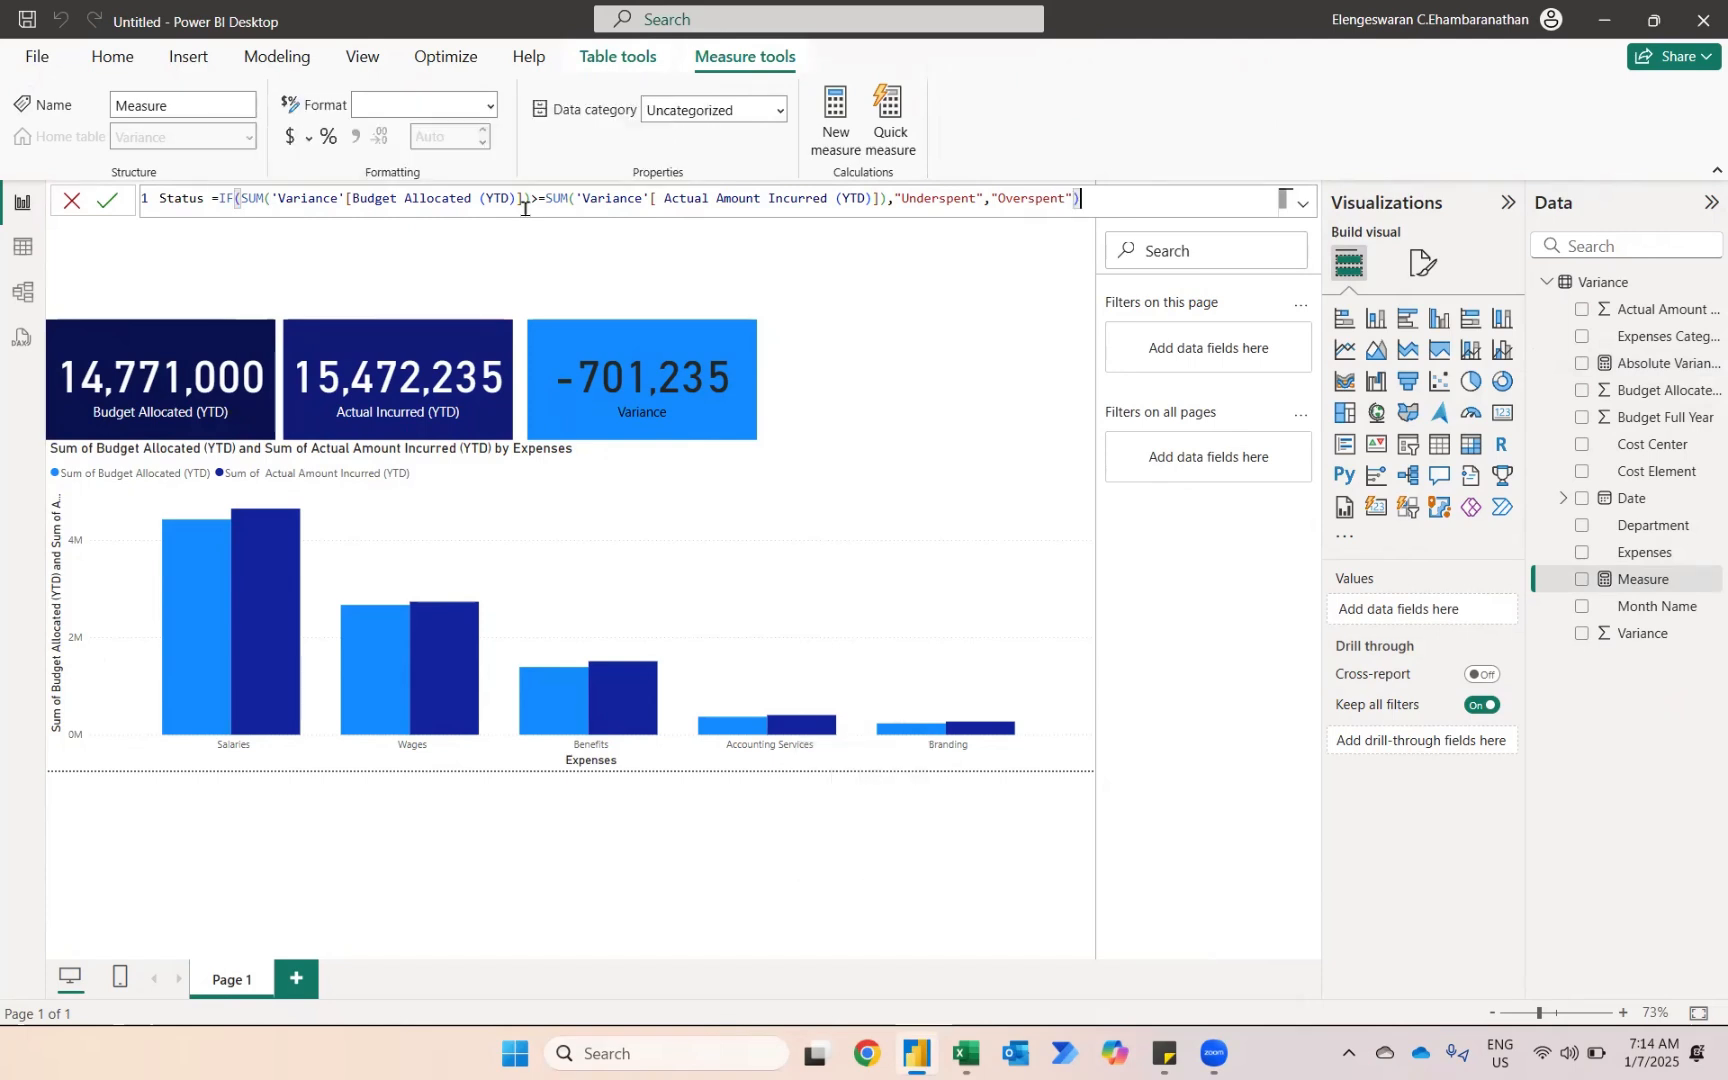
left_click(116, 200)
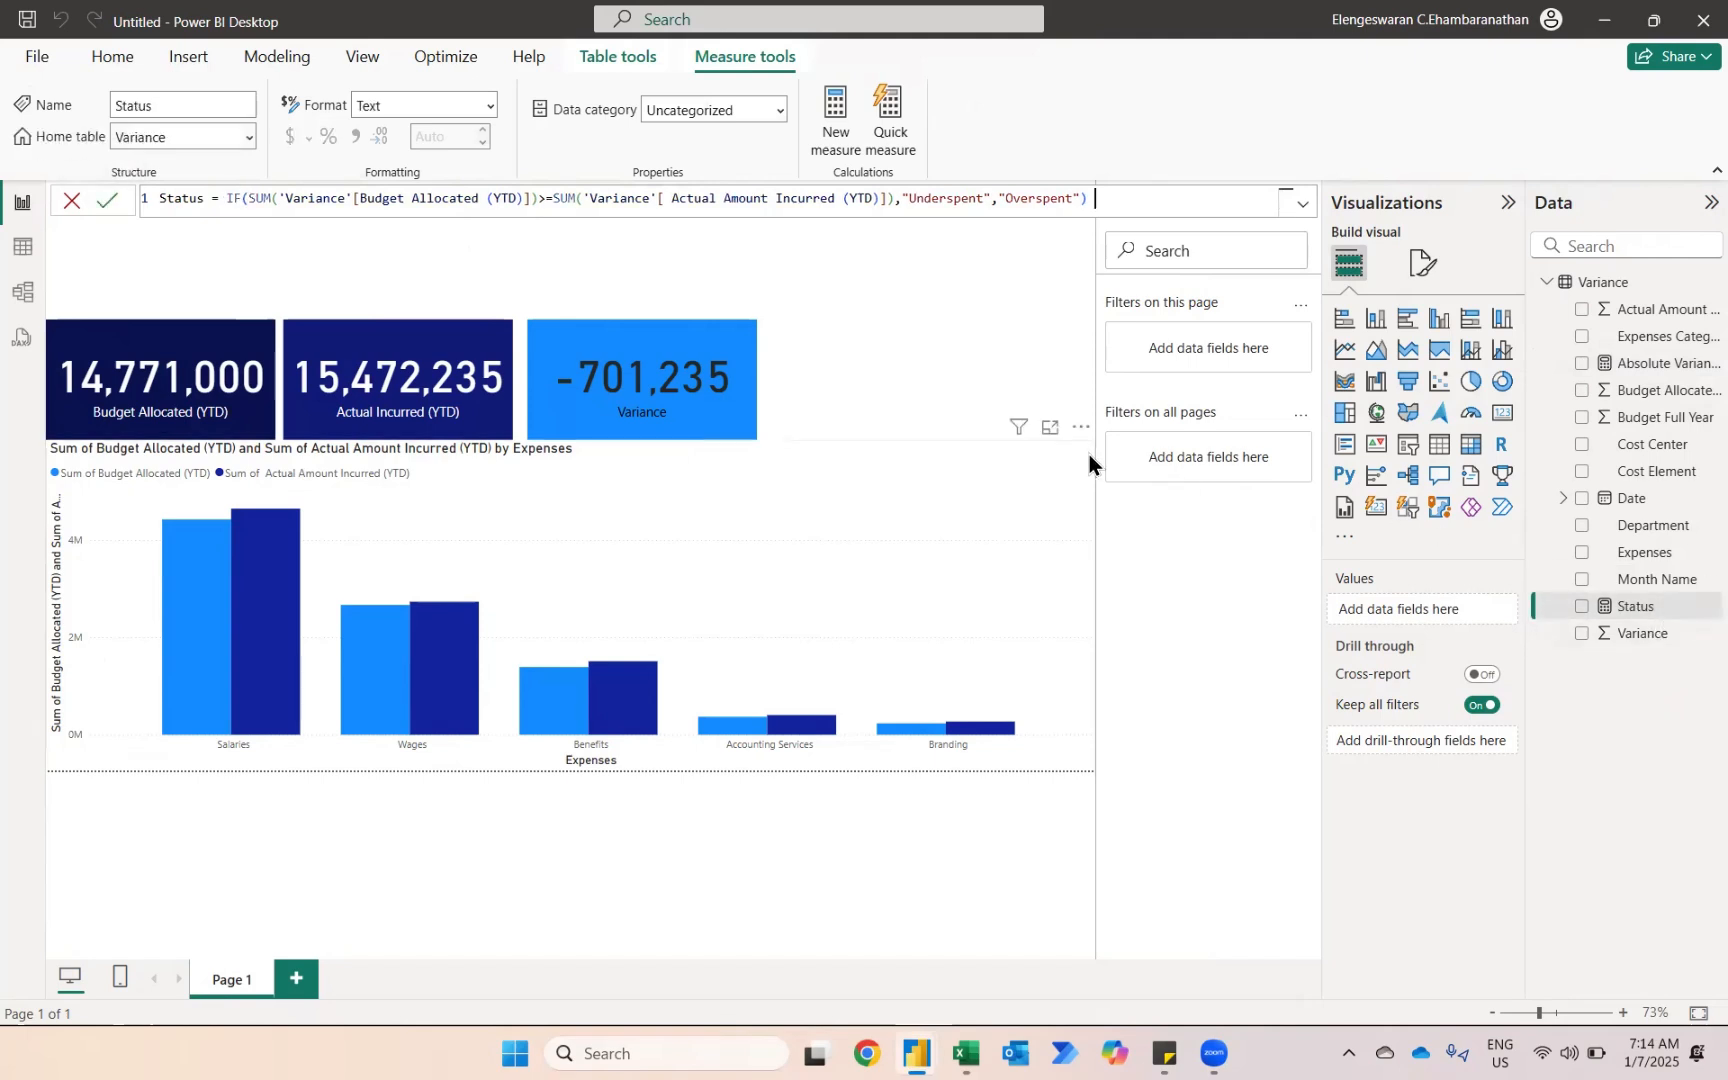
left_click(975, 333)
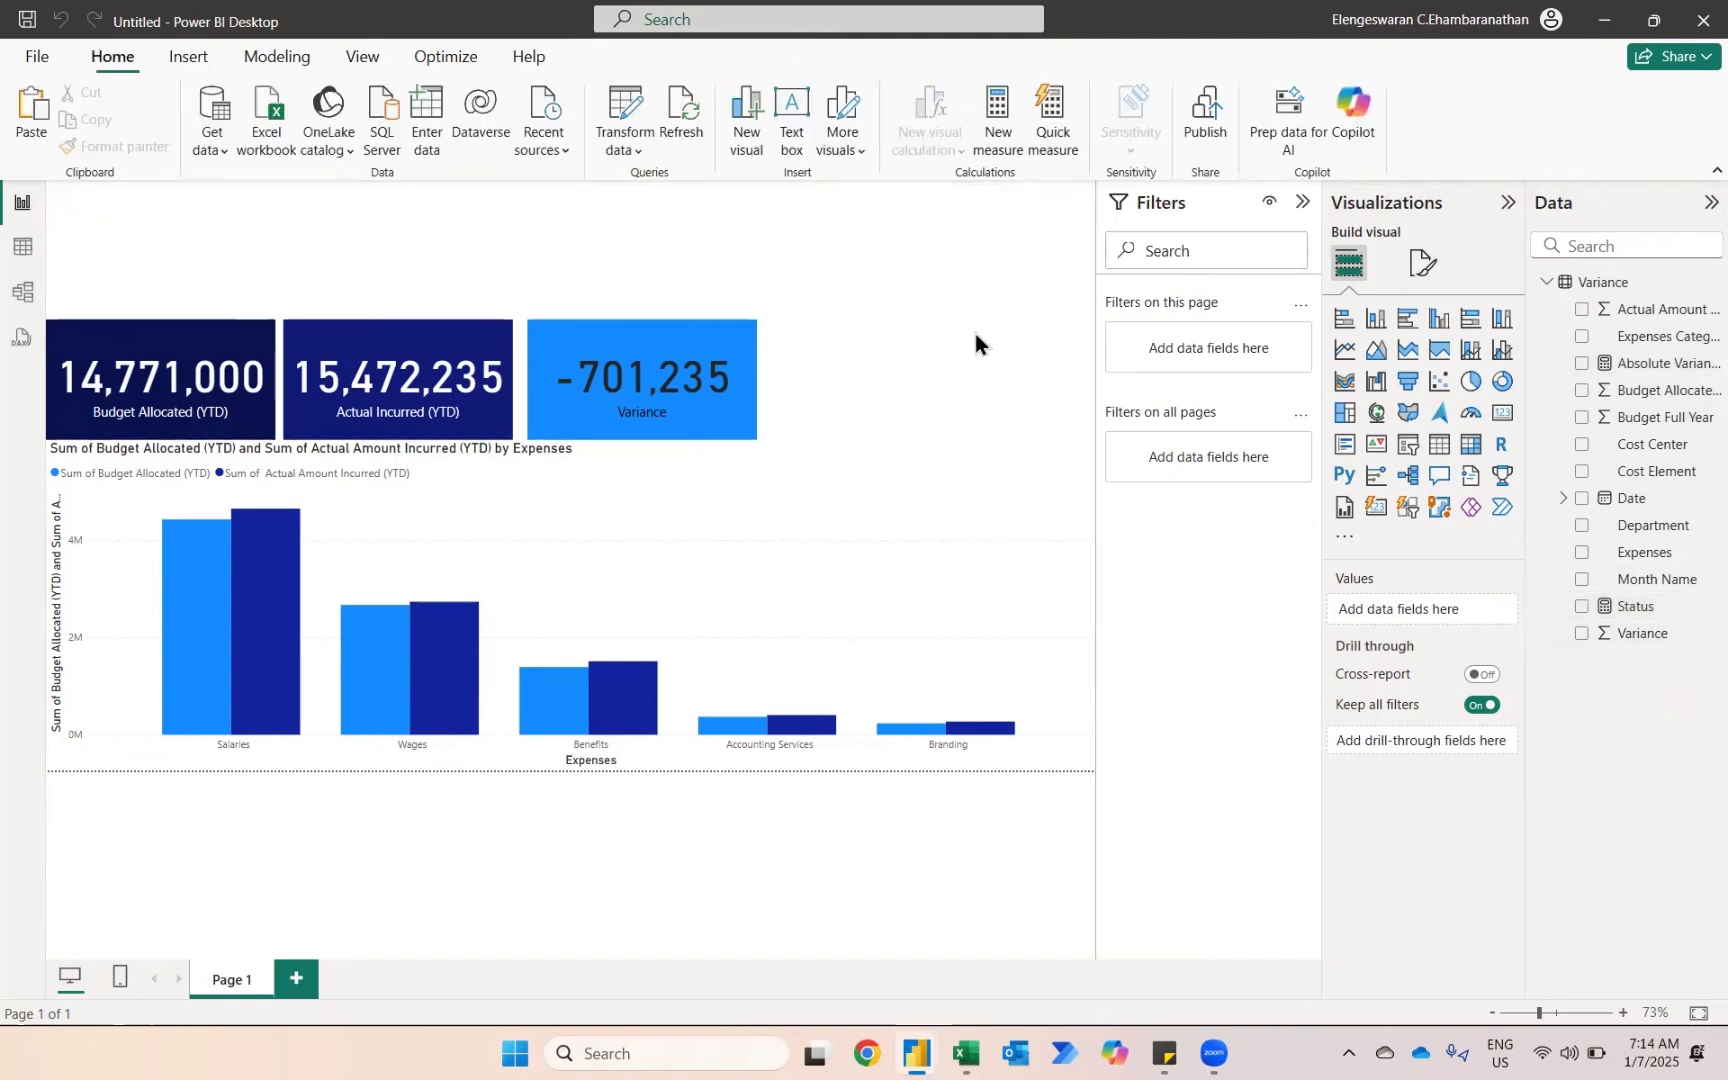
- Duplicate the Variance card and place the copy at the far right of the card row, aligned with the others
left_click(723, 344)
key("ctrl+c")
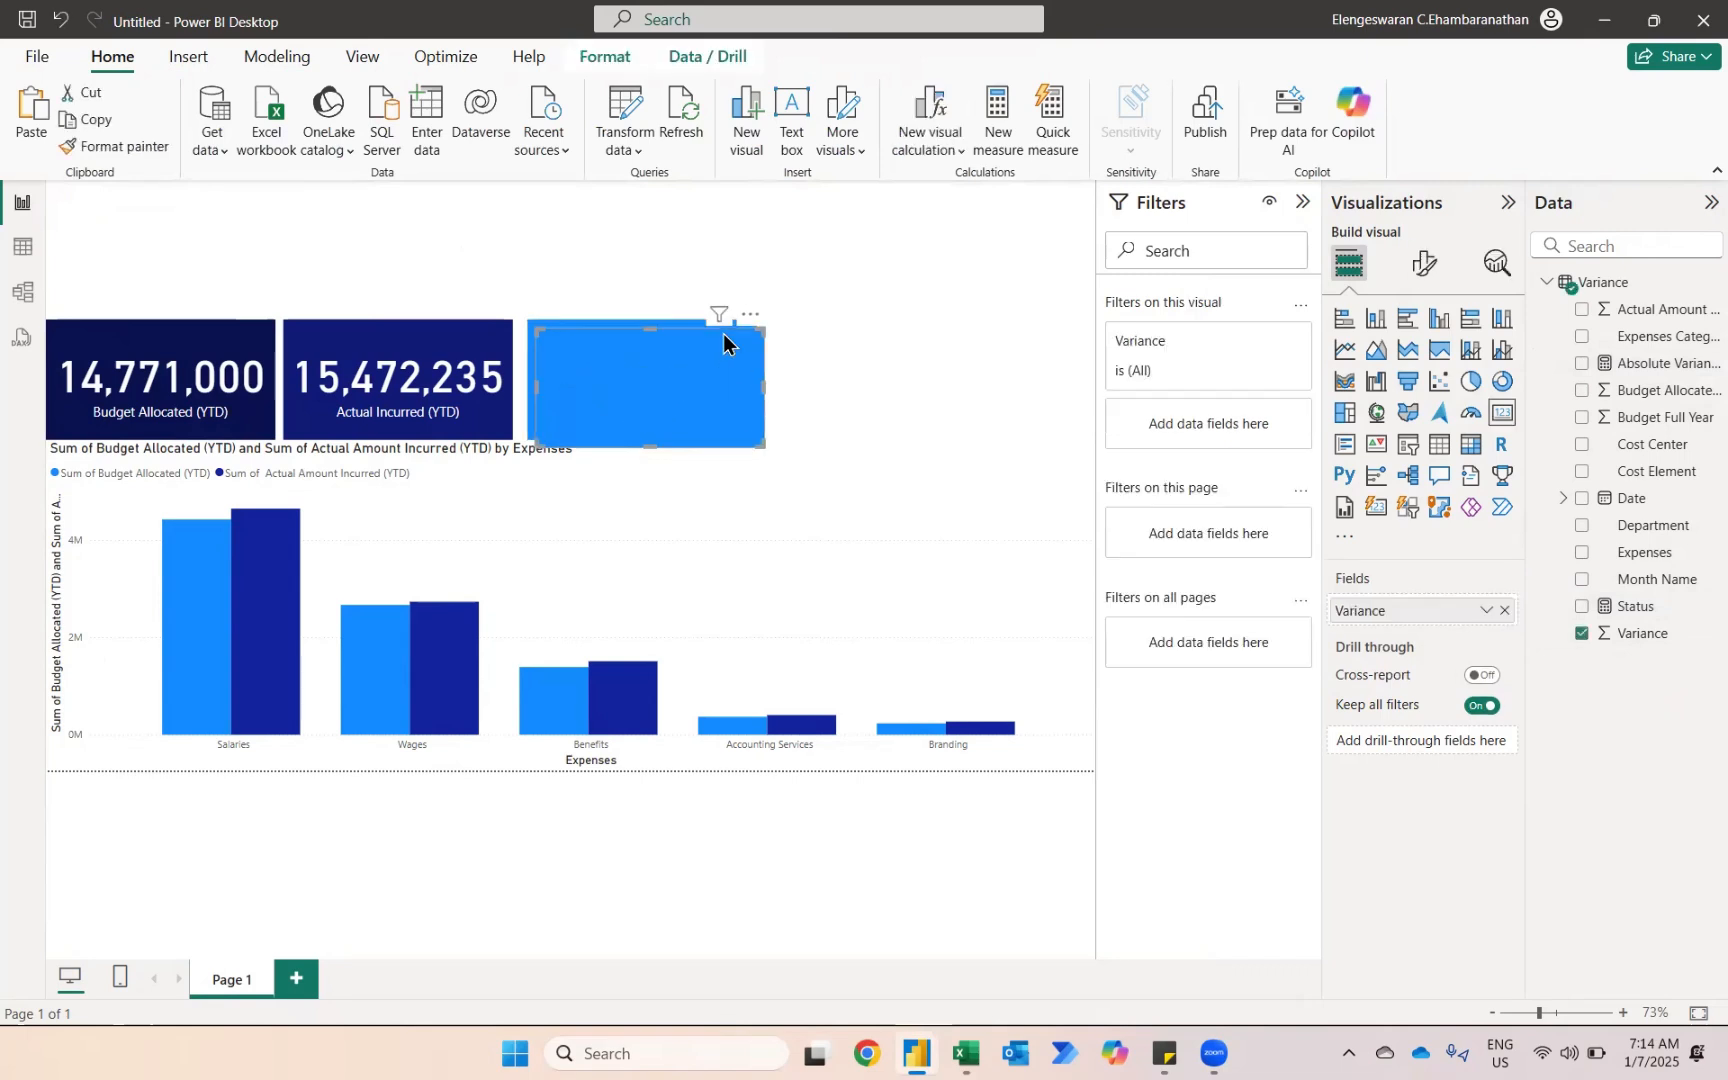
key("ctrl+v")
left_click_drag(999, 324, 1026, 336)
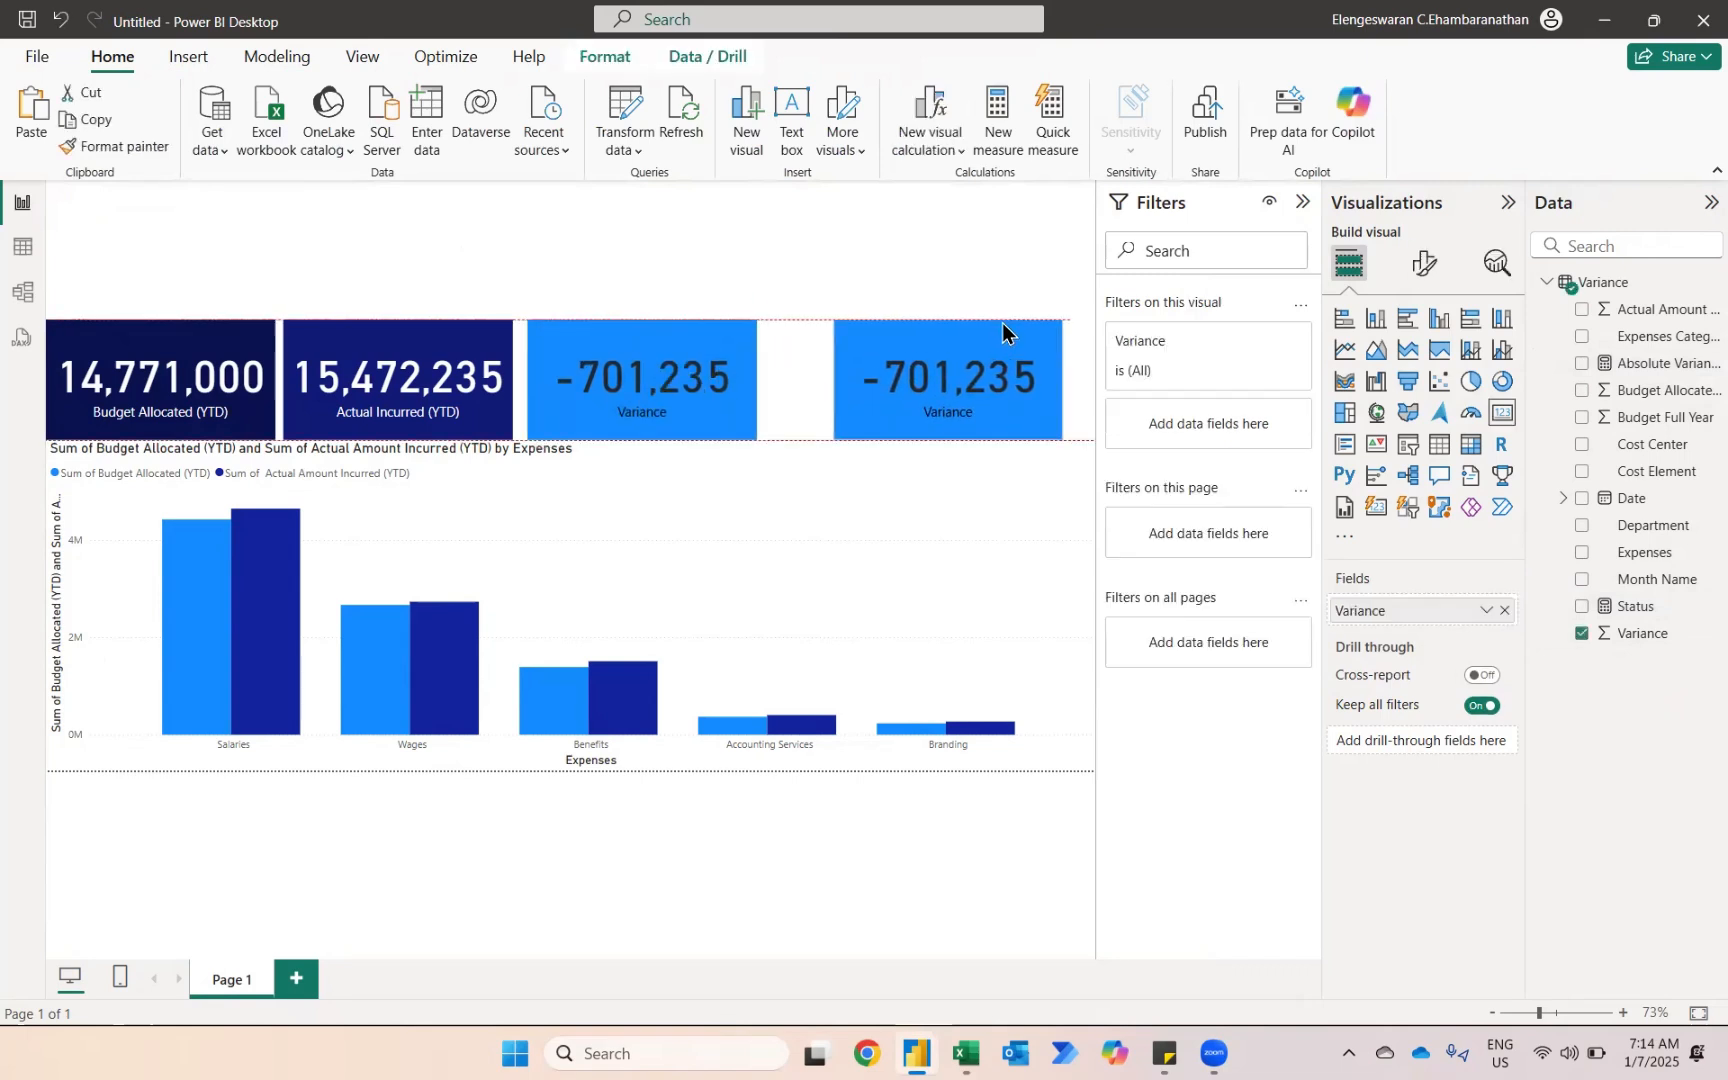
- Replace the Variance field in the duplicated card with the Status measure
left_click(1581, 634)
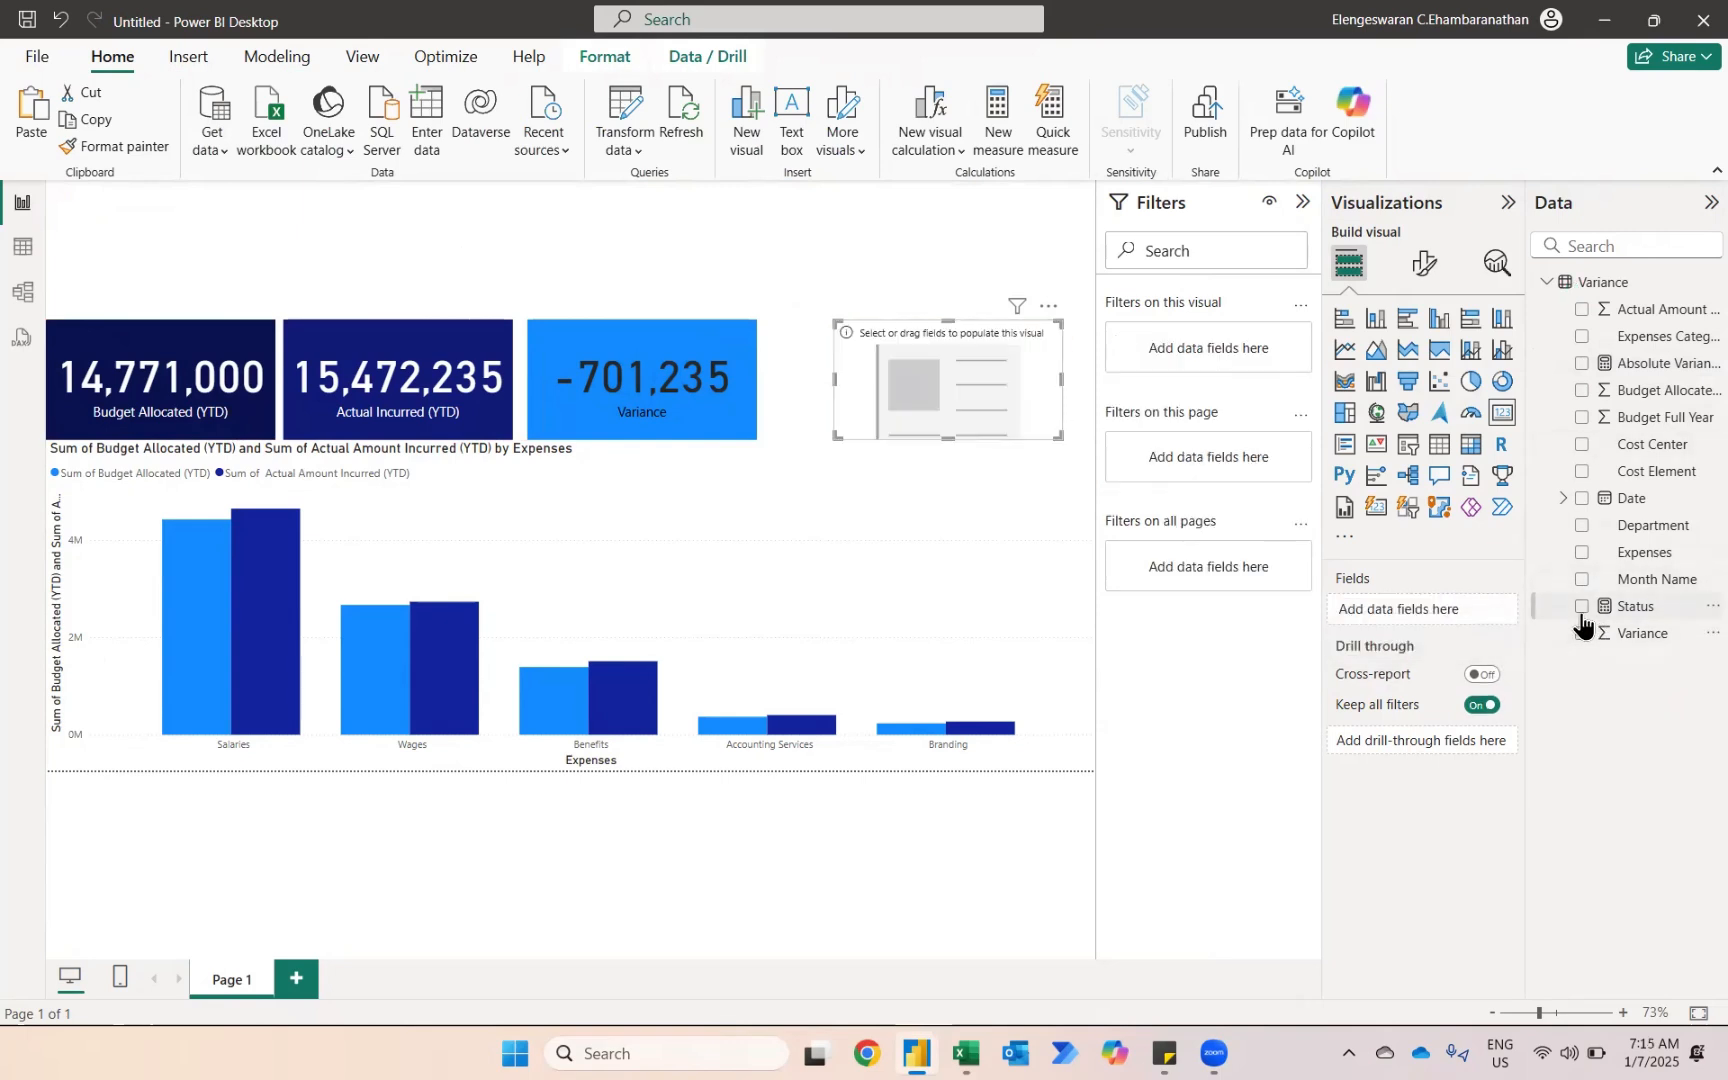
left_click(1581, 607)
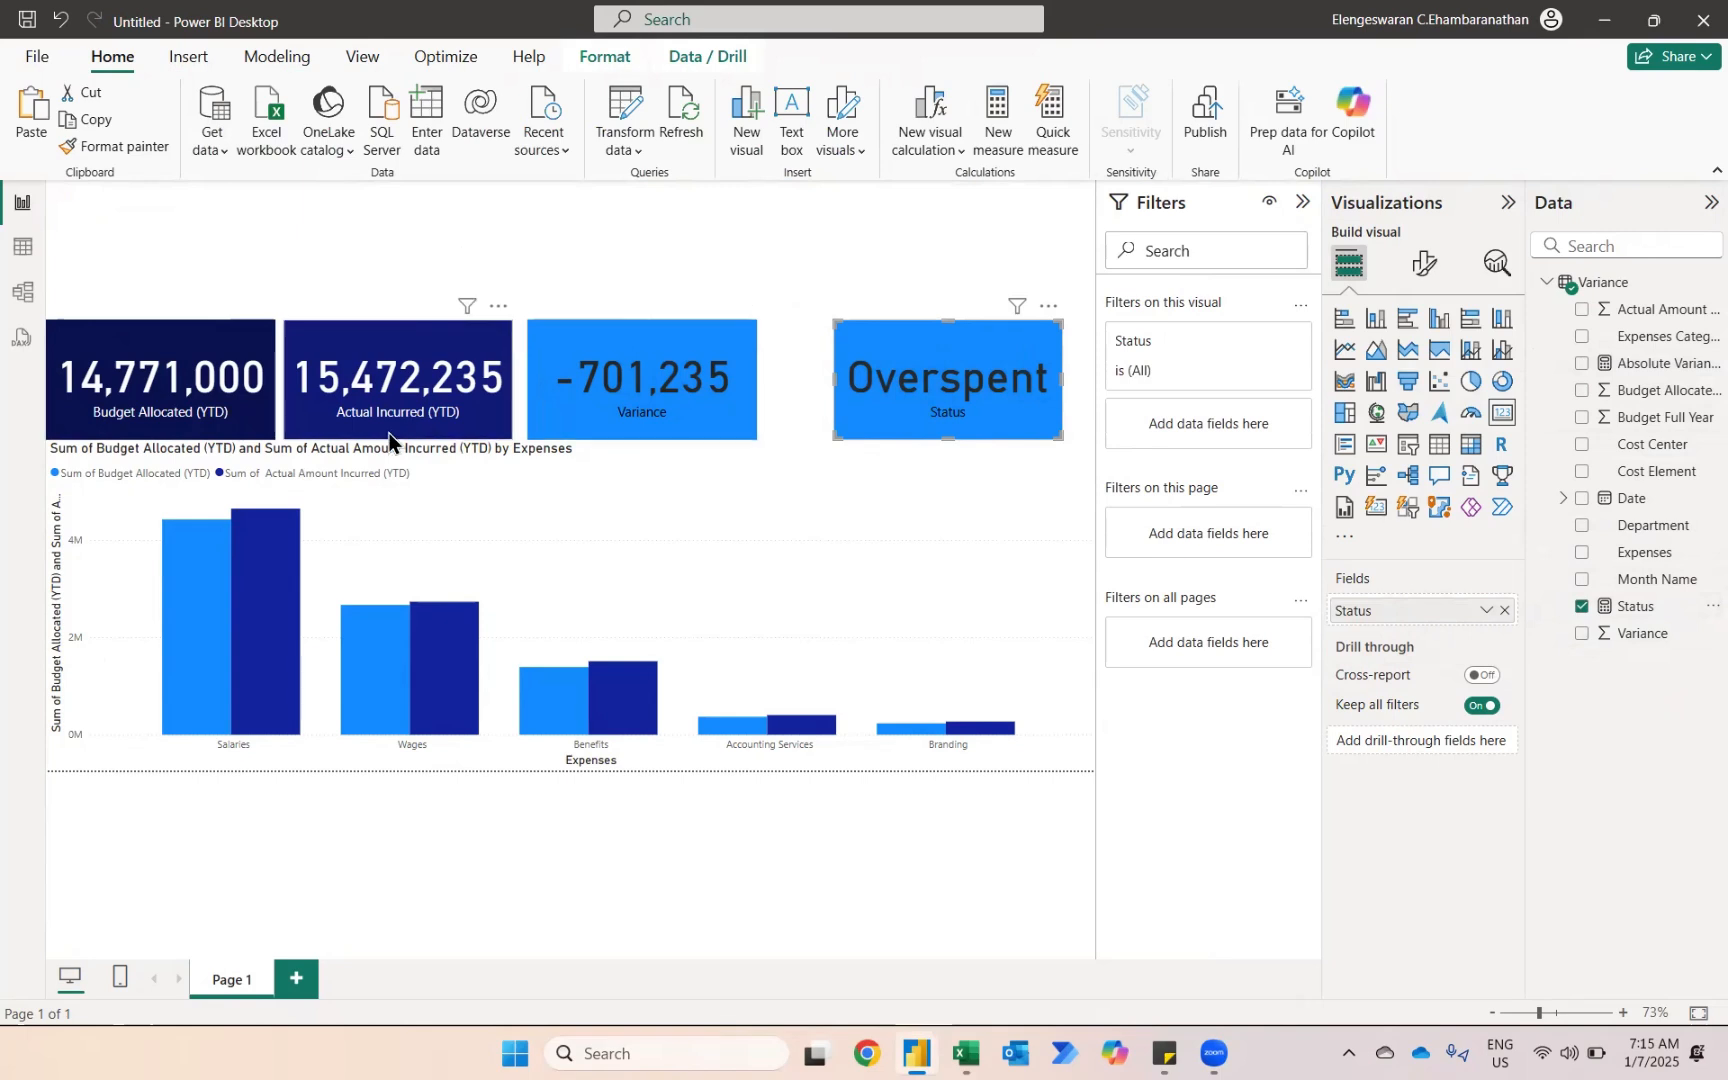
left_click(634, 266)
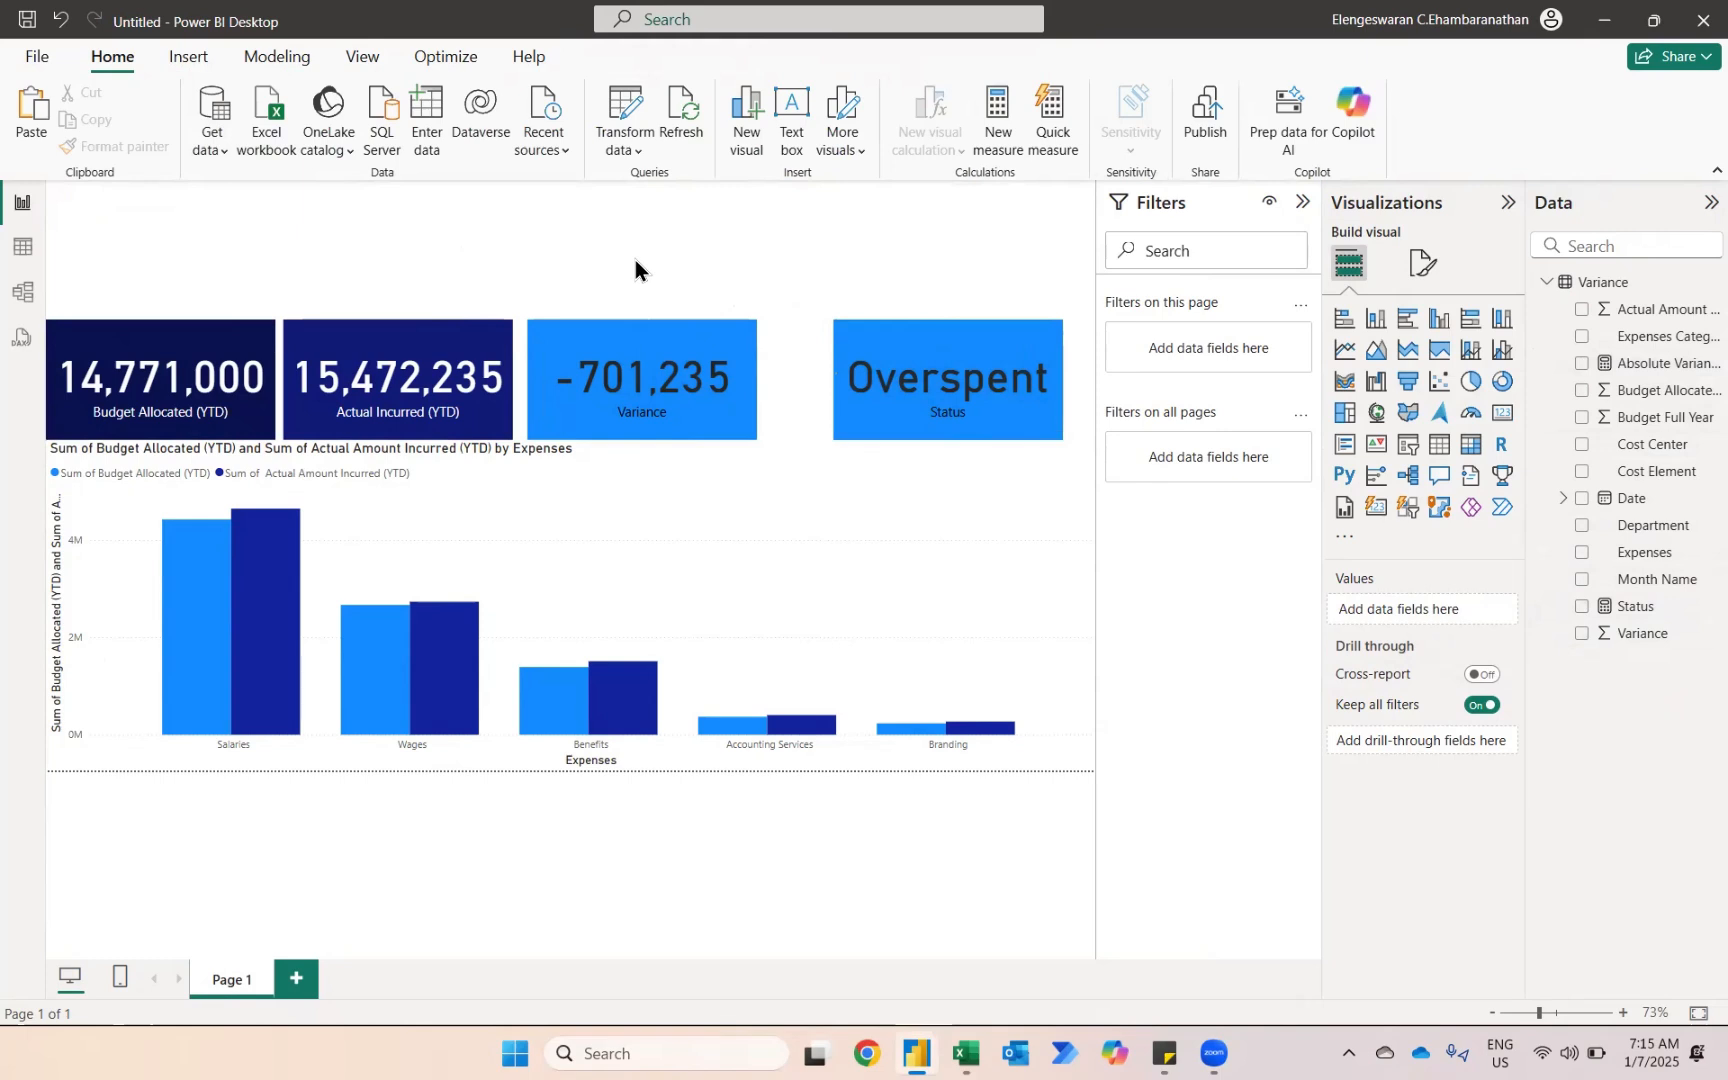
- Add a slicer on the Department field and set its style to Tile
left_click(1406, 450)
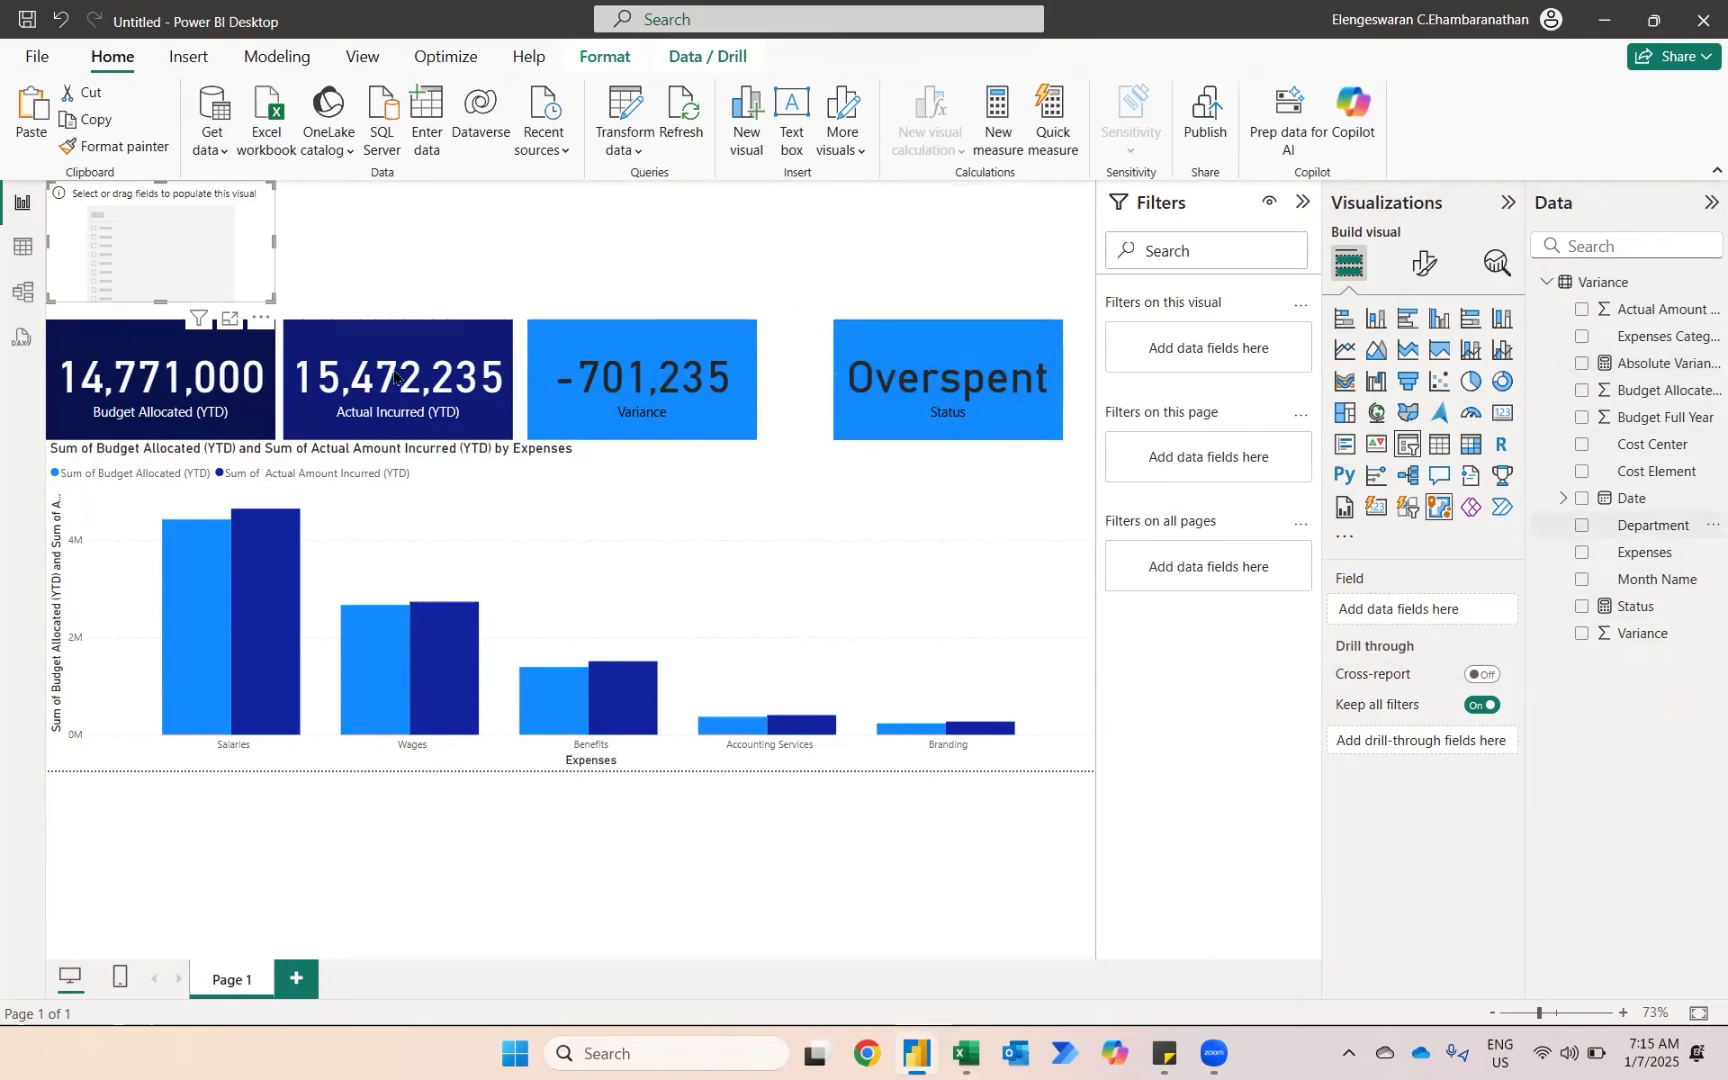
left_click(1582, 527)
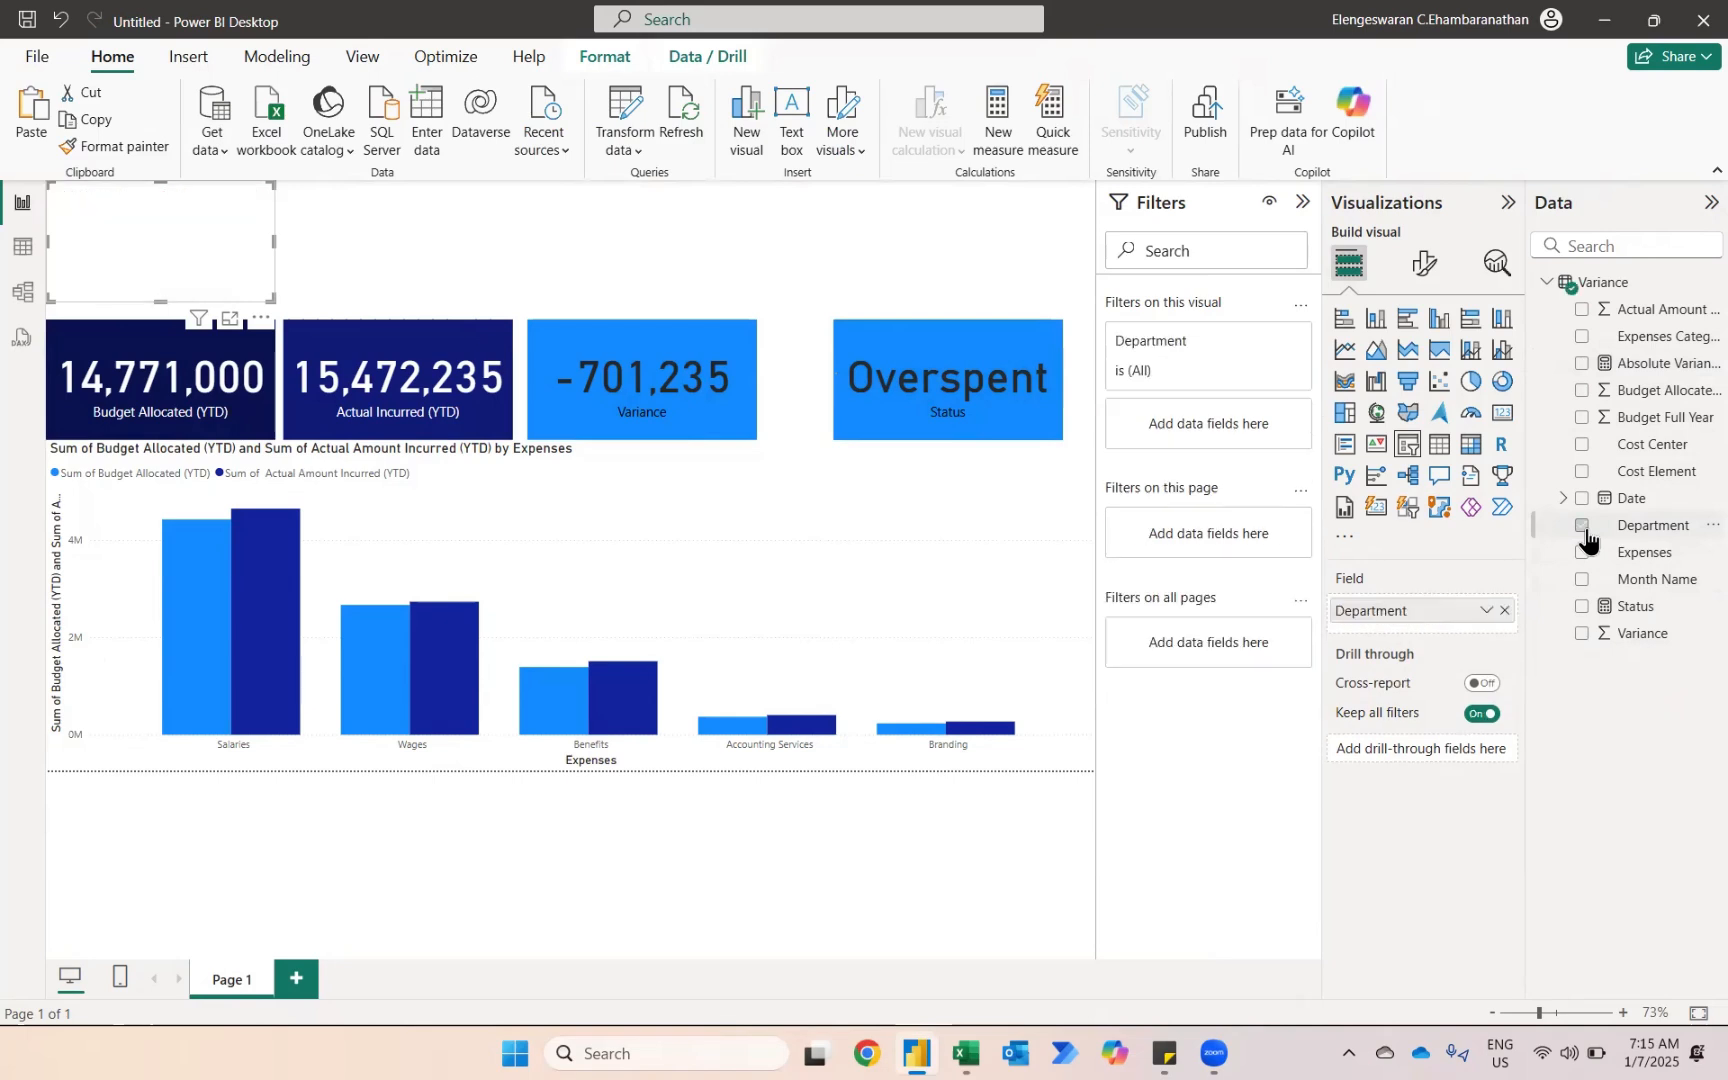
left_click(1424, 263)
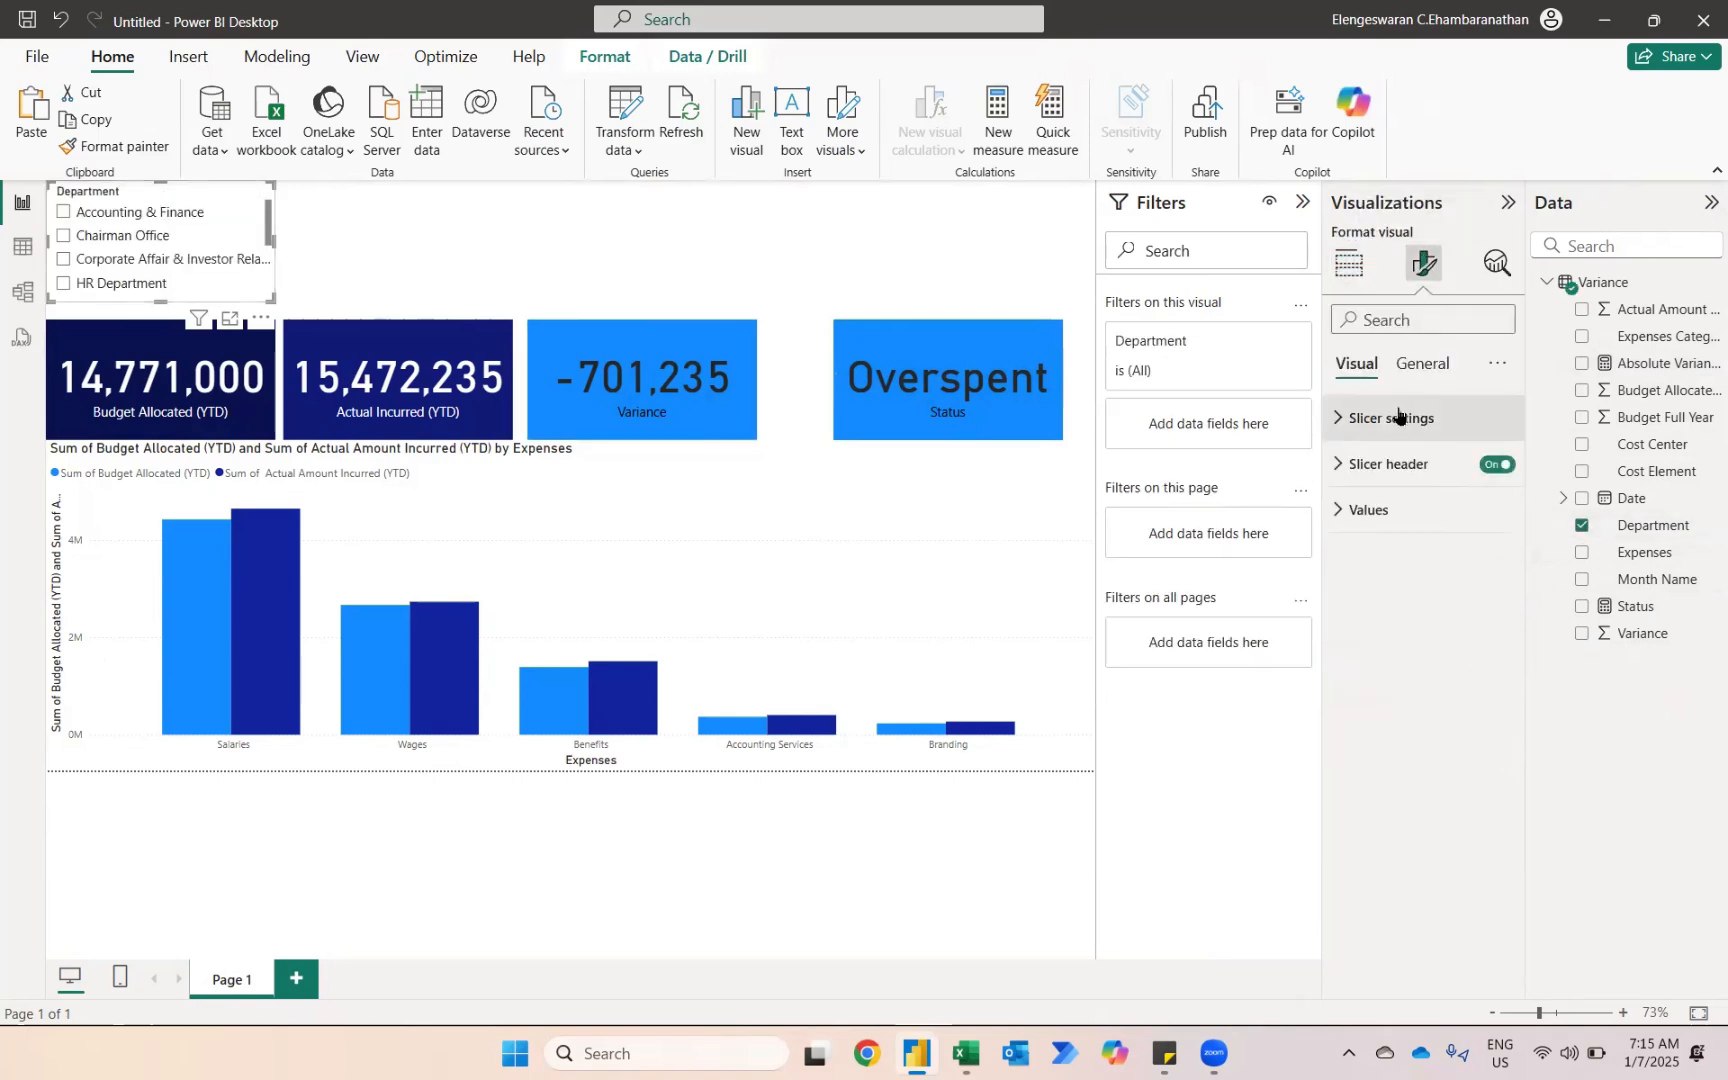
left_click(1398, 417)
left_click(1450, 532)
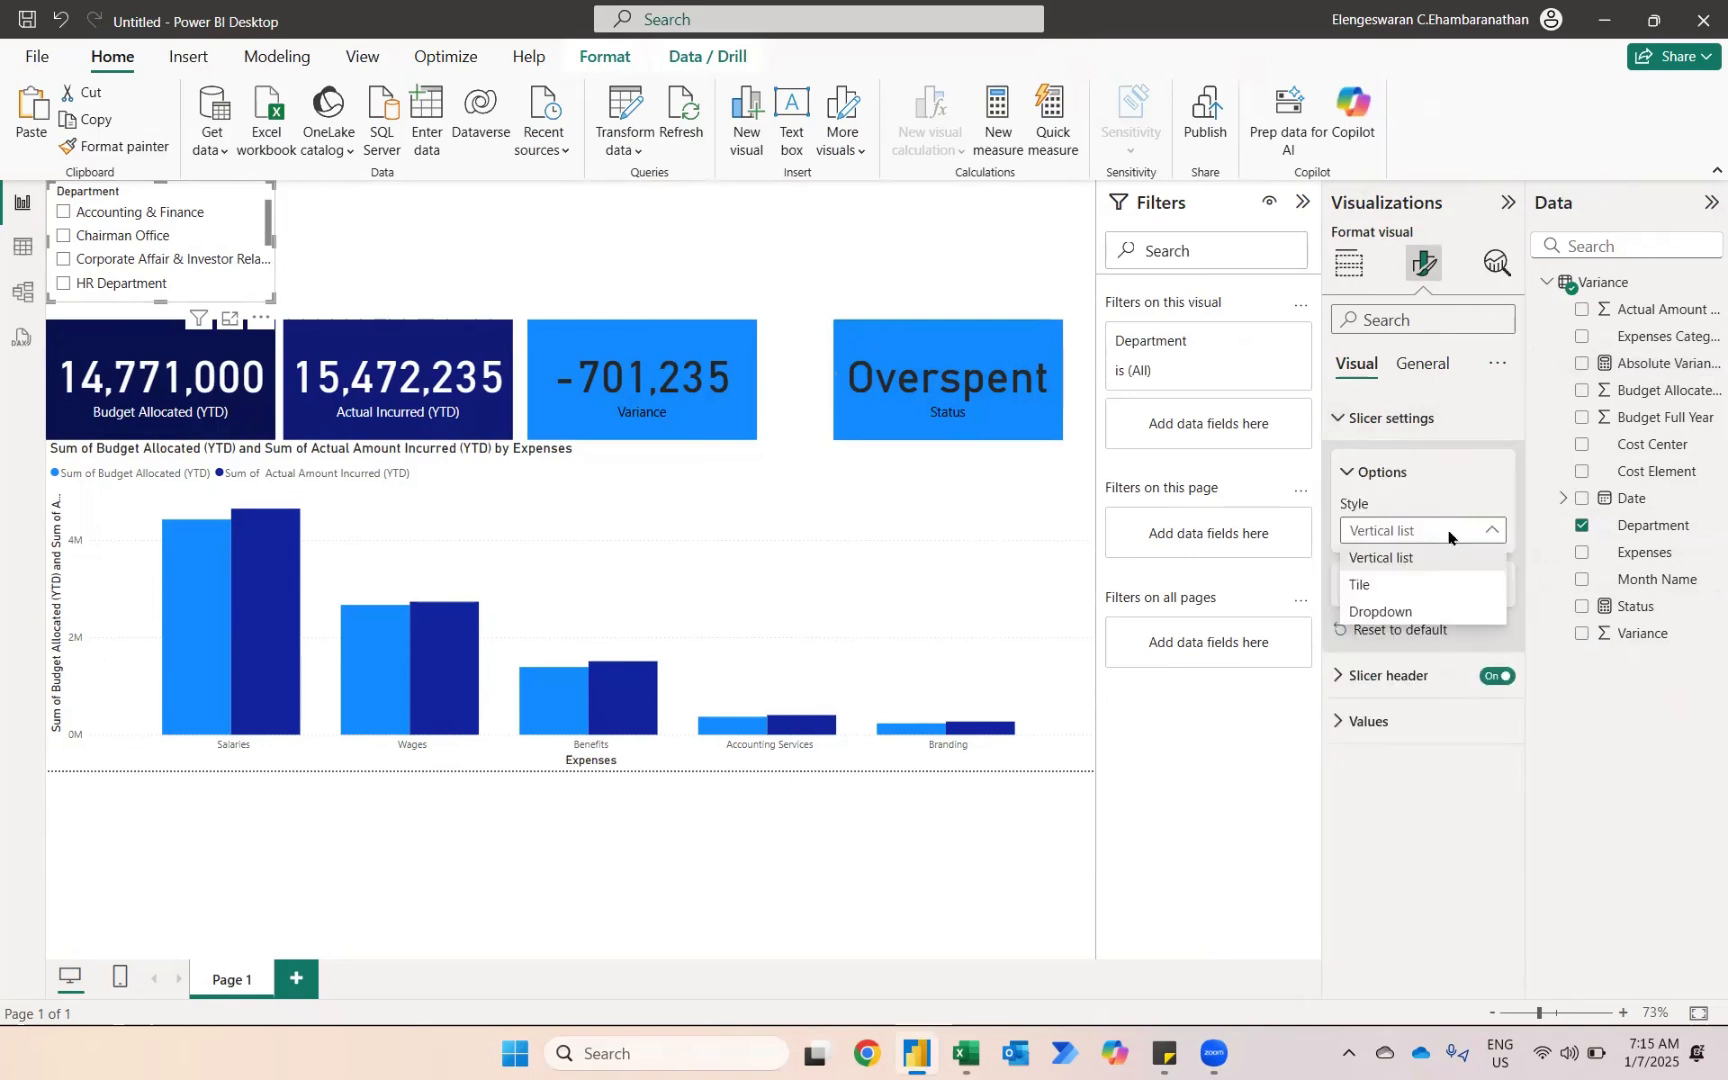
left_click(1394, 588)
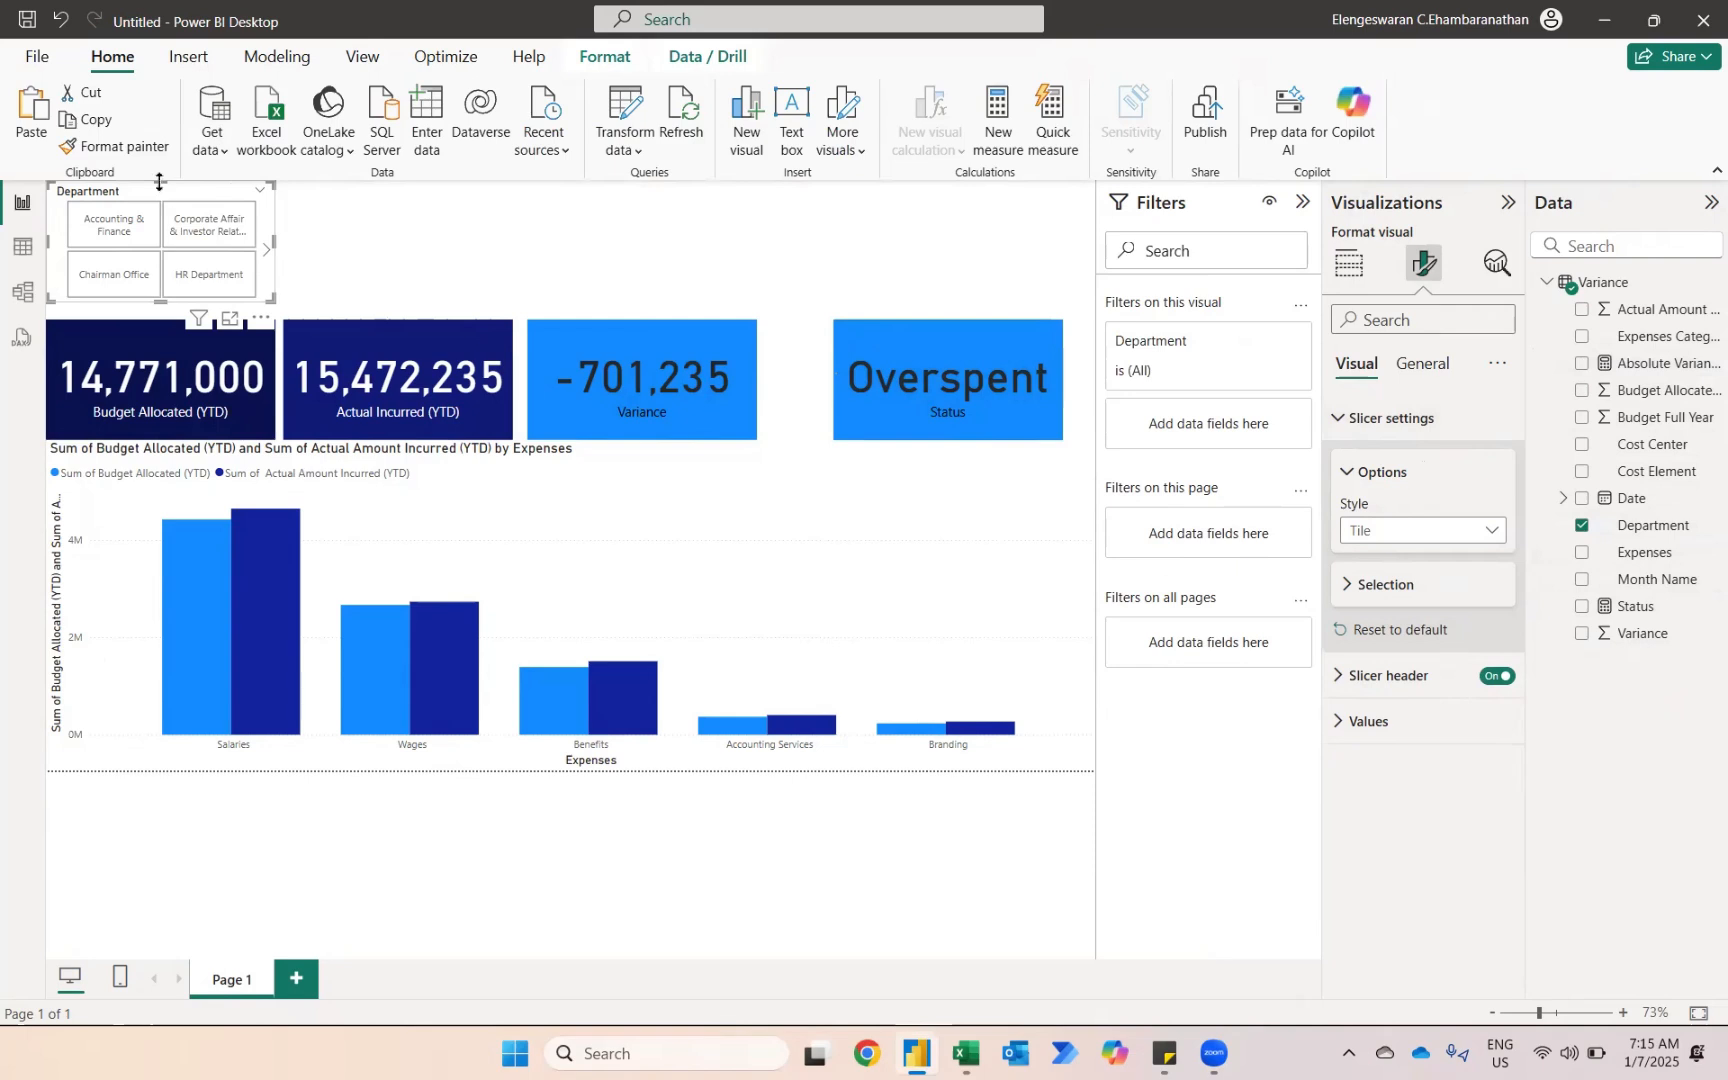
- Reduce the Department slicer's height, stretch it across the full page width, and place it directly above the card row
left_click_drag(159, 181, 159, 200)
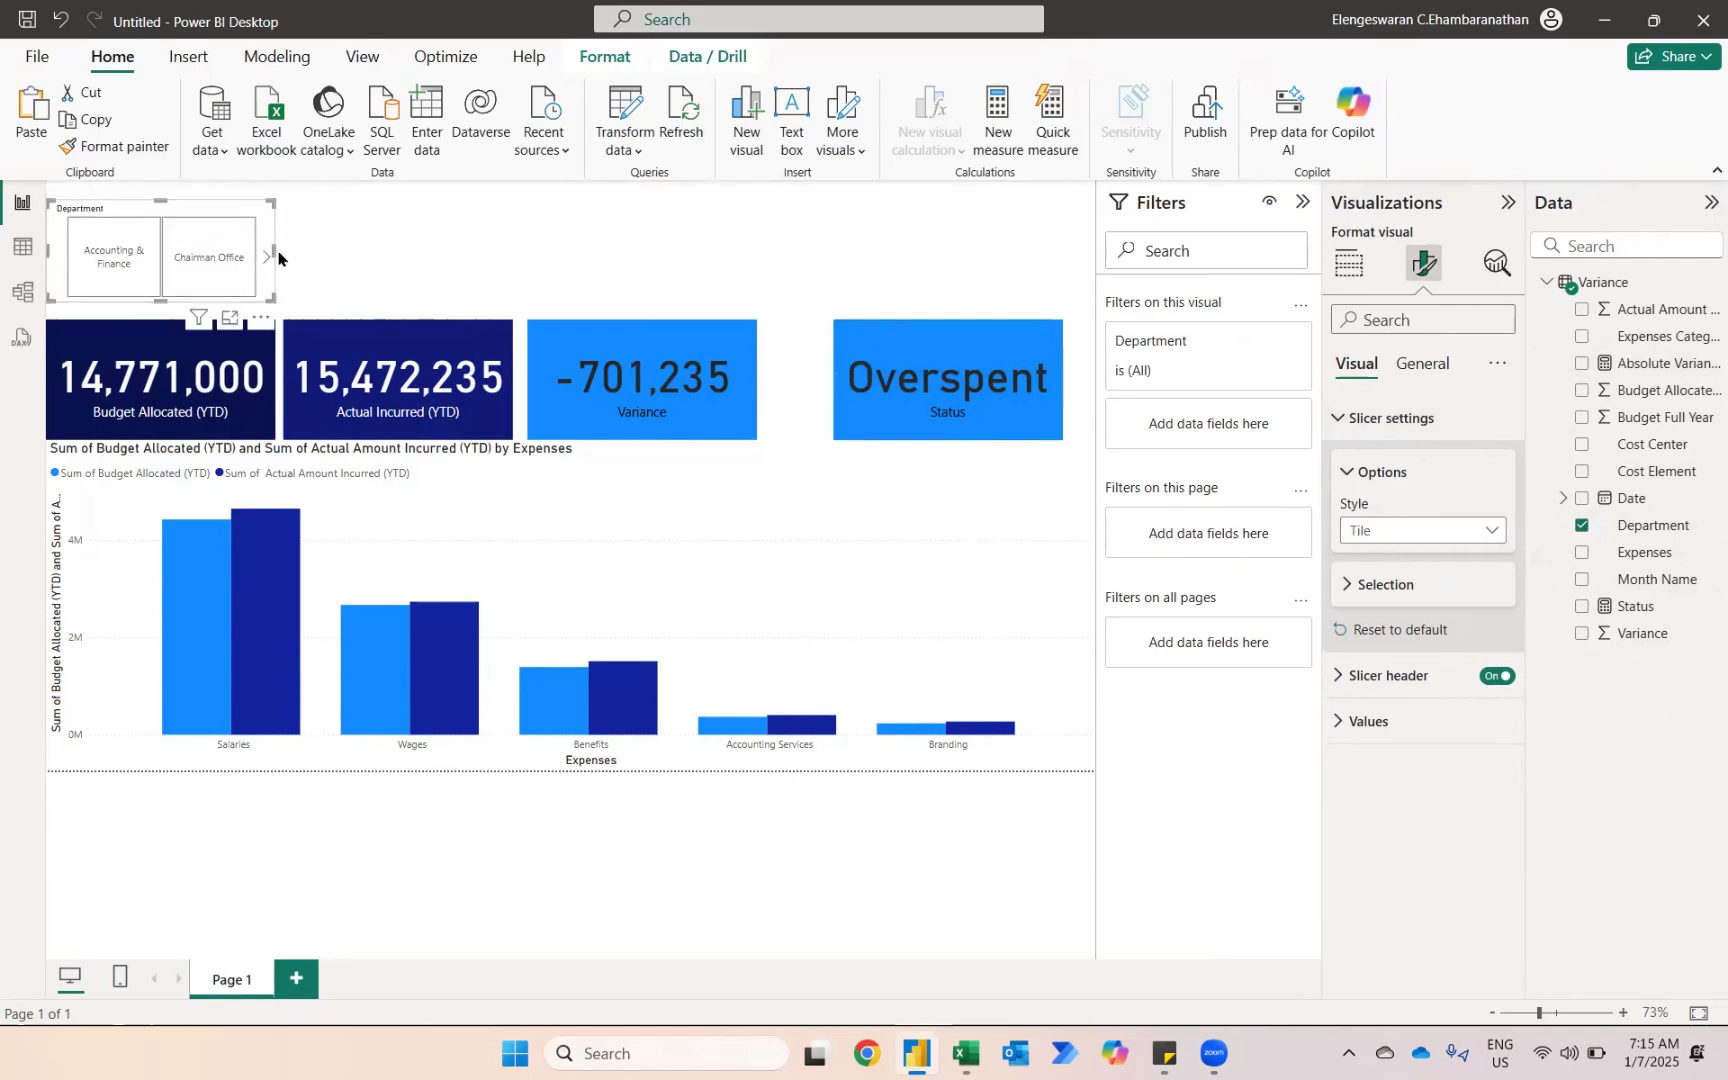
left_click_drag(273, 248, 1092, 250)
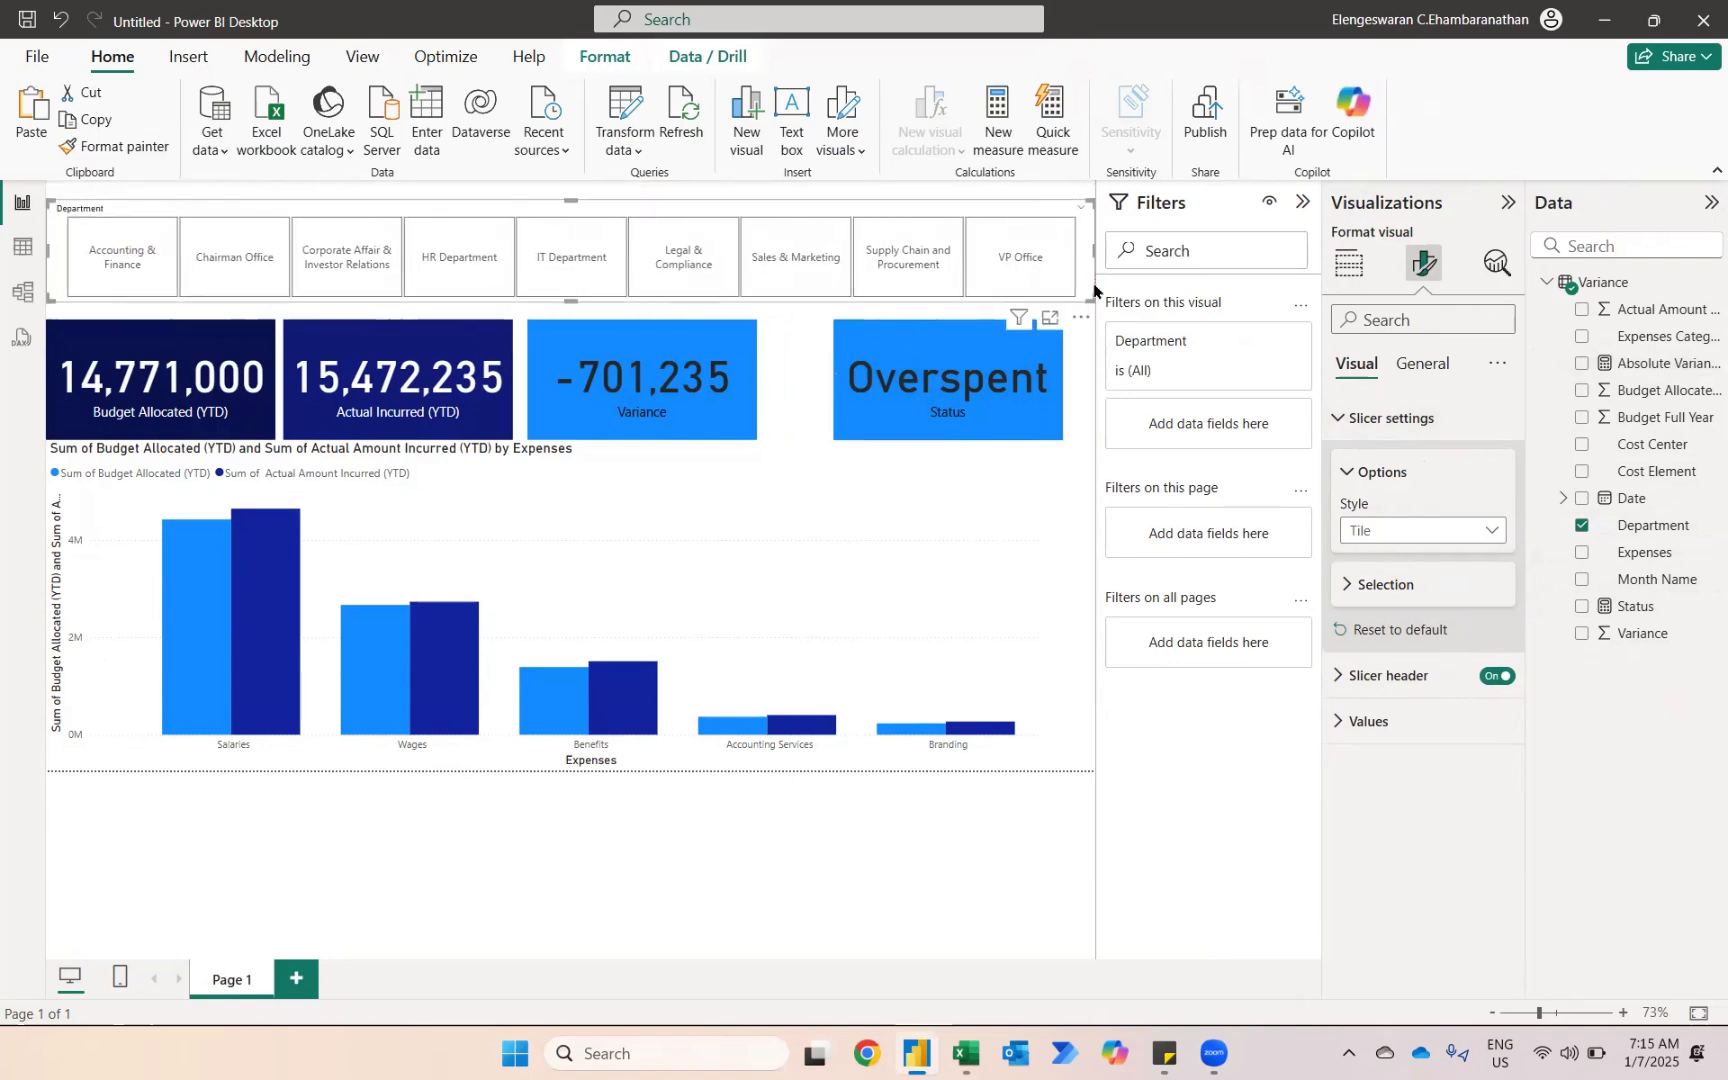
left_click_drag(599, 213, 593, 238)
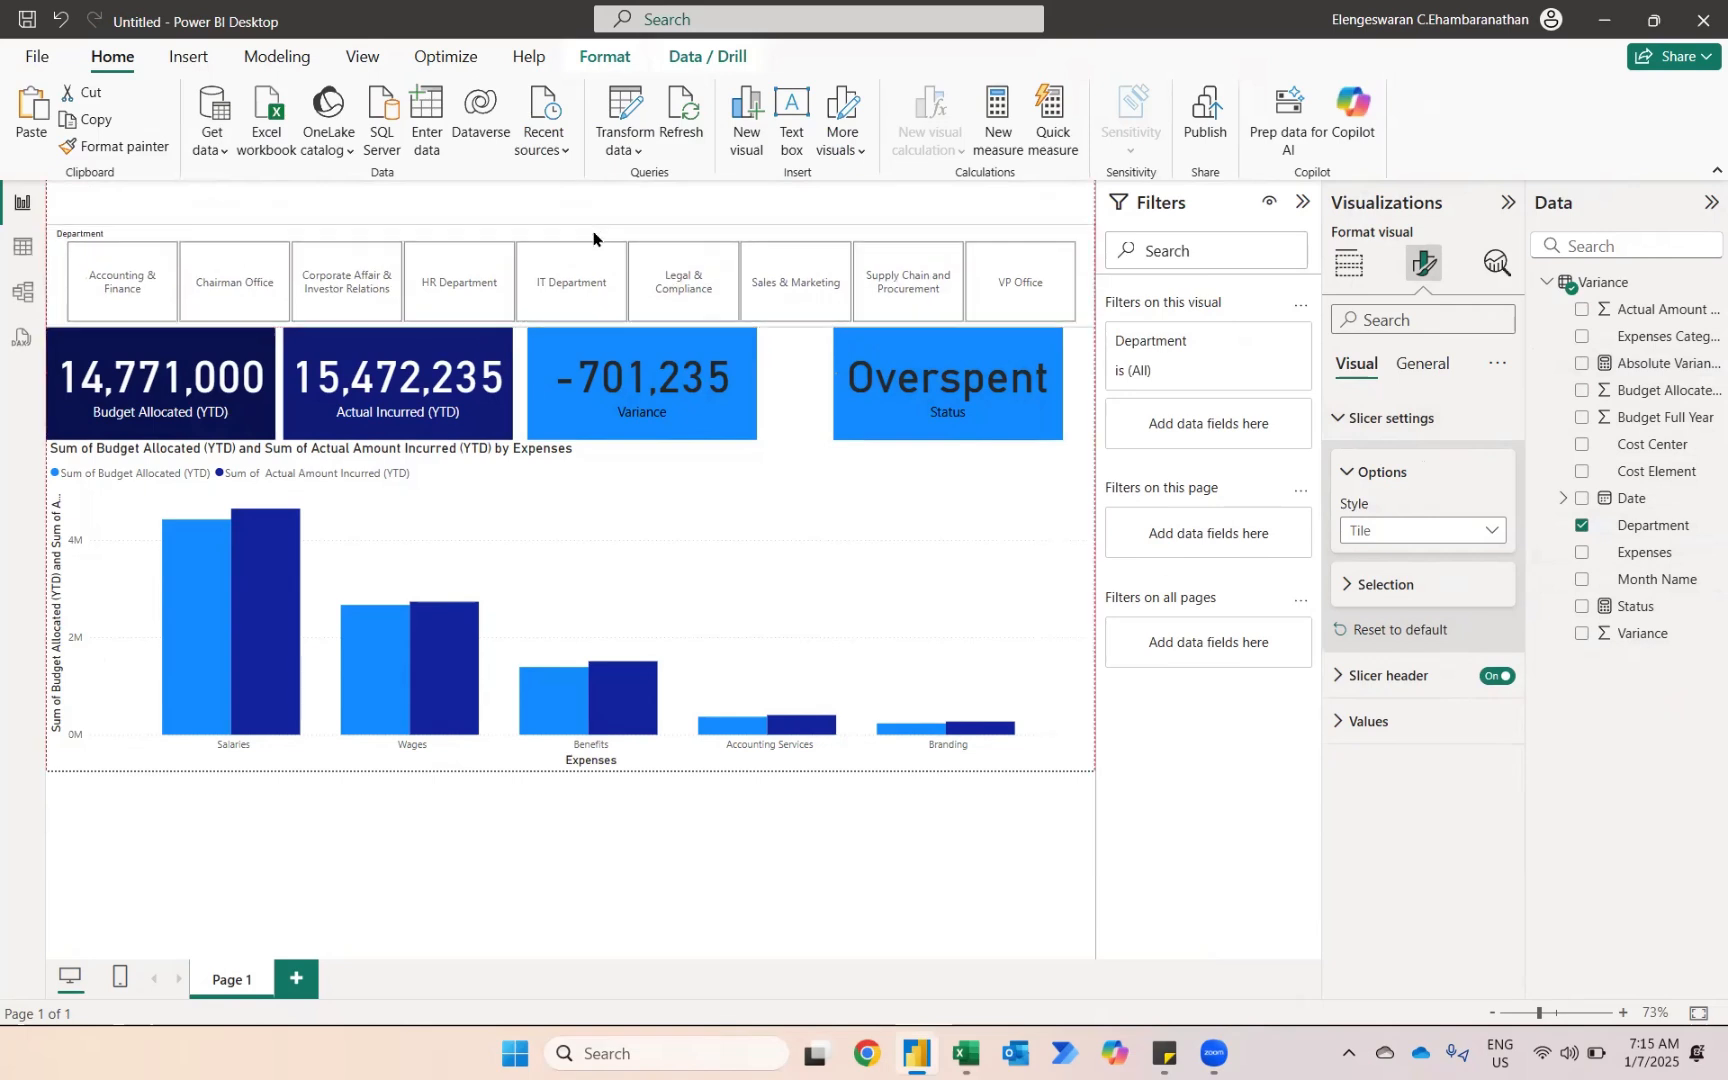
- Filter the report by different departments in turn, ending on IT Department, to examine how the cards and expense chart respond
left_click(130, 272)
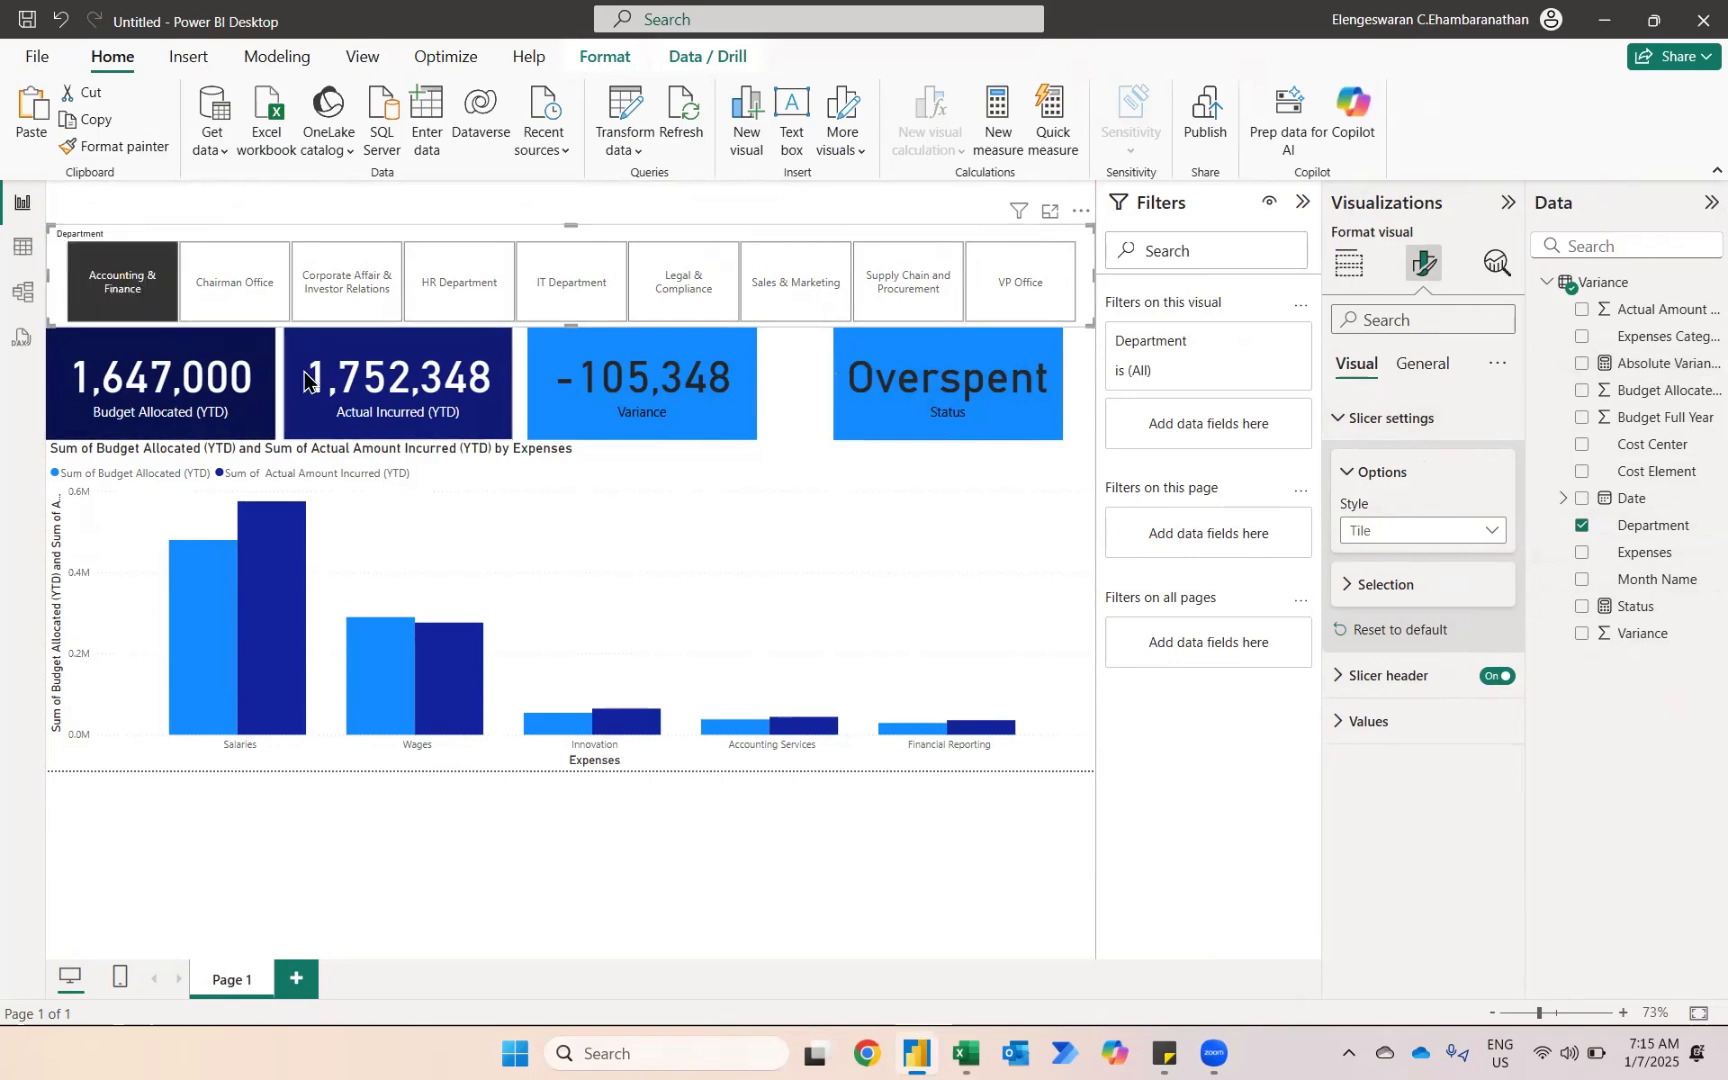
left_click(220, 283)
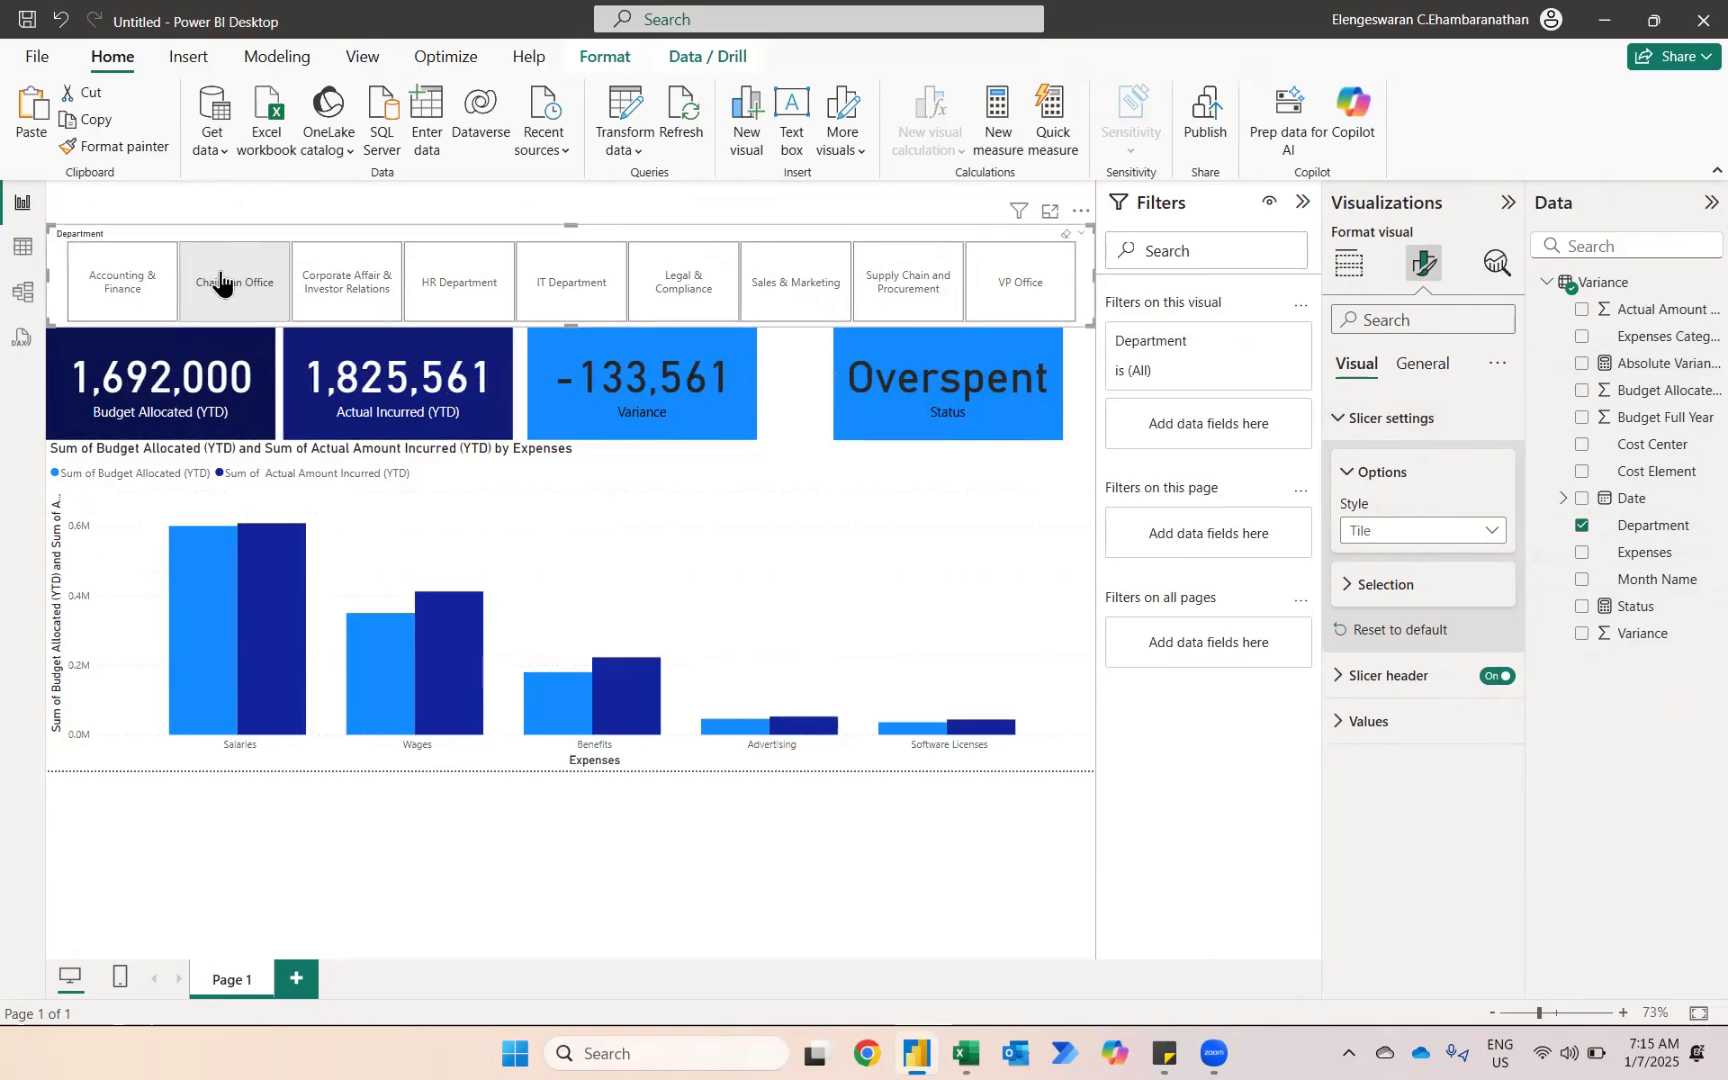
left_click(360, 292)
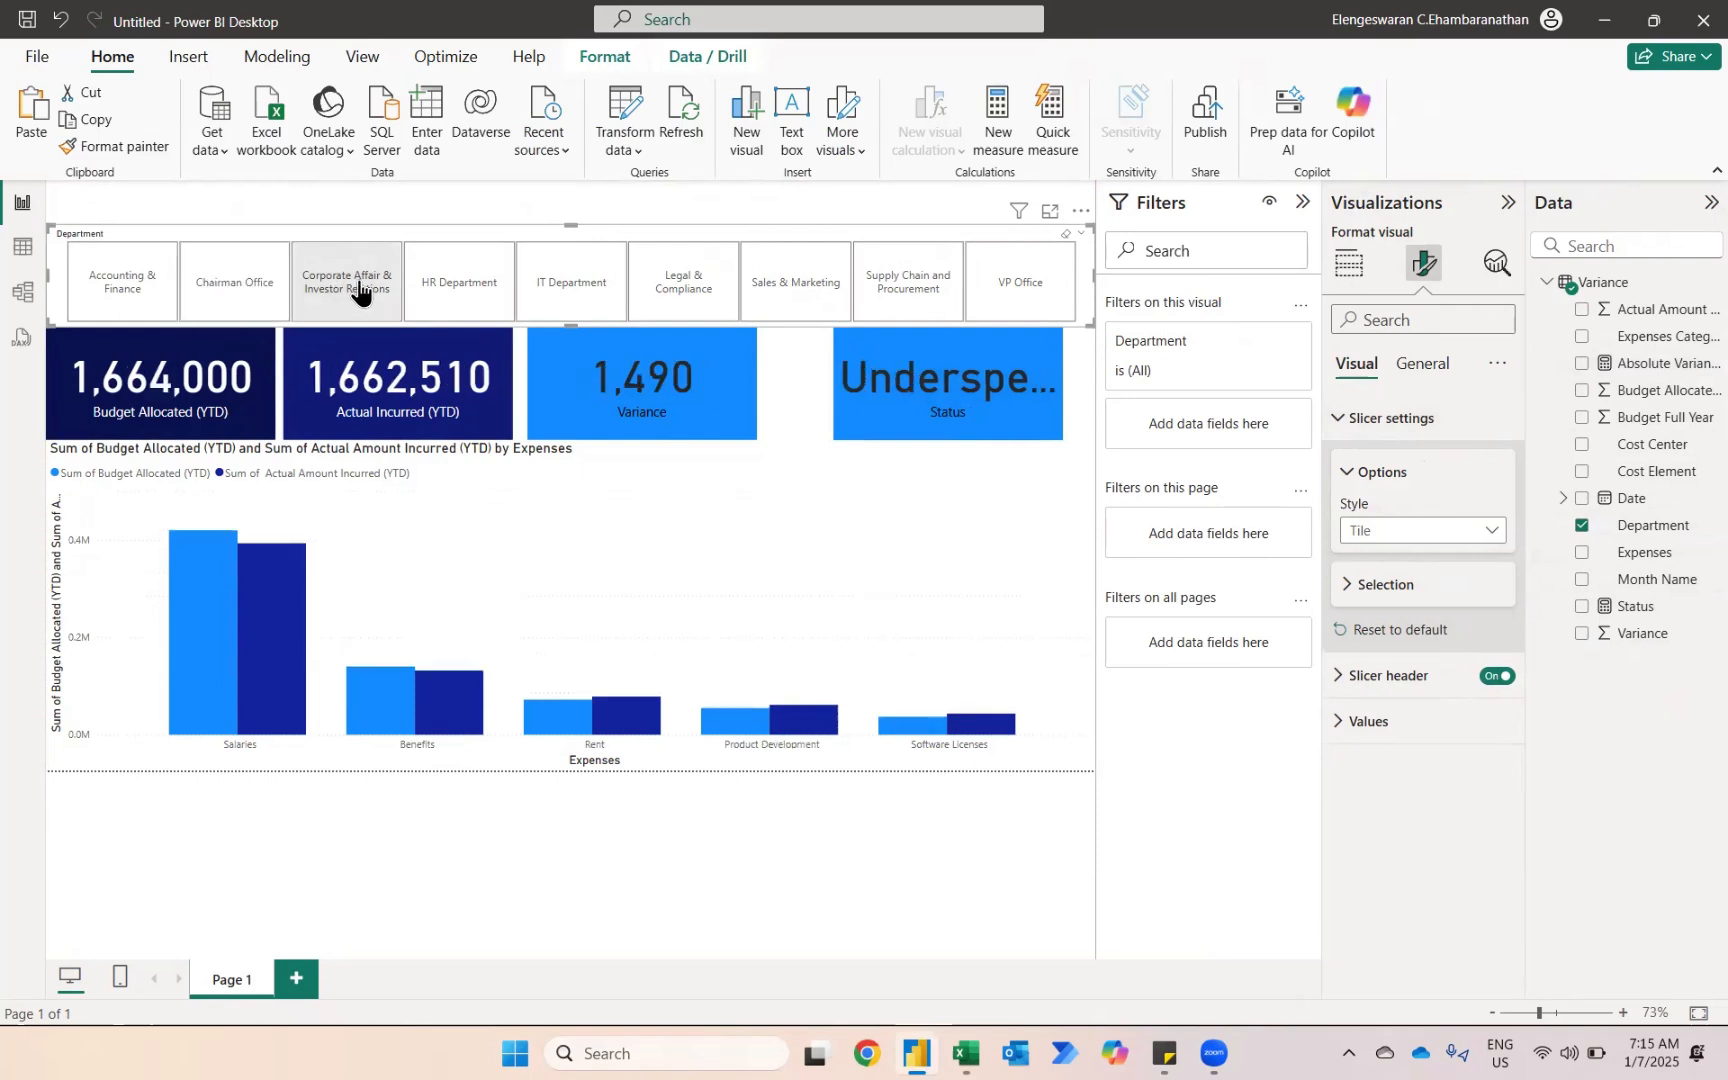
left_click(487, 299)
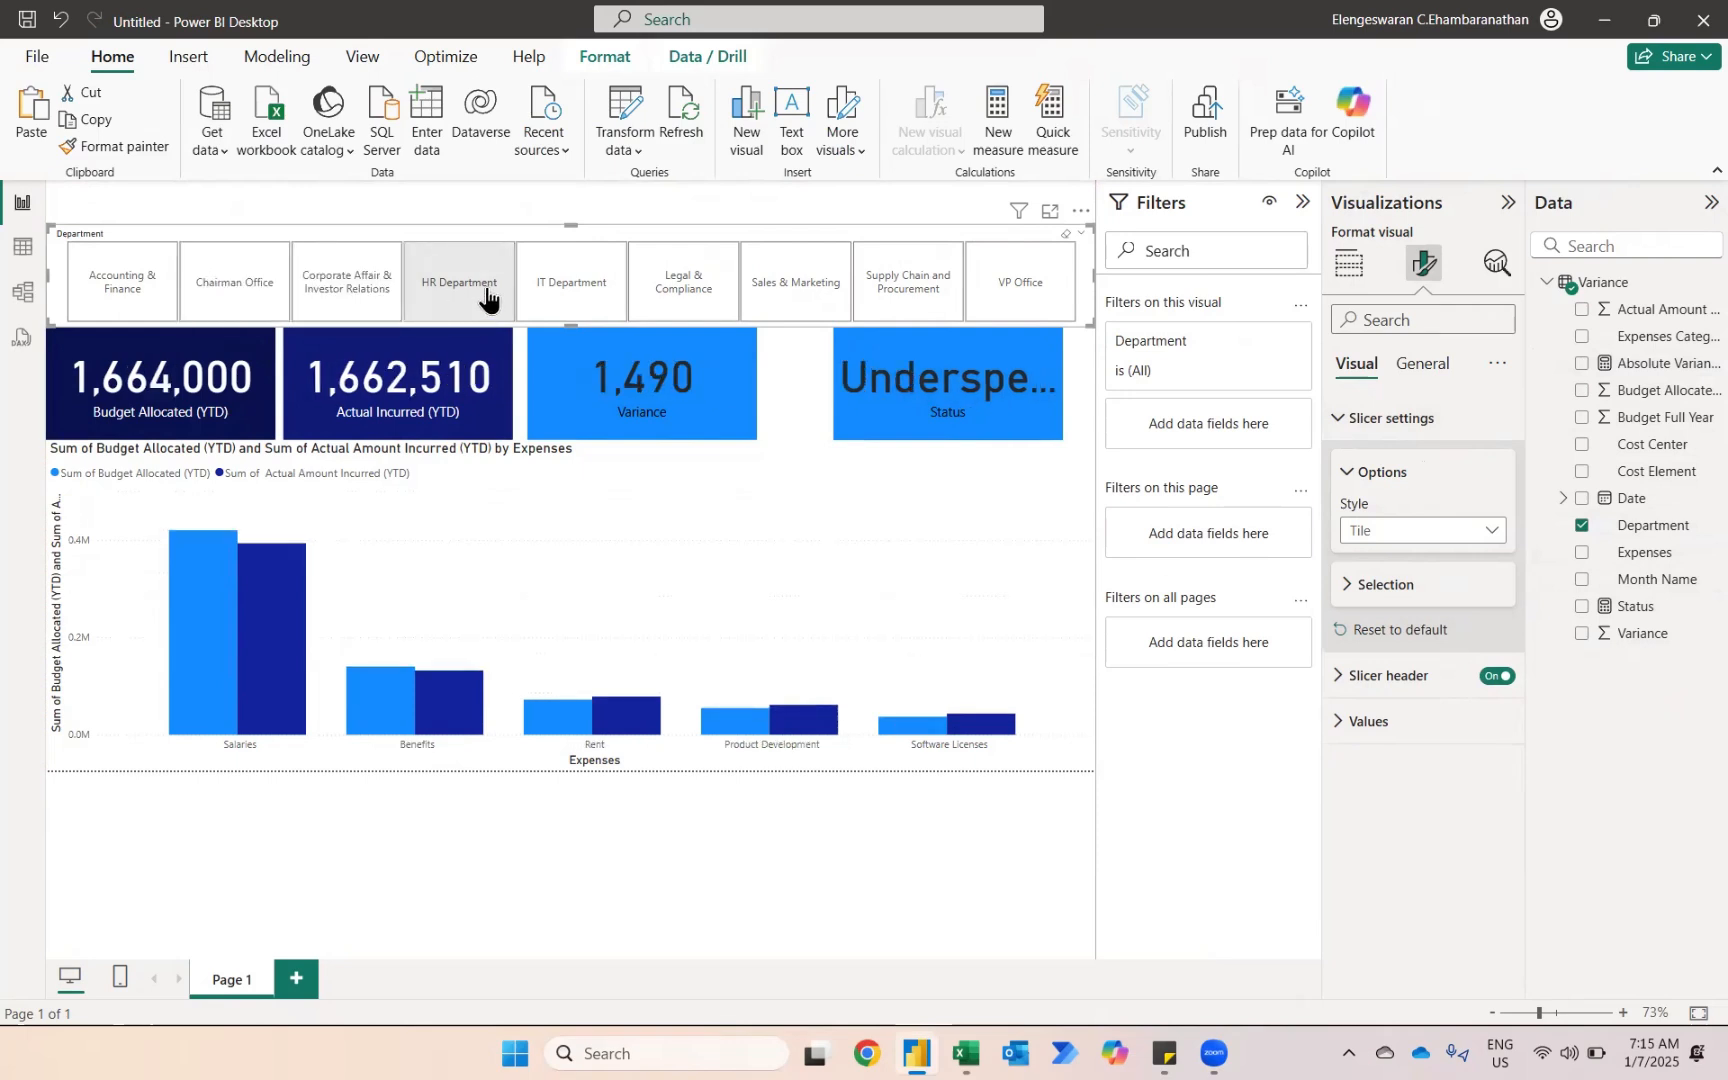
left_click(571, 300)
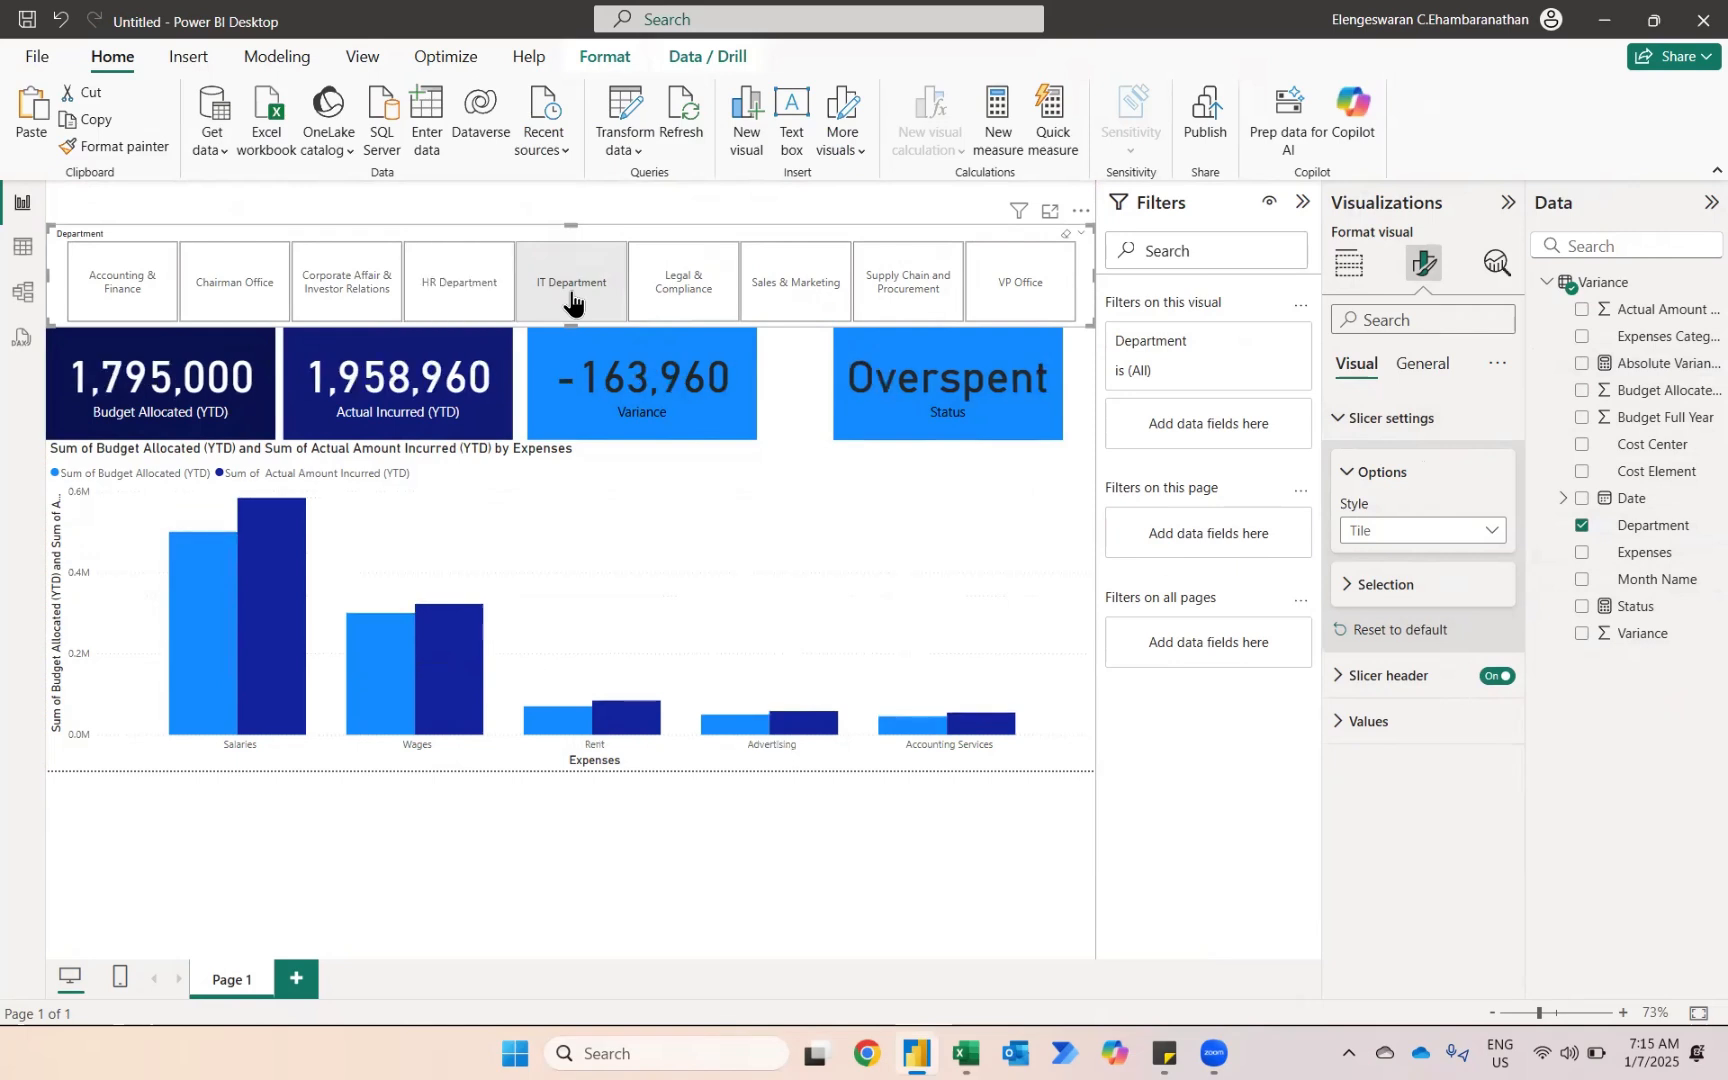
left_click(477, 312)
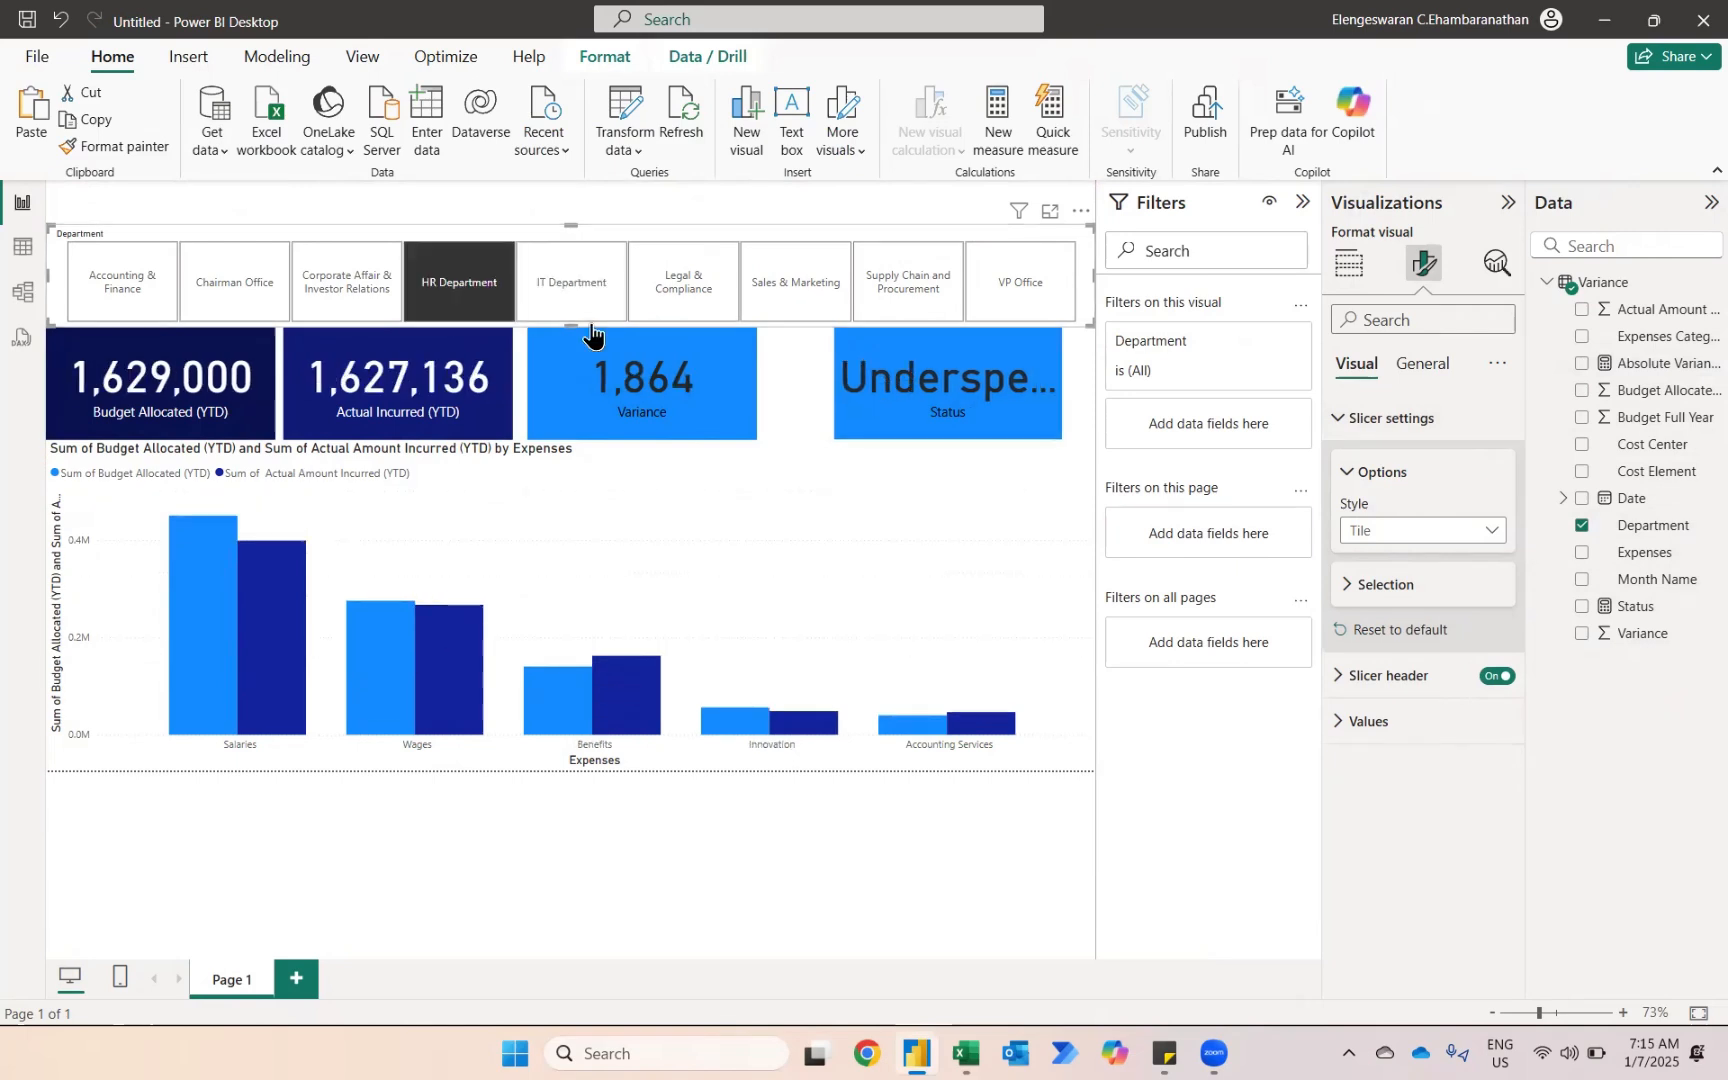
left_click(680, 293)
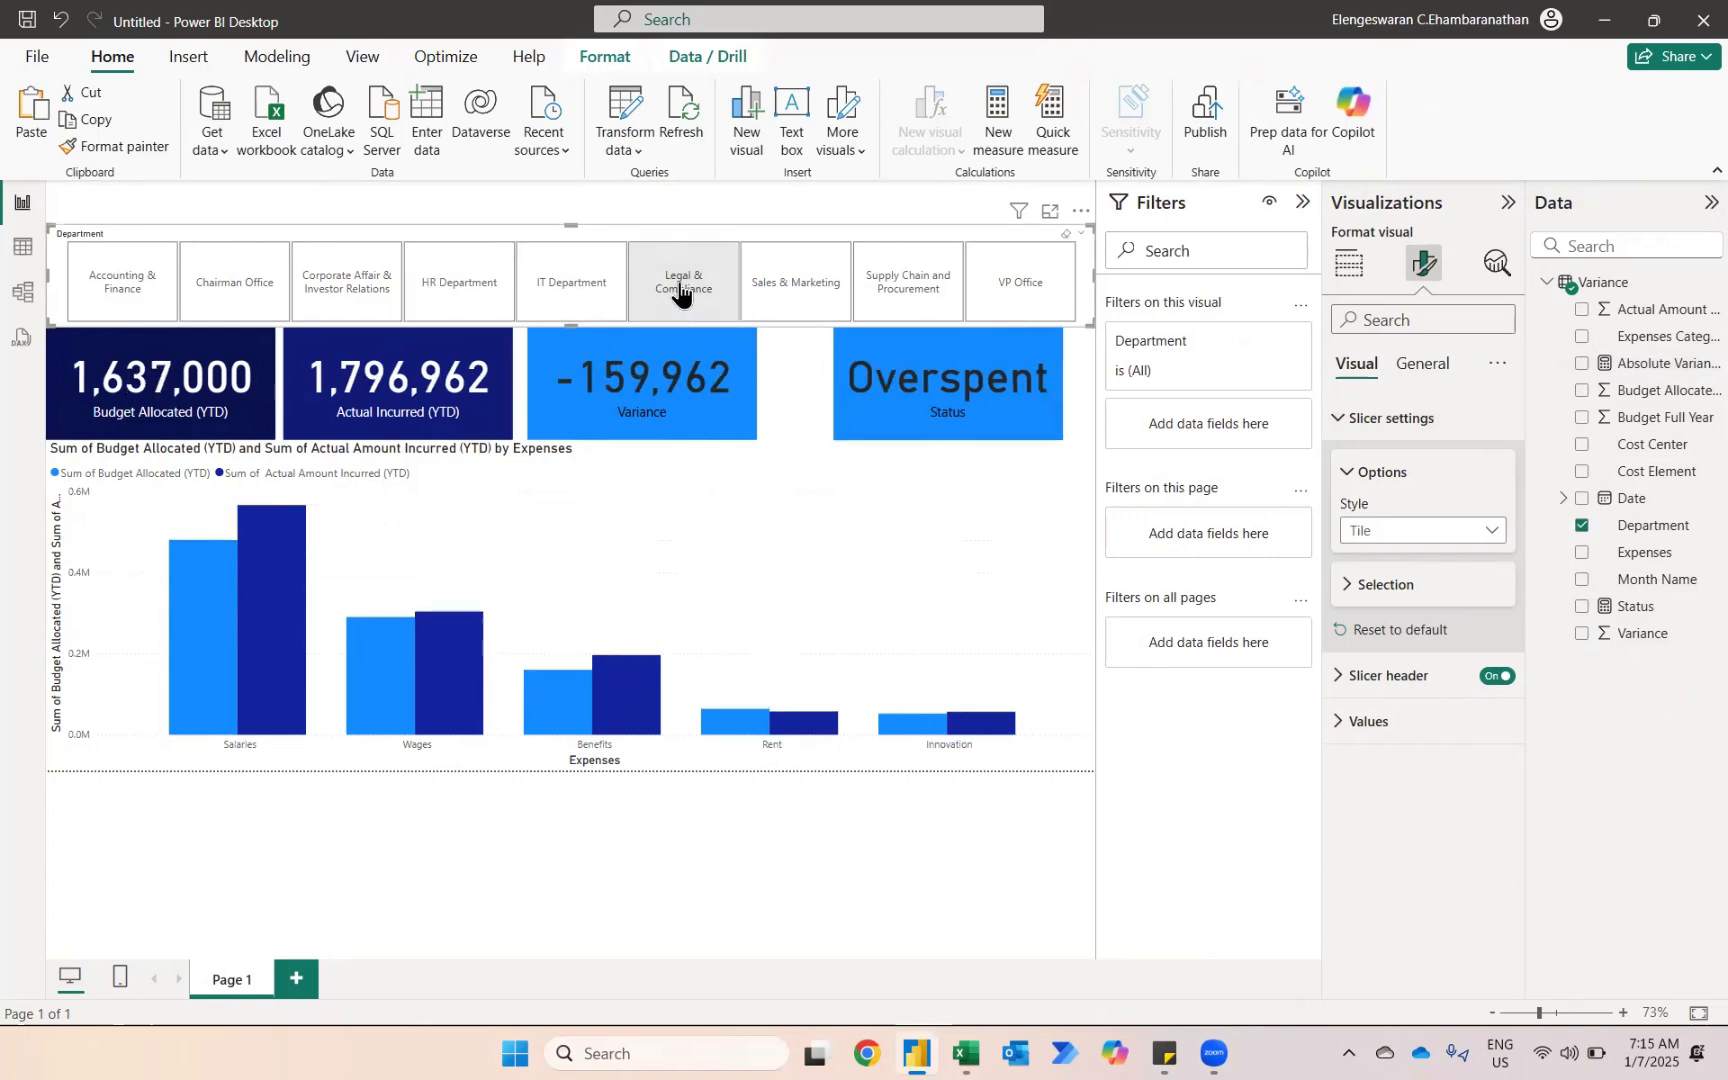
left_click(475, 307)
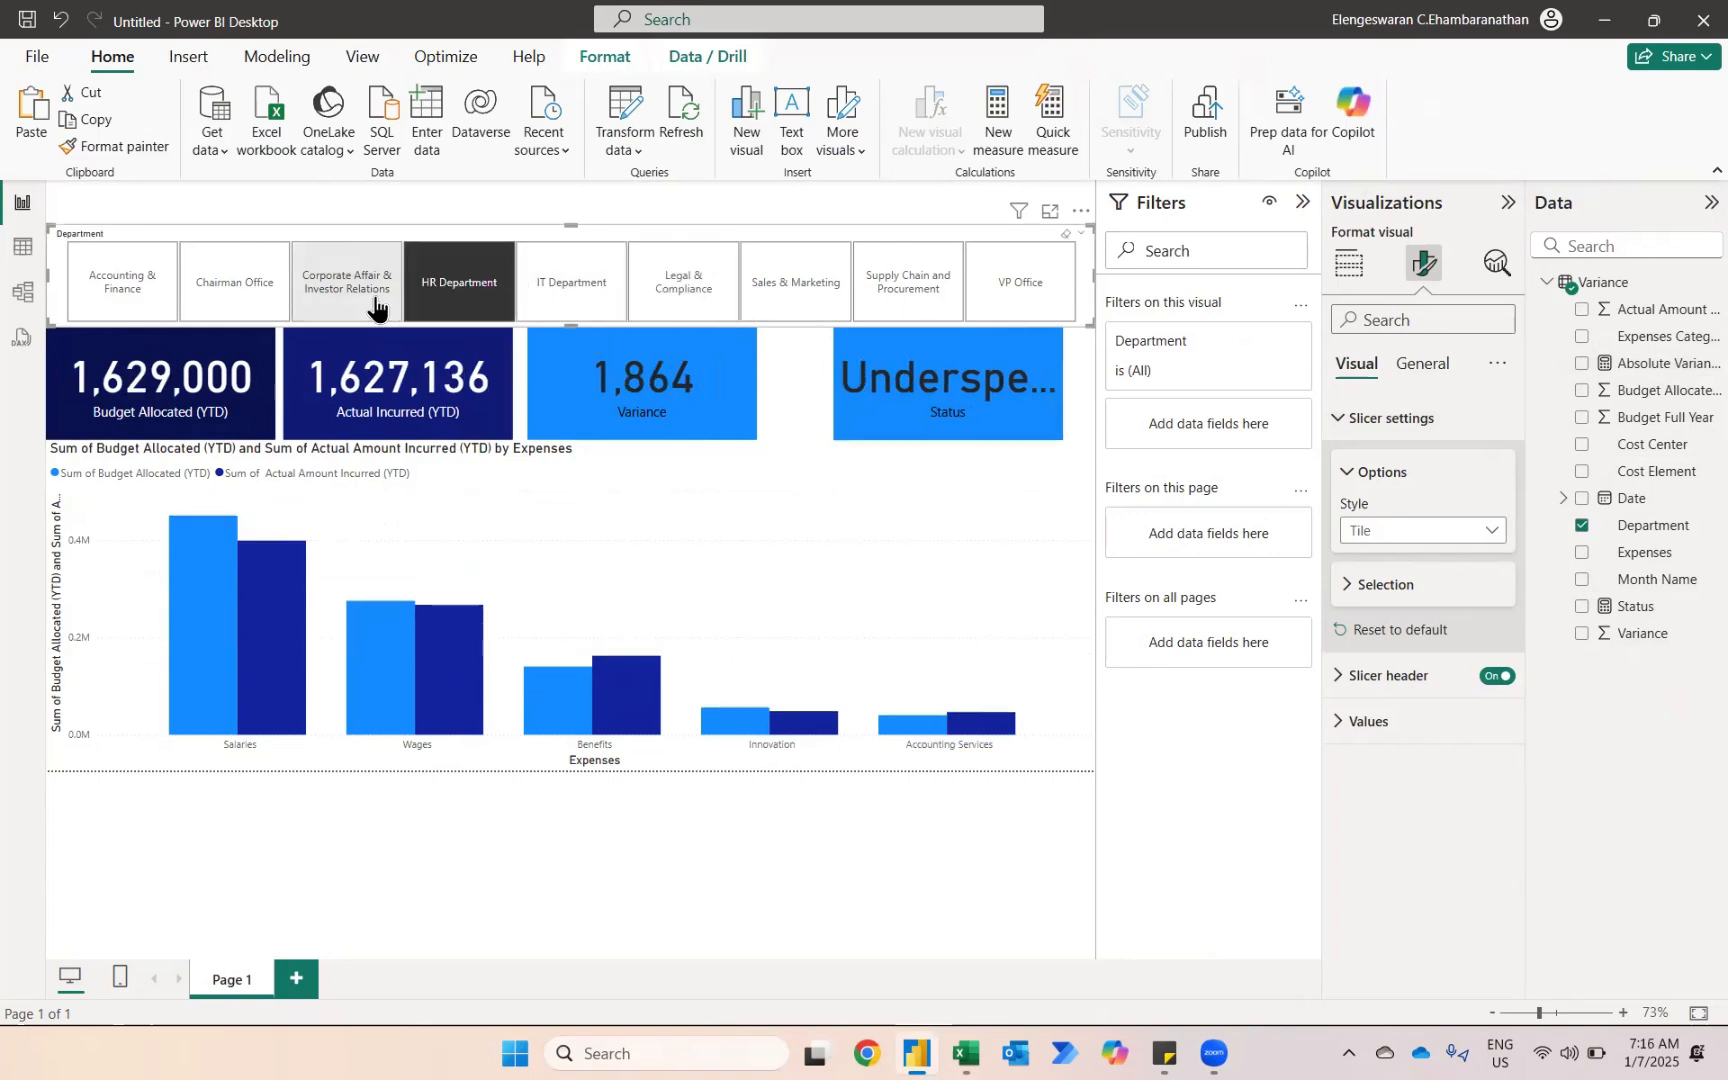
left_click(362, 302)
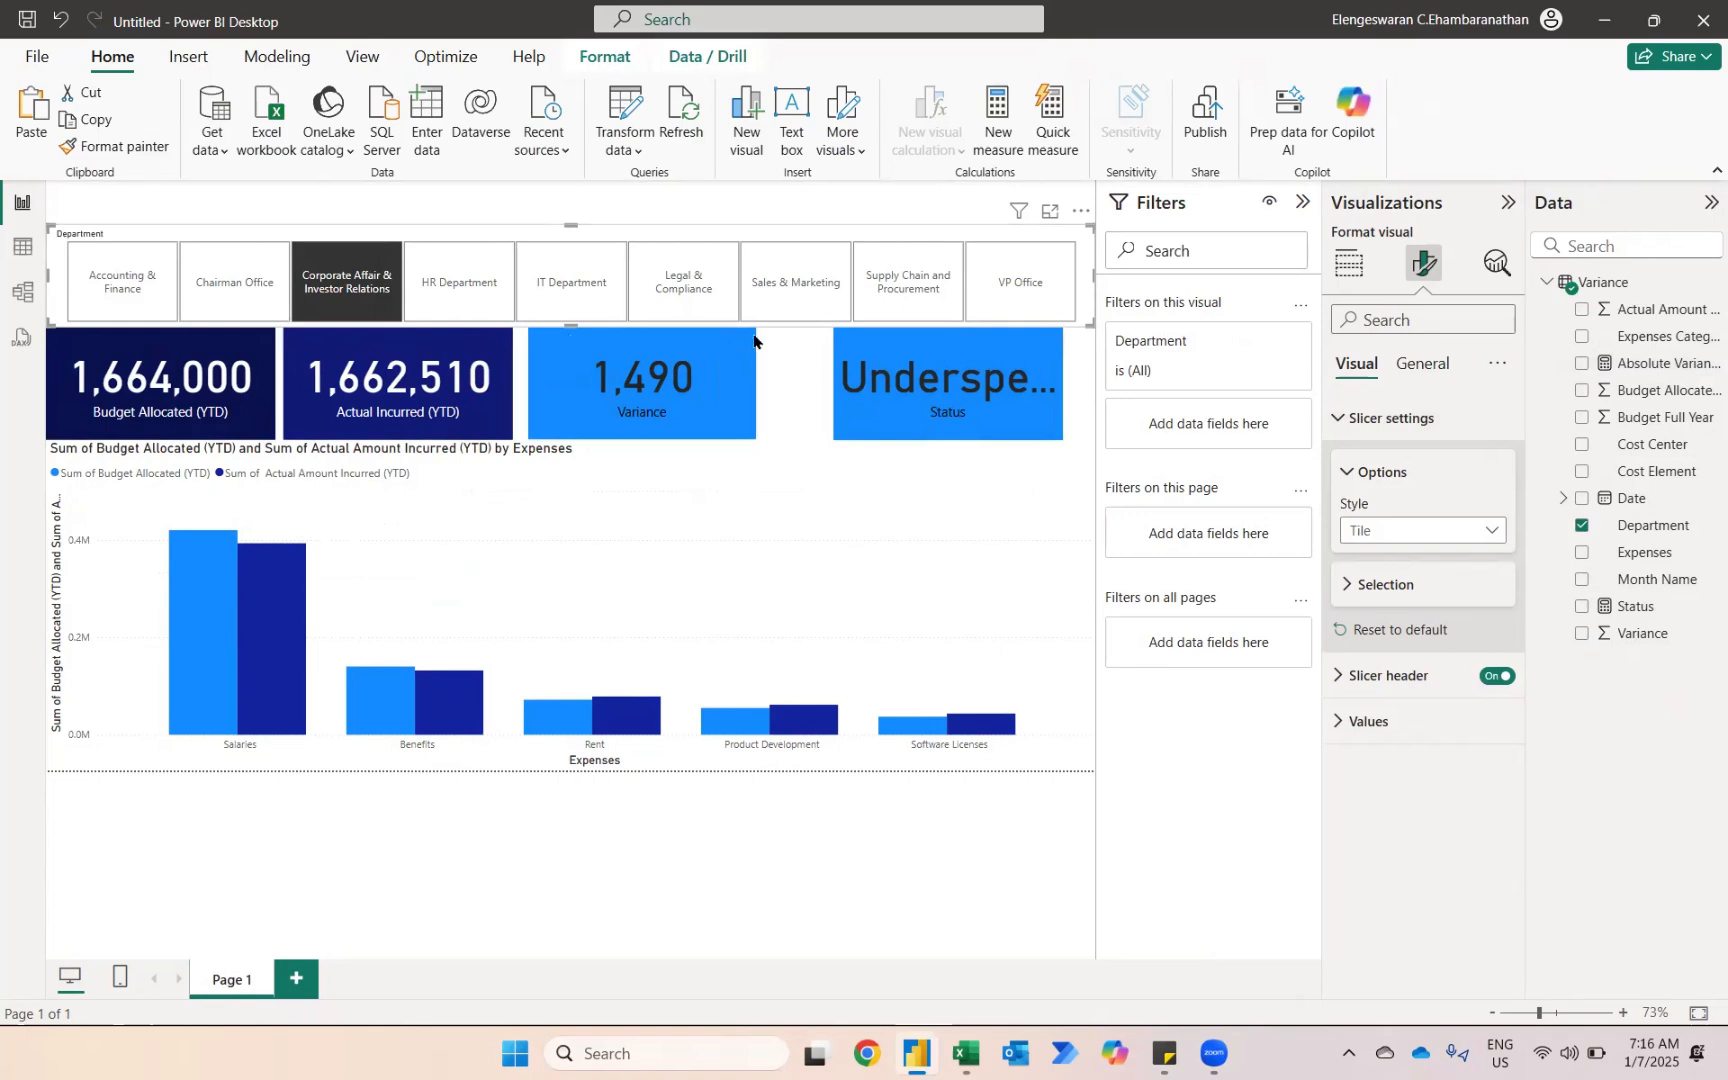
left_click(551, 290)
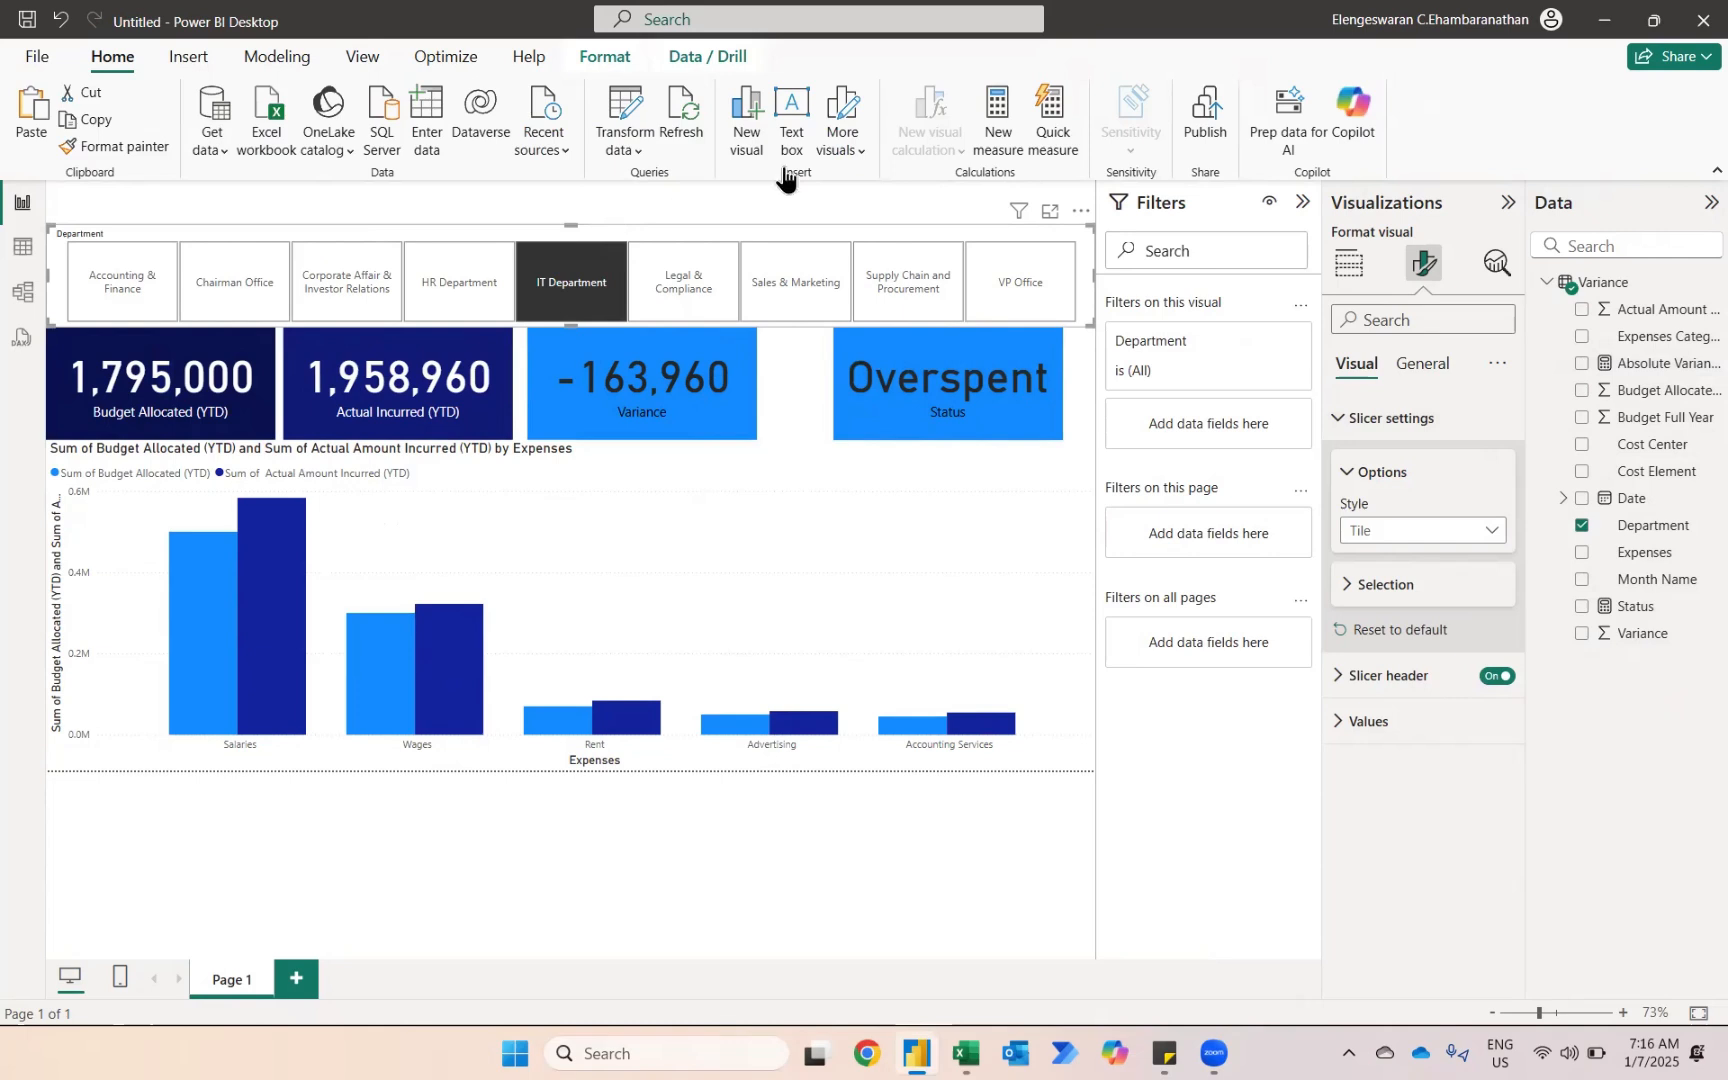
- Create a new measure named Title whose formula starts with the text "Variance Analysis of " followed by the & operator
left_click(1016, 111)
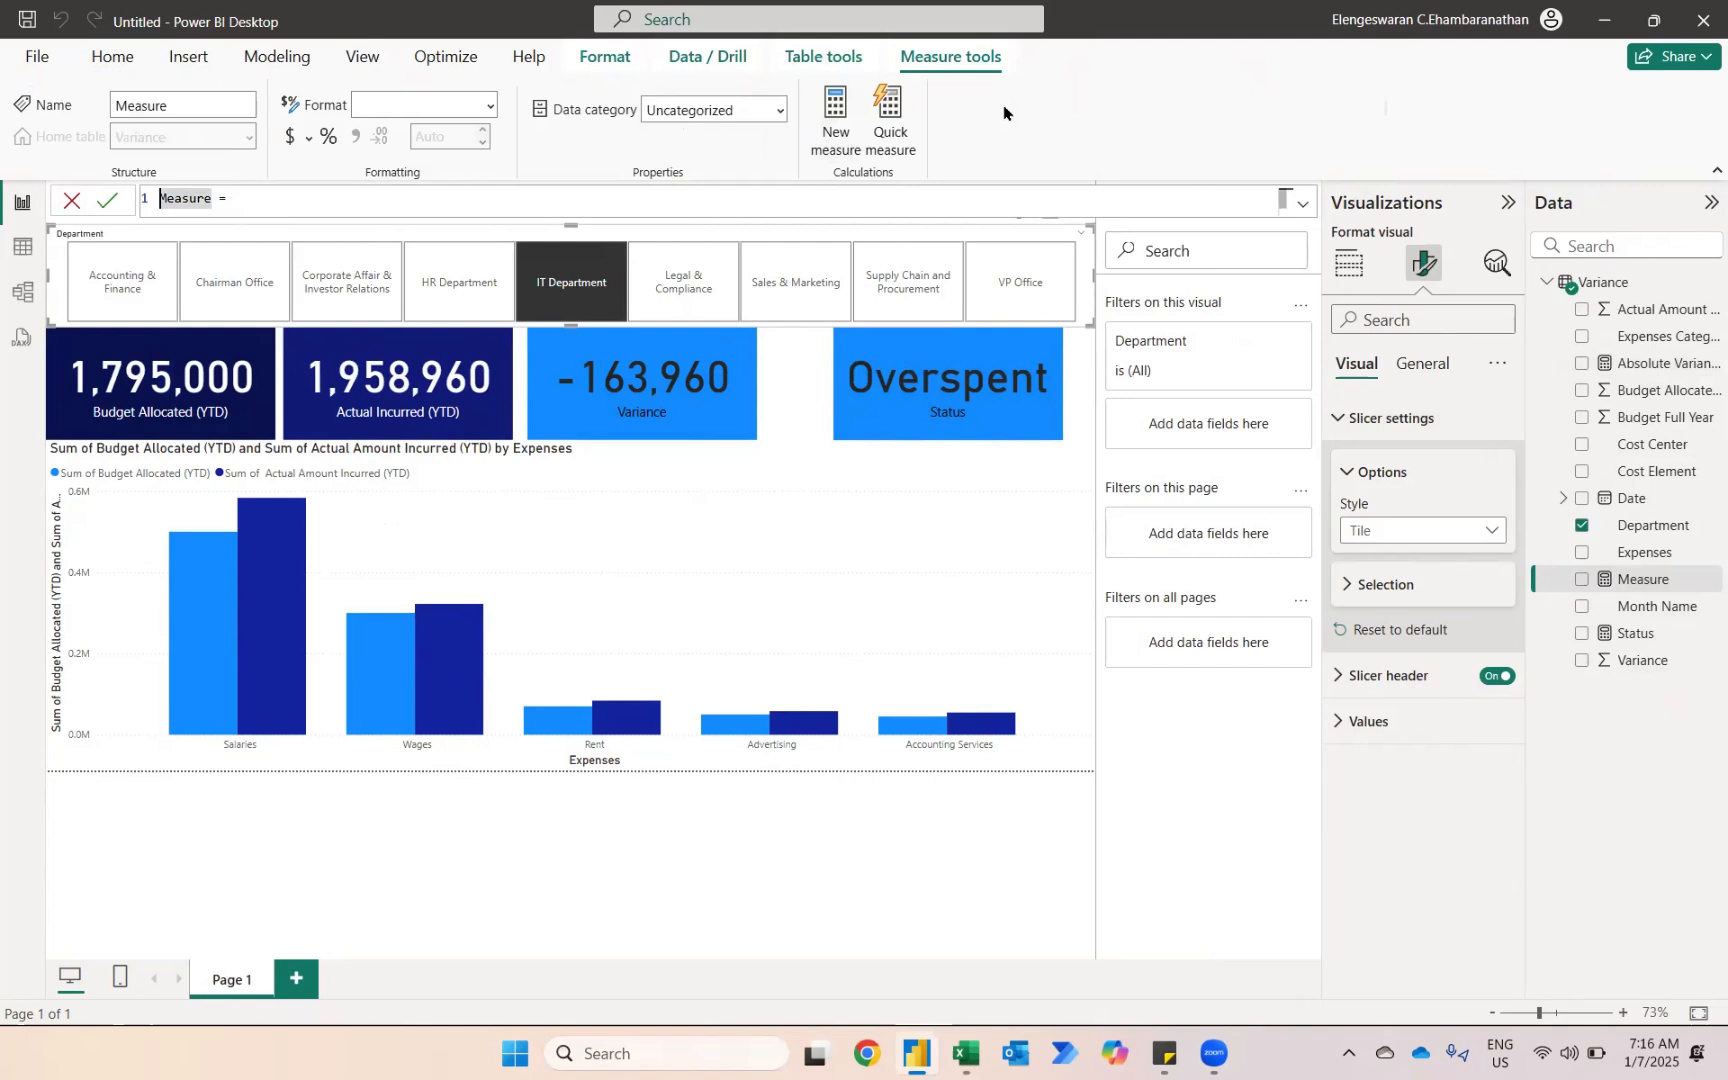
type("Titl")
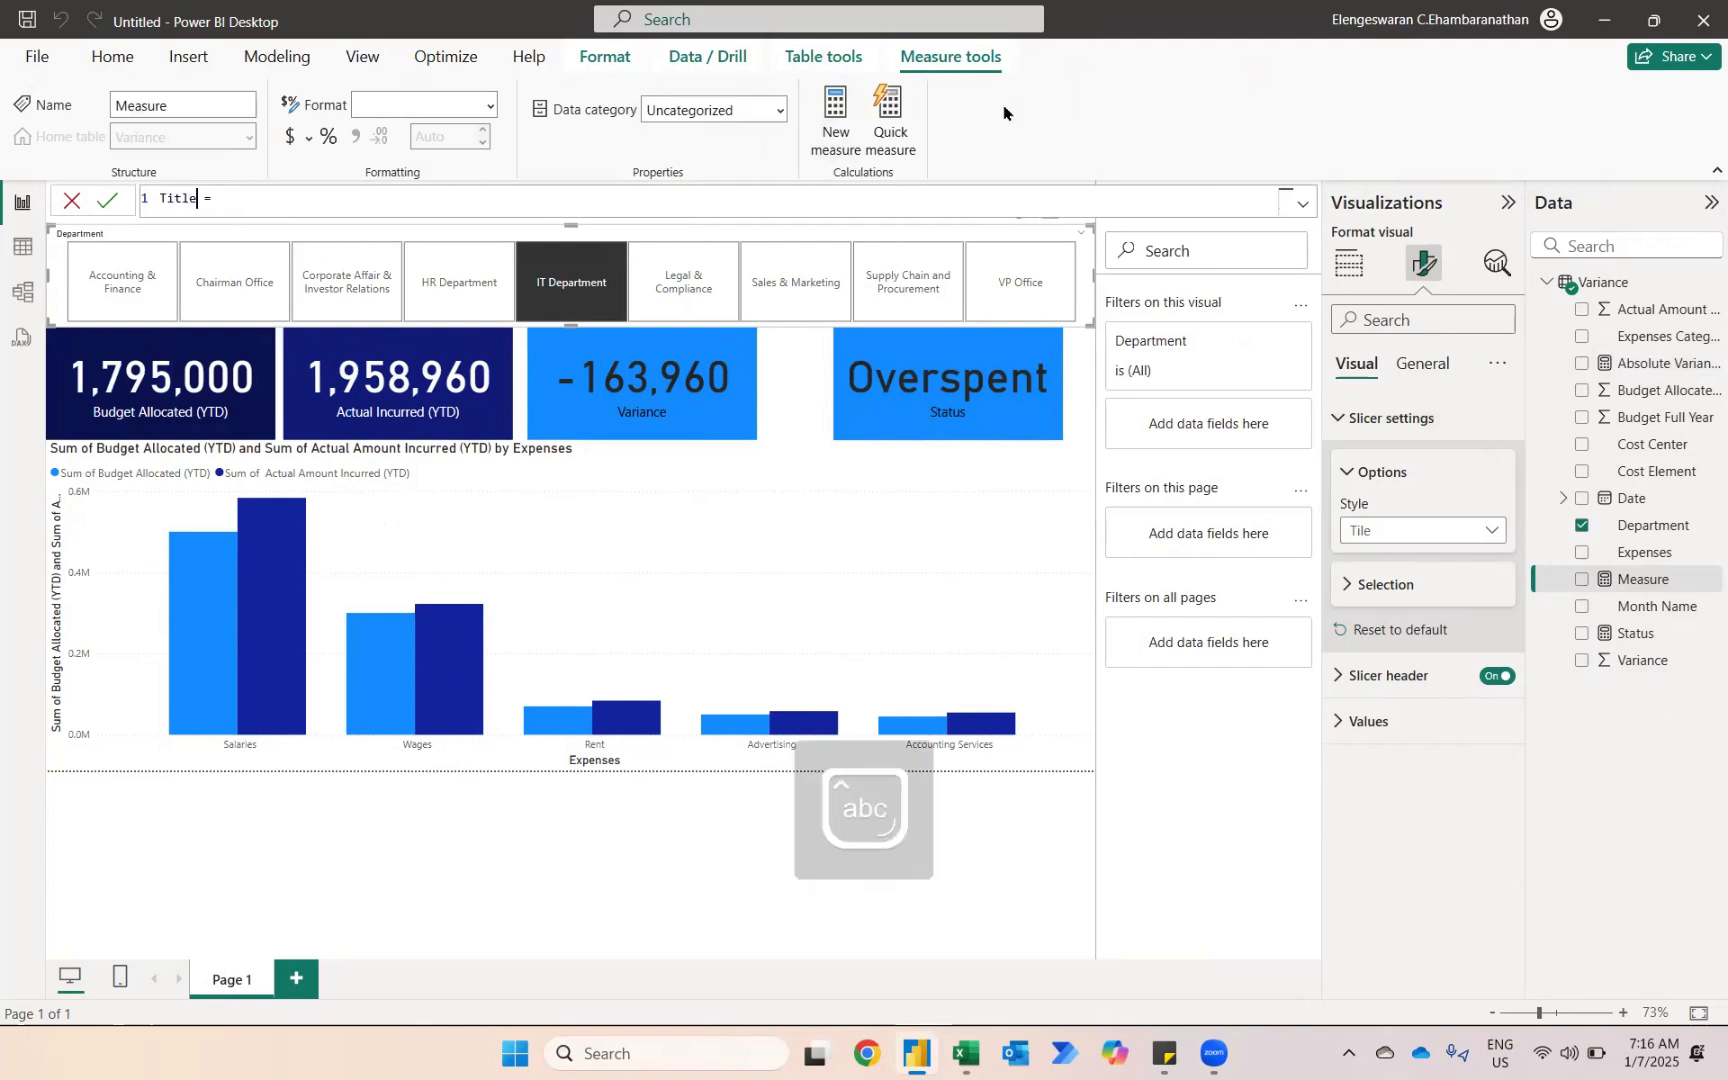
type("\"Variance Analysis of \"&")
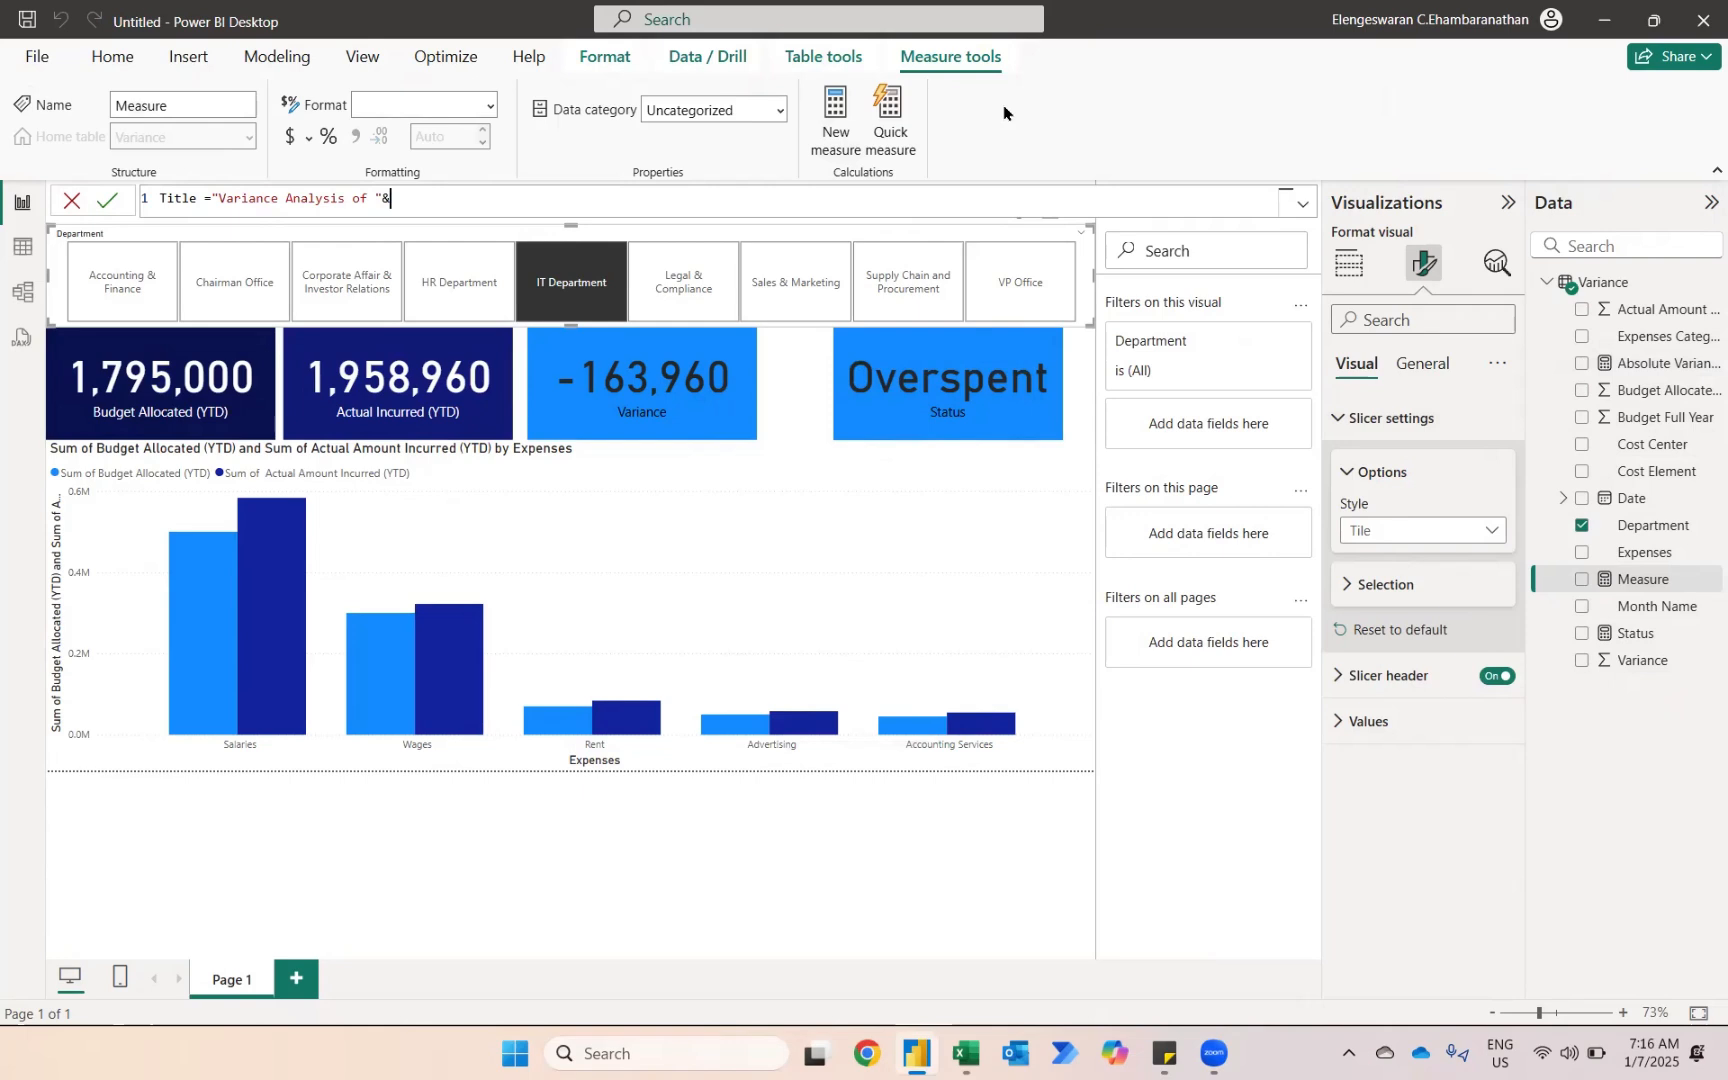
- Add SELECTEDVALUE on 'Variance'[Department] to the Title measure's formula
type("se")
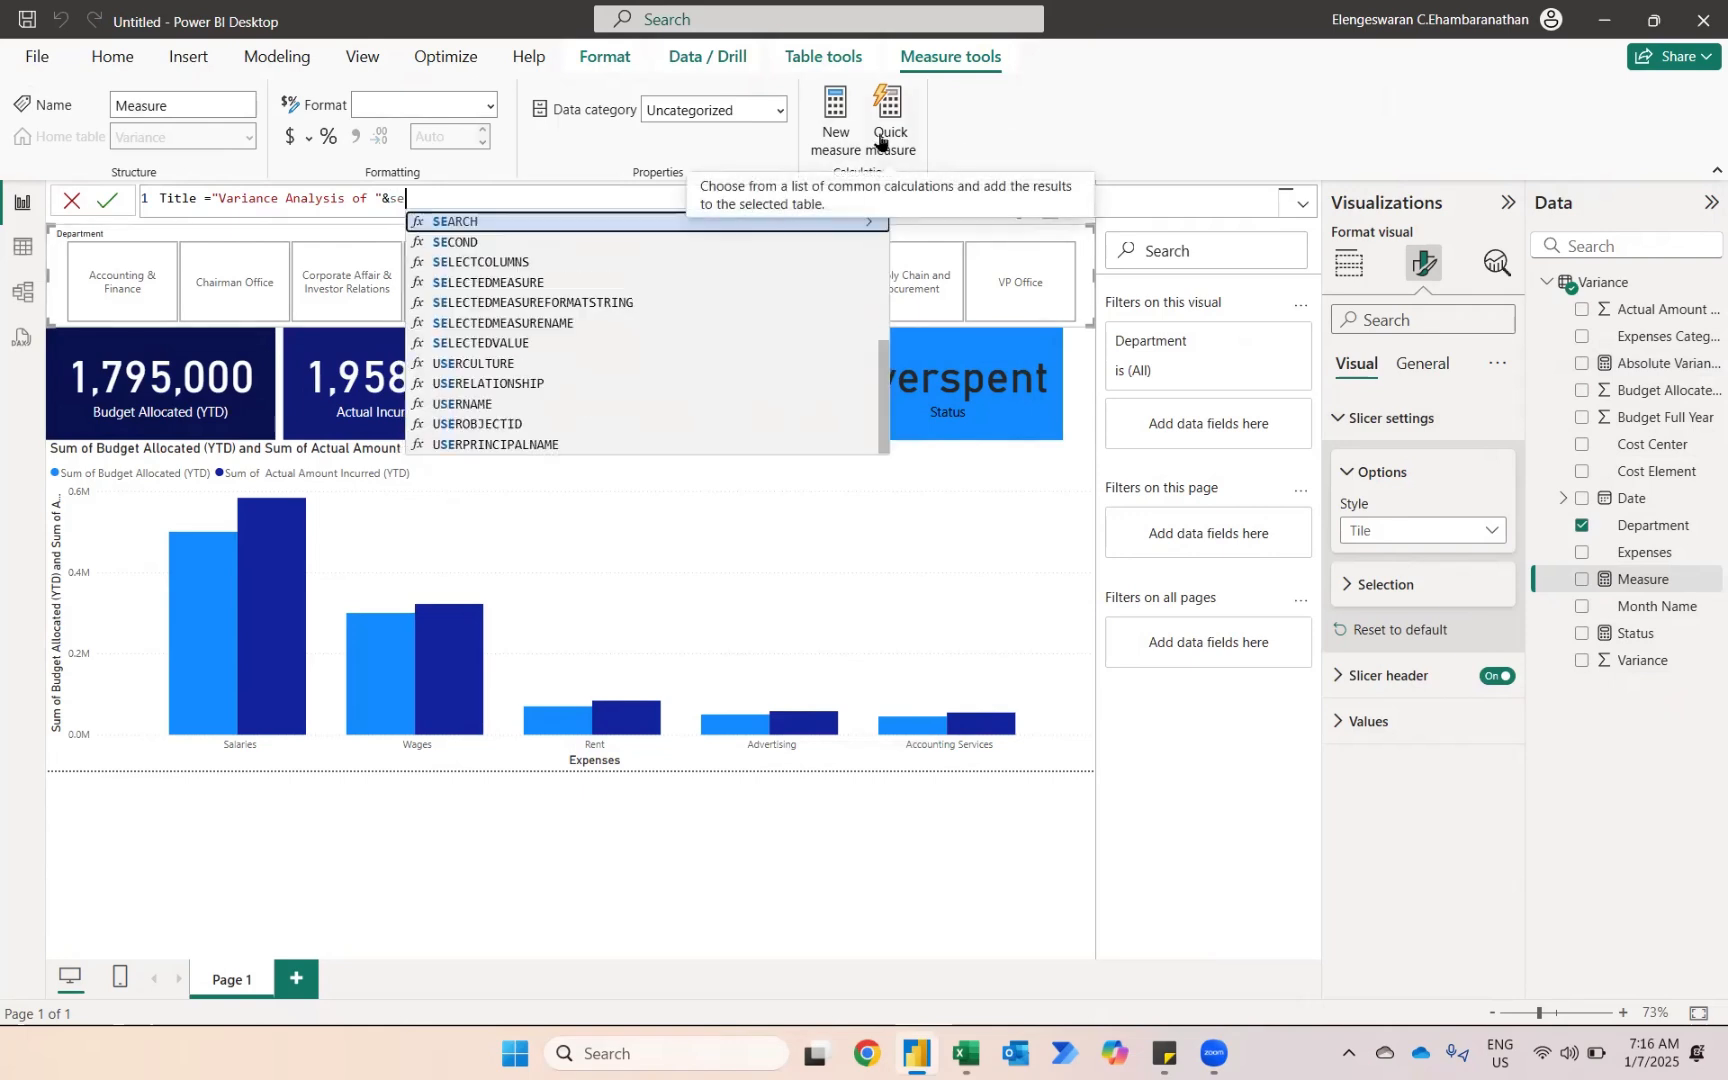
type("l")
key("Down")
key("Down")
key("Down")
key("Down")
key("Tab")
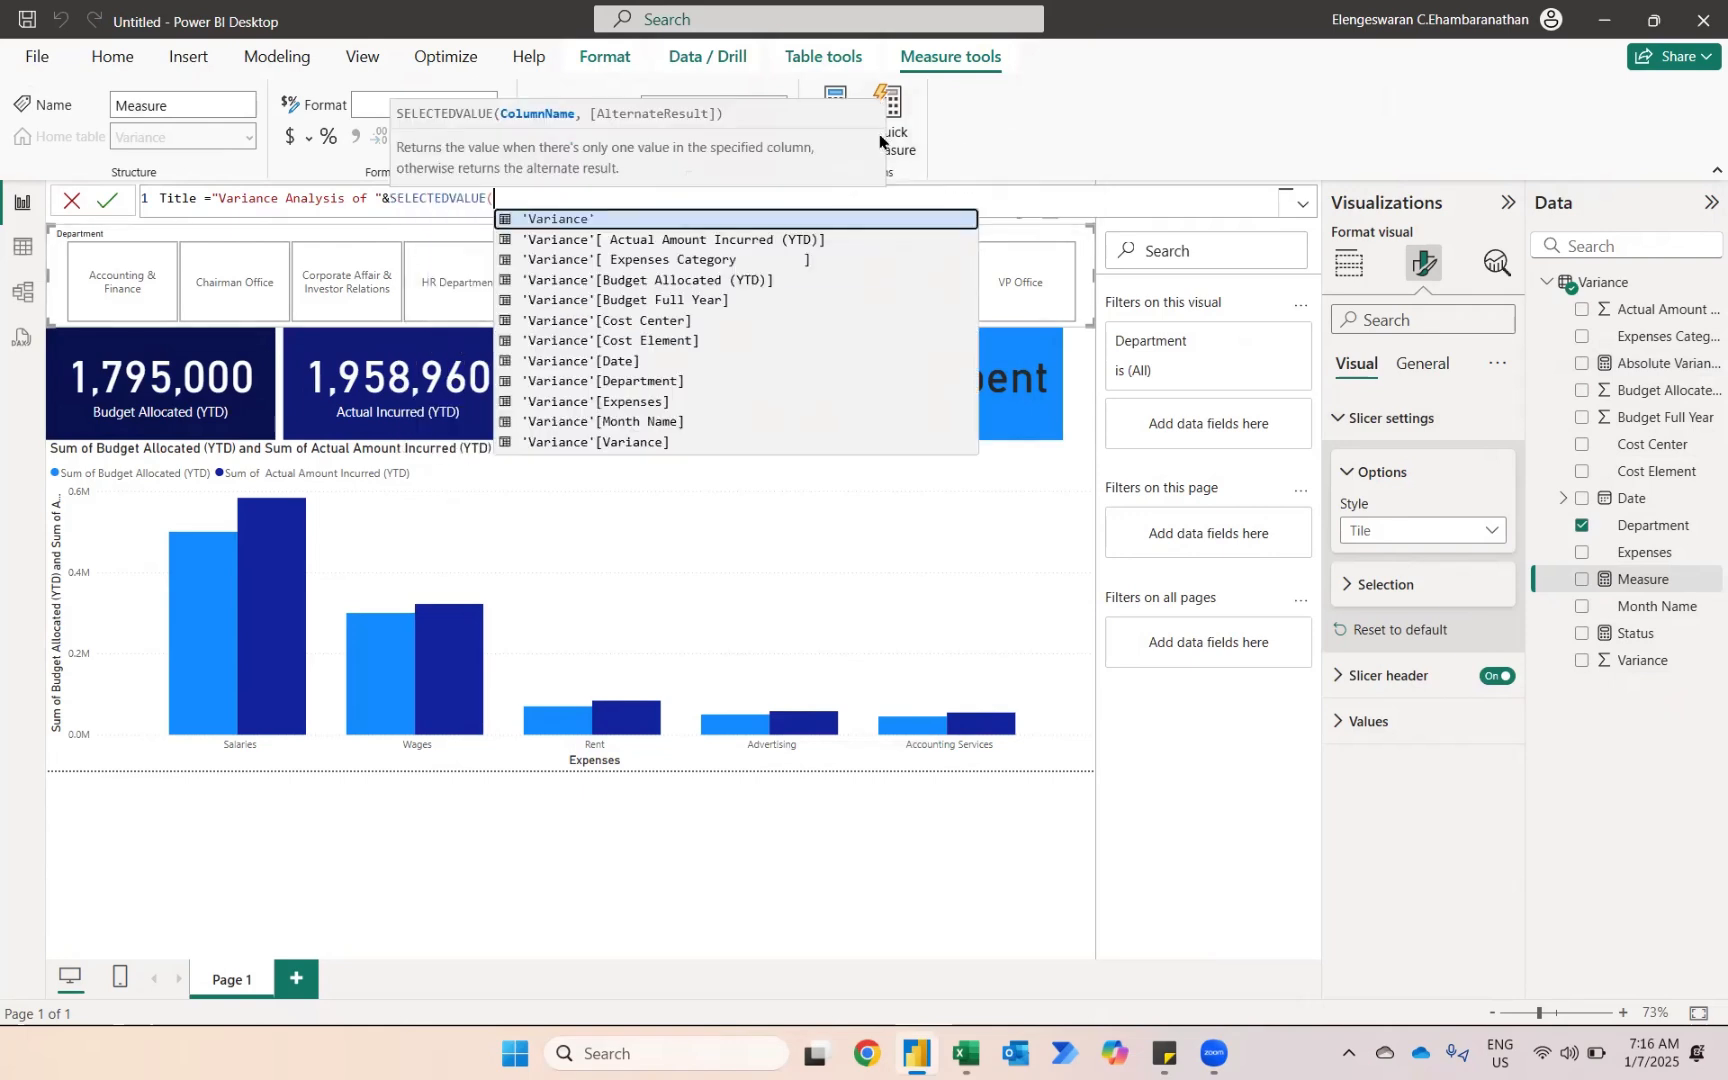
type("depa")
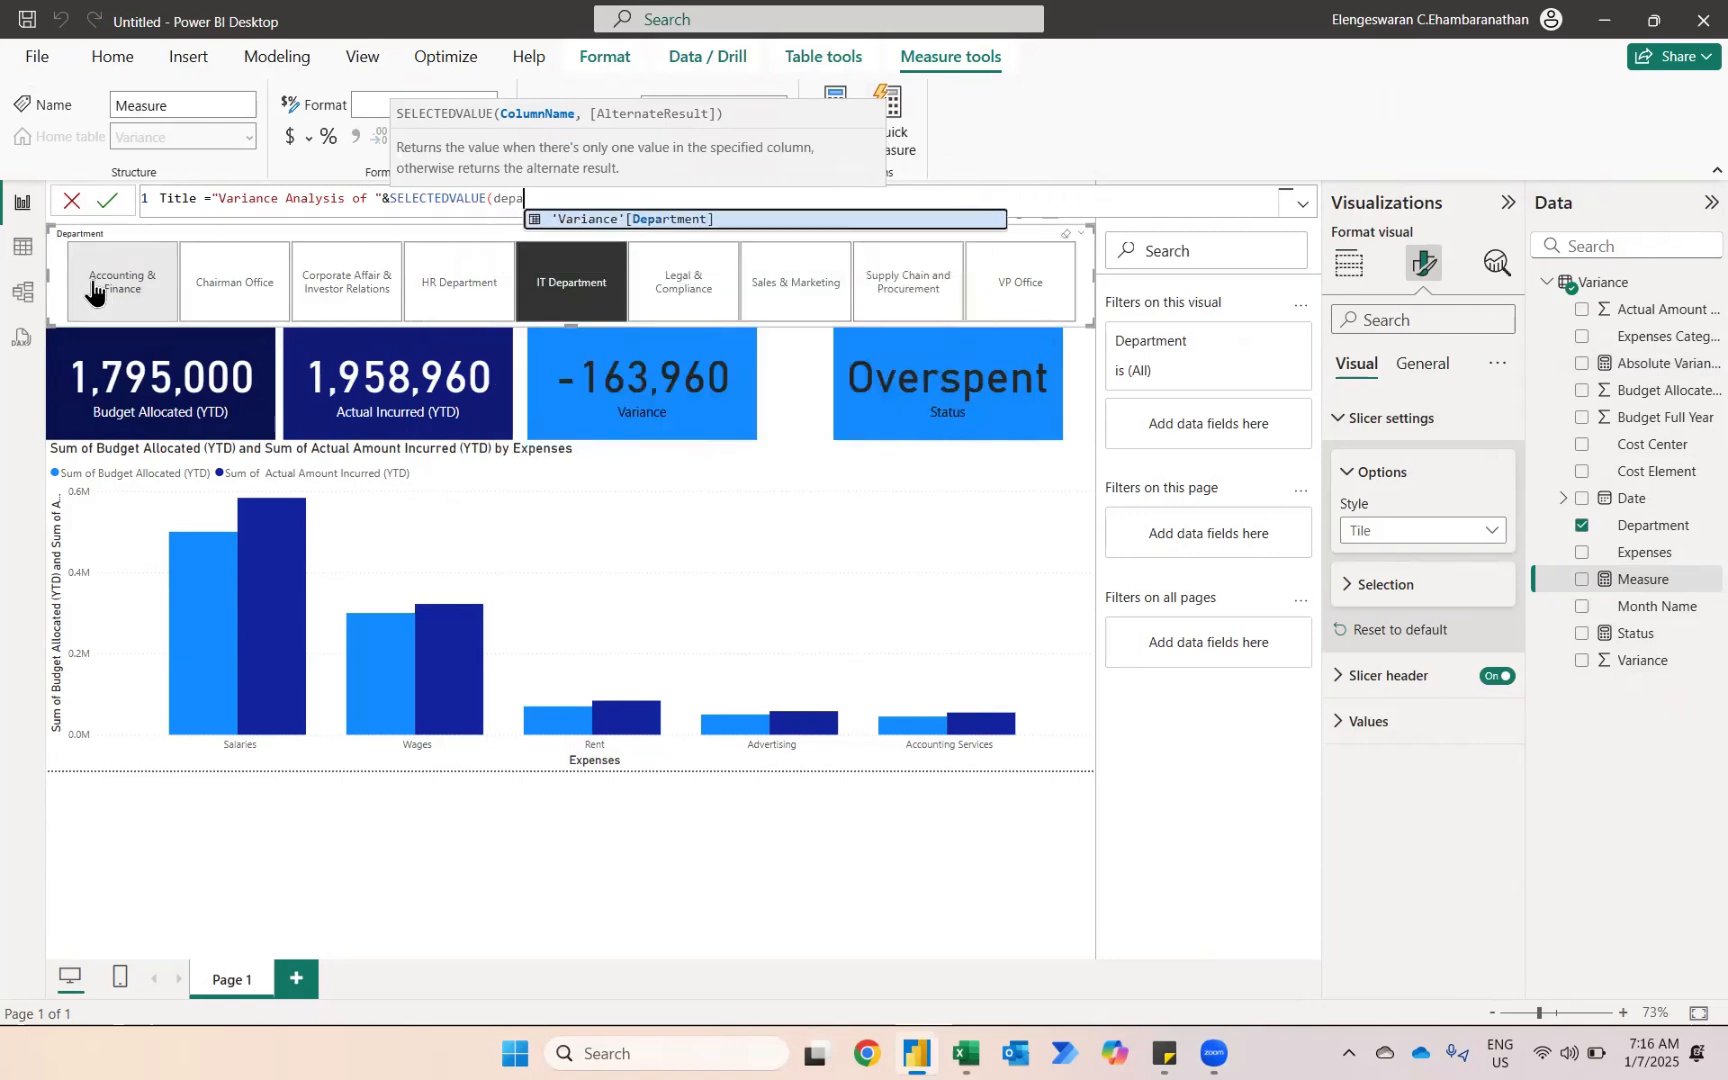
key("Tab")
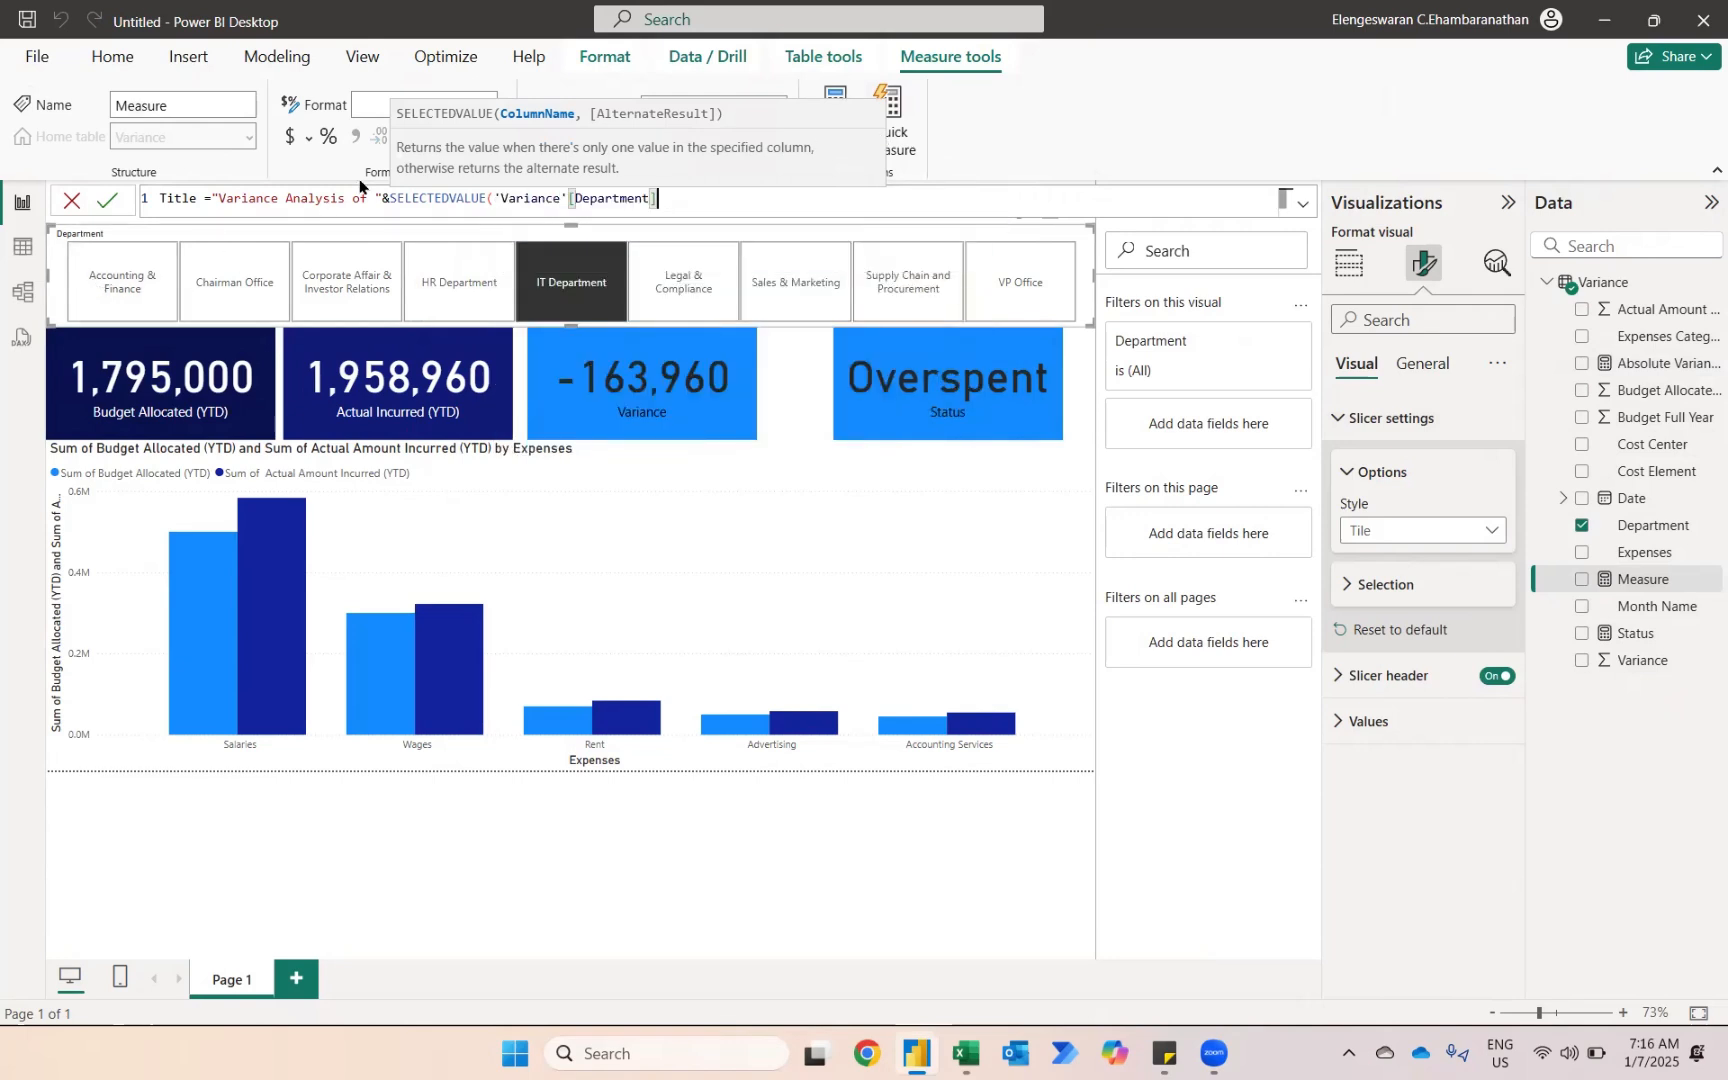
- Give the department SELECTEDVALUE the alternate result "ABC BHD" and close the function
type(",")
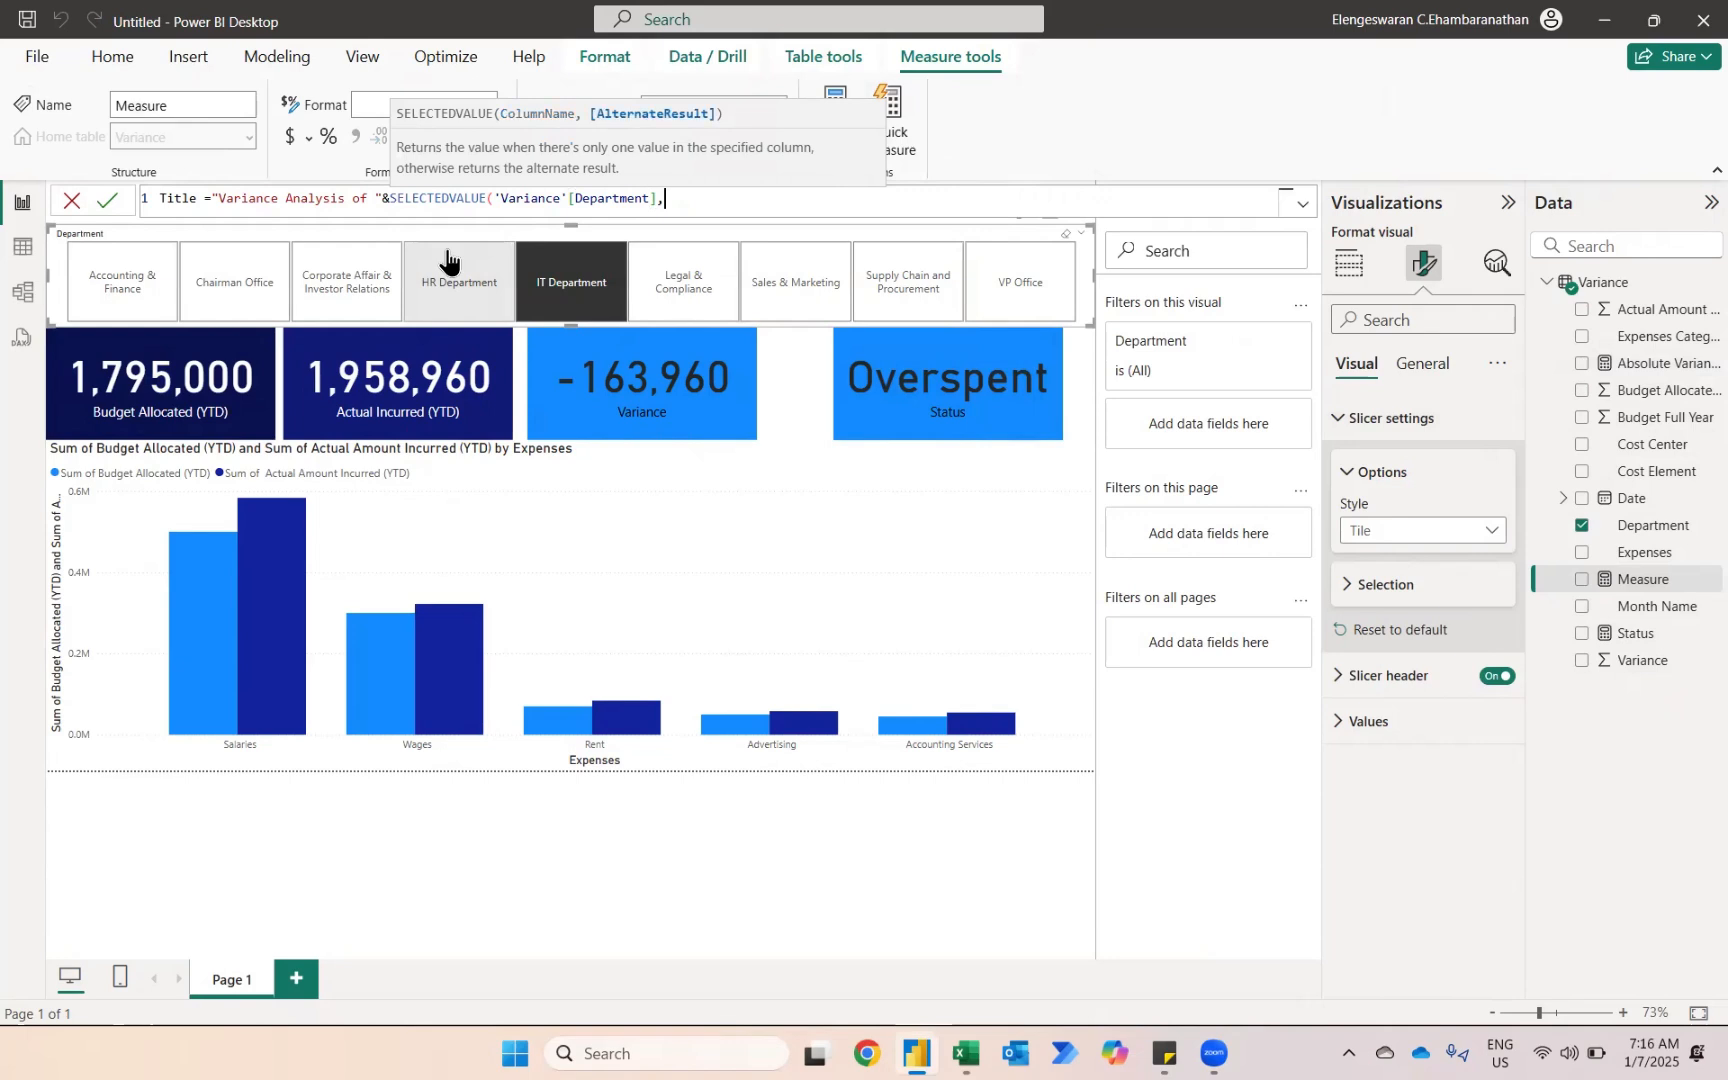
type("\"")
key("Caps_Lock")
type("A")
type("BC B")
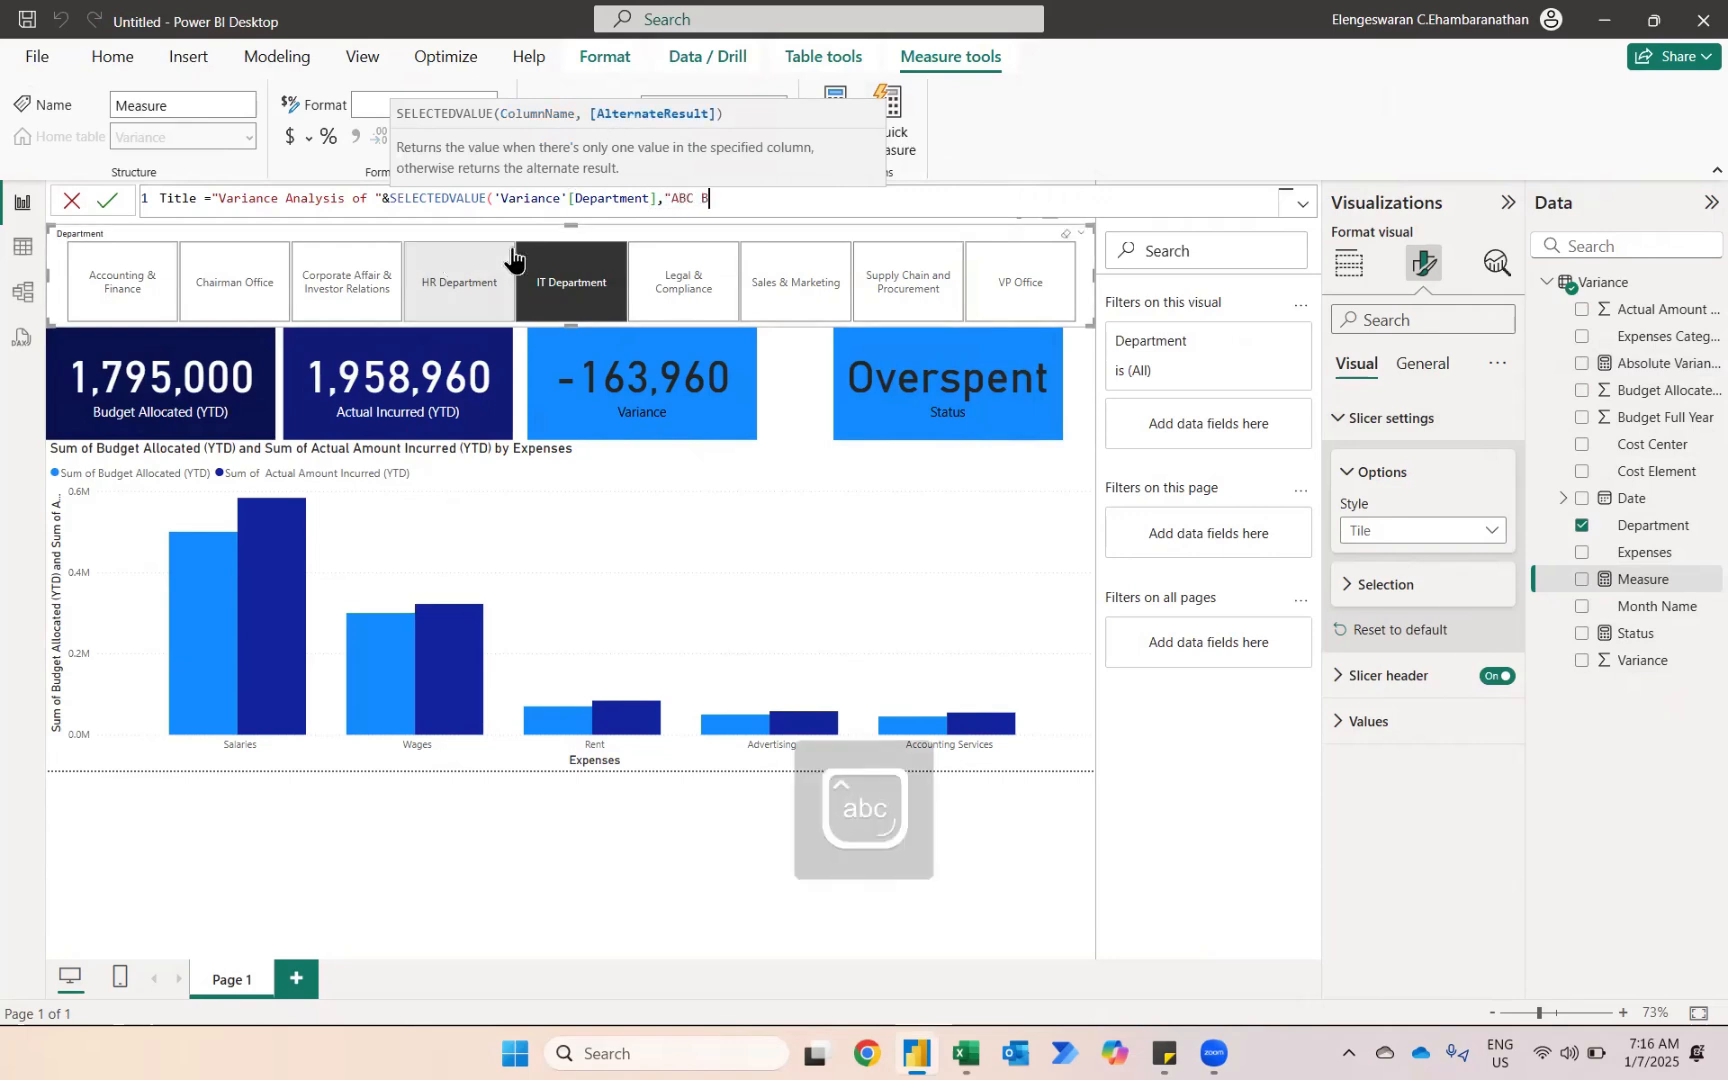
type("HD\")")
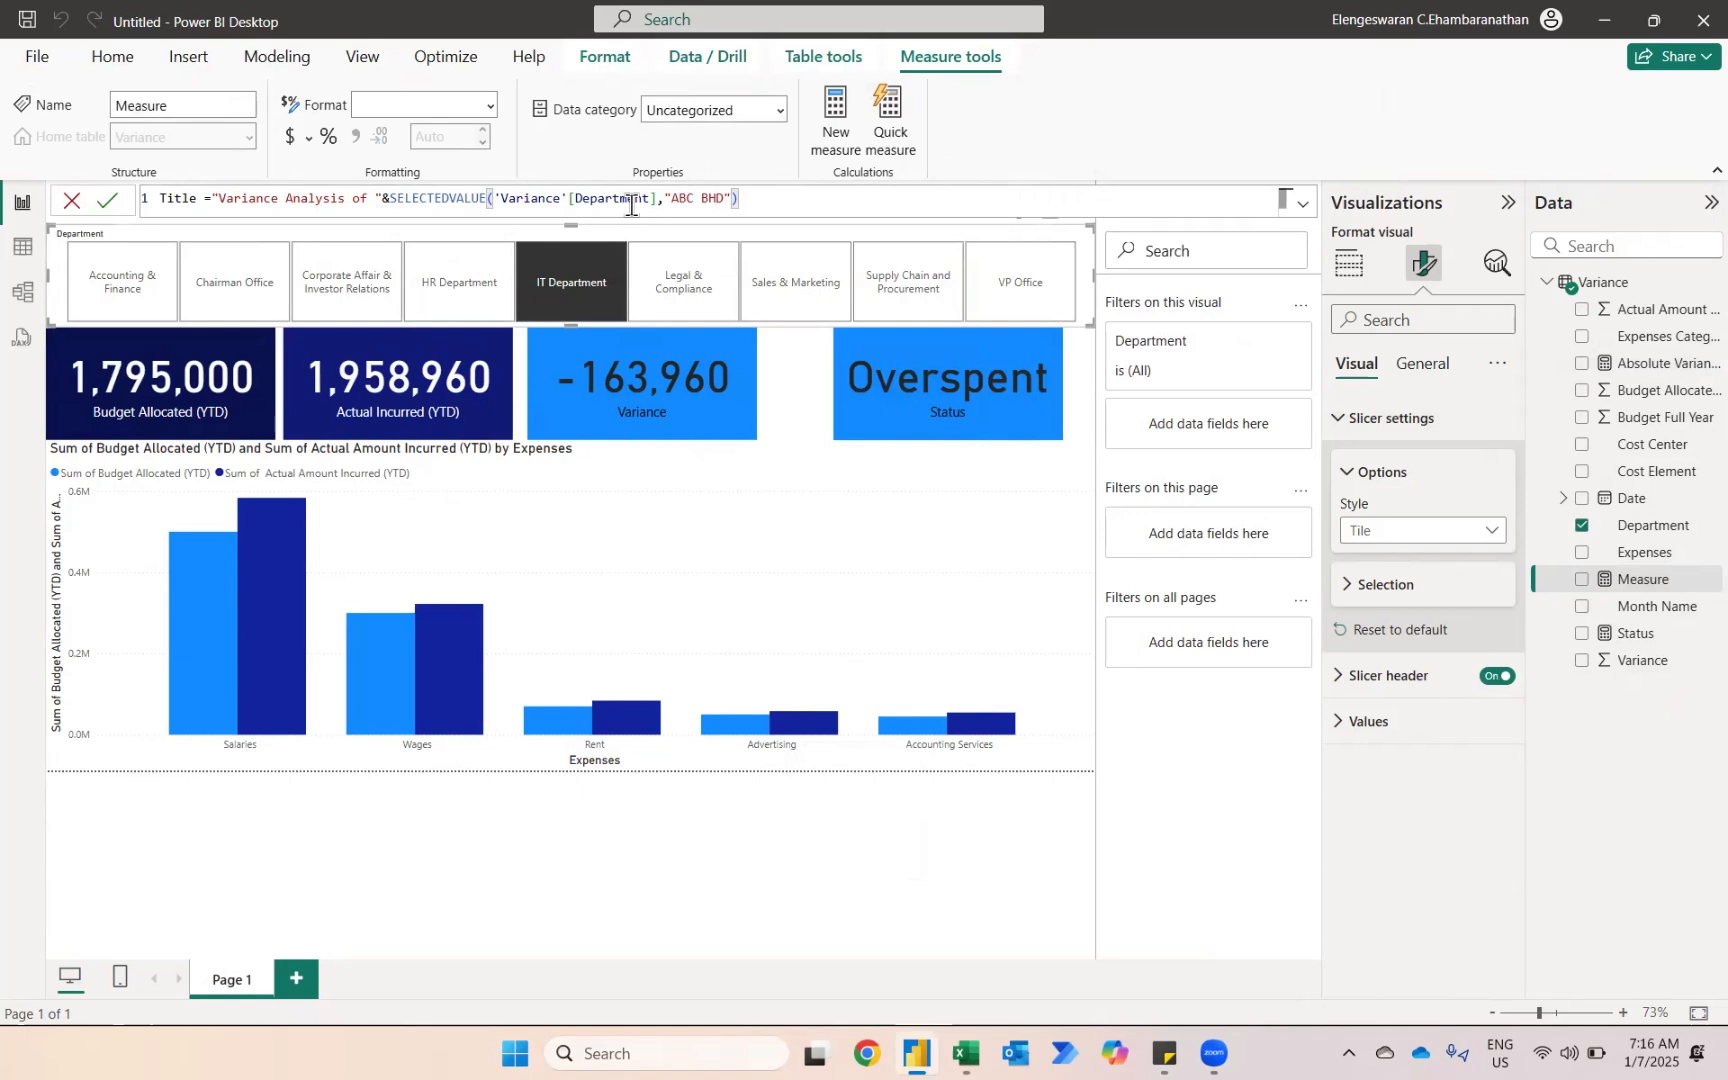
- Append the text " as of " and SELECTEDVALUE('Variance'[Month Name]) to the Title formula
type("&\" A")
key("BackSpace")
key("Caps_Lock")
type("as o")
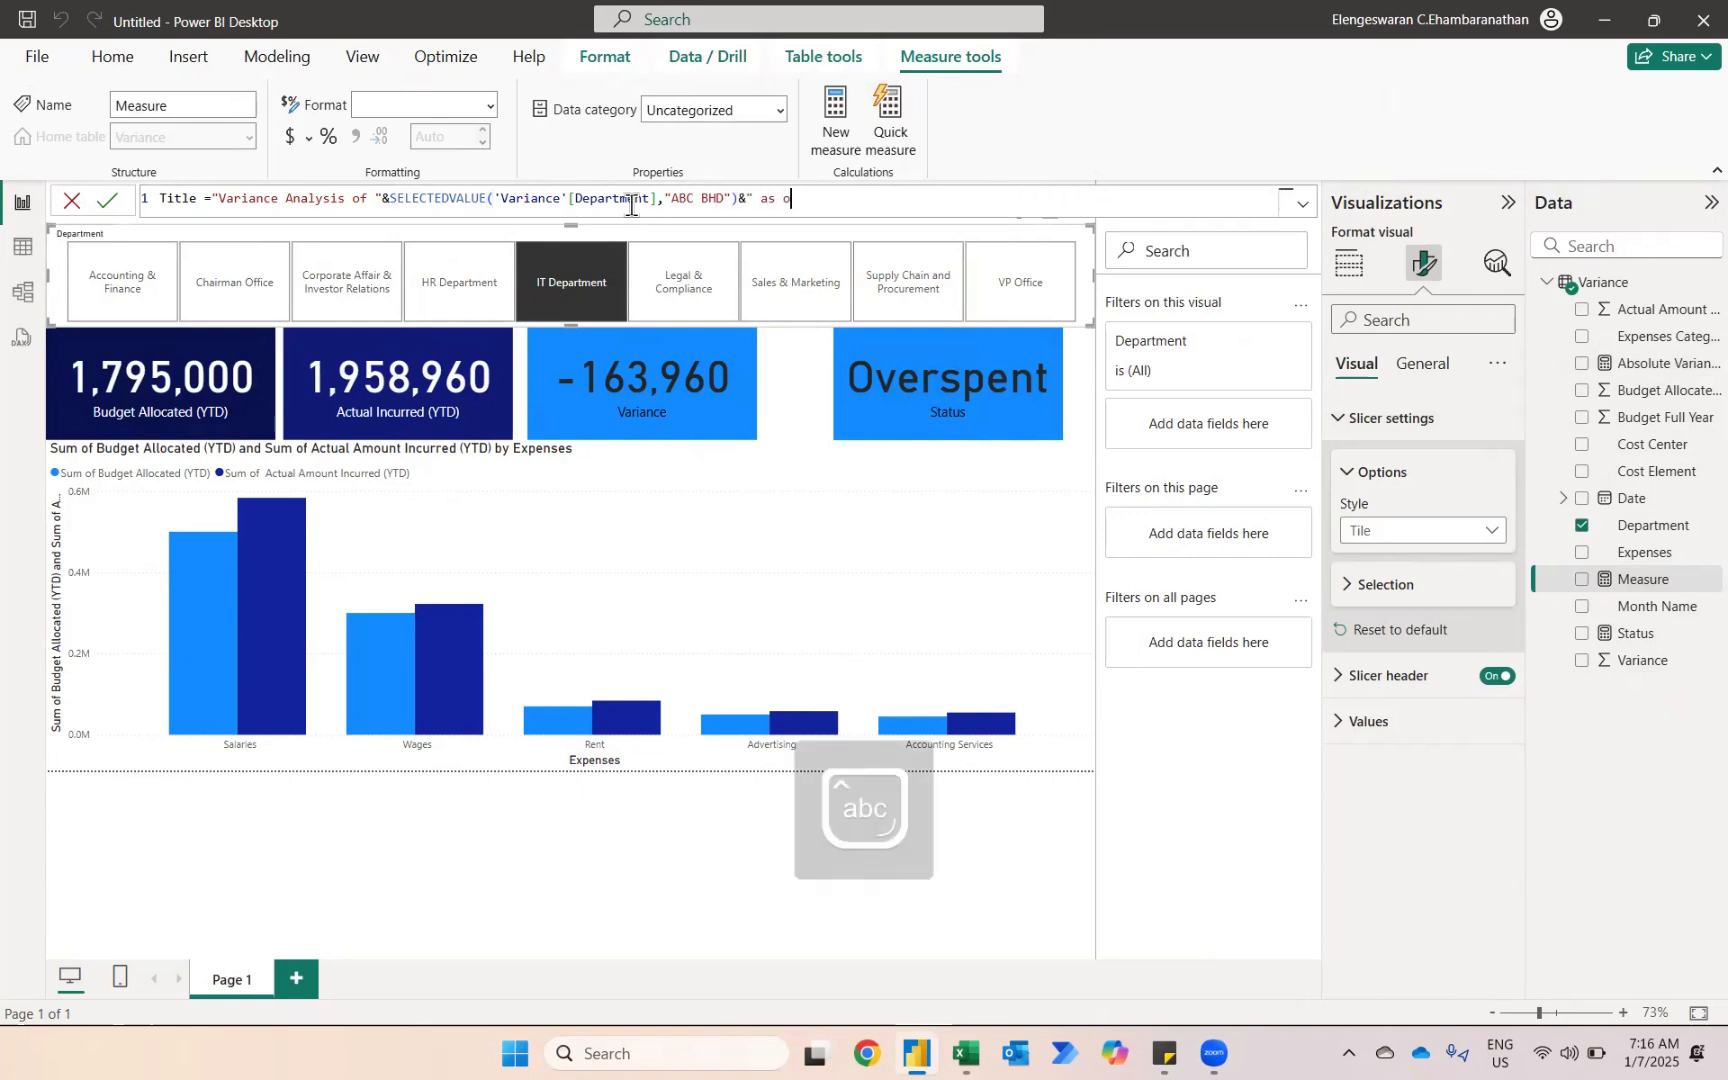
type("f \"&sele")
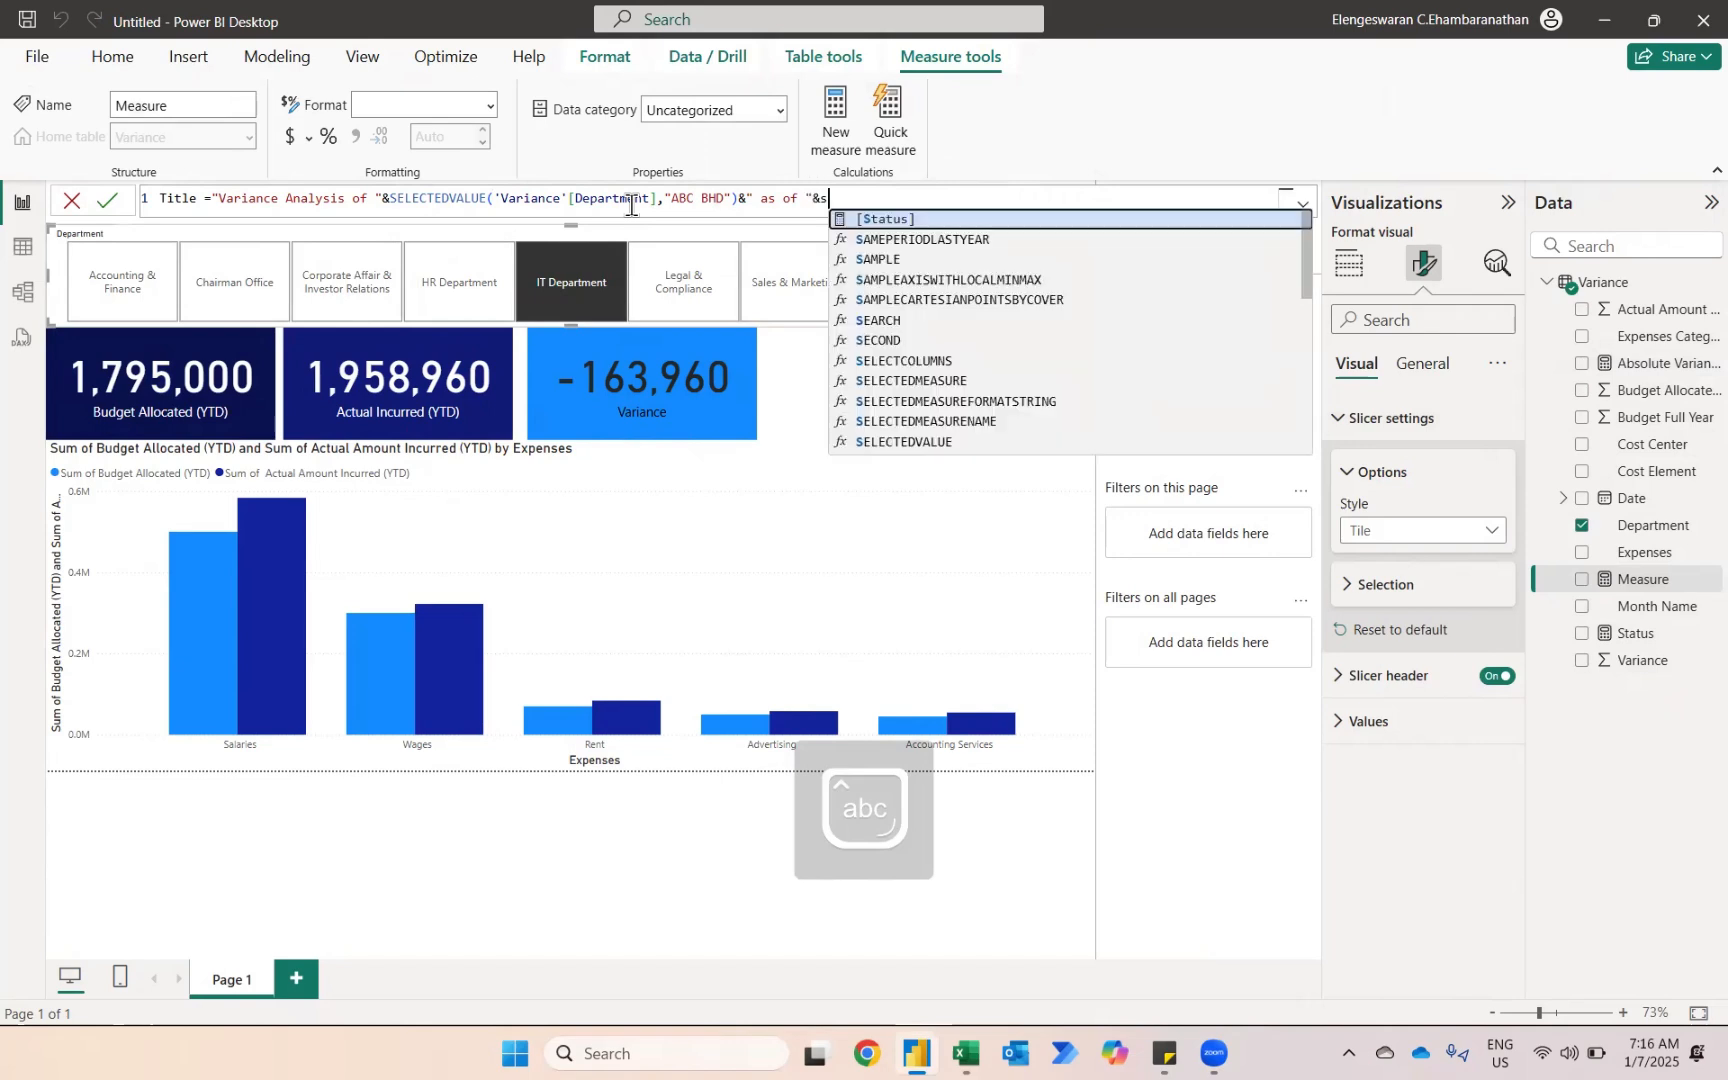
key("Down")
key("Down")
key("Down")
key("Tab")
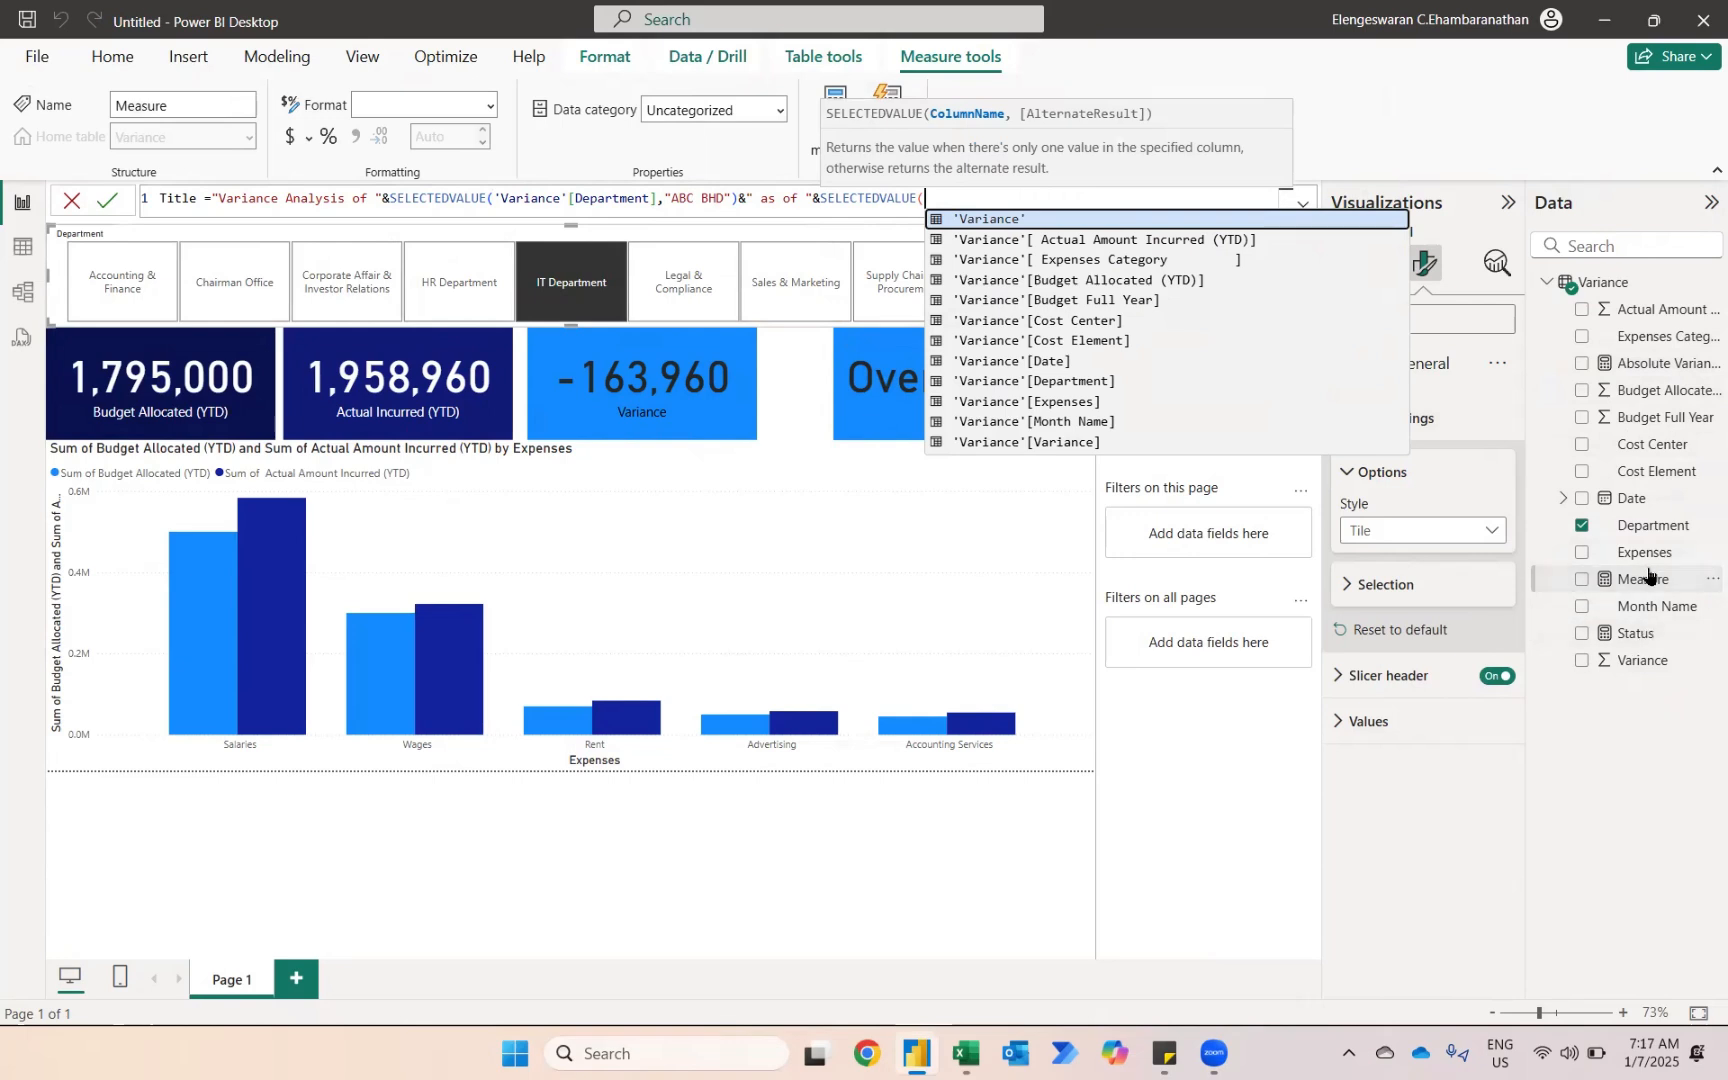
type("mon")
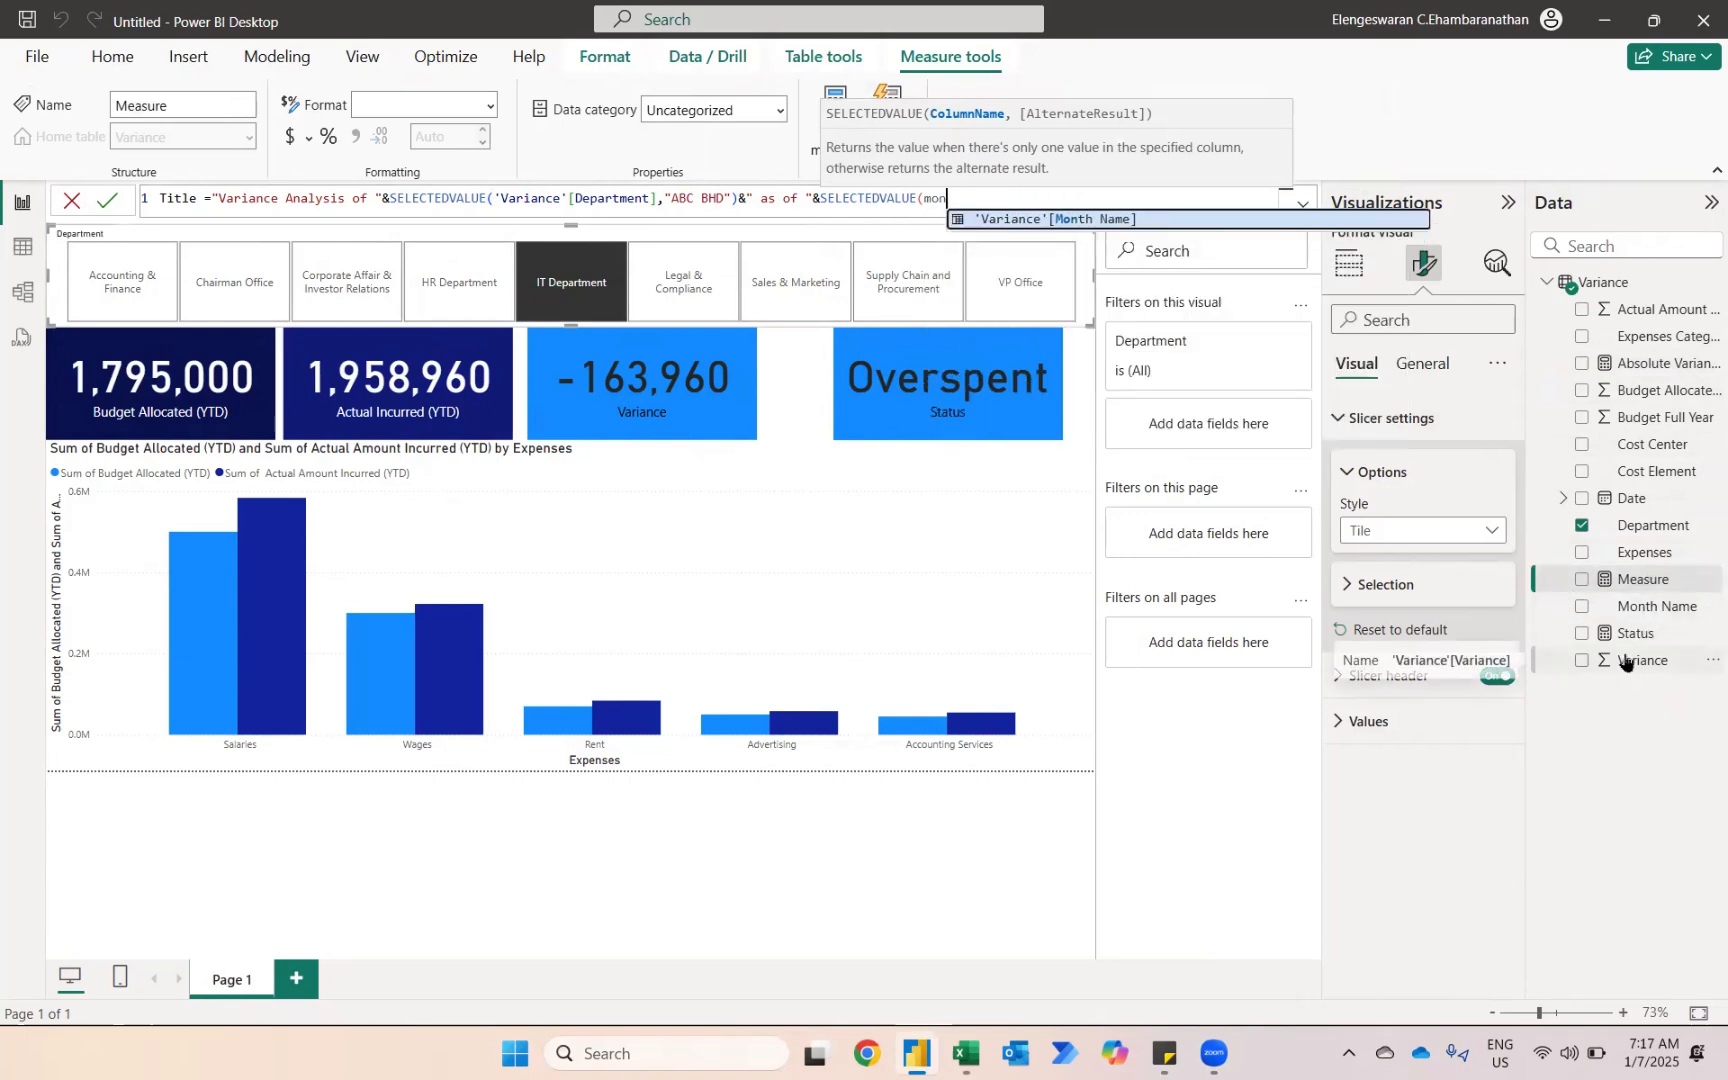
key("Tab")
type(")")
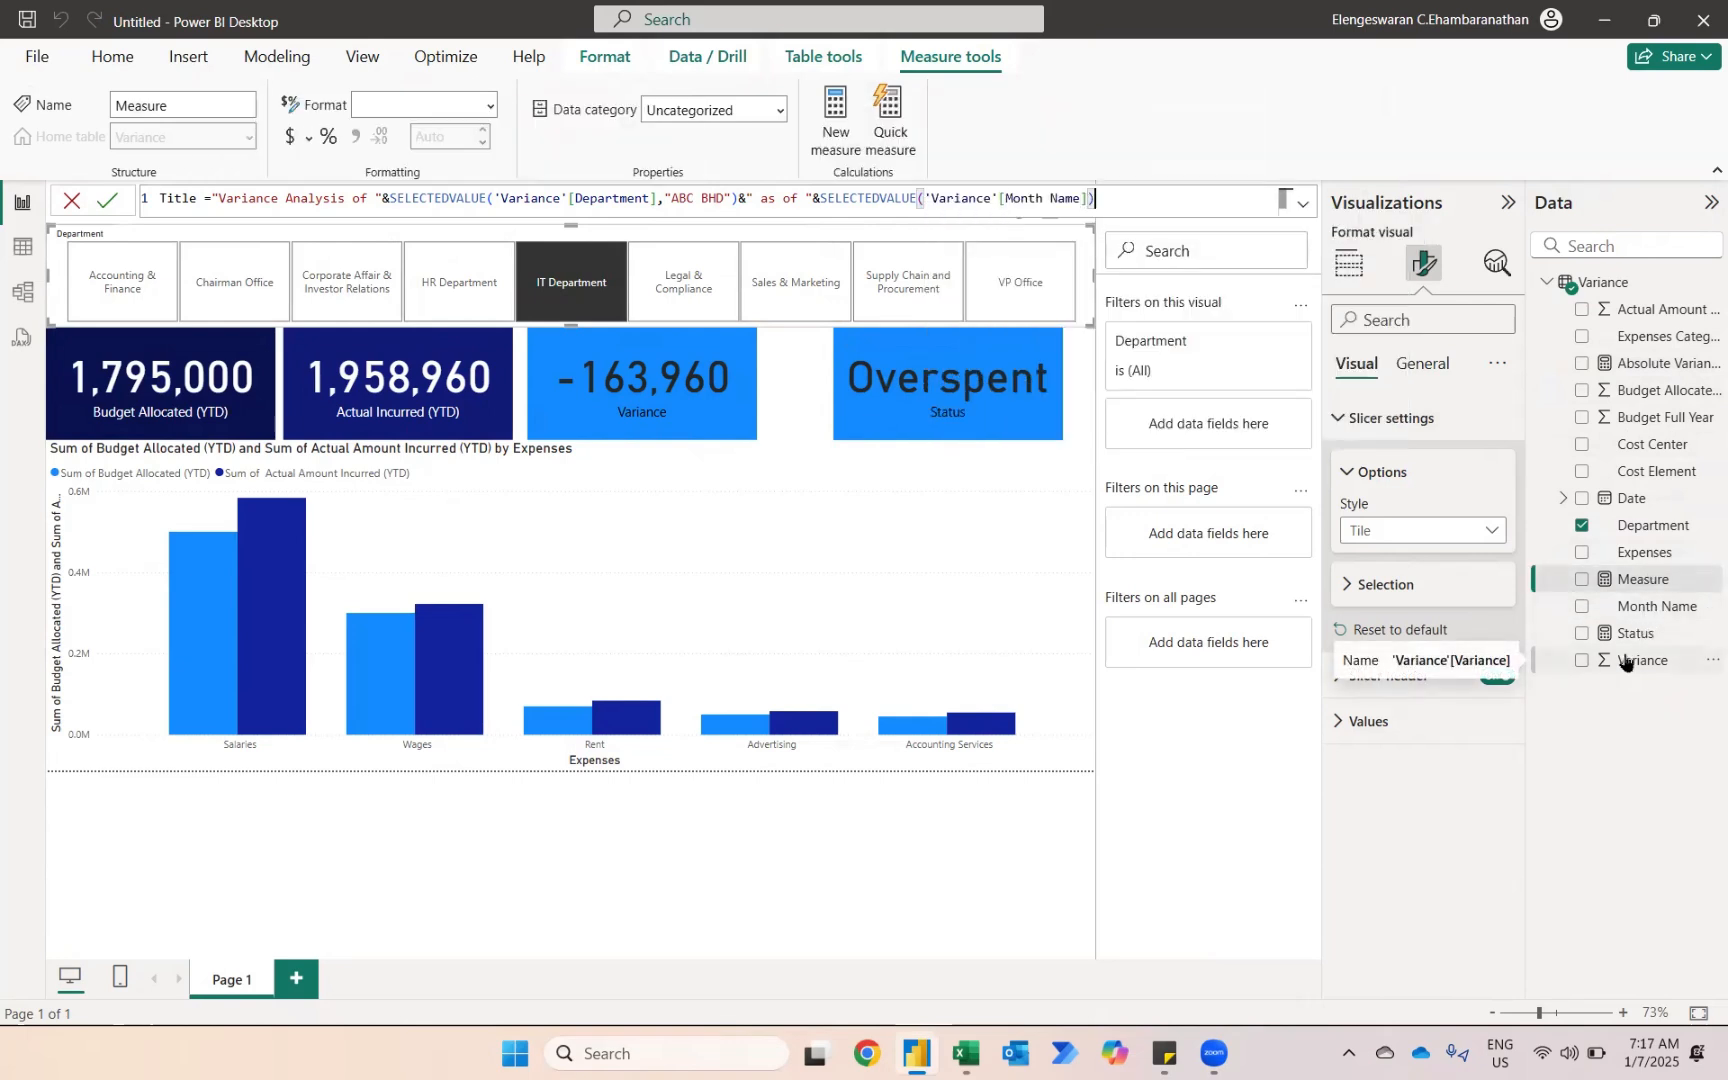
- End the Title formula with the text " 2023", commit the measure, and deselect the slicer
type("&\" 2023")
key("Return")
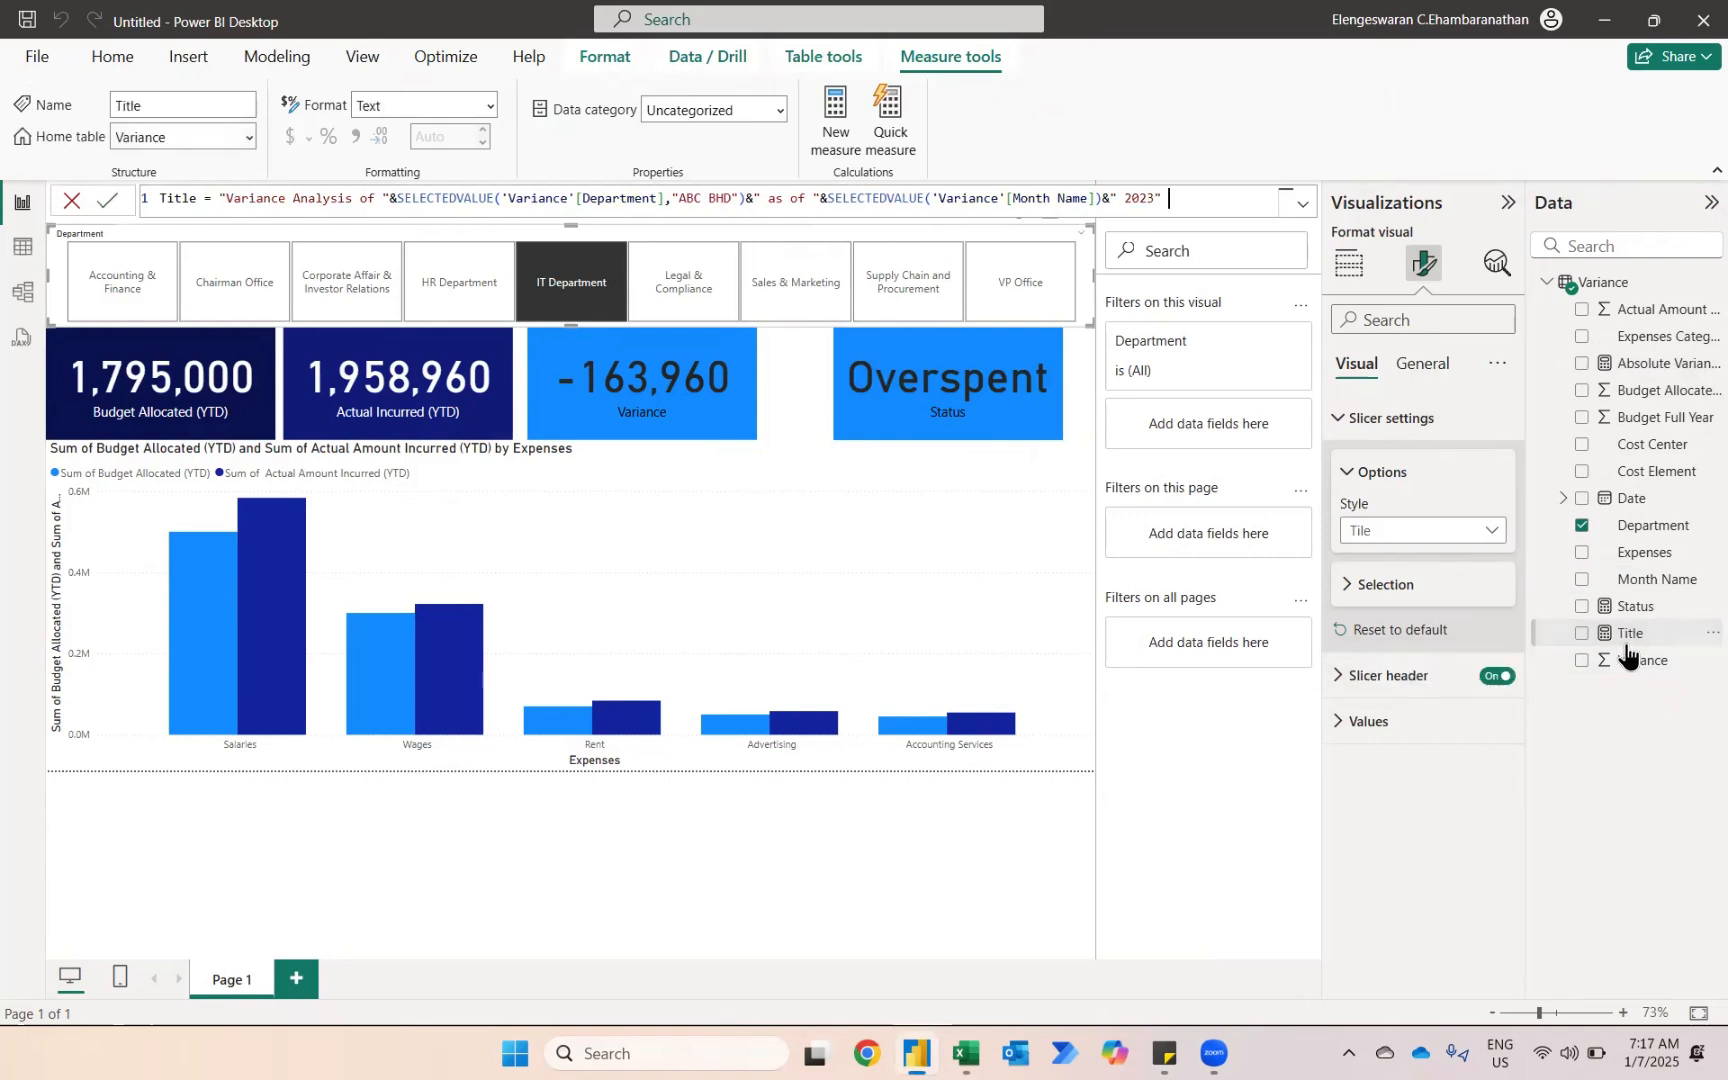
left_click(1010, 829)
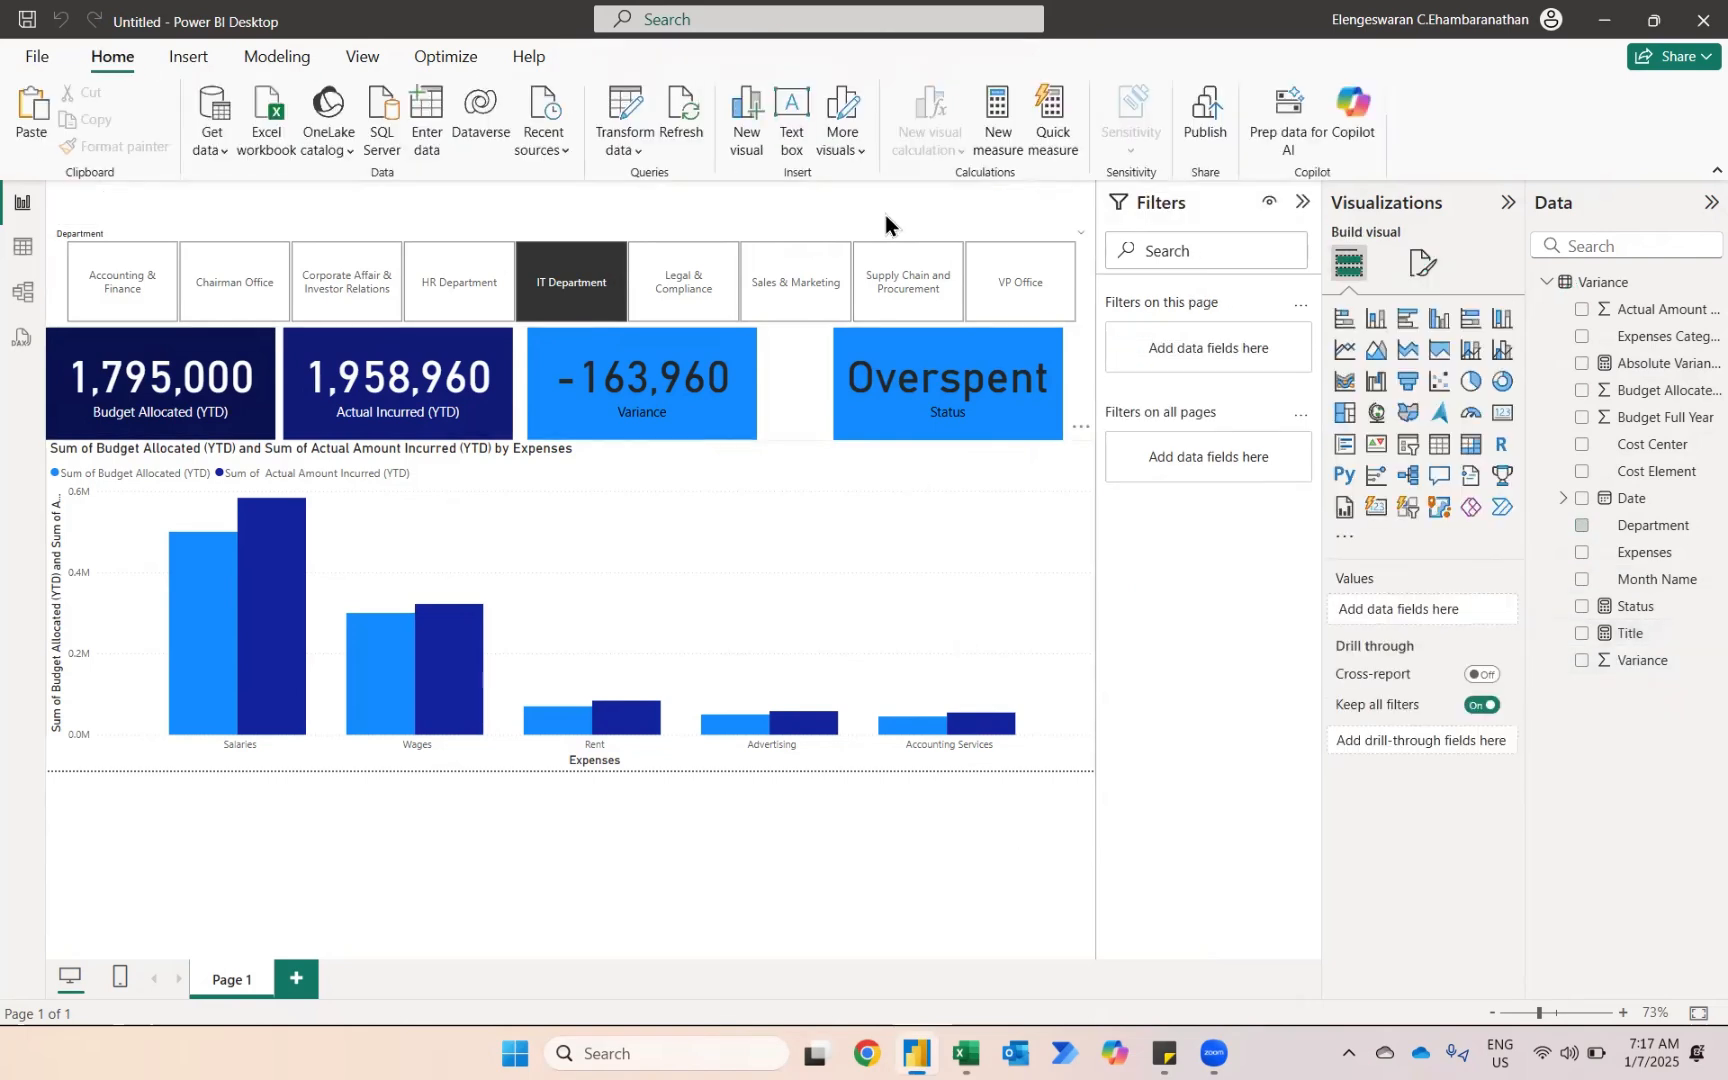
- Add a card showing the Title measure and stretch it across the full width of the page above the department slicer
left_click(1493, 413)
left_click(1583, 634)
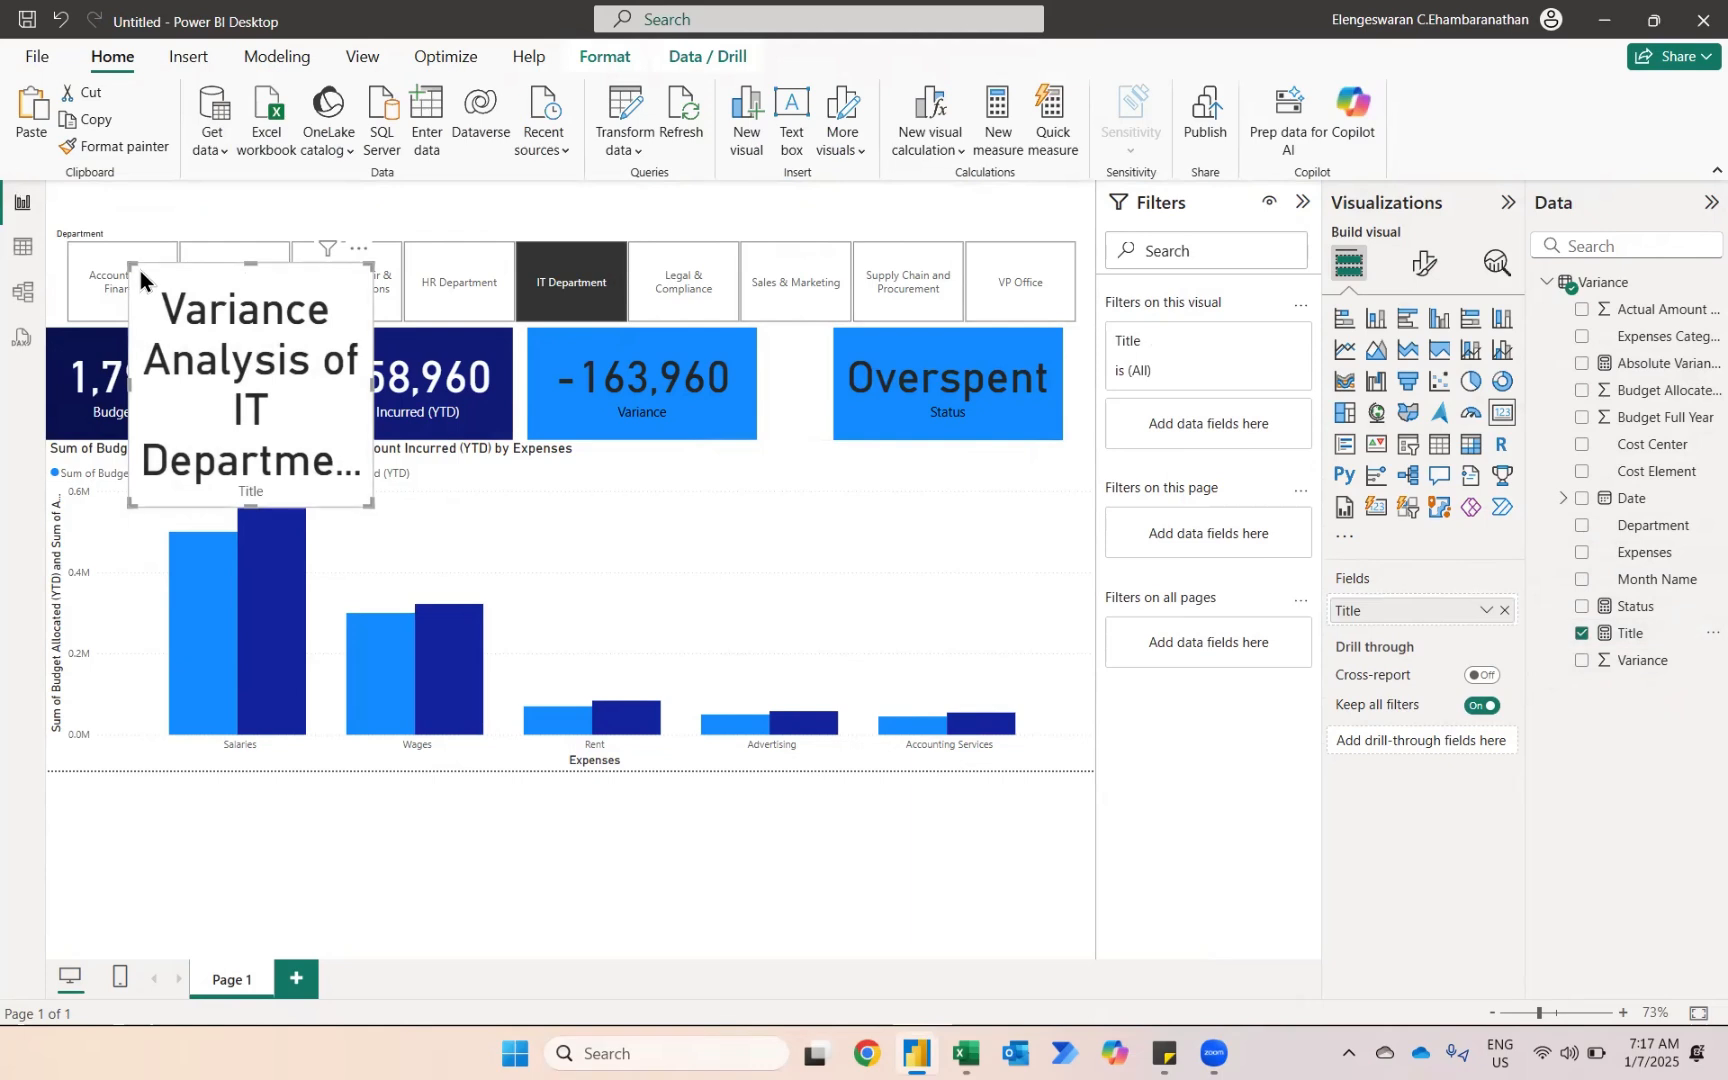
left_click_drag(131, 265, 47, 183)
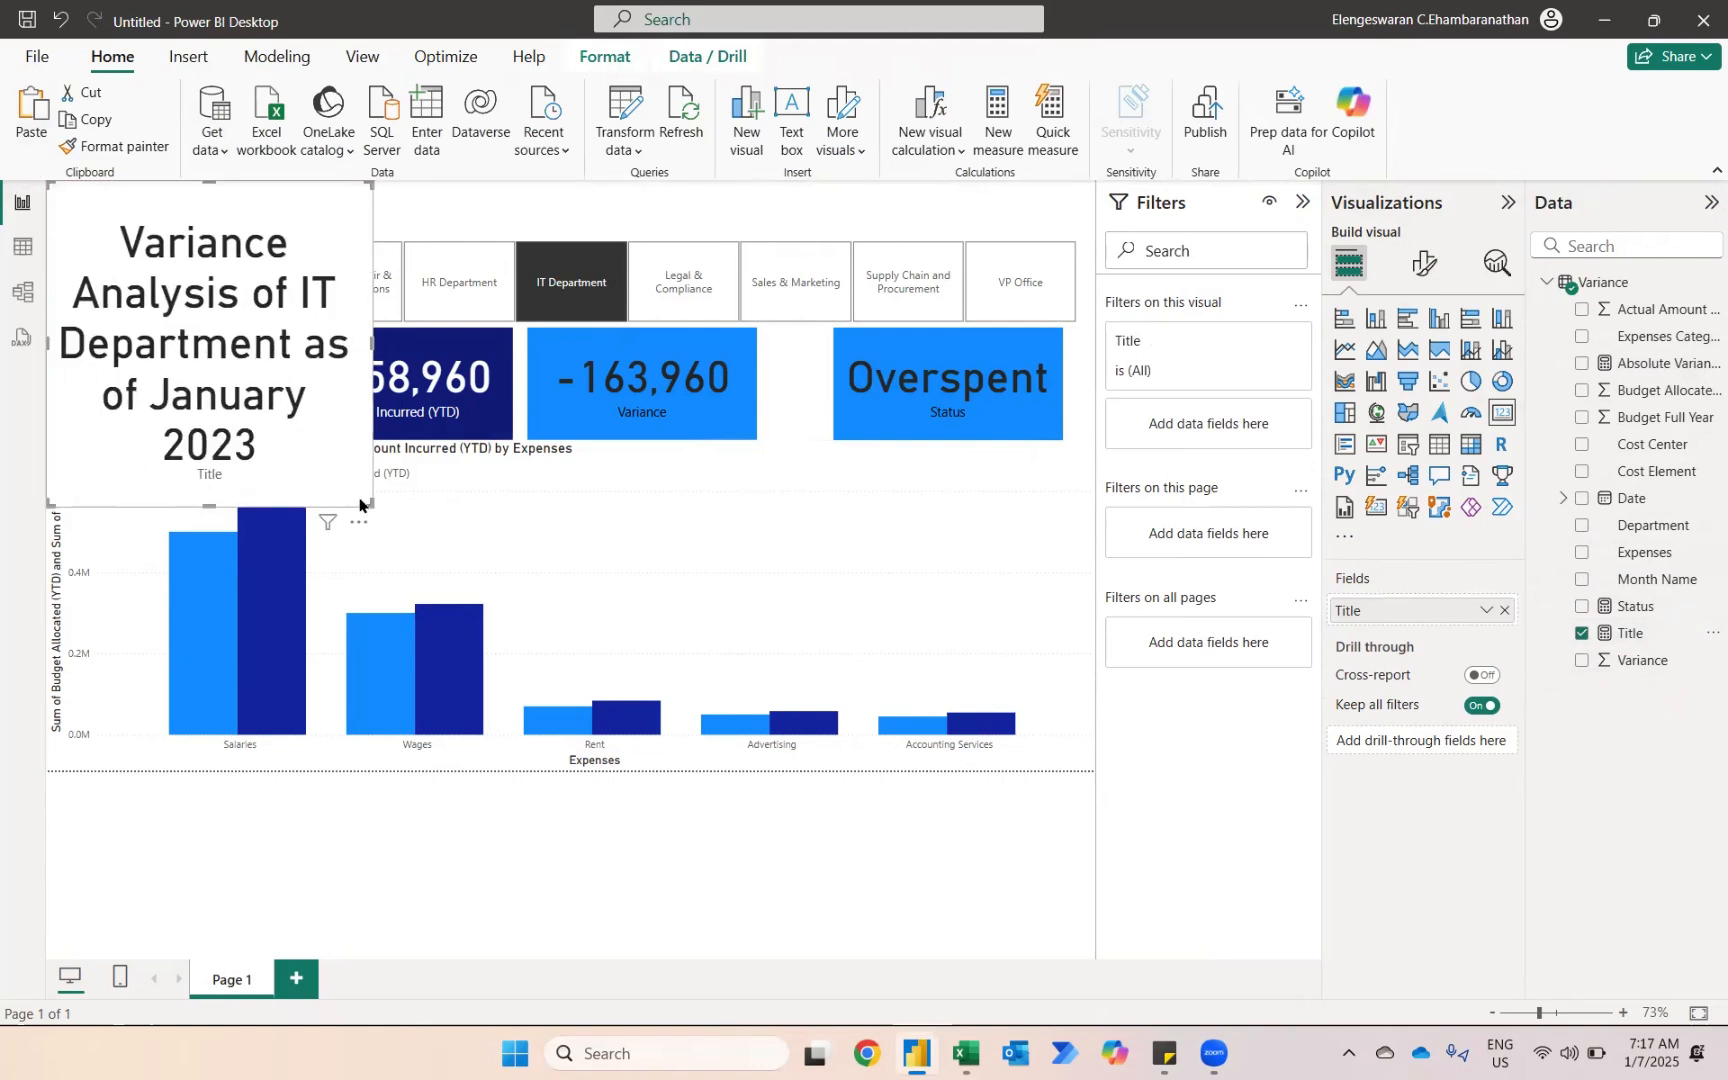
left_click_drag(371, 505, 1103, 236)
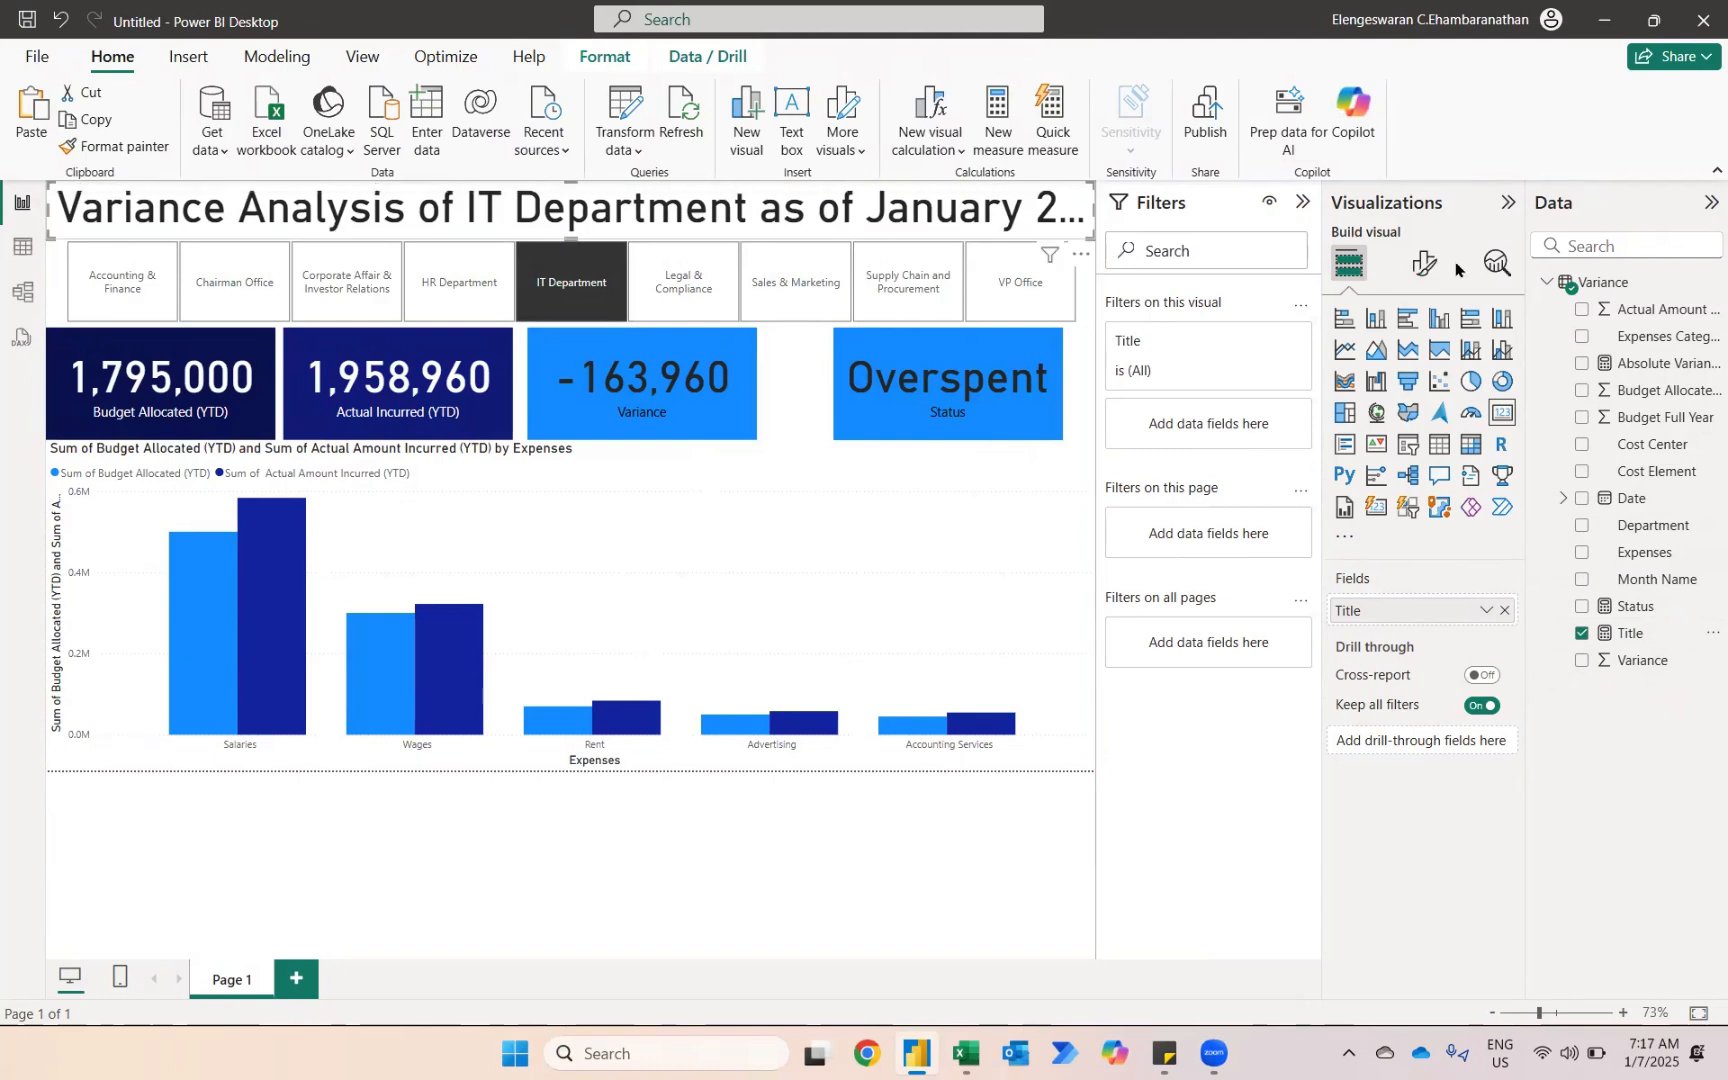
- Turn off the title card's category label and set its callout value font size to 35
left_click(1424, 266)
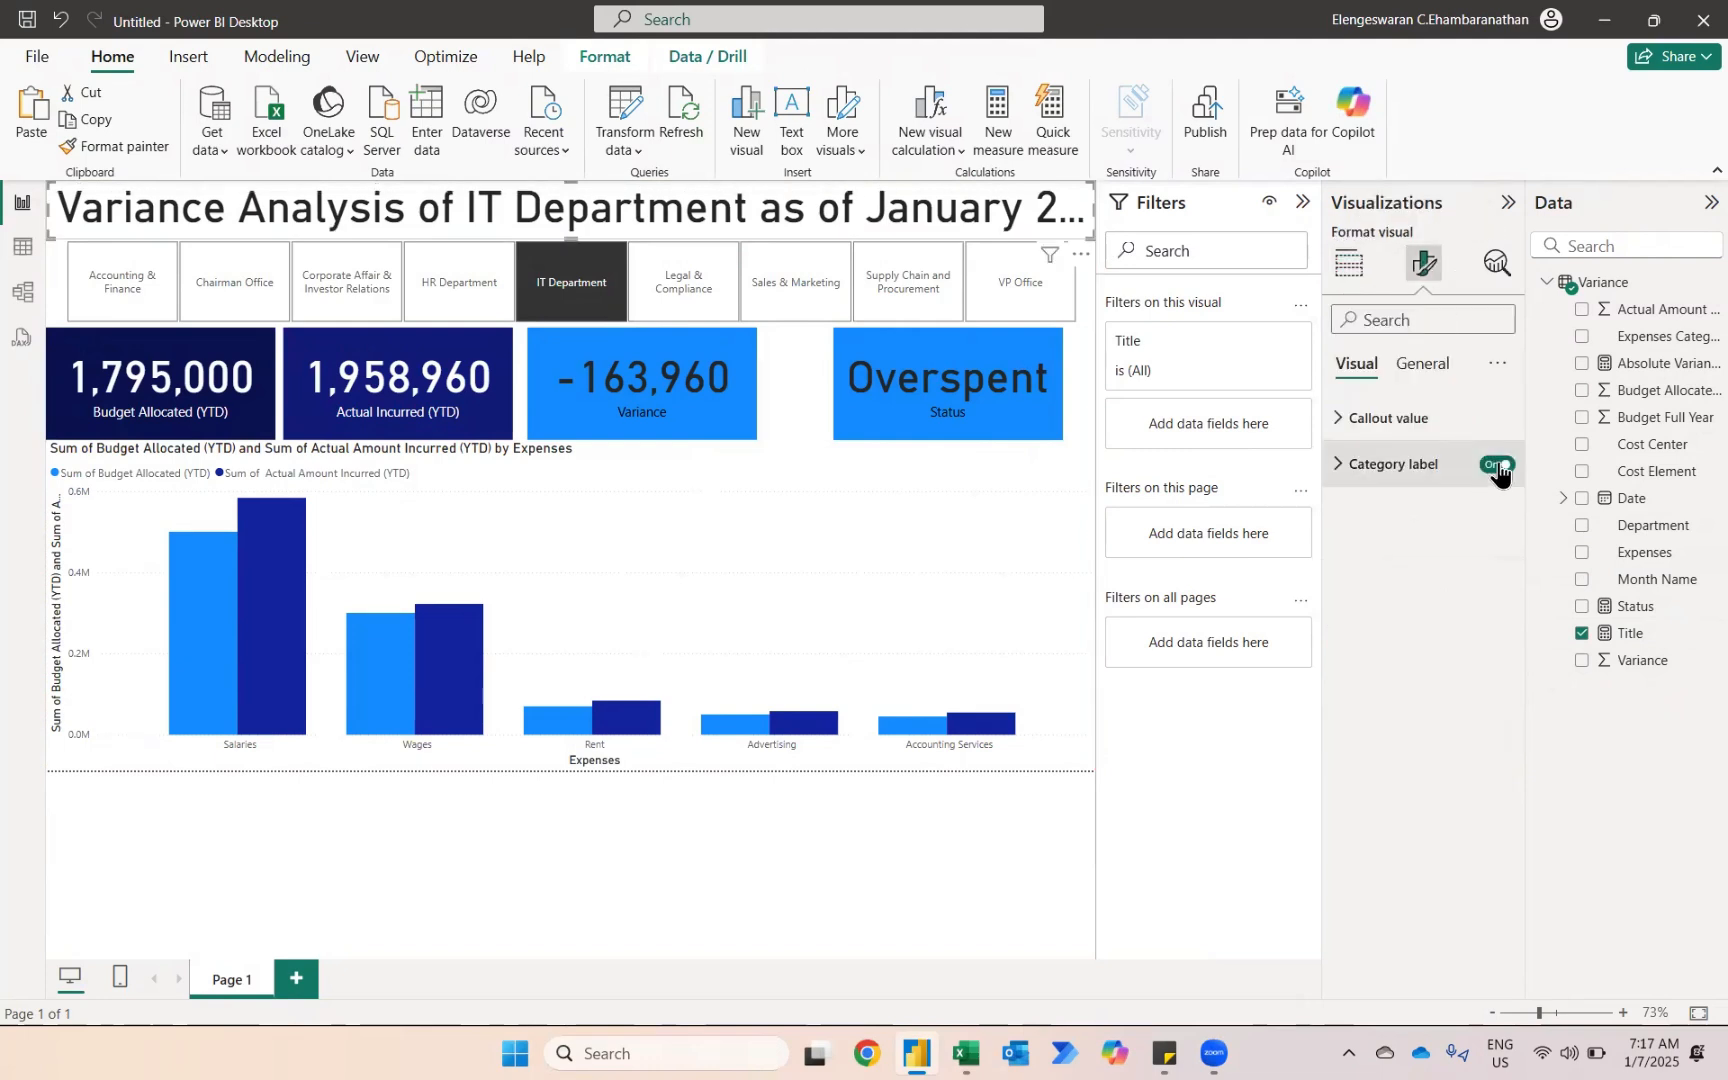
left_click(1497, 466)
left_click(1397, 437)
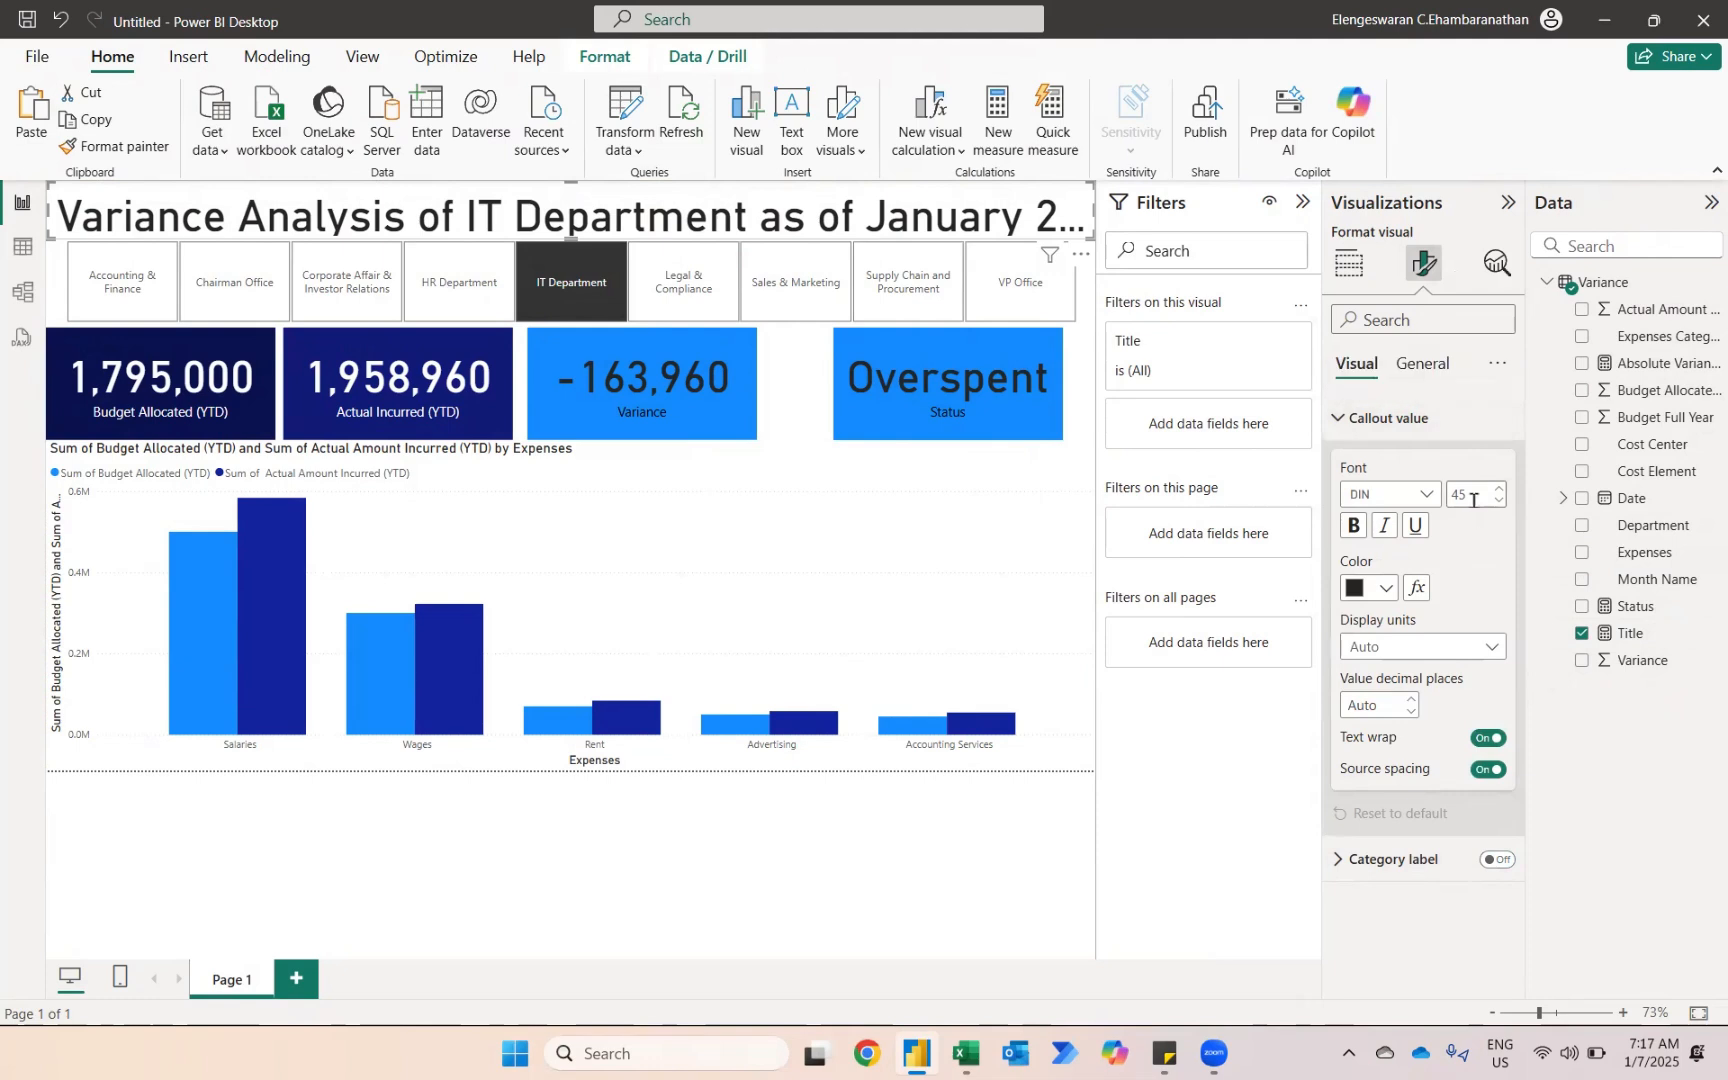
double_click(1473, 500)
type("35")
key("Return")
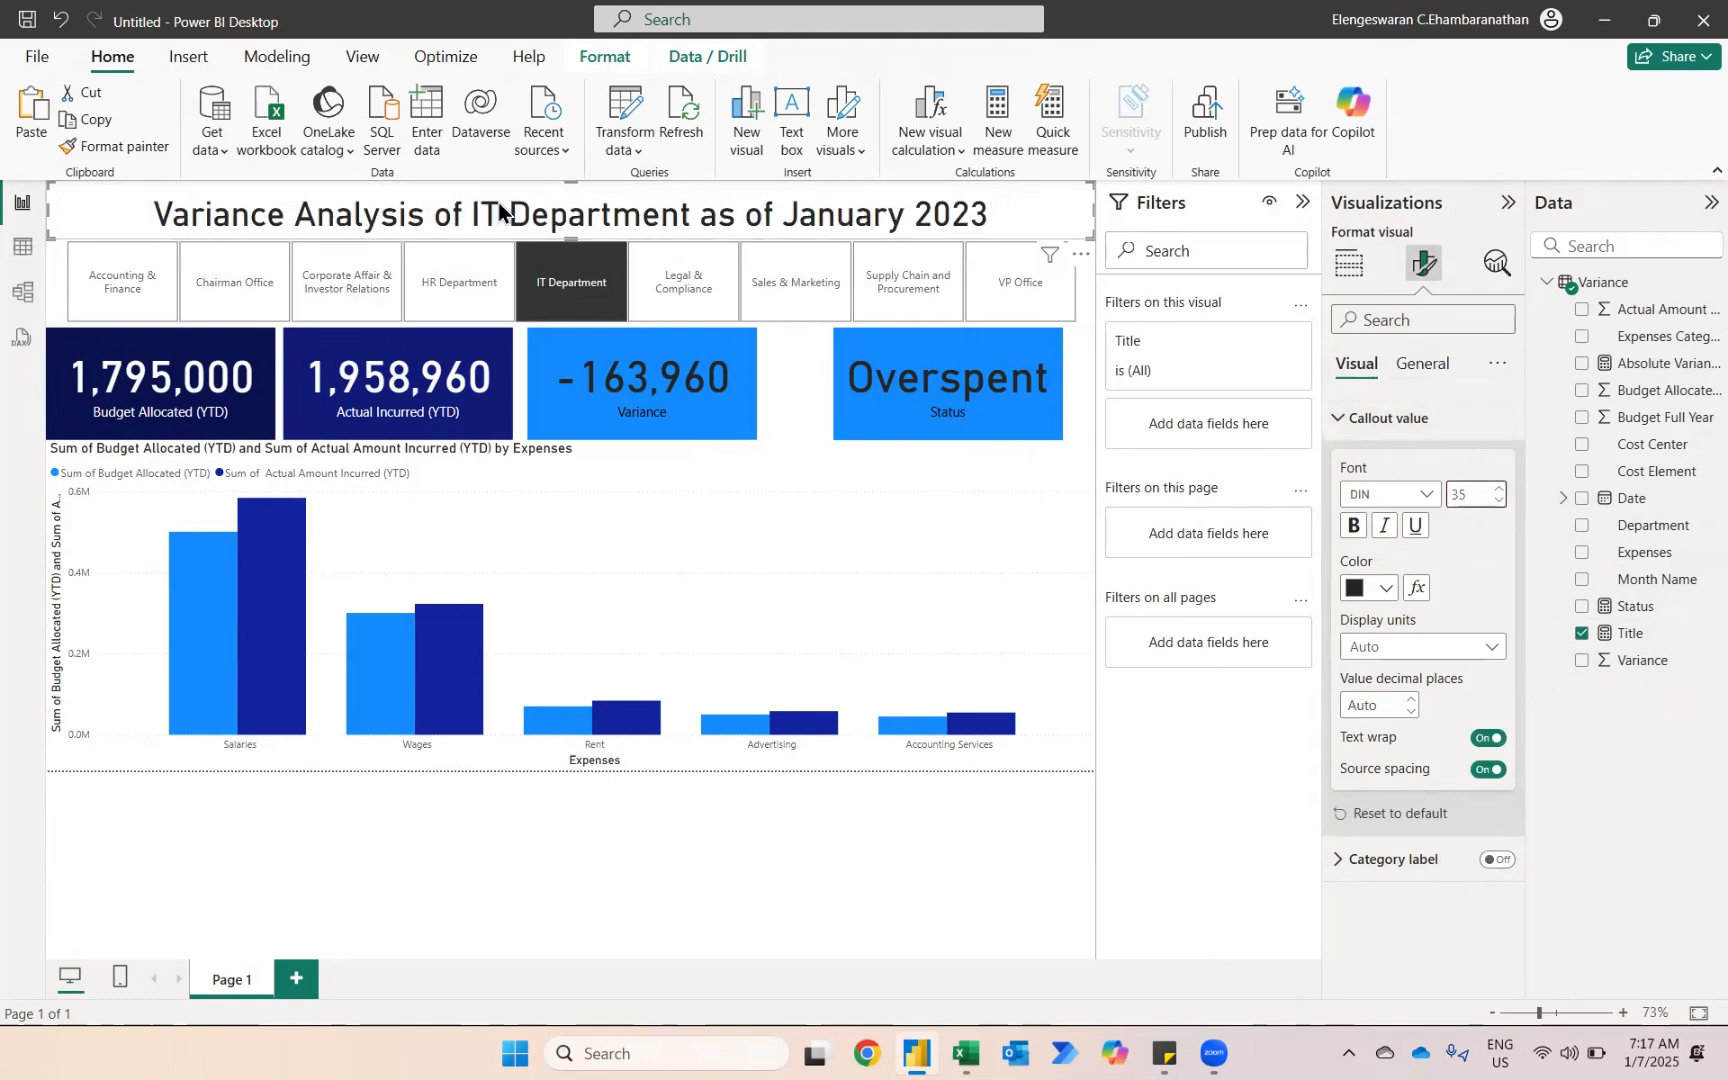
- Color the title card's callout value white and its background a medium indigo blue
left_click(1387, 588)
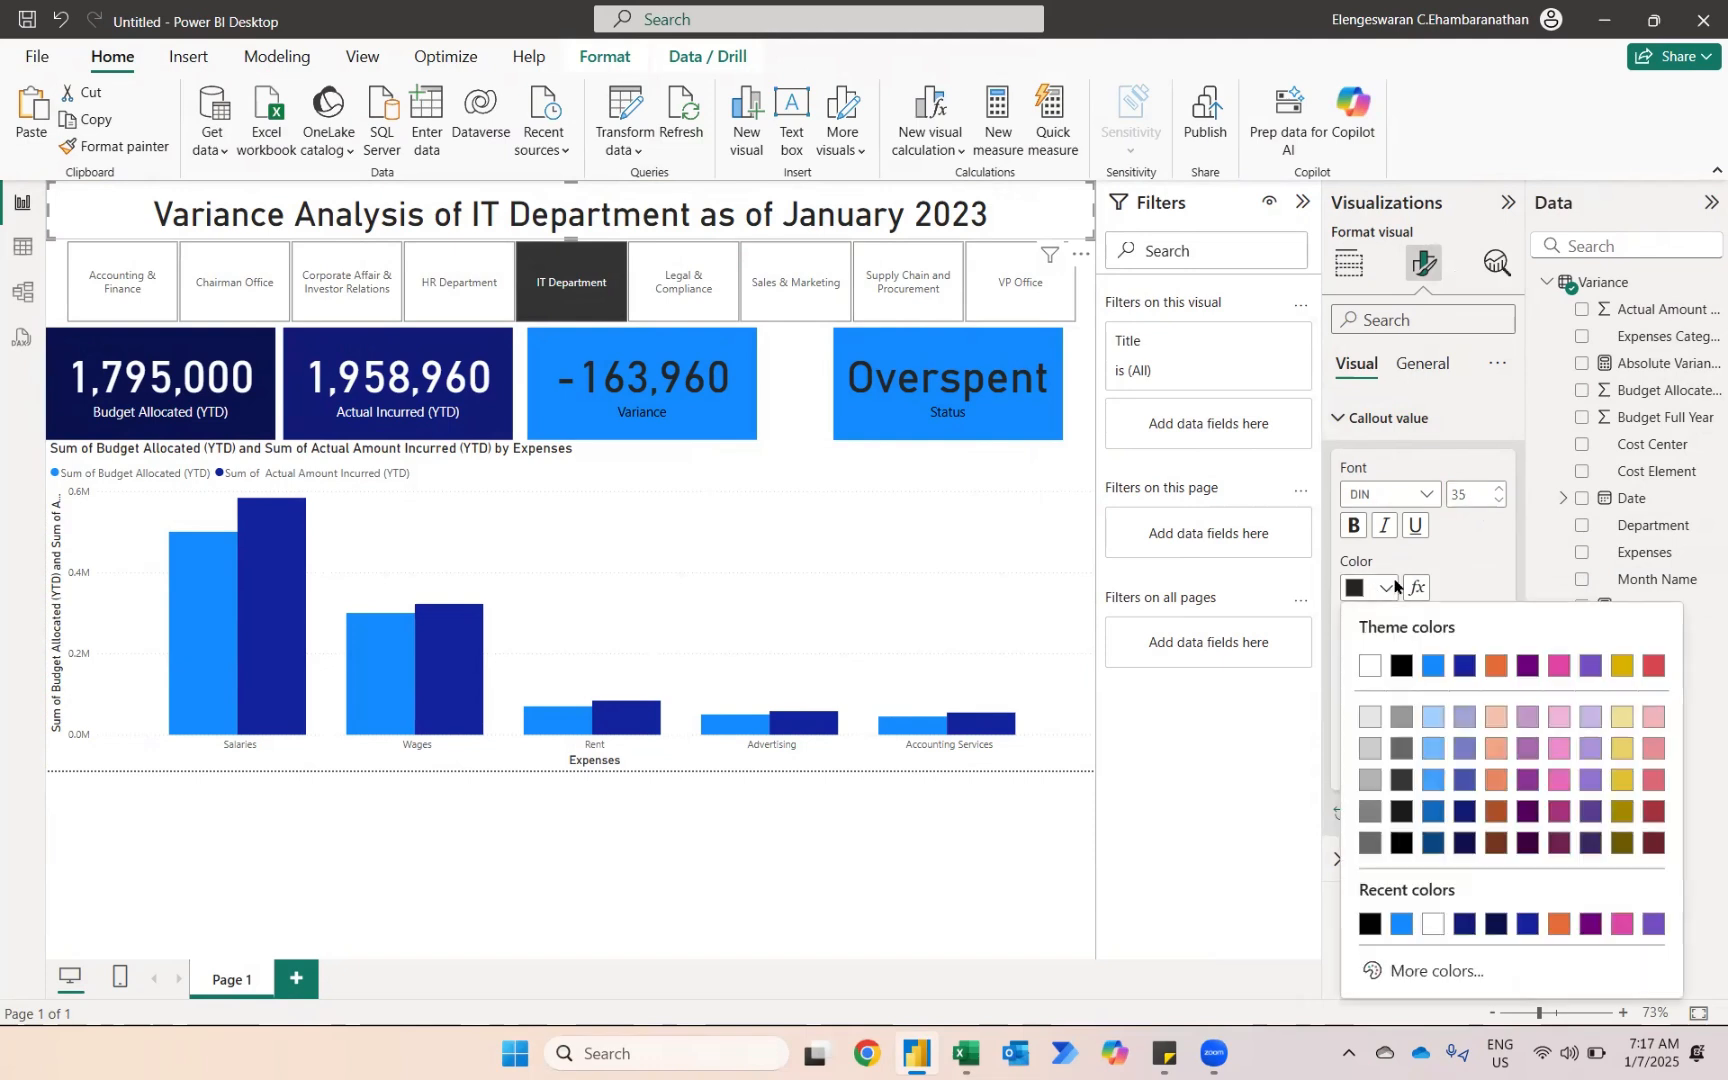
left_click(1371, 666)
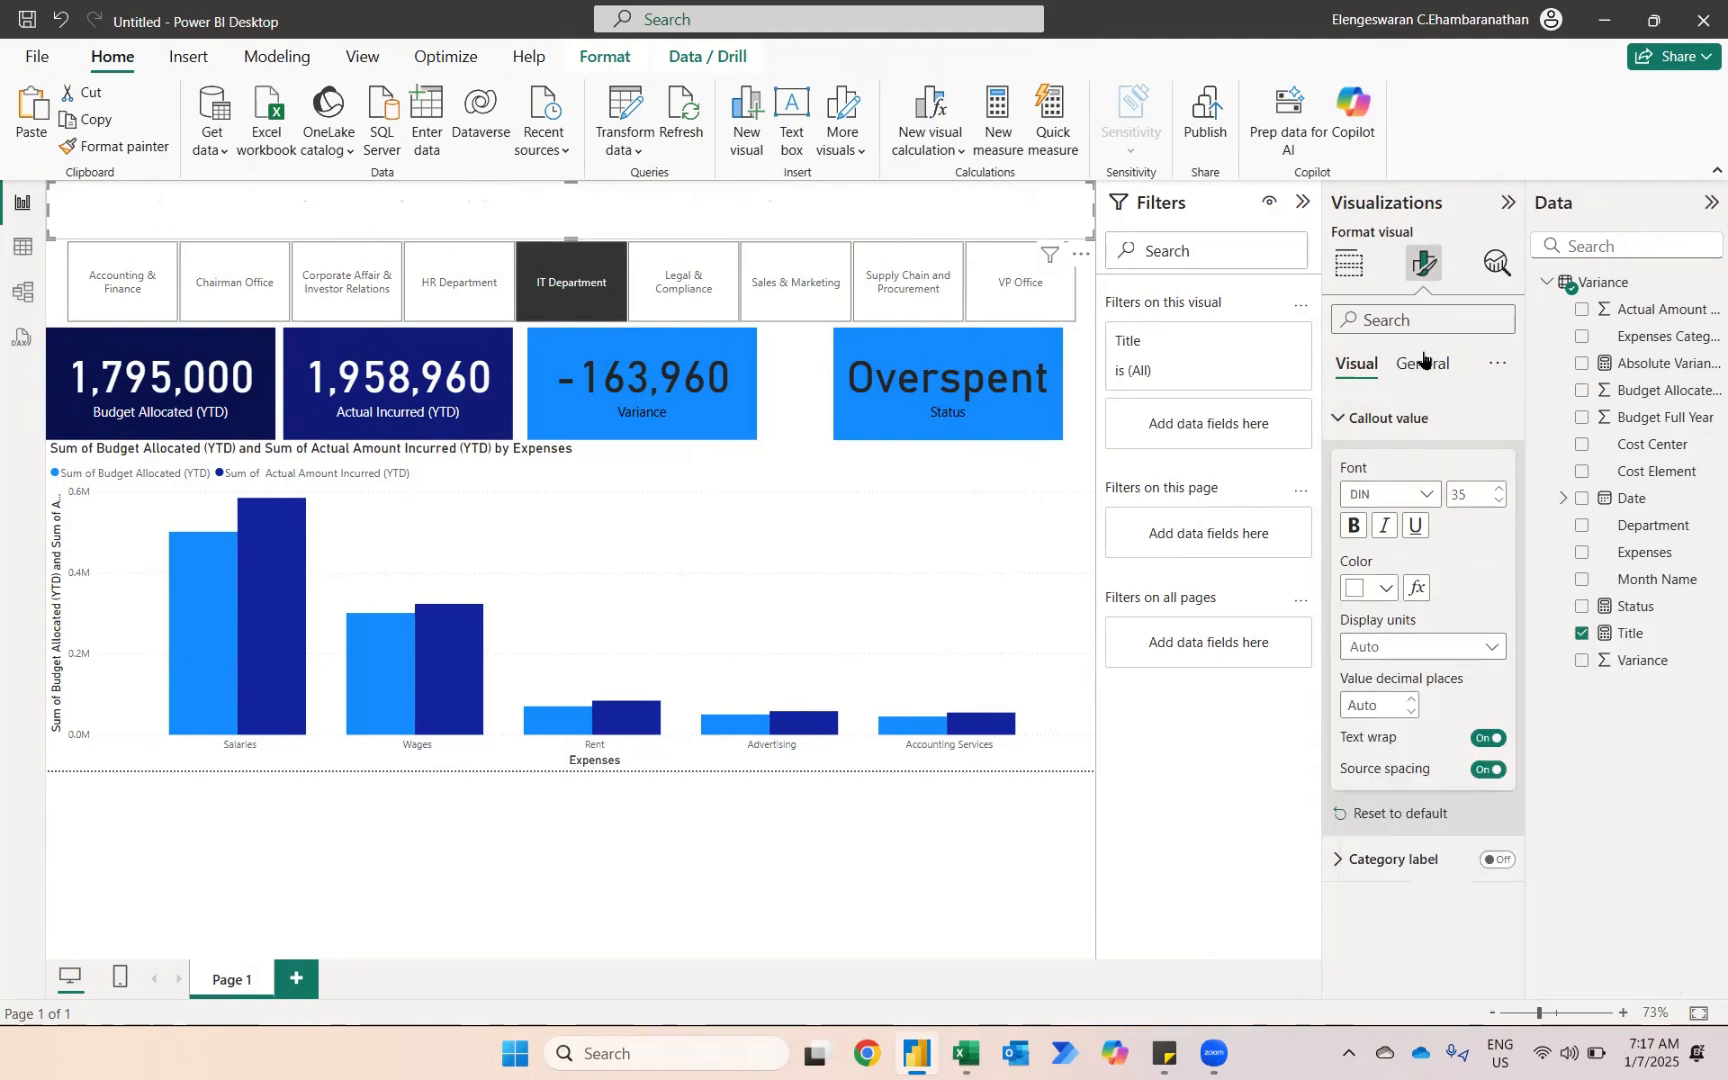
left_click(1423, 362)
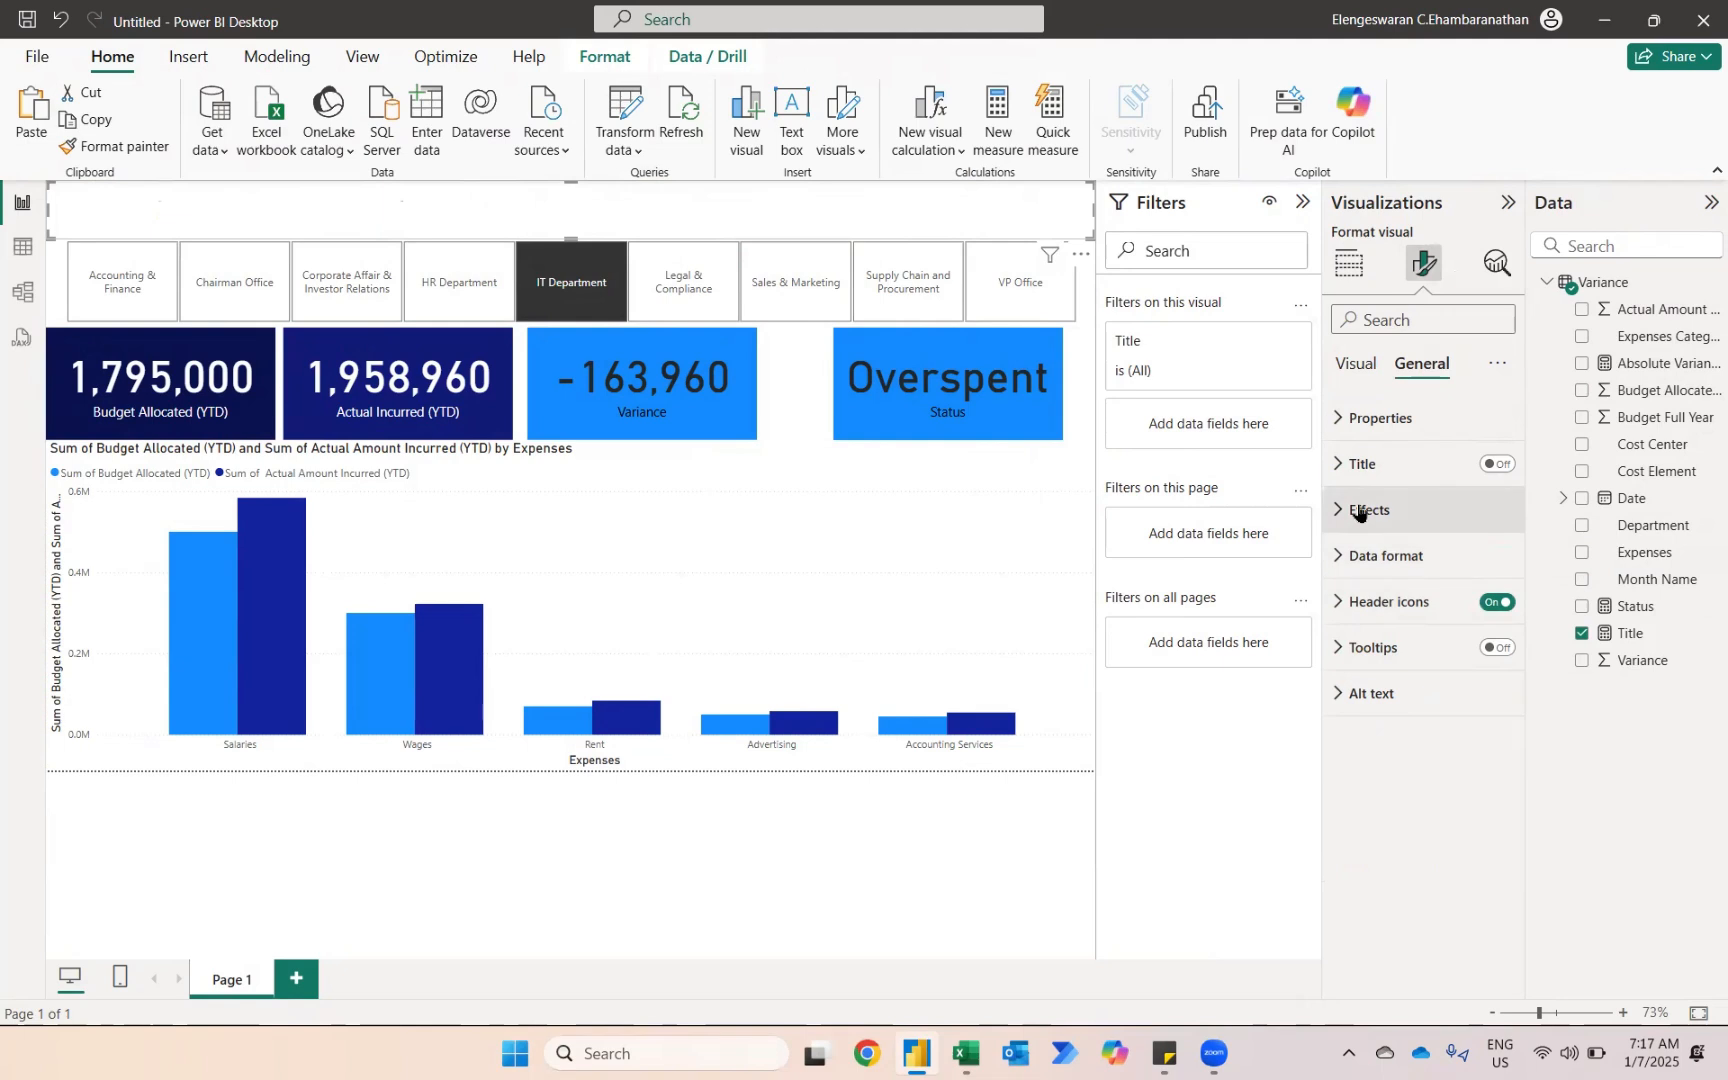
left_click(1356, 508)
left_click(1387, 624)
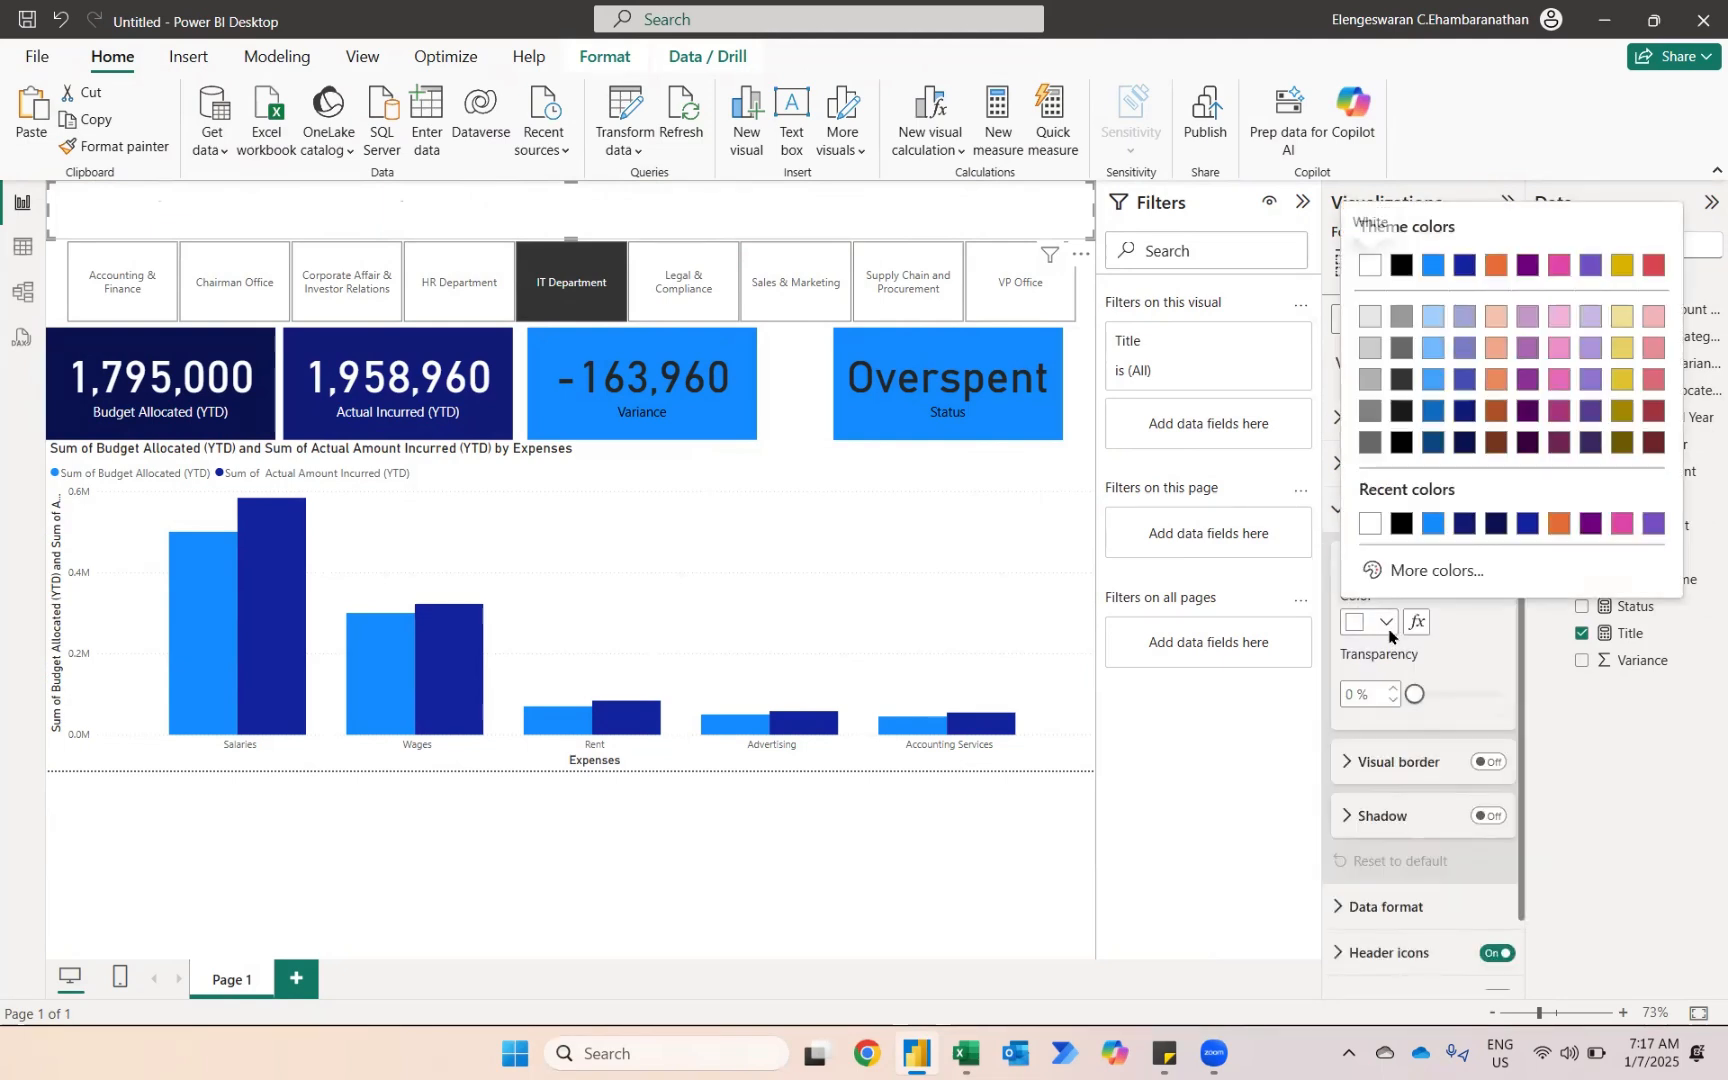
left_click(1463, 380)
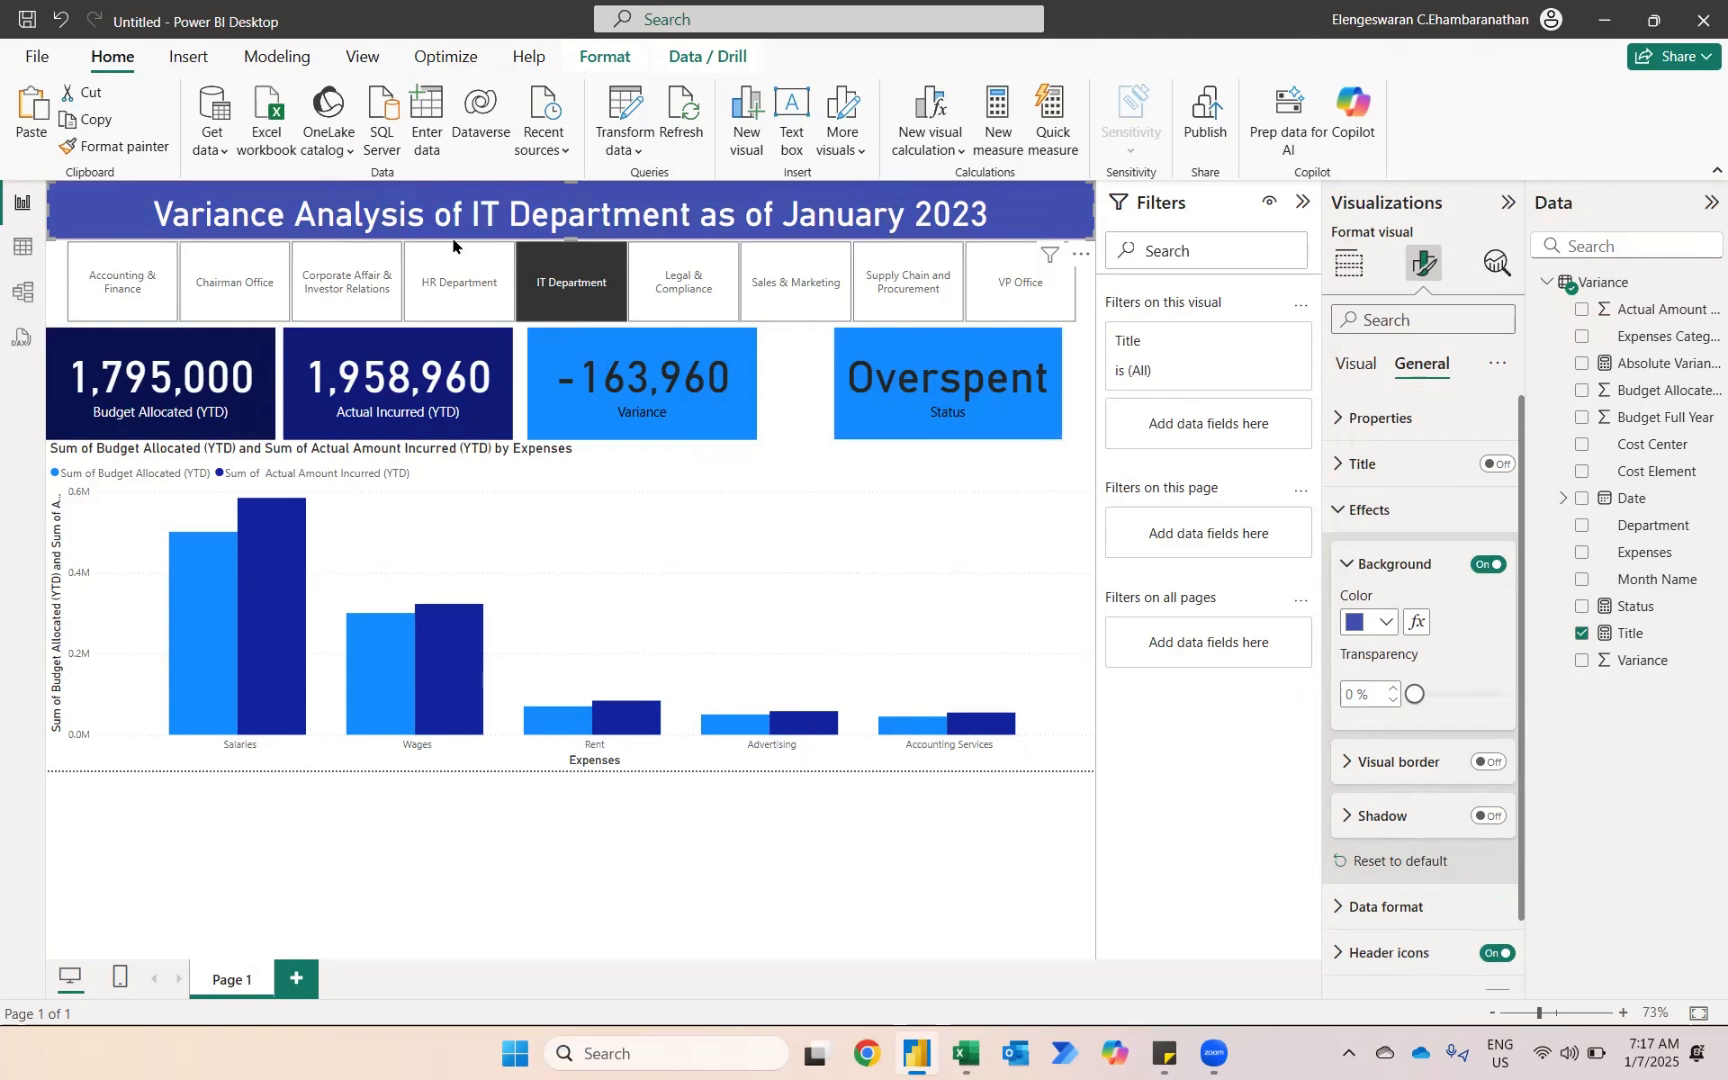
- Change the Status card's background to a slightly lighter shade of blue
left_click(950, 385)
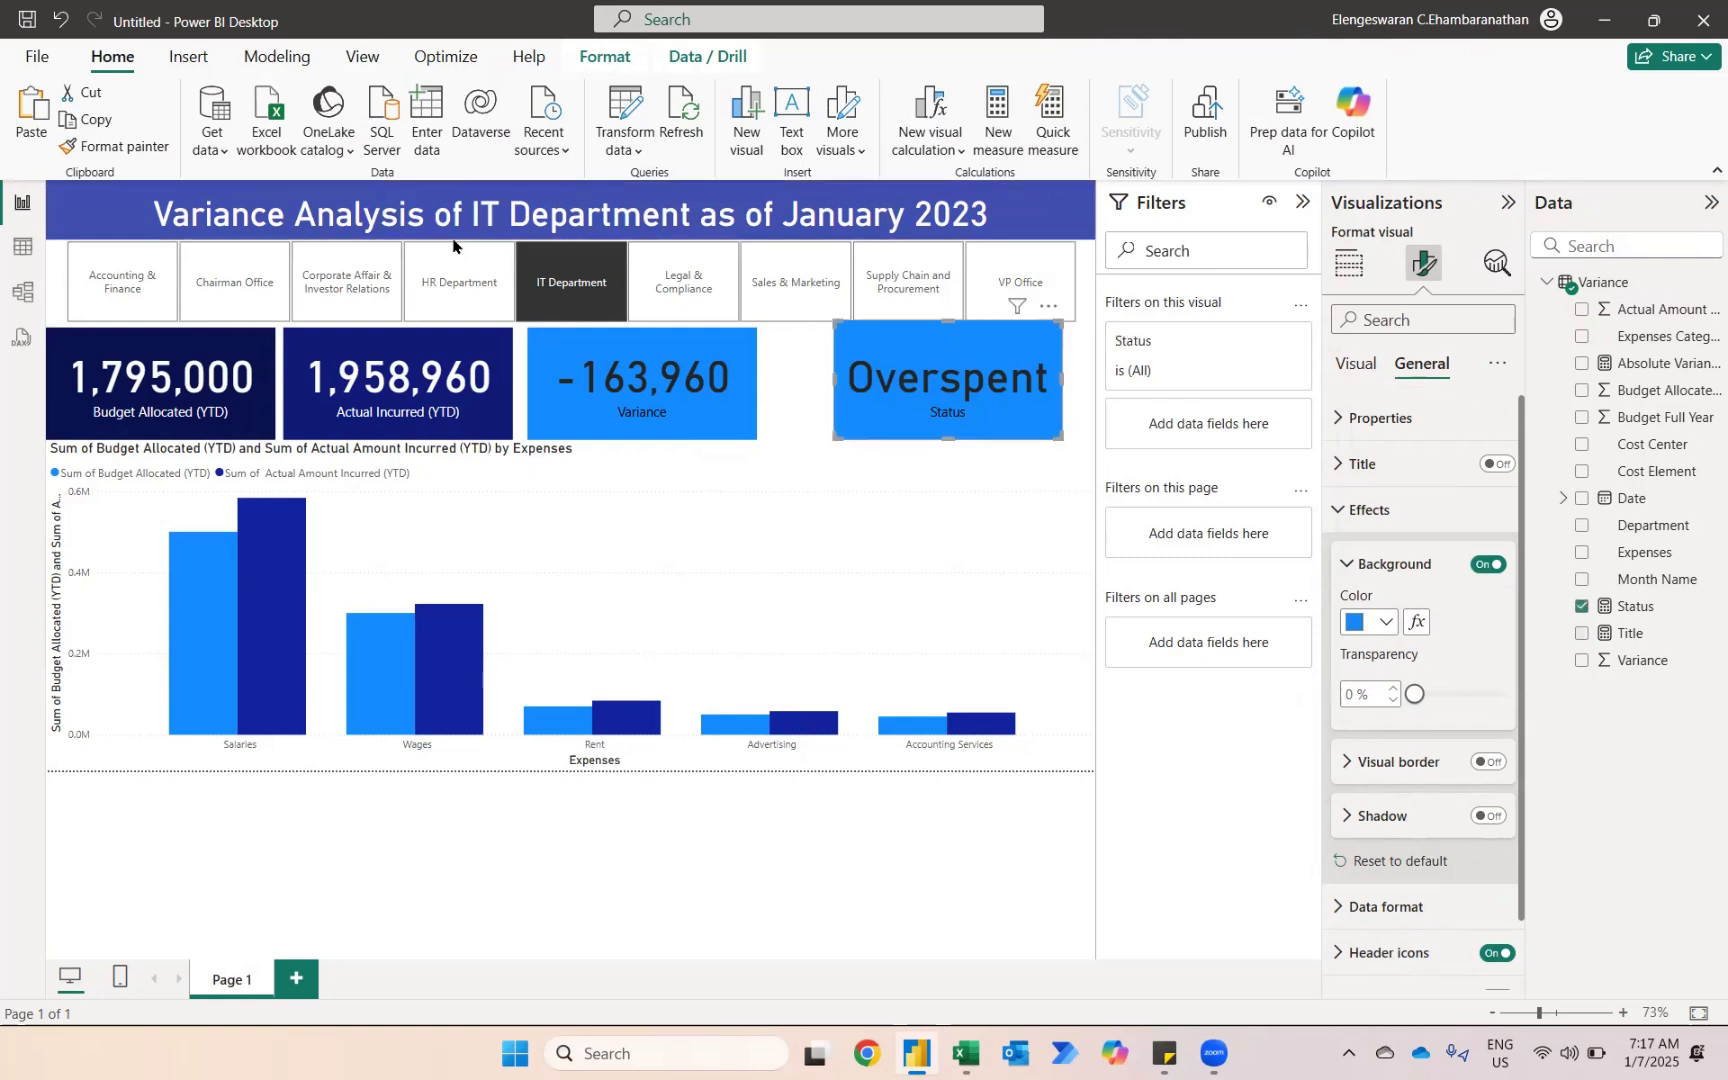
left_click(1385, 620)
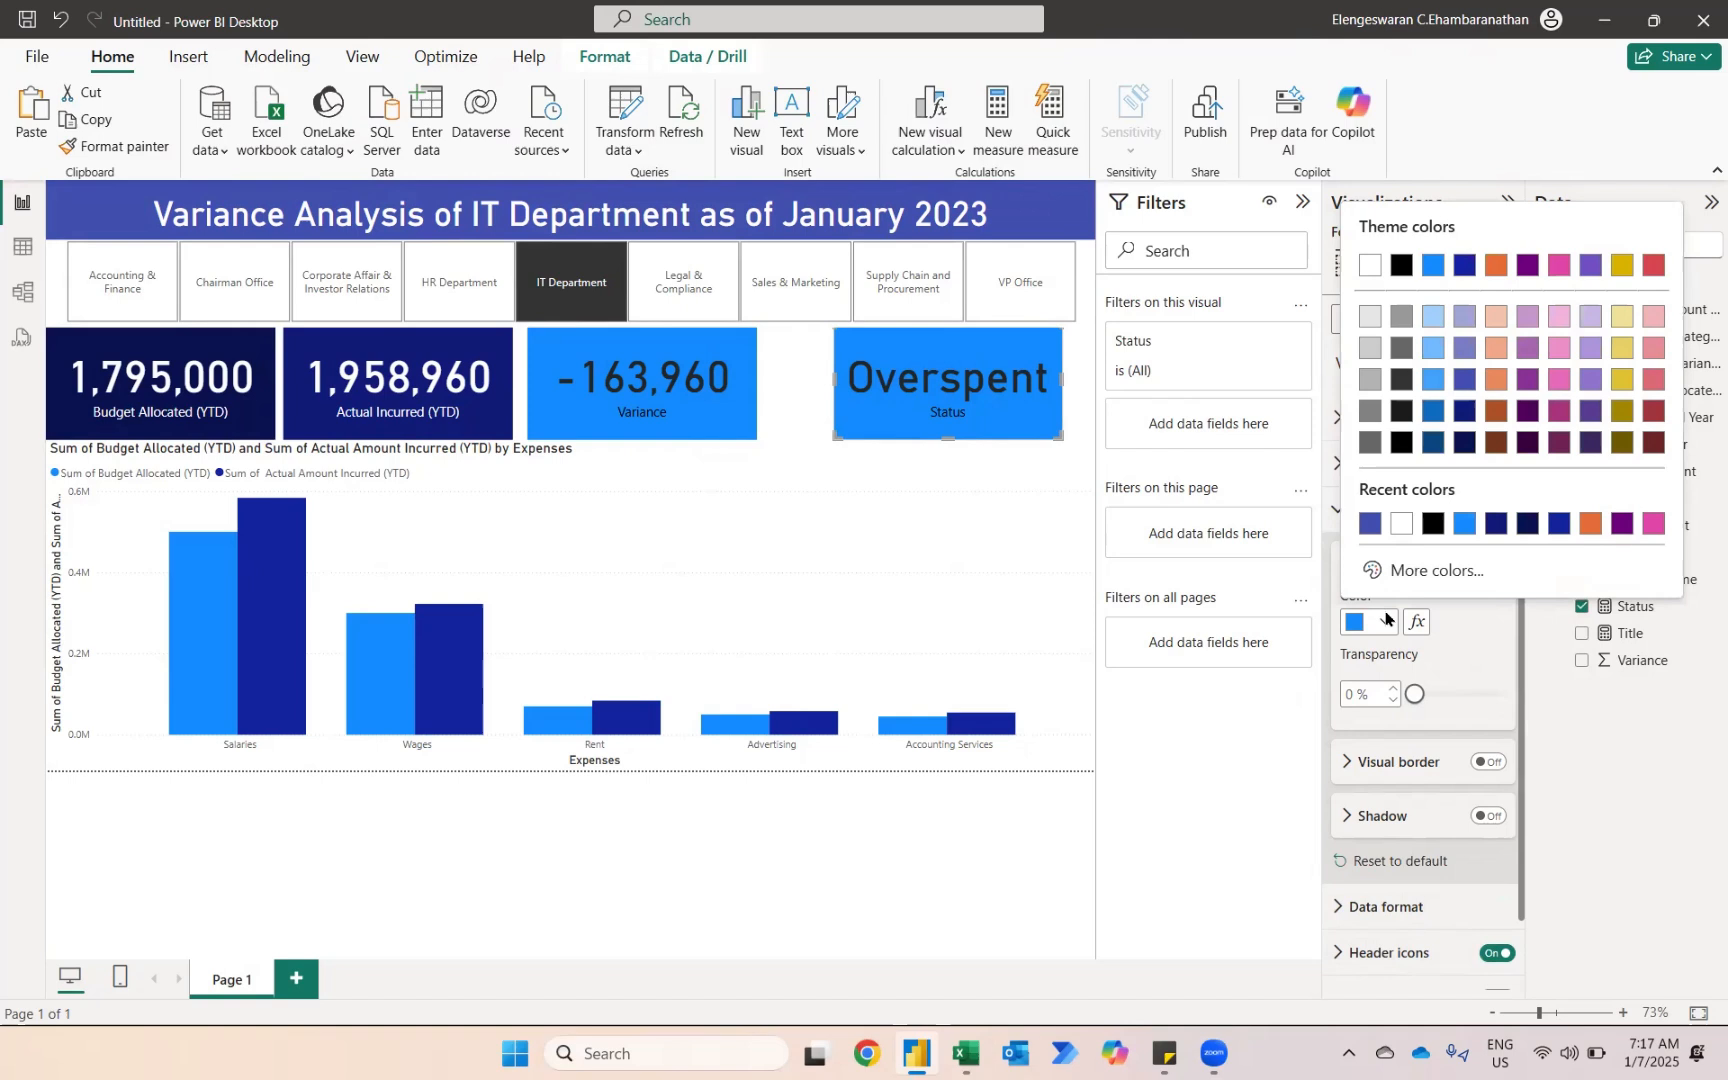
left_click(1434, 381)
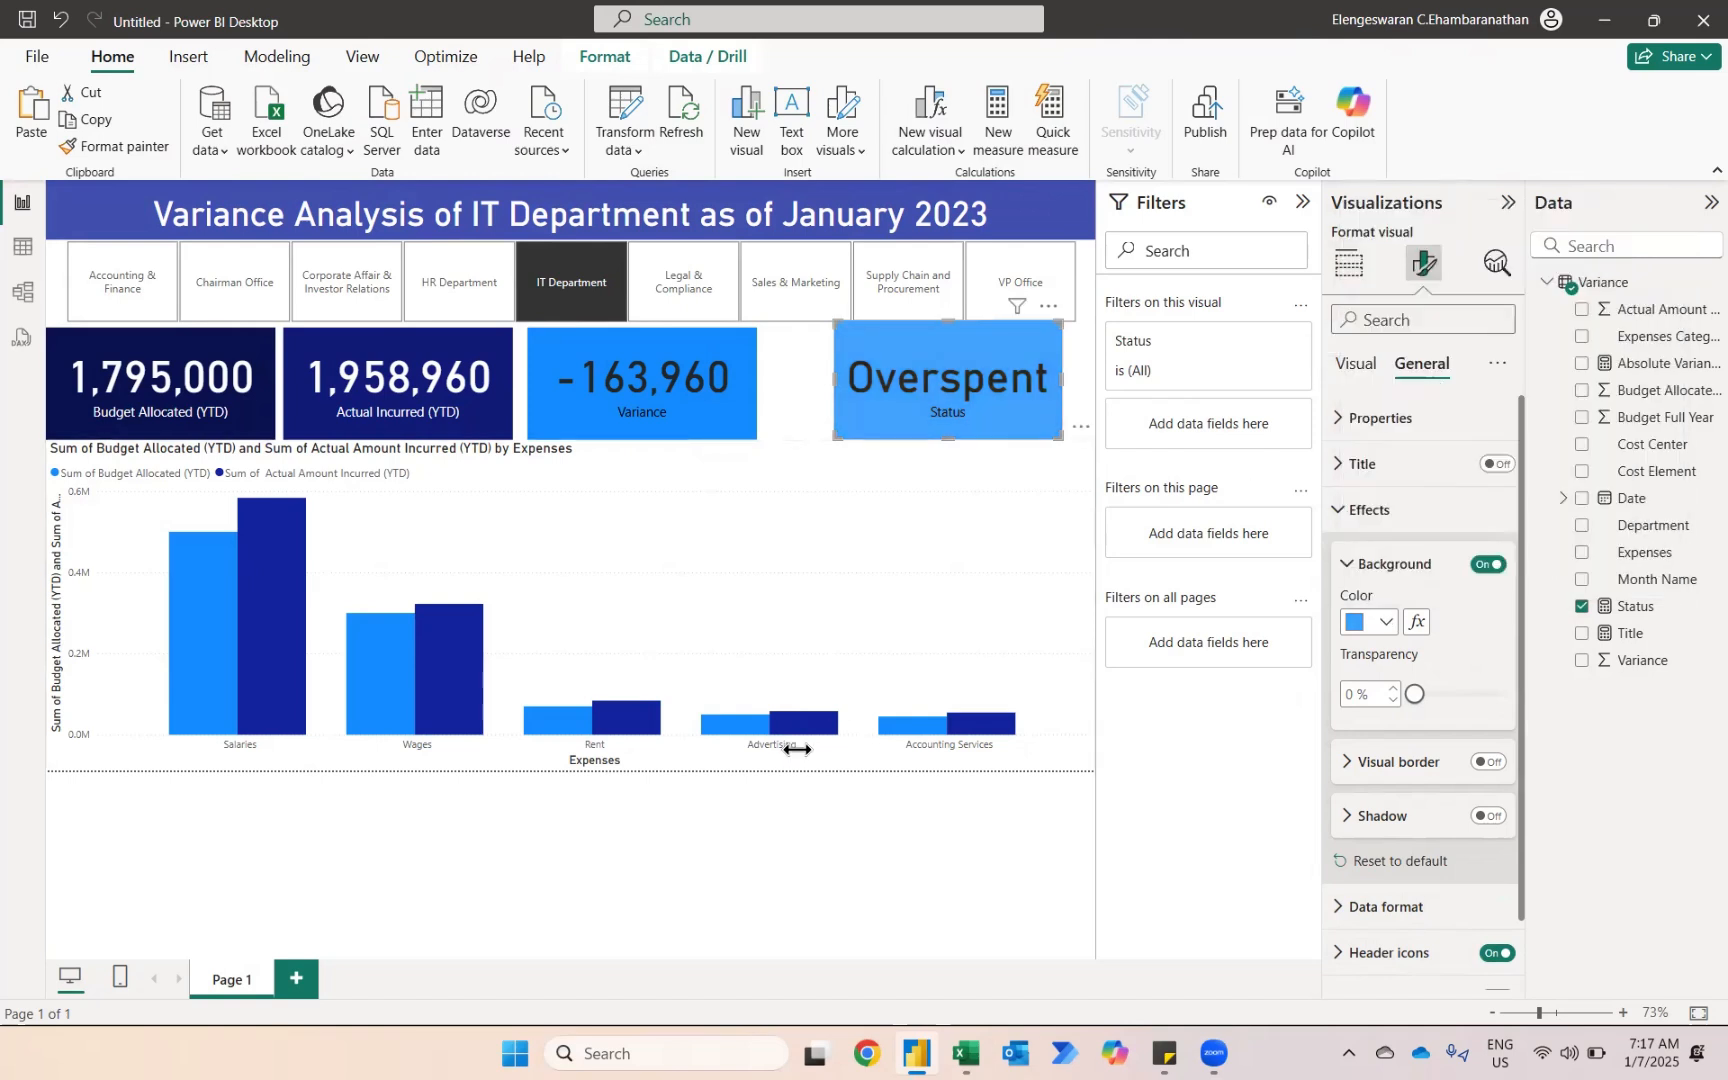
- Align the Budget Allocated, Actual Incurred, Variance and Status cards to their middle and distribute them horizontally
left_click(203, 365)
left_click(410, 368, "ctrl")
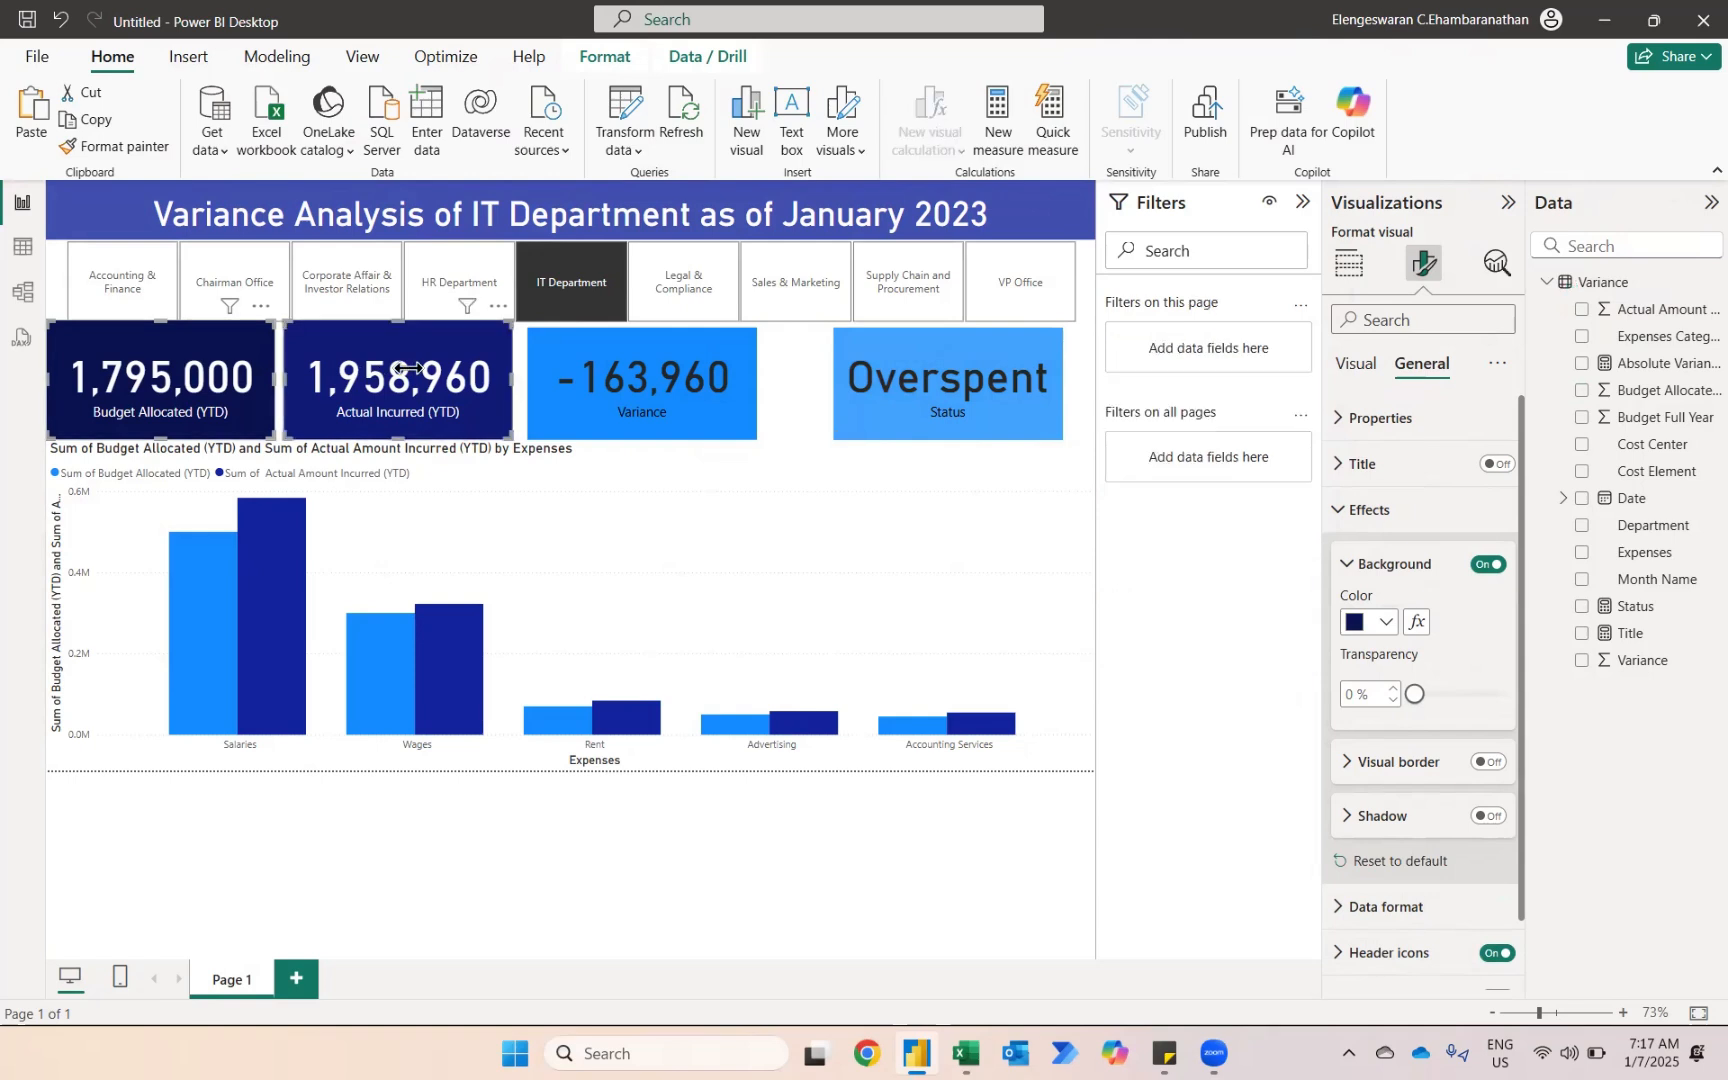
left_click(947, 380, "ctrl")
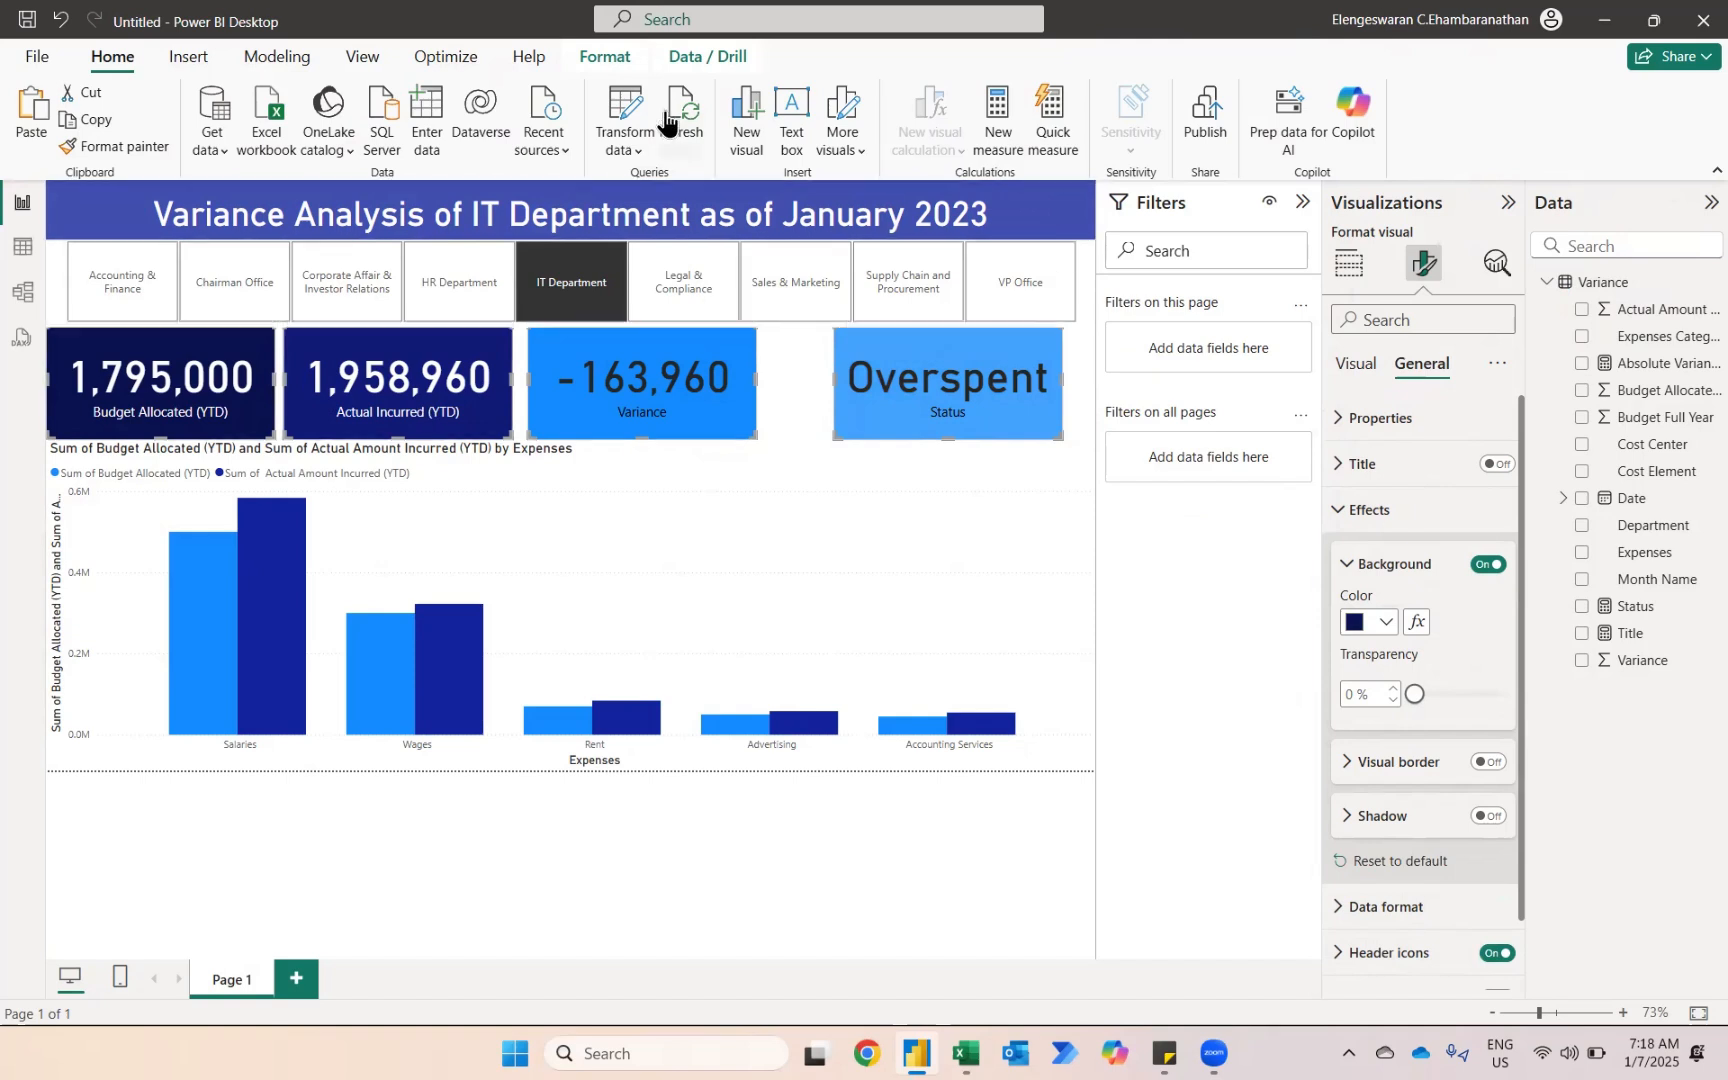
left_click(618, 63)
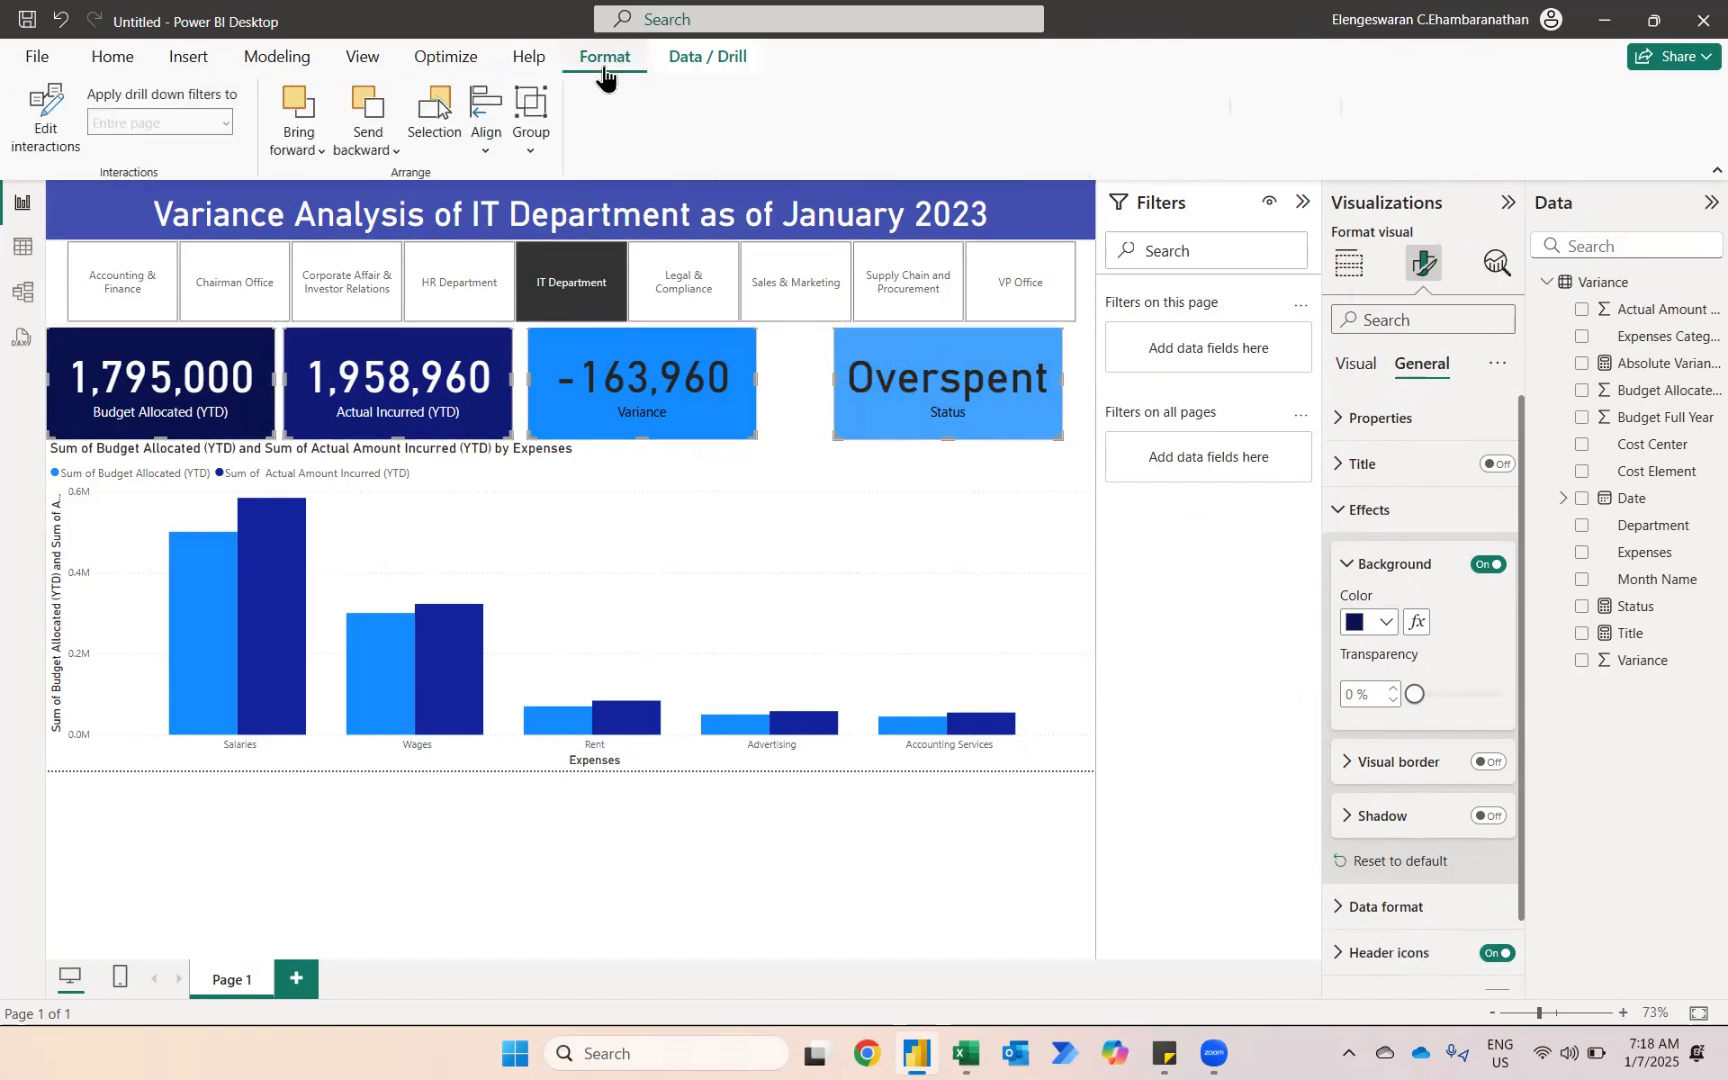
left_click(487, 150)
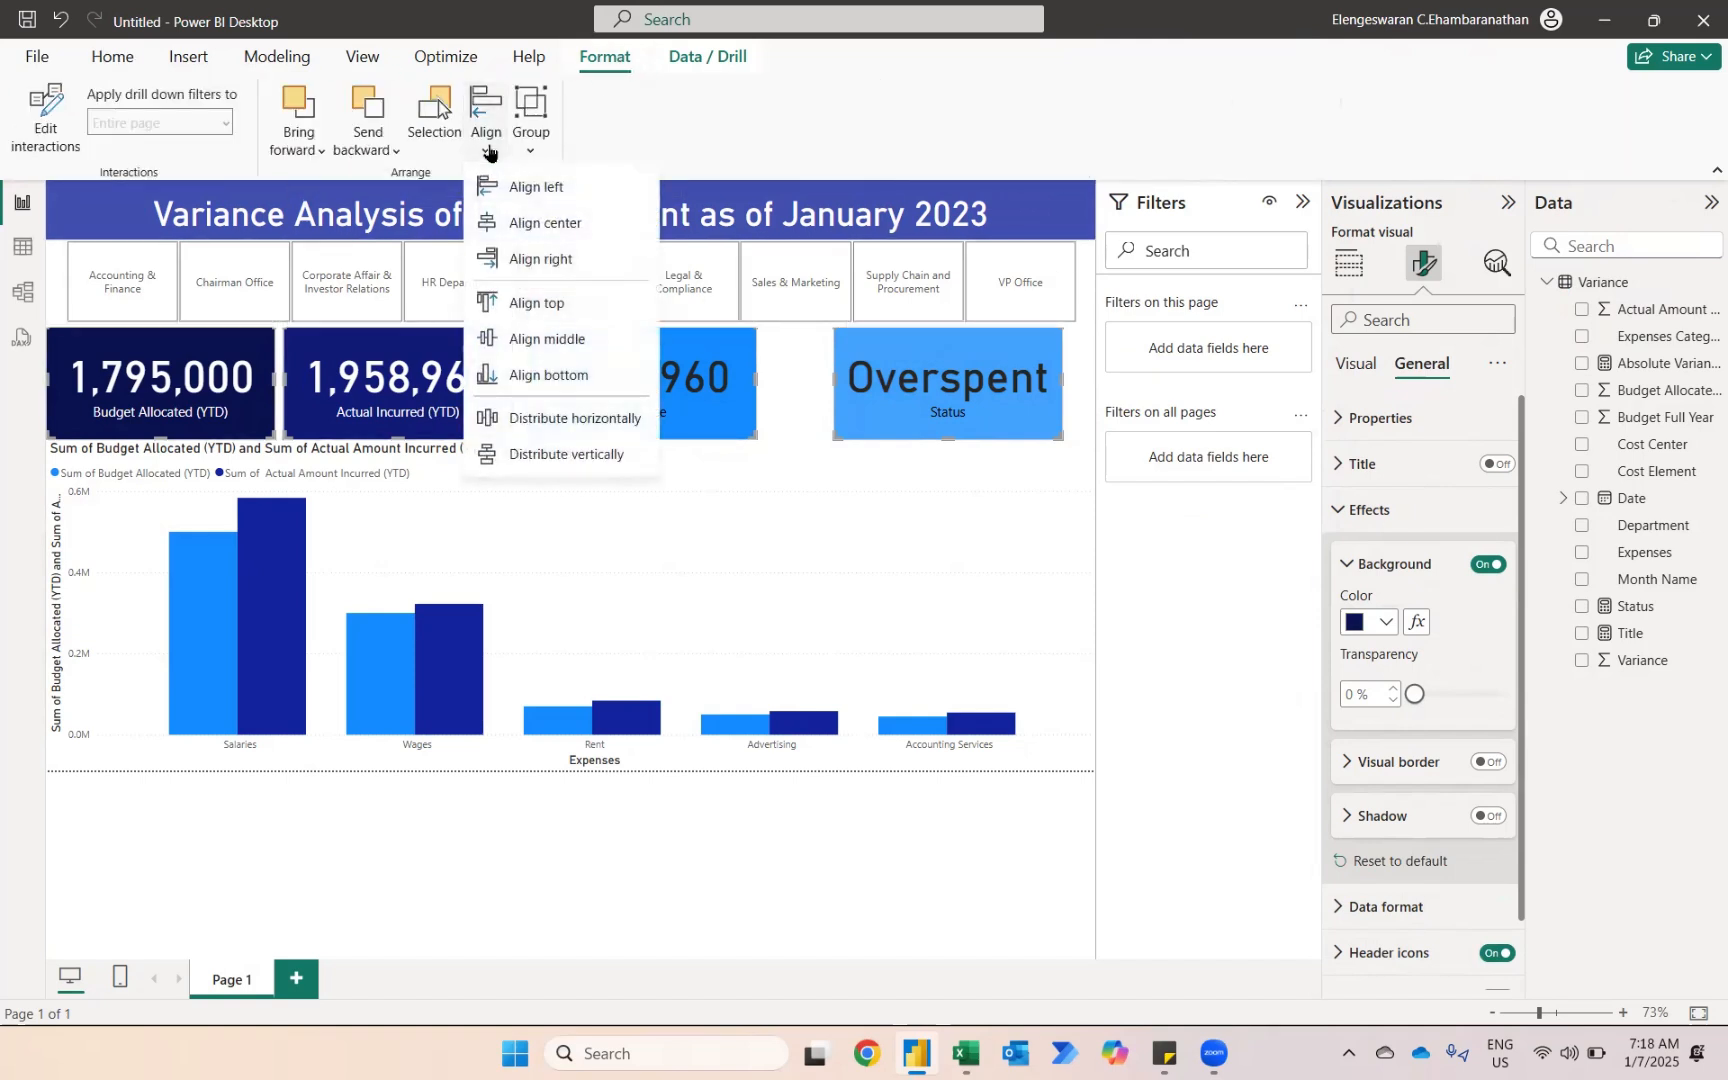
left_click(550, 338)
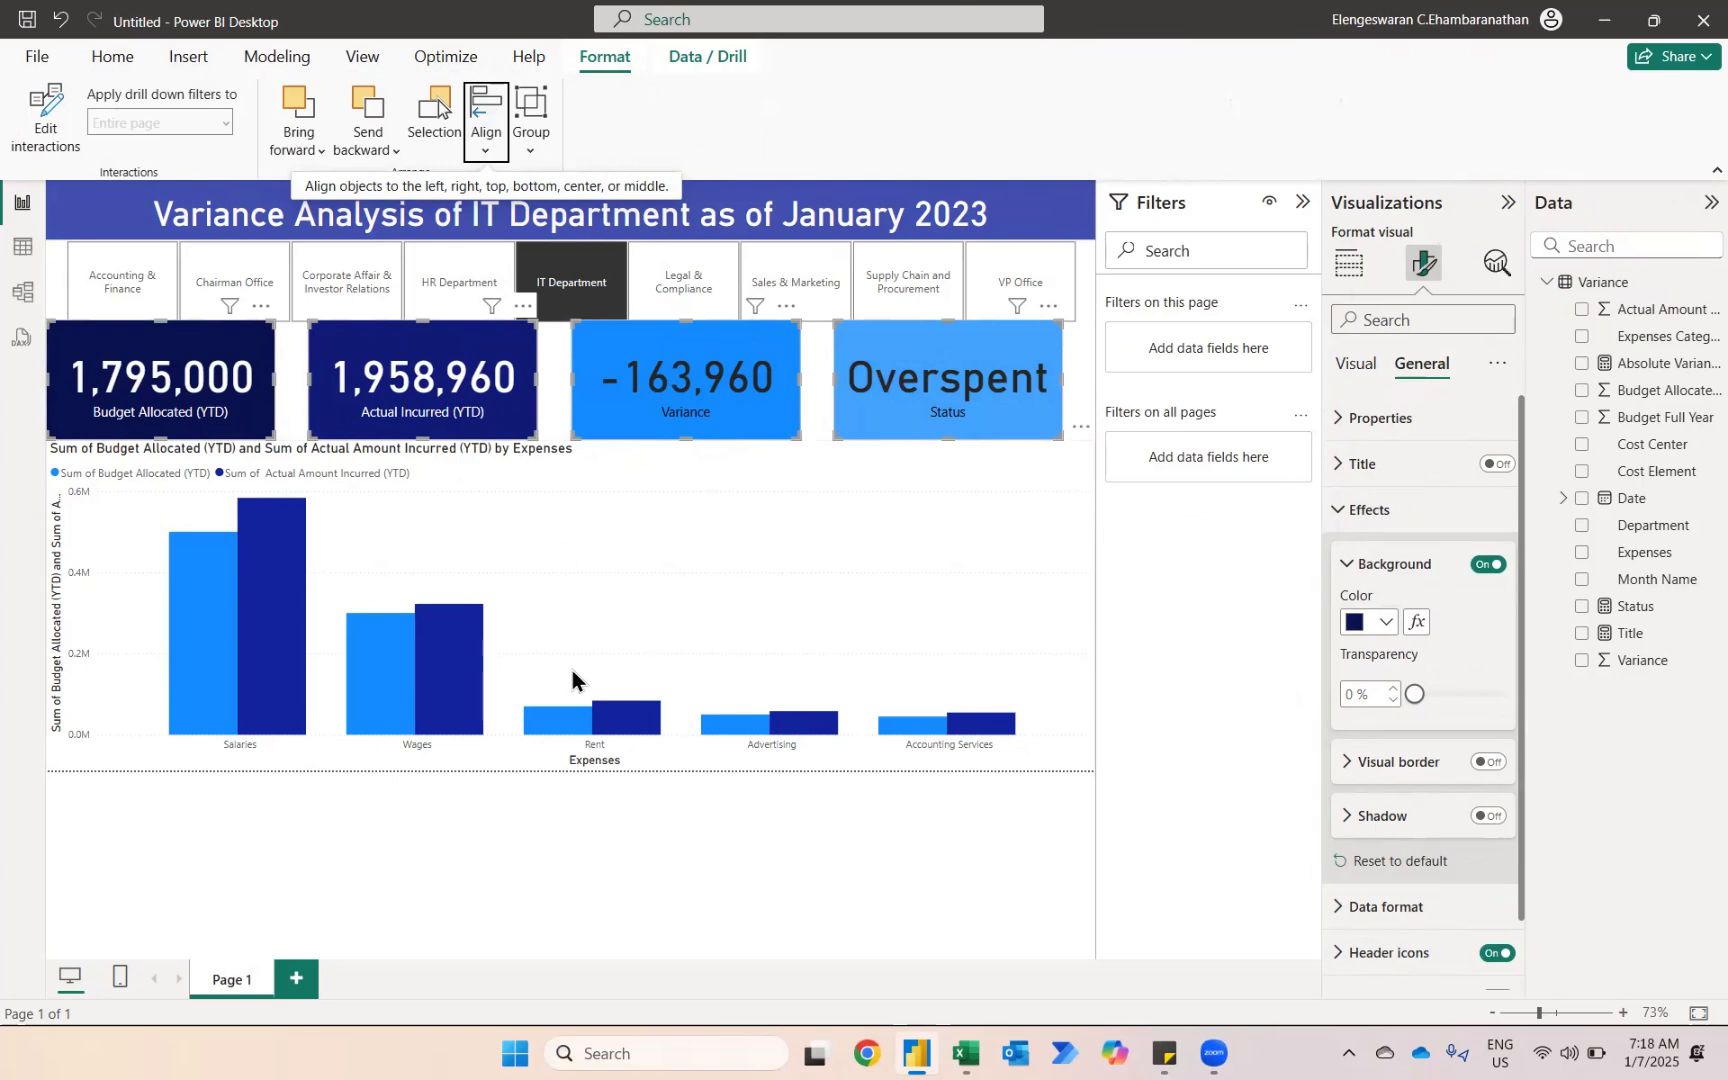
left_click(552, 824)
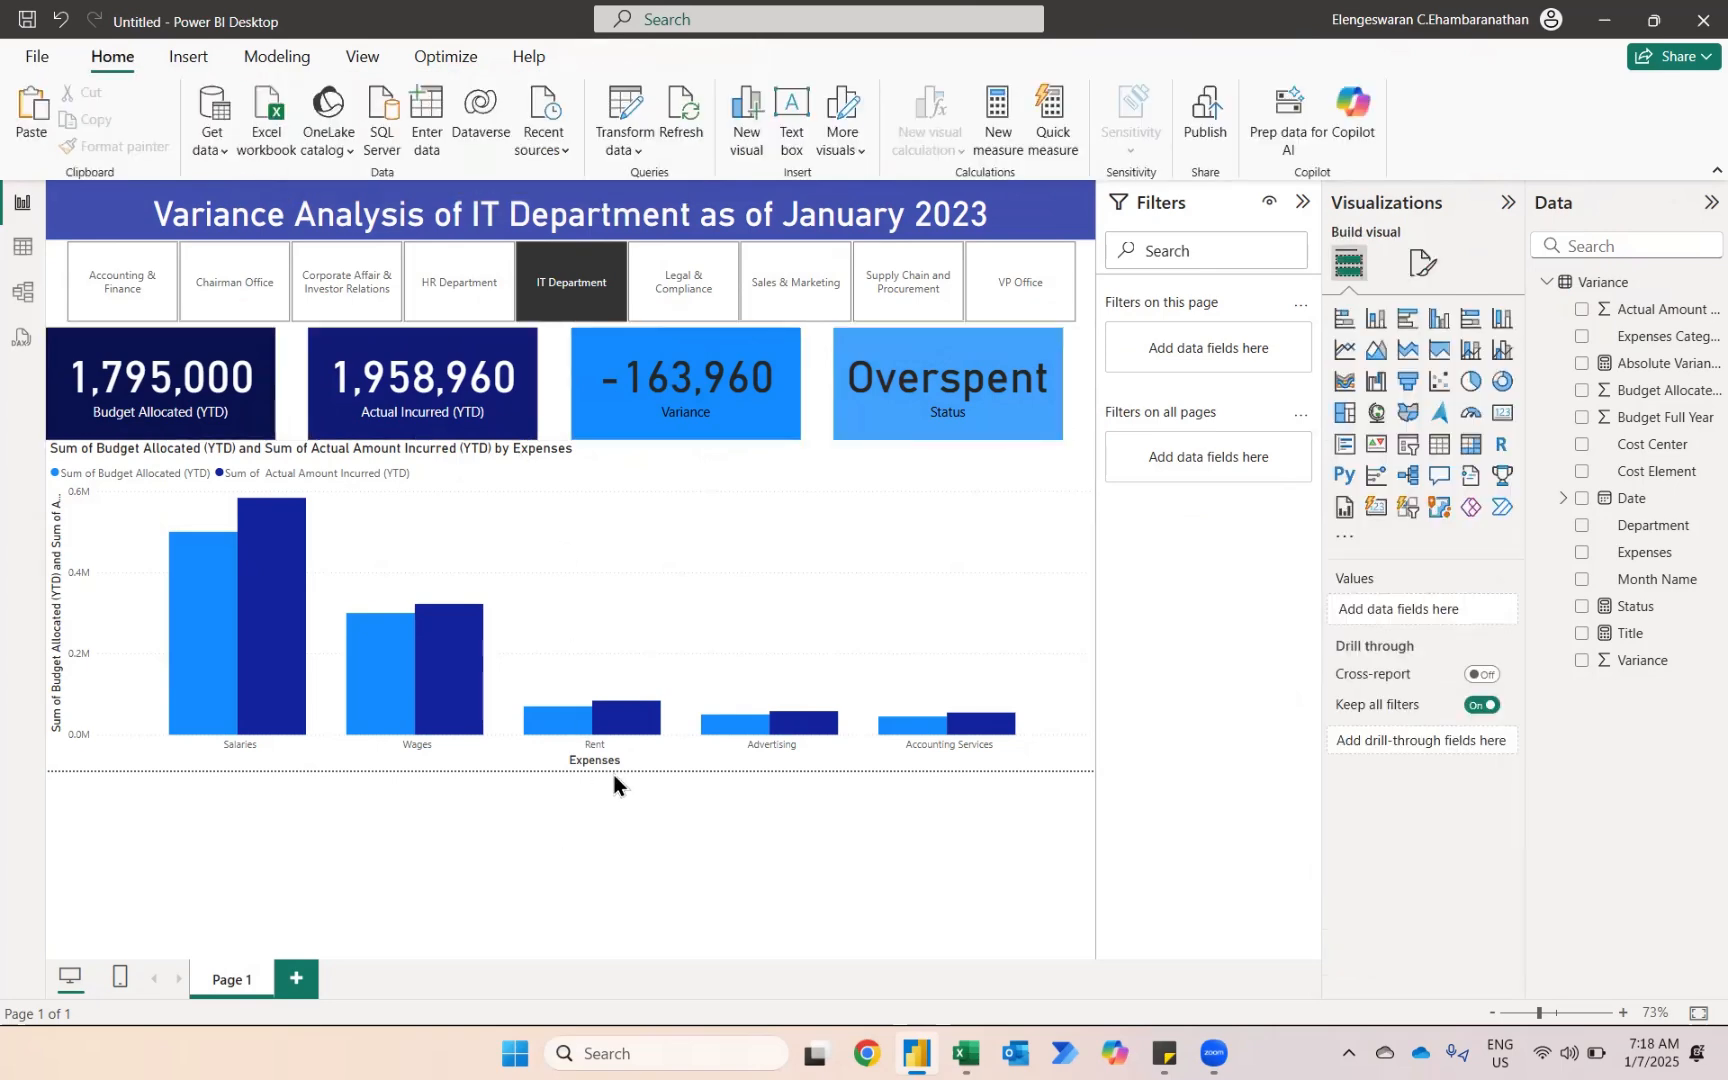
- Test the department slicer with VP Office, no selection, HR Department, and Corporate Affair & Investor Relations
left_click(1049, 270)
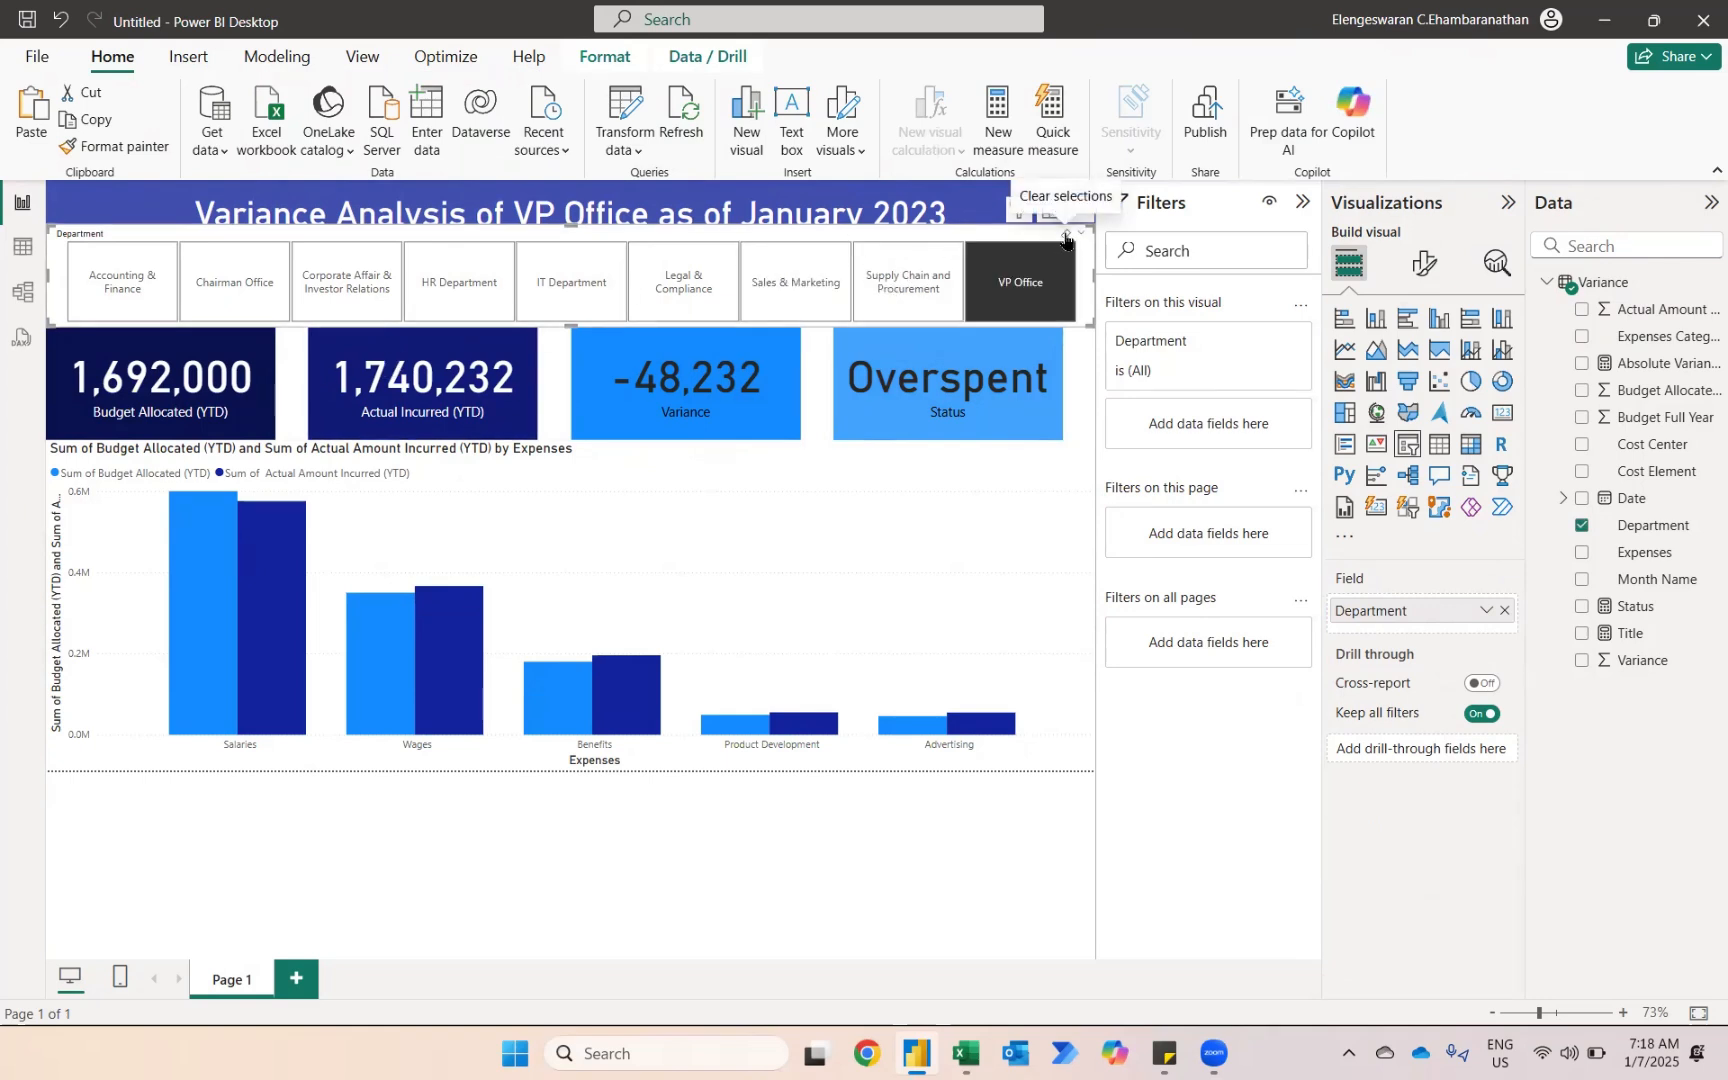
left_click(1066, 240)
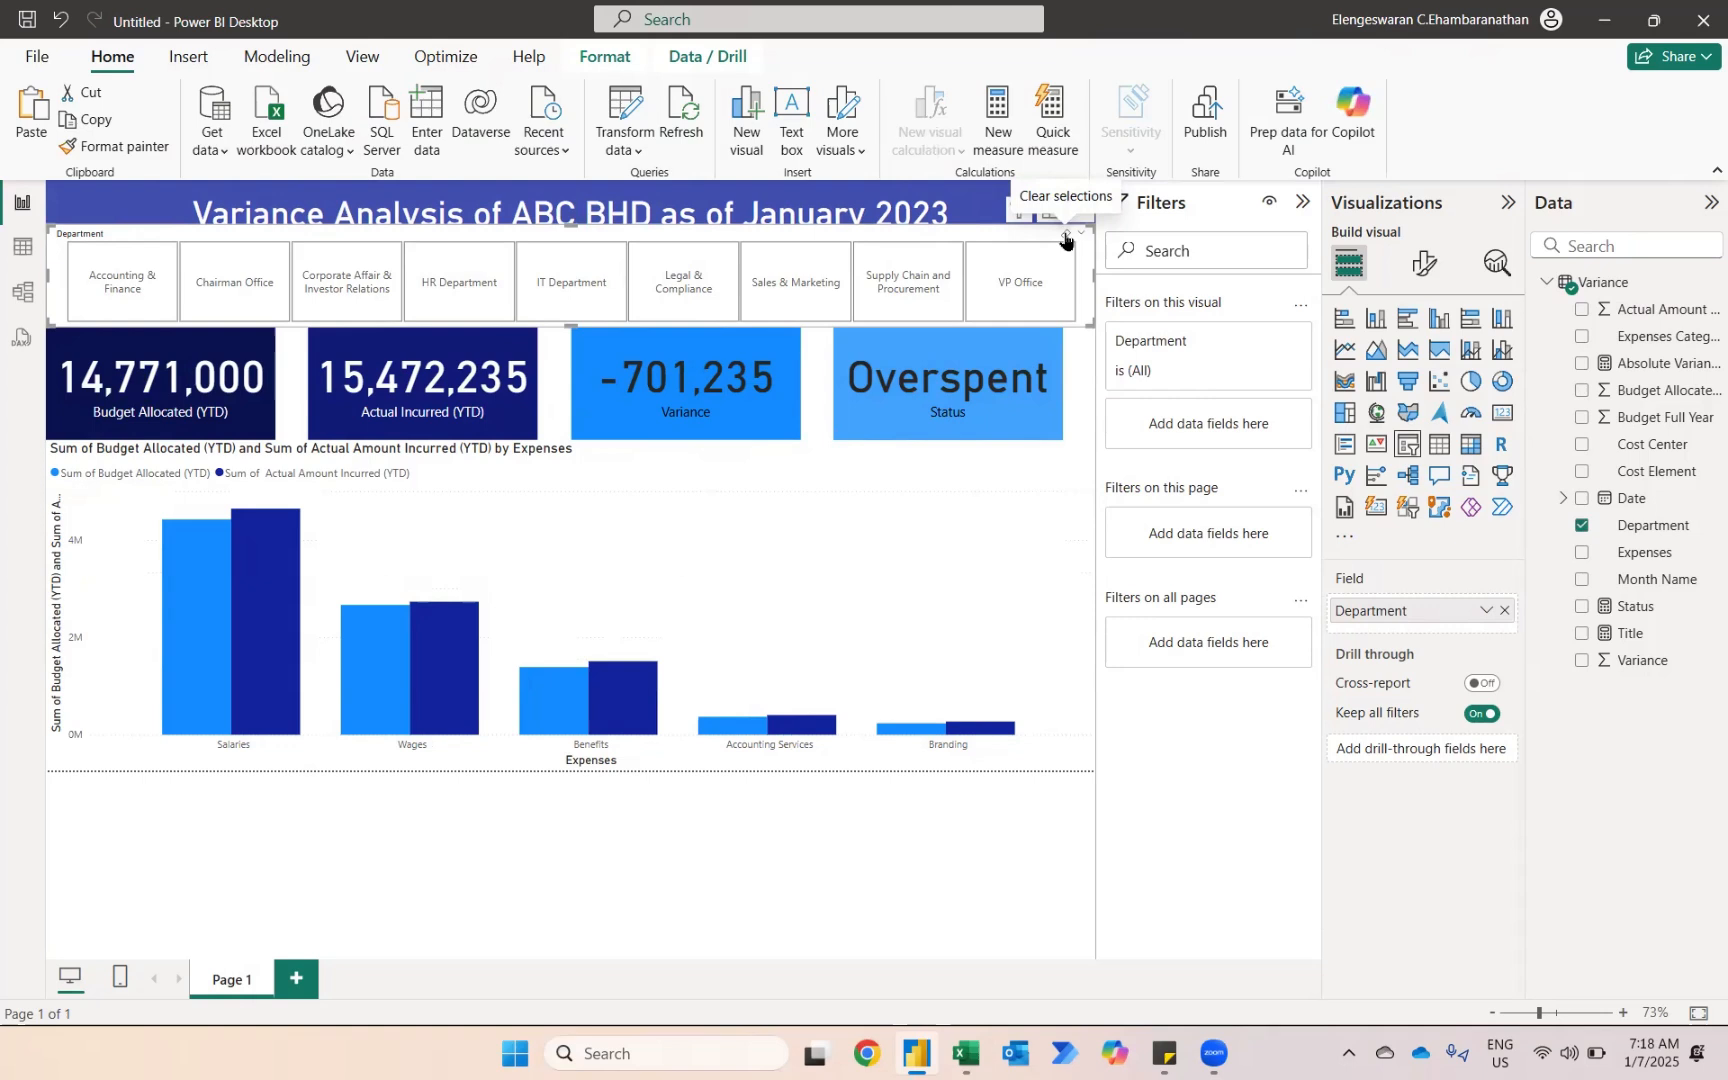
left_click(791, 868)
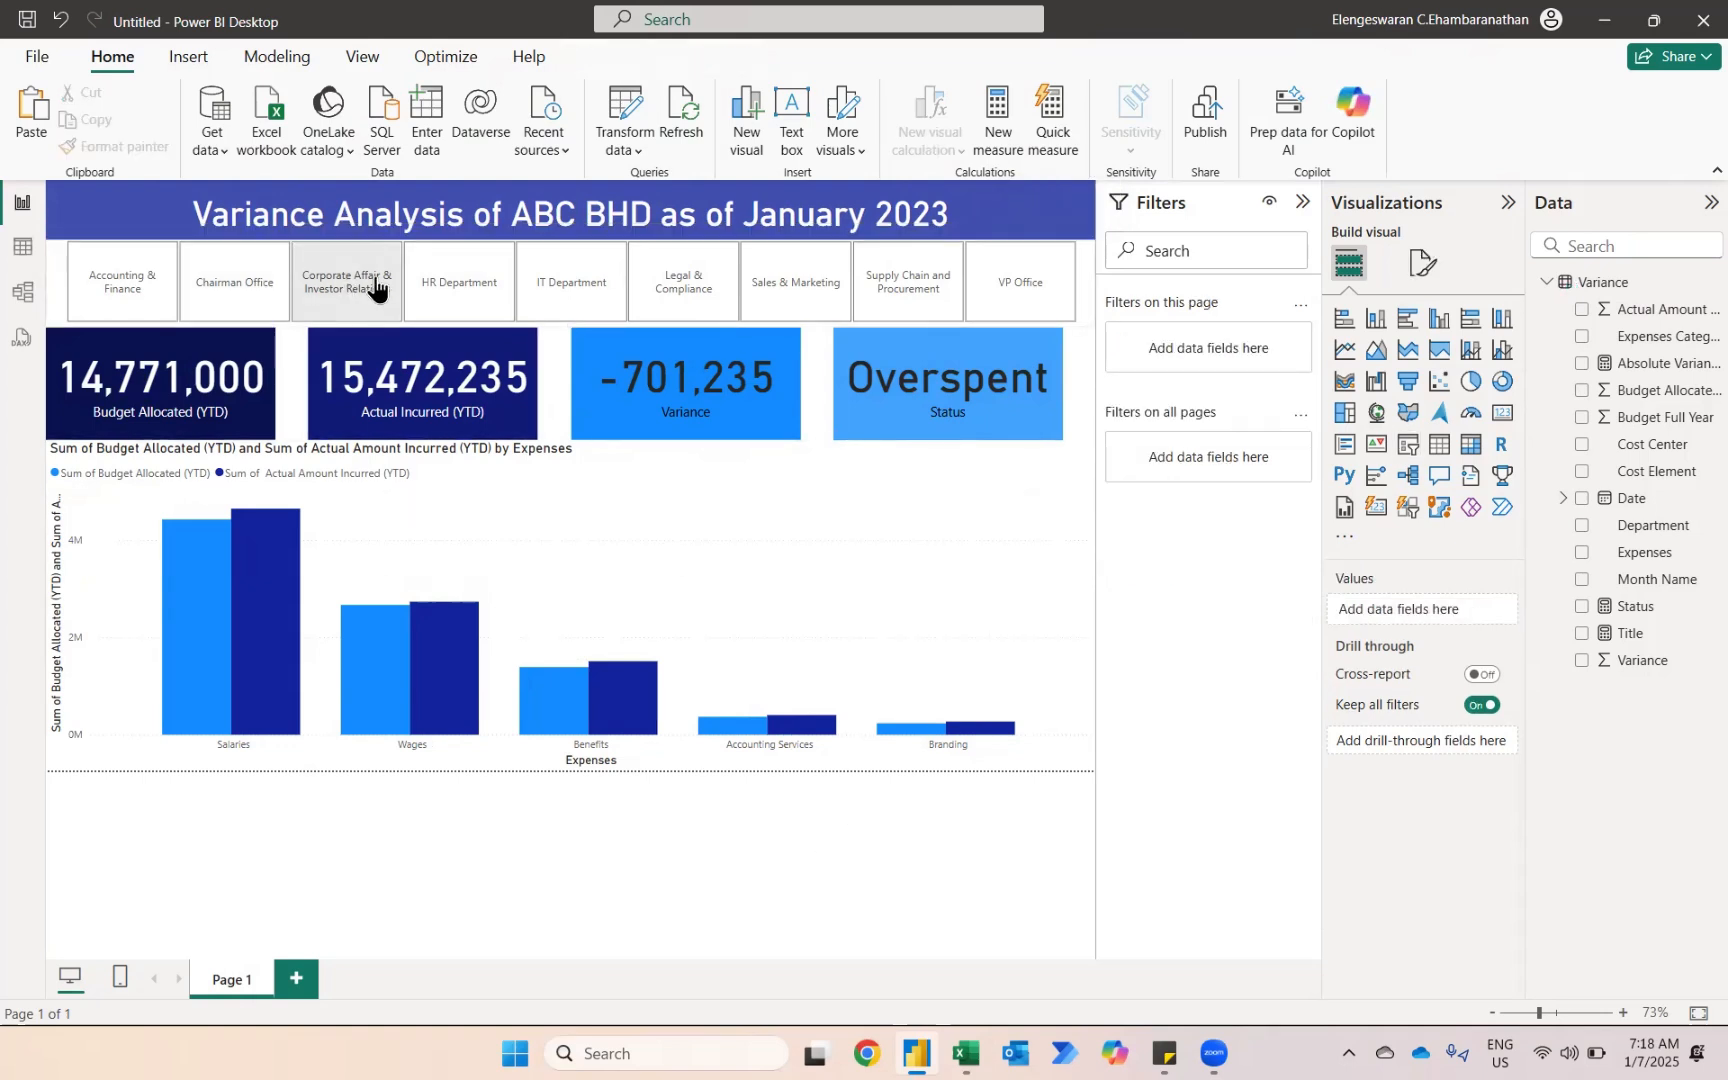
left_click(436, 298)
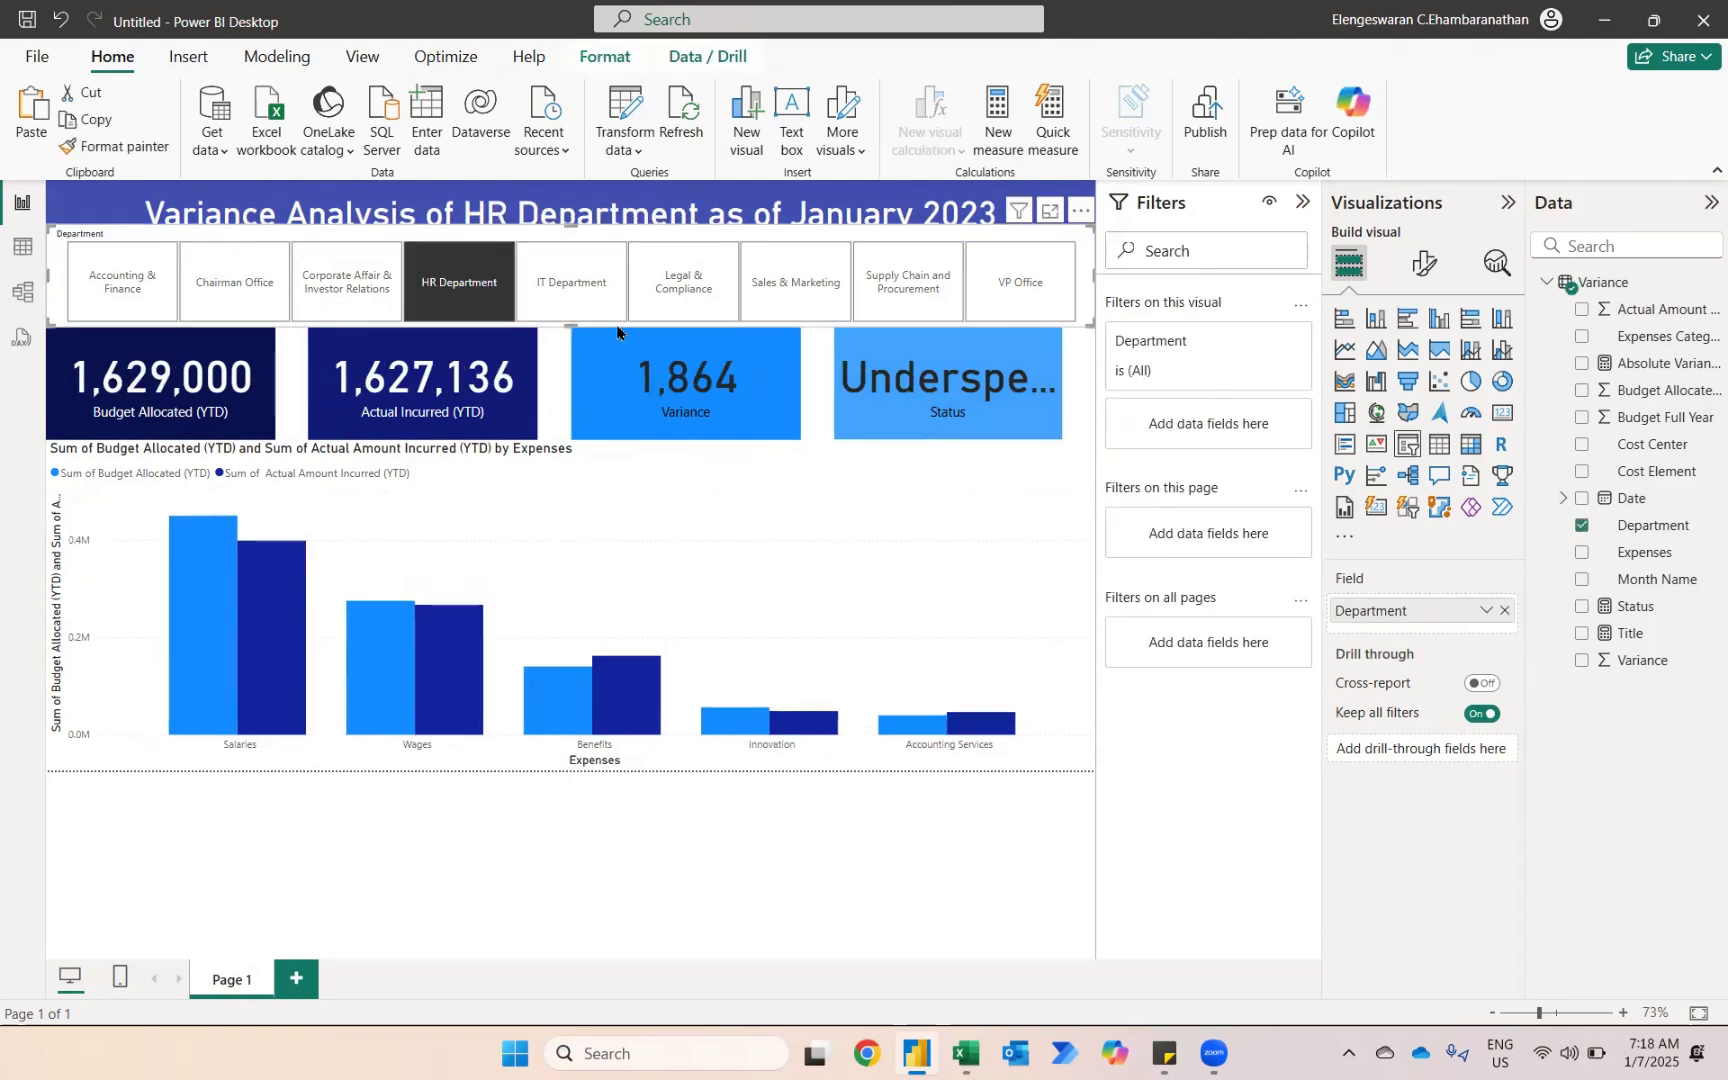
left_click(347, 283)
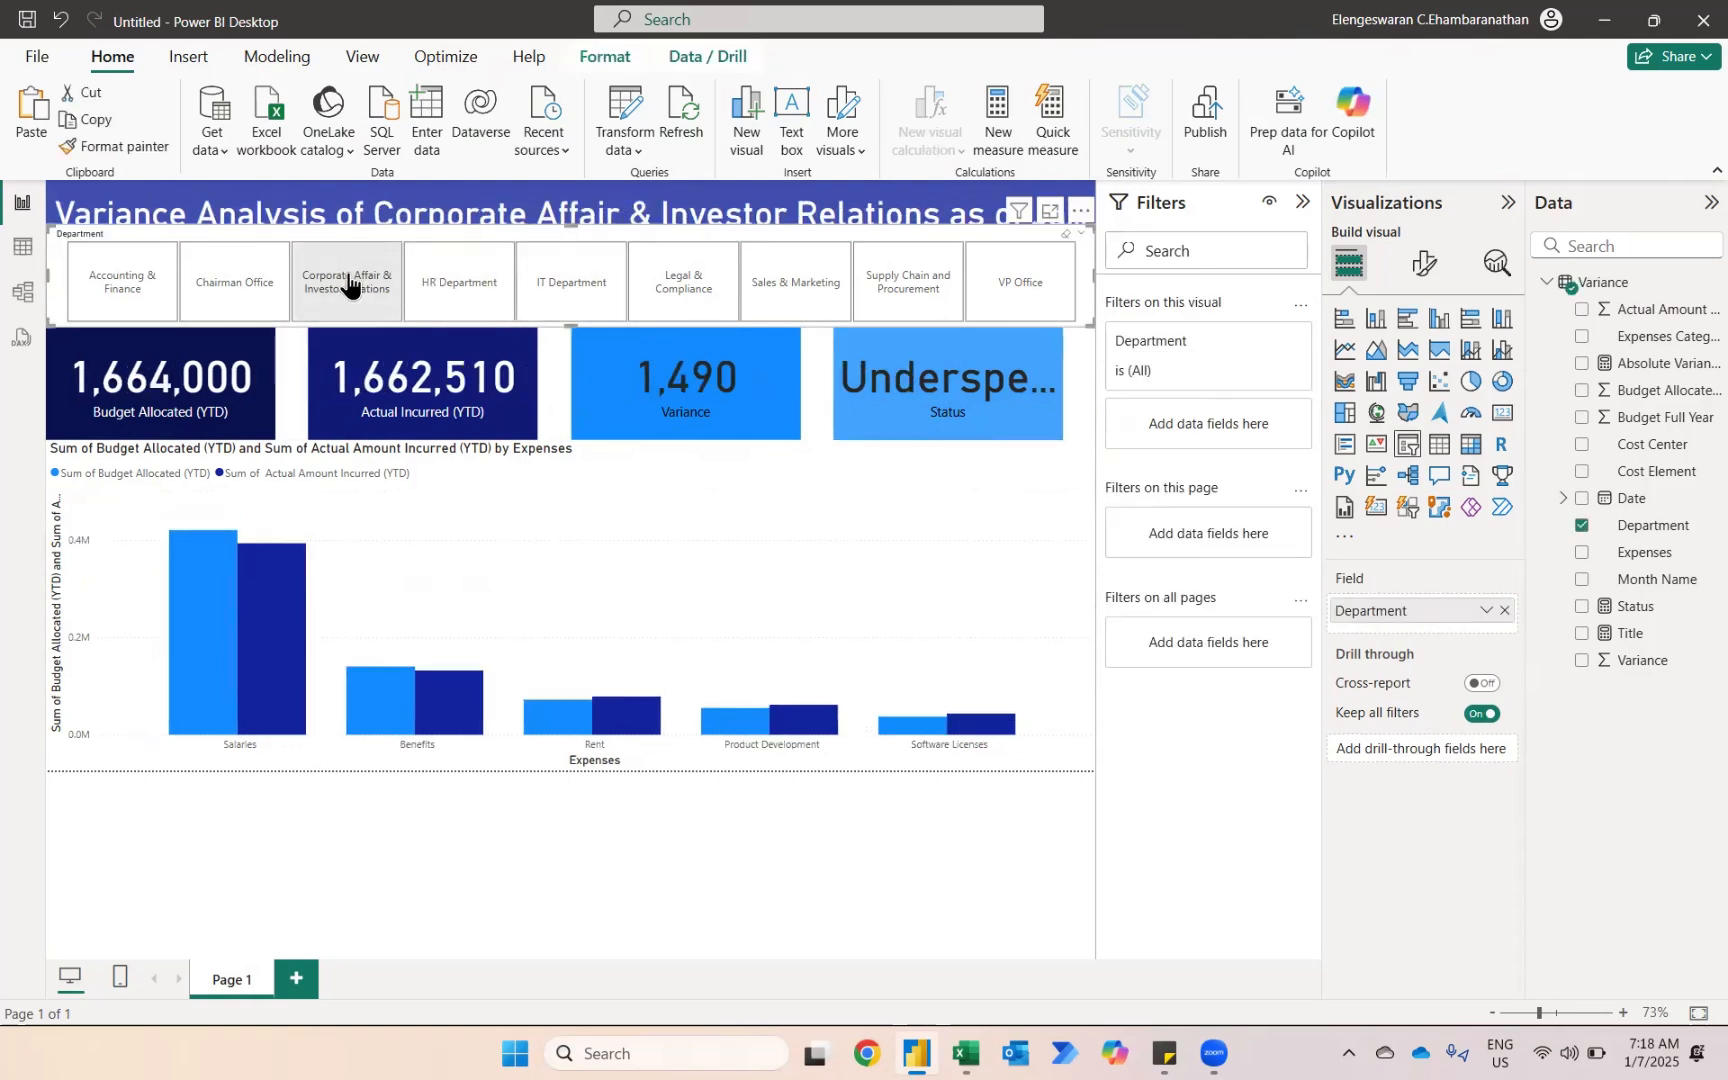
- Set the Status card's callout value font size to 40
left_click(957, 342)
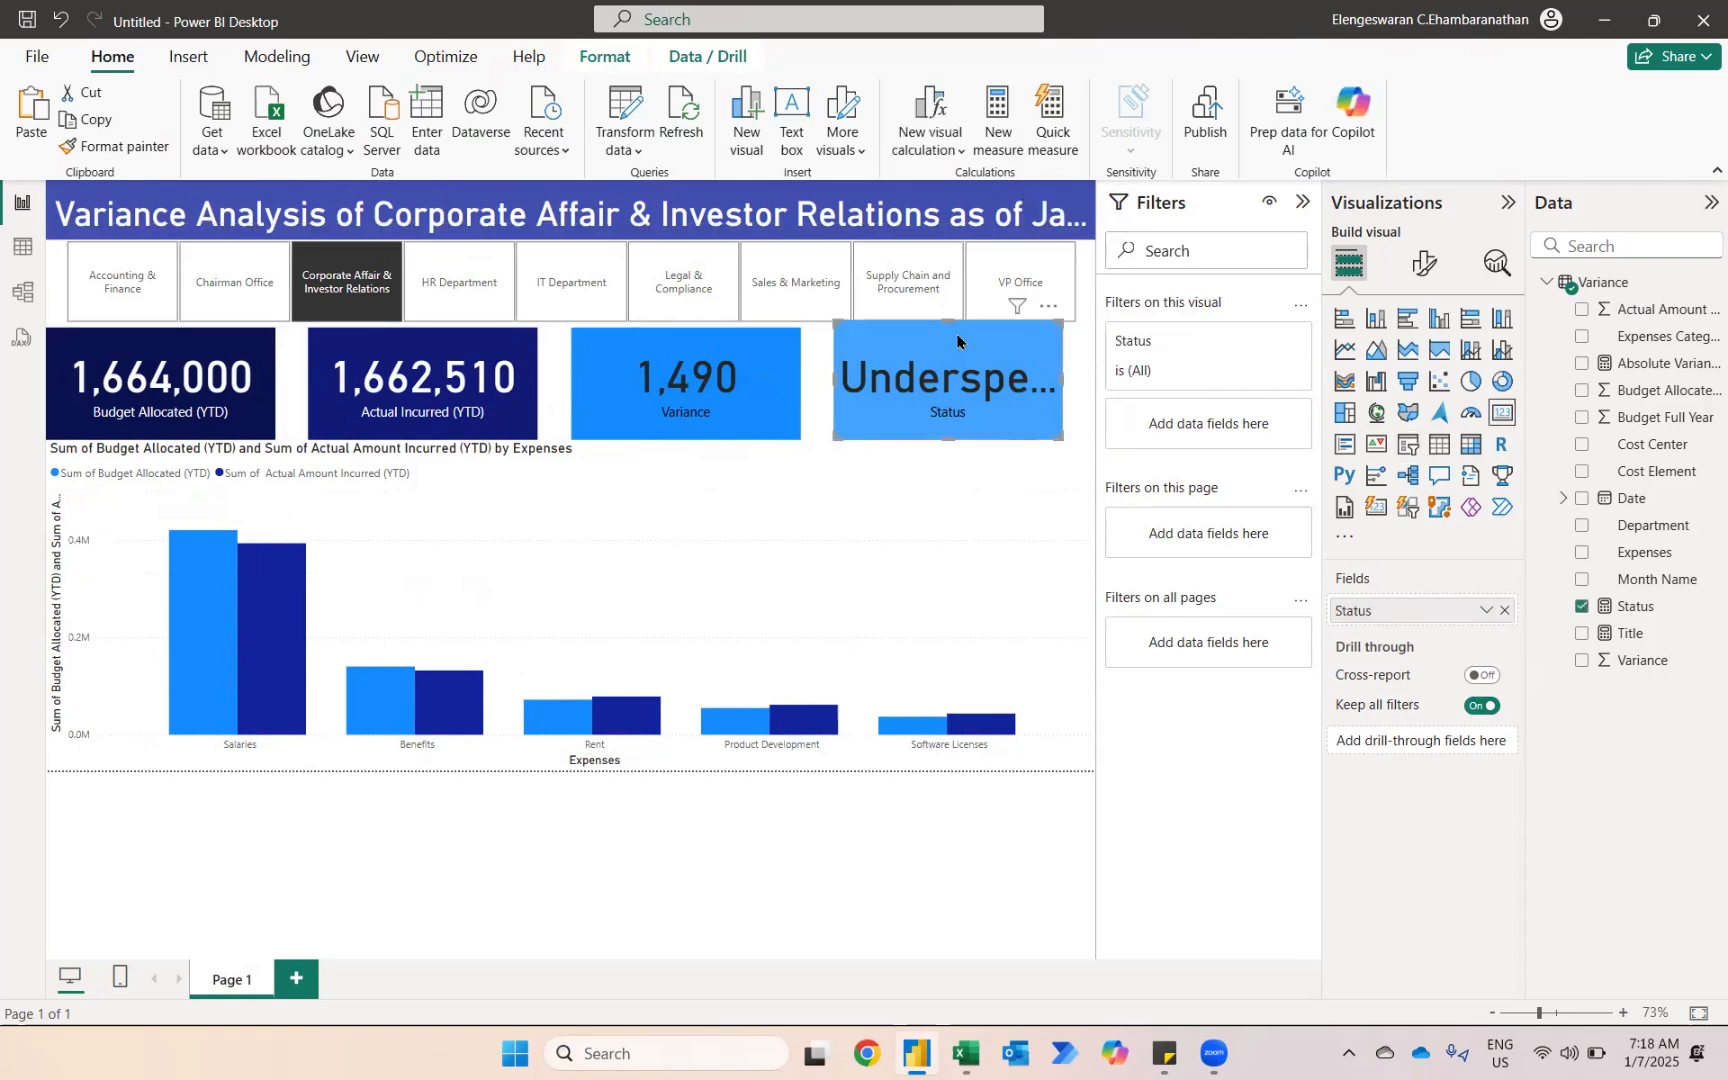
left_click(1418, 266)
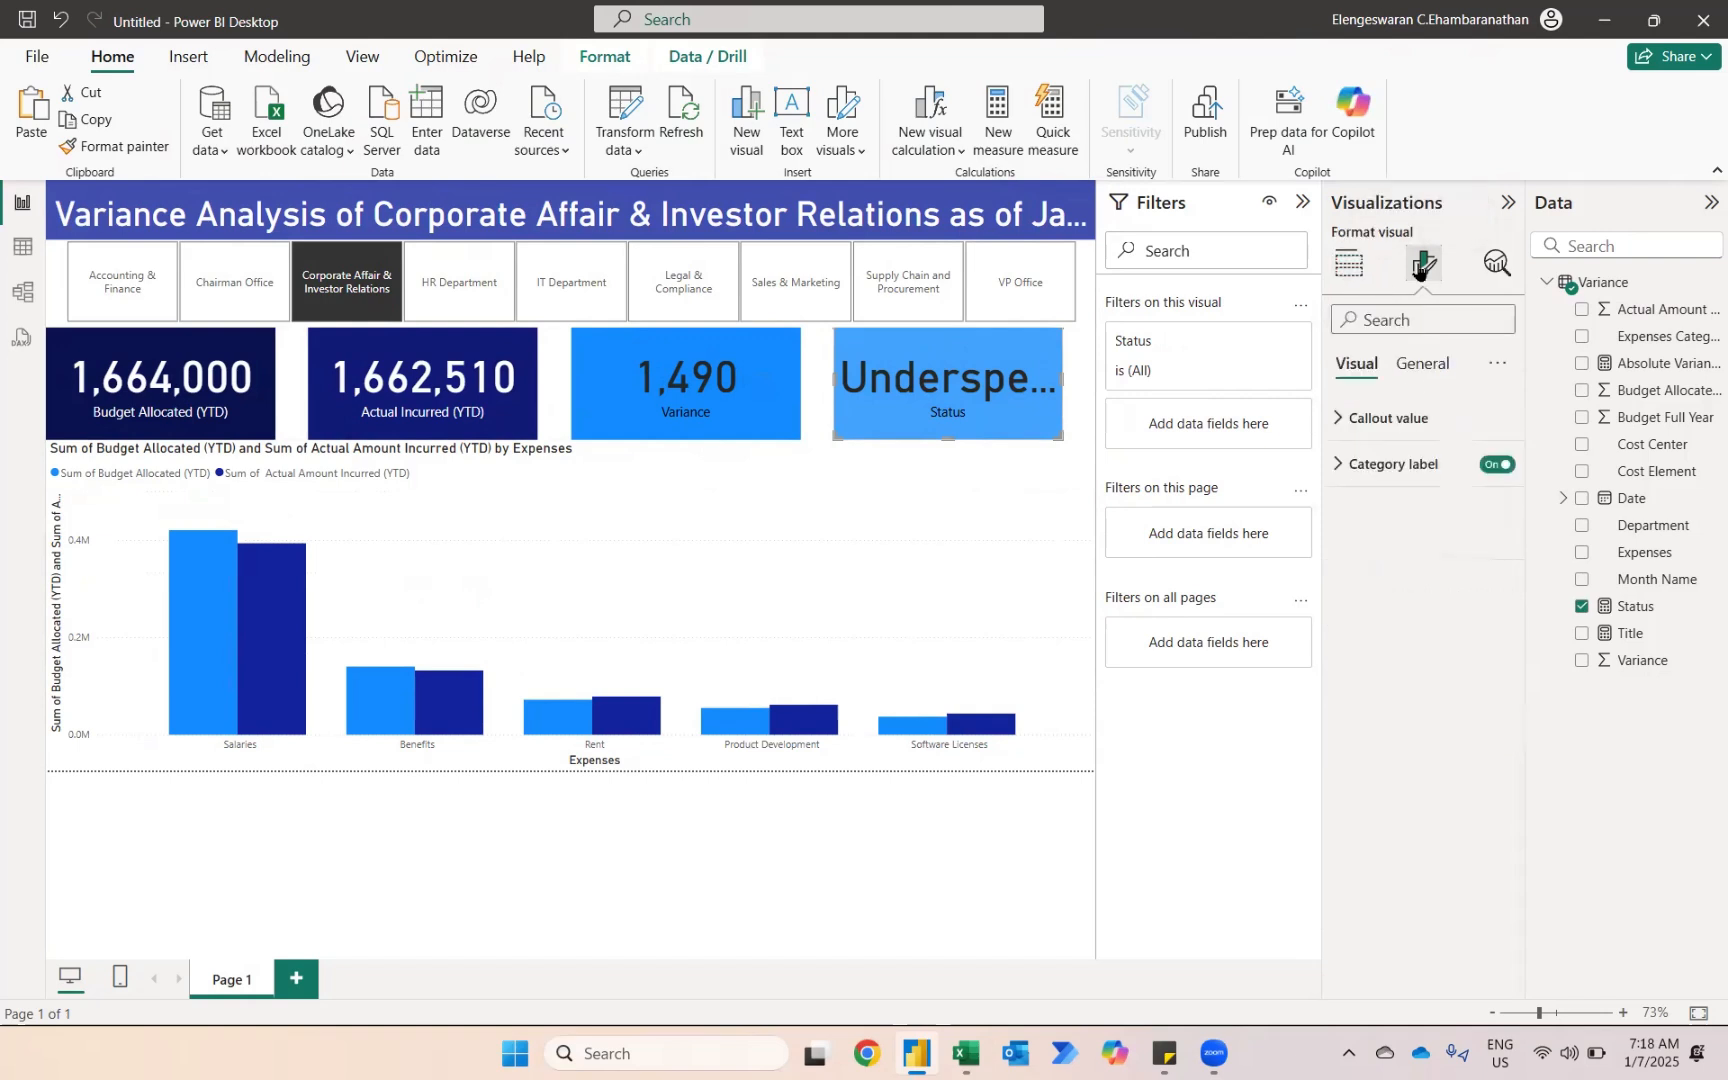
left_click(1356, 420)
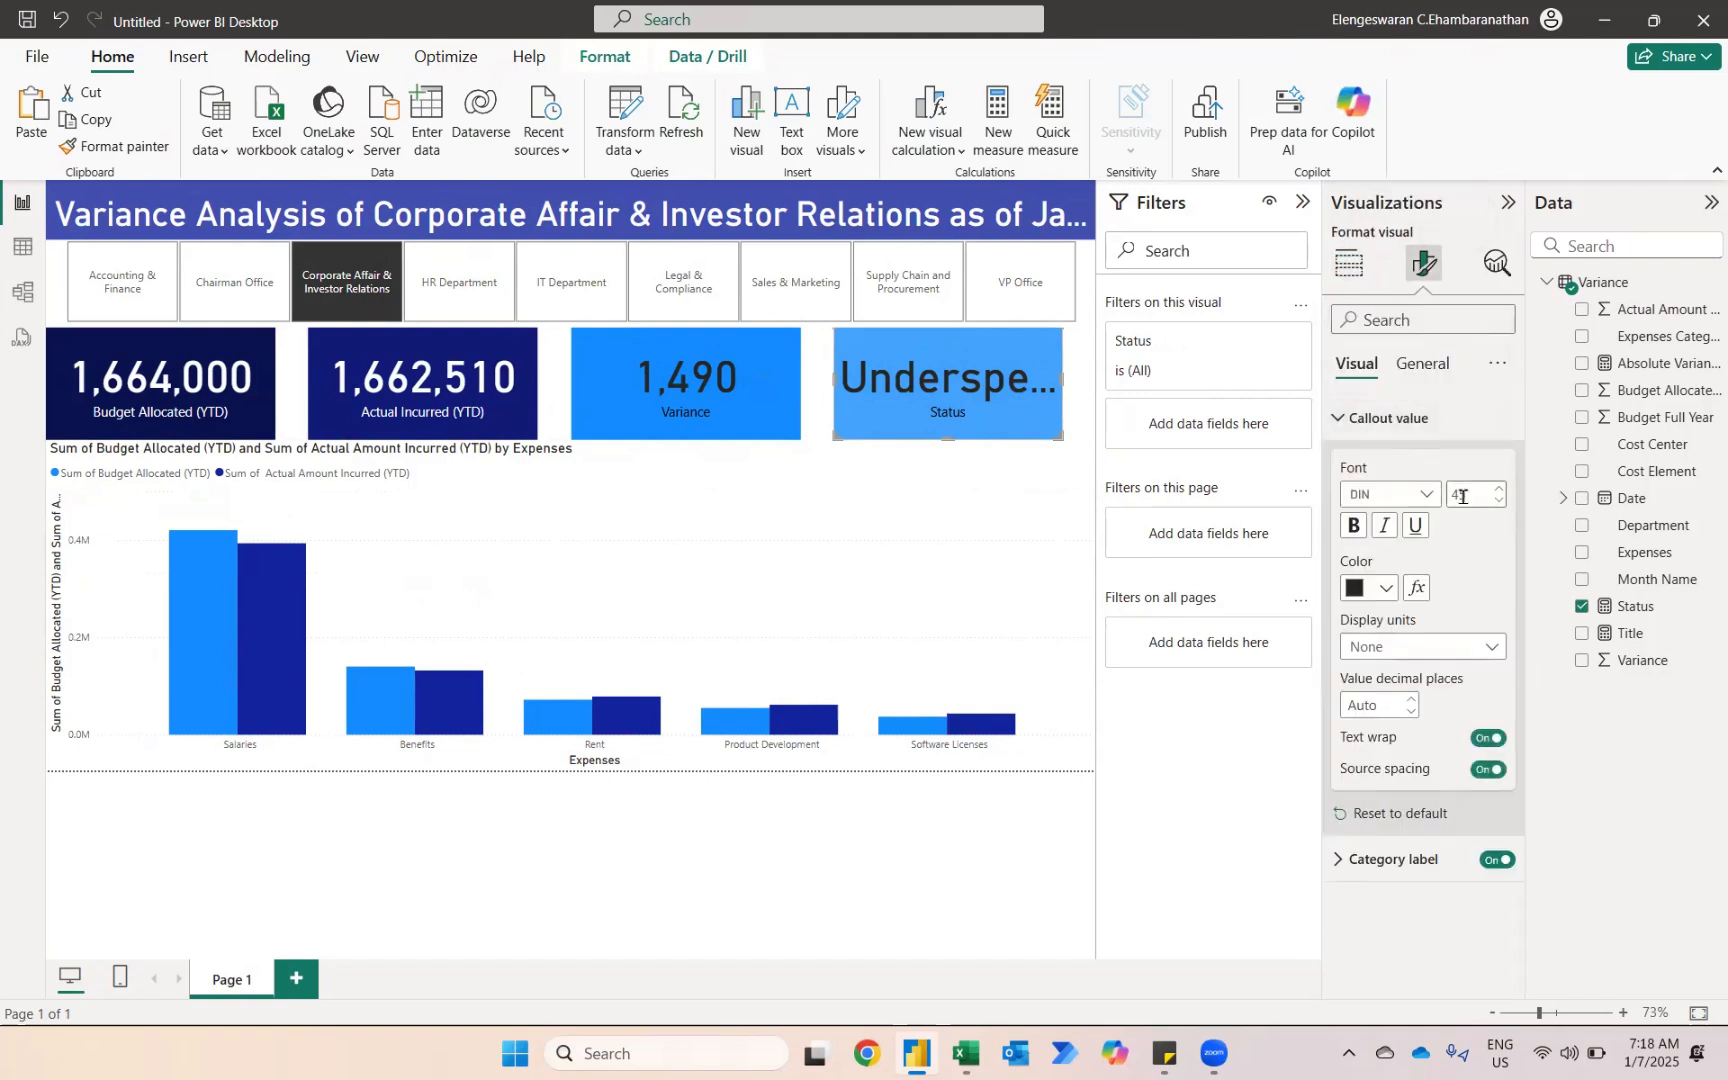
type("40")
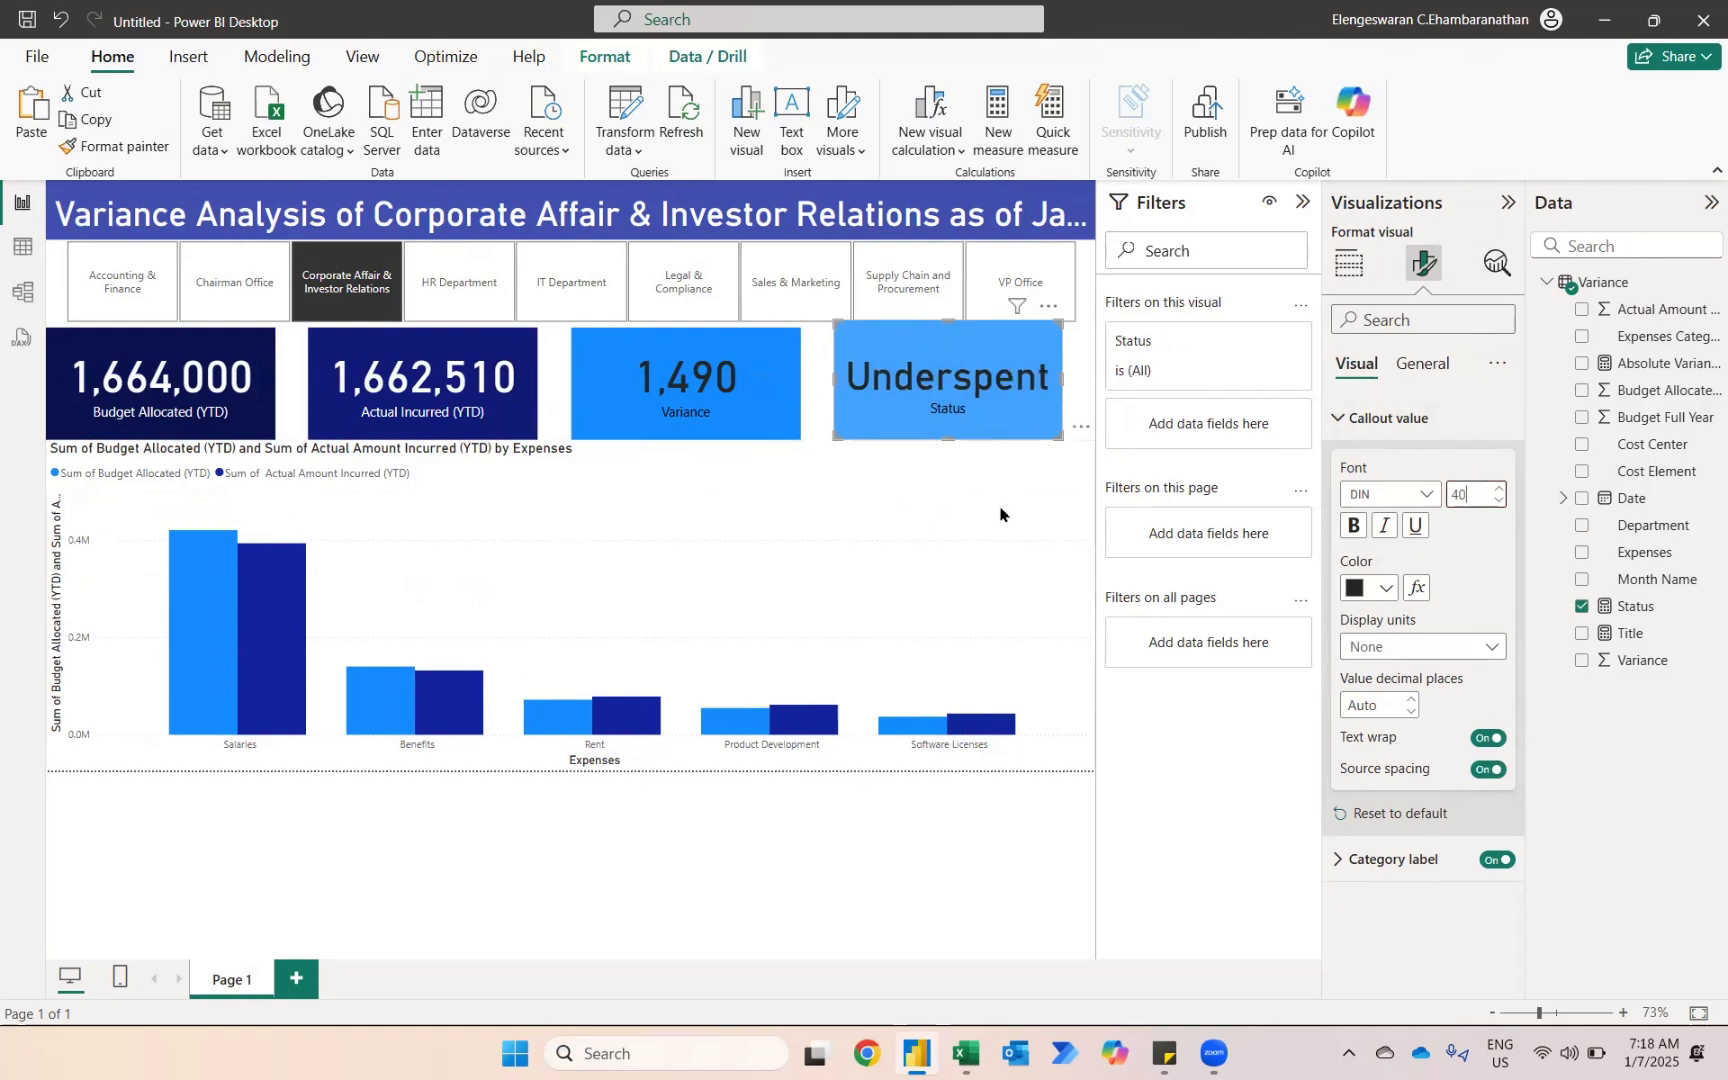
- Check the cards, chart and title for Chairman Office, for all departments, and for HR Department
left_click(249, 278)
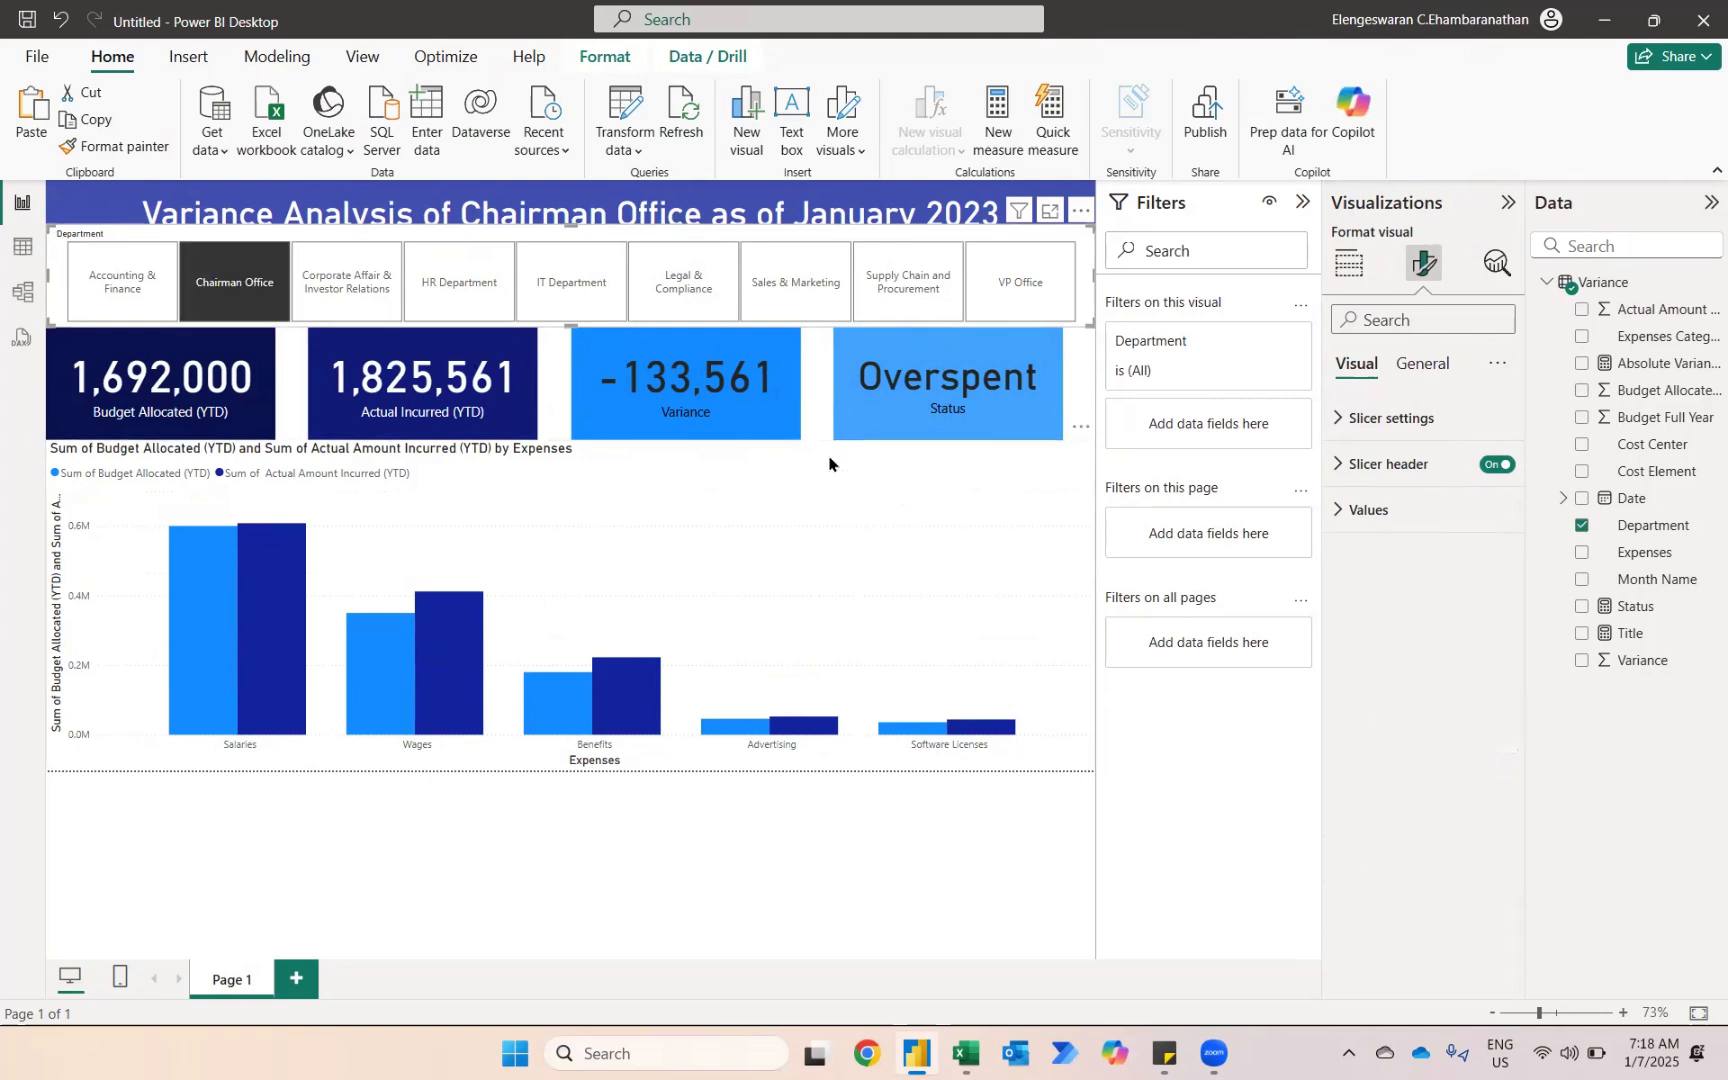
left_click(1076, 235)
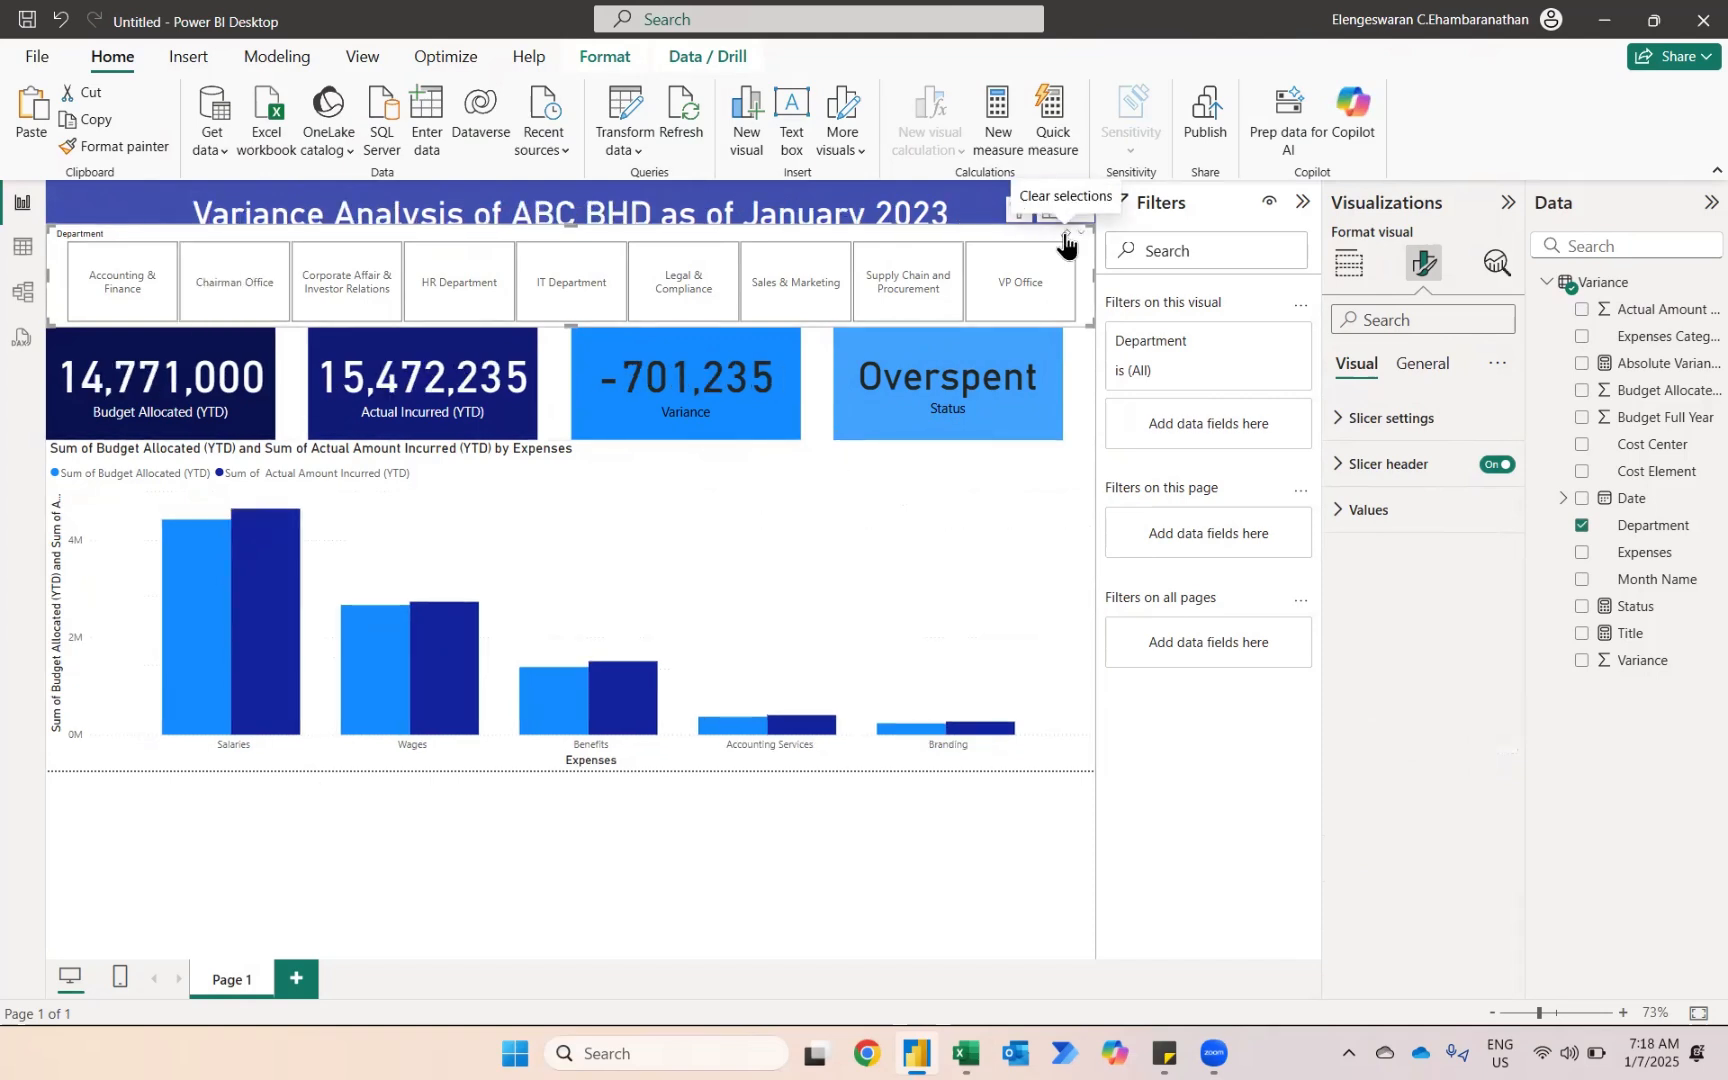
left_click(525, 933)
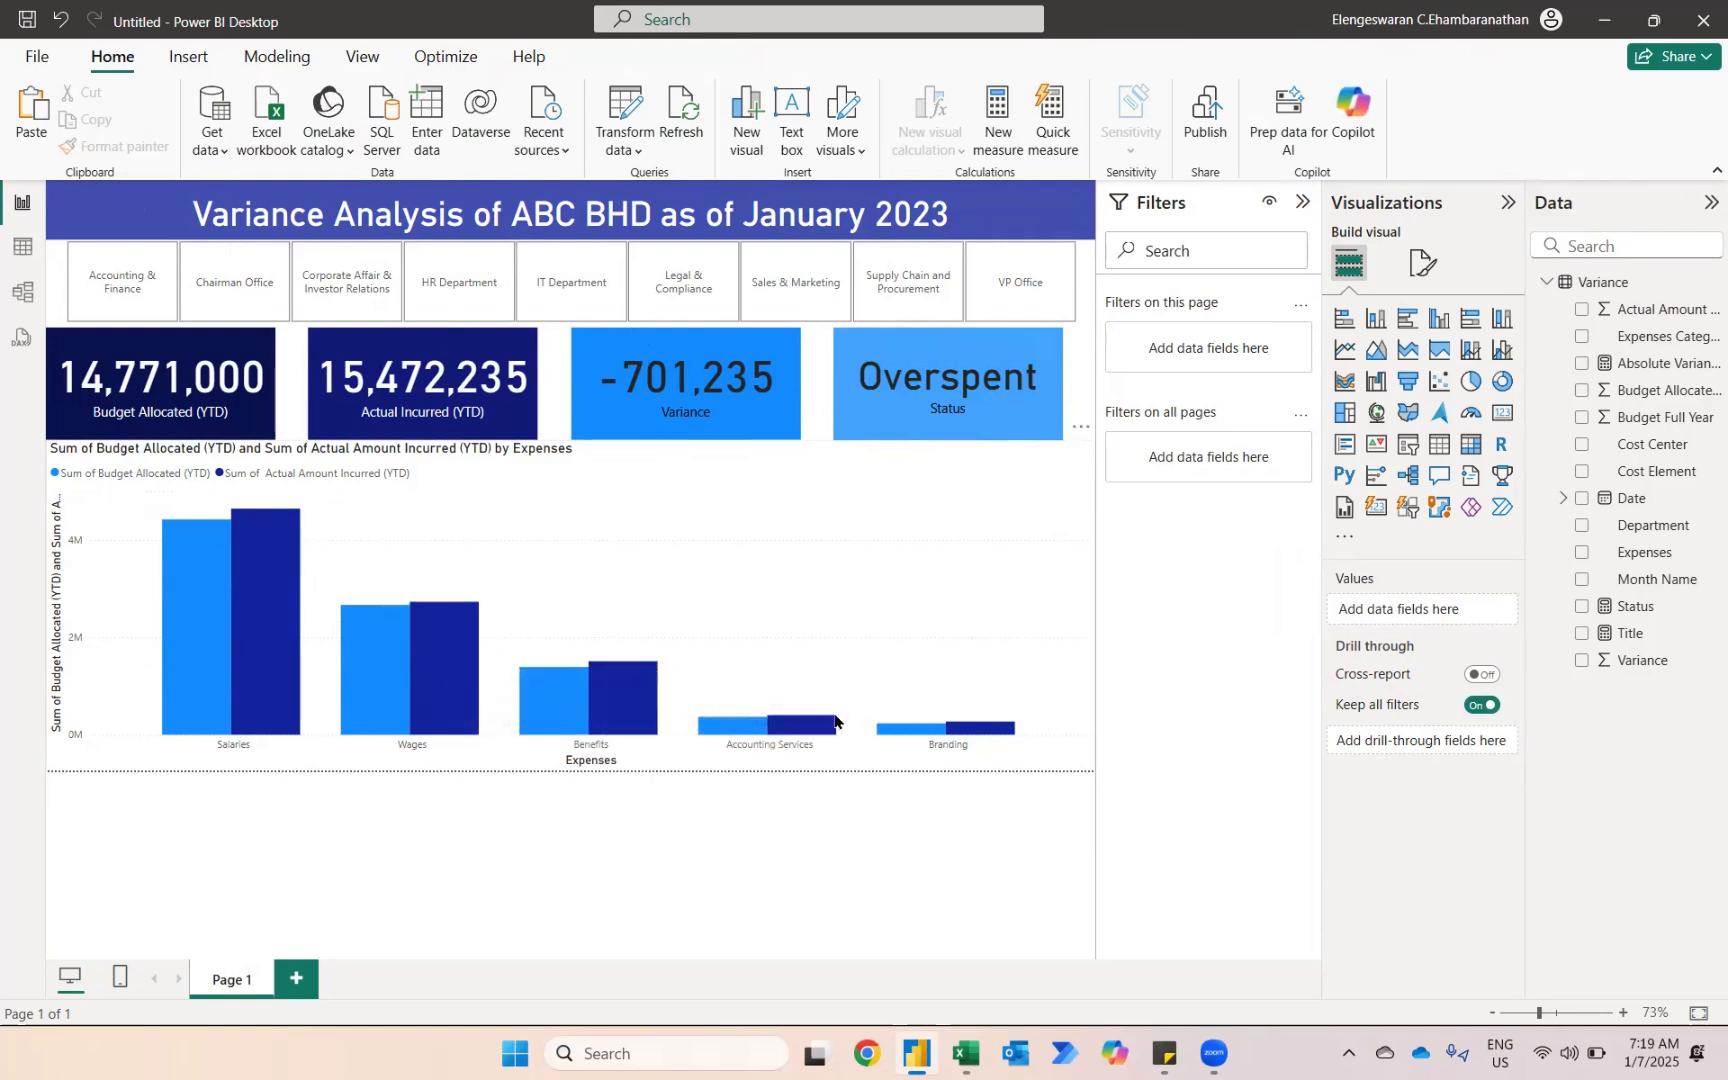
left_click(484, 292)
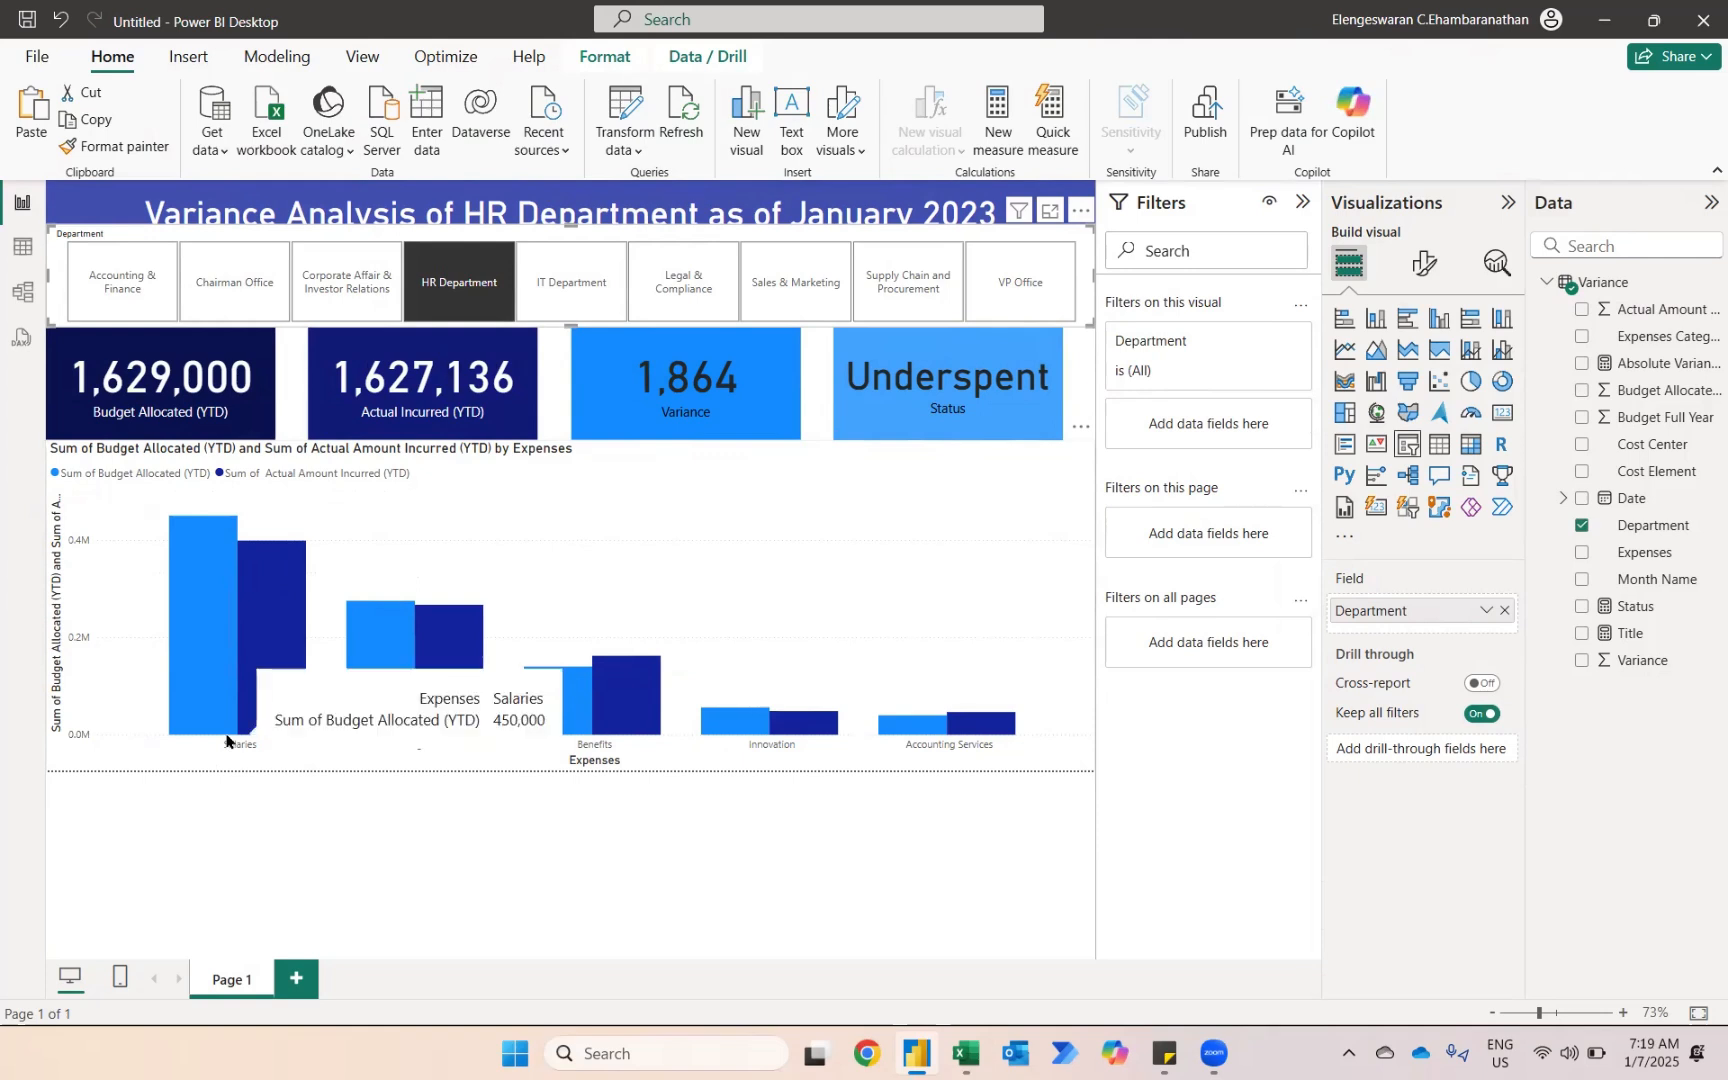
left_click(581, 895)
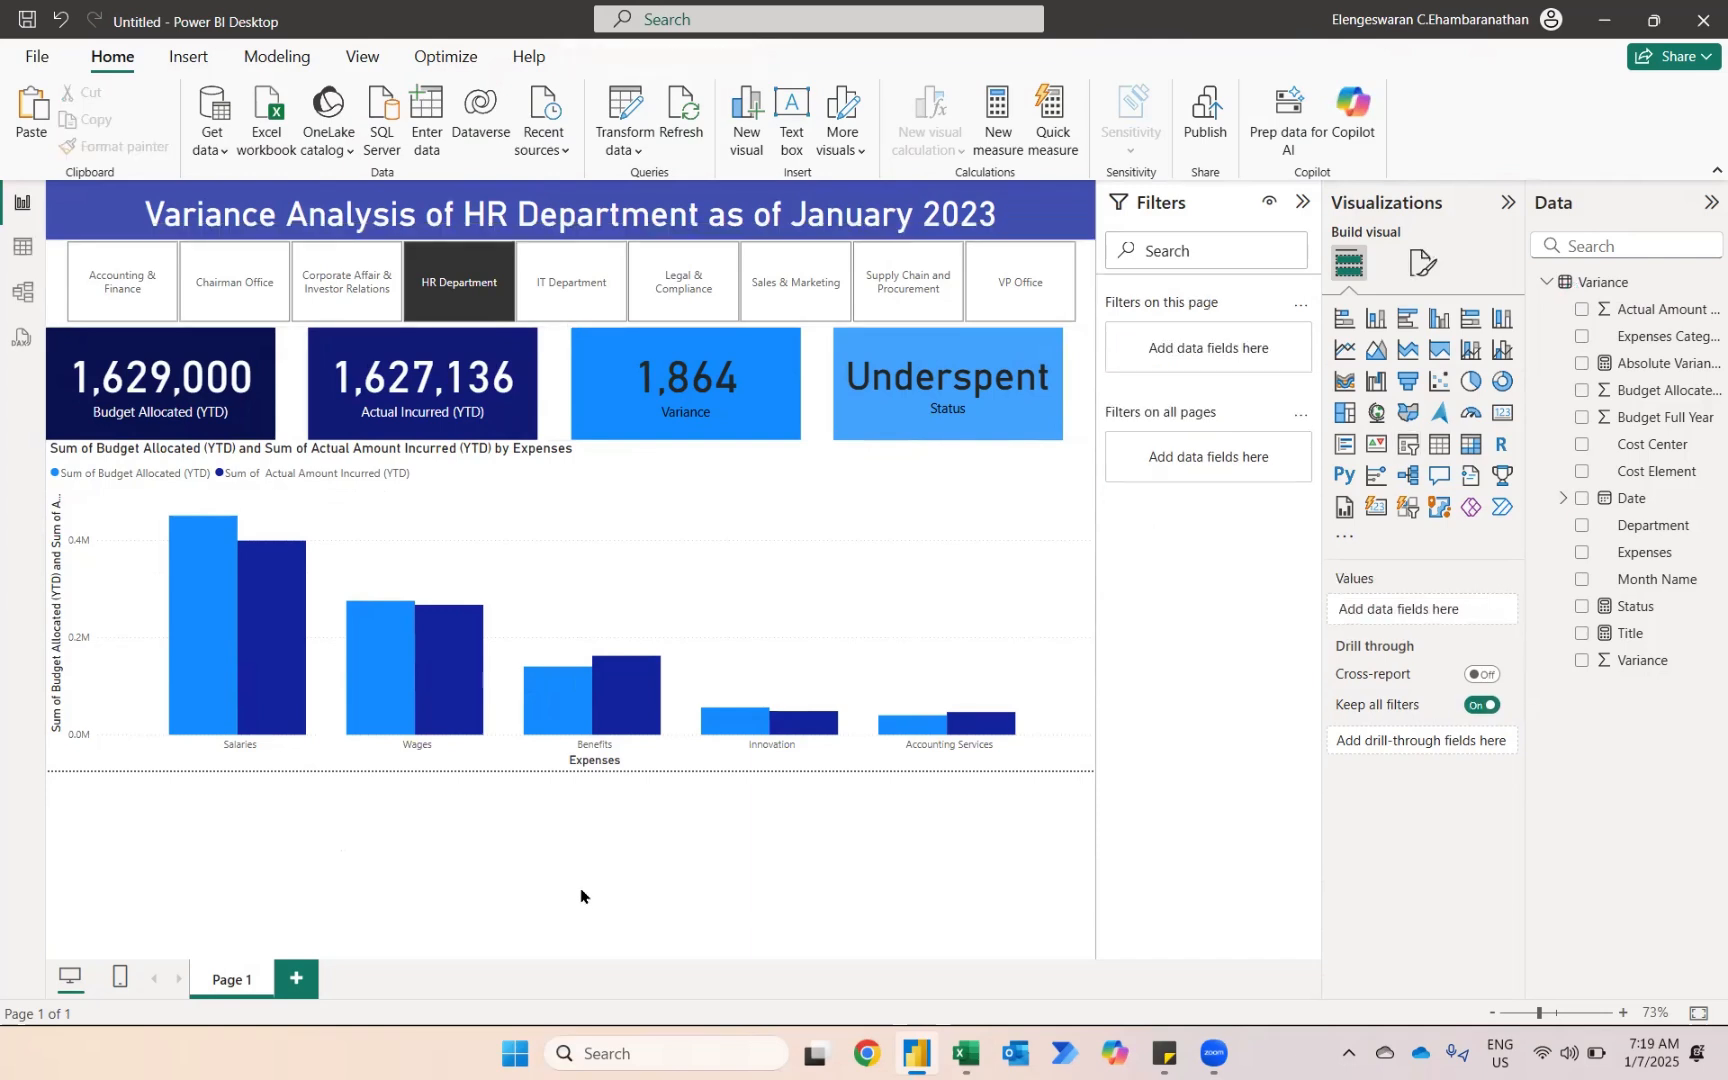